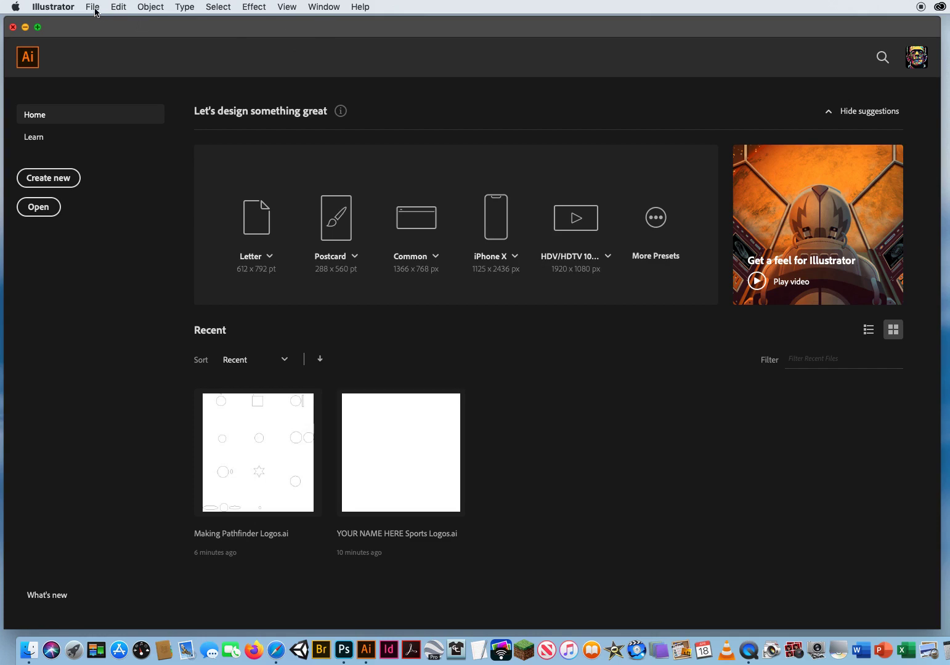
# Open Making Pathfinder Logos.ai from the 7.1 Pathfinder Logos folder.
pyautogui.click(93, 7)
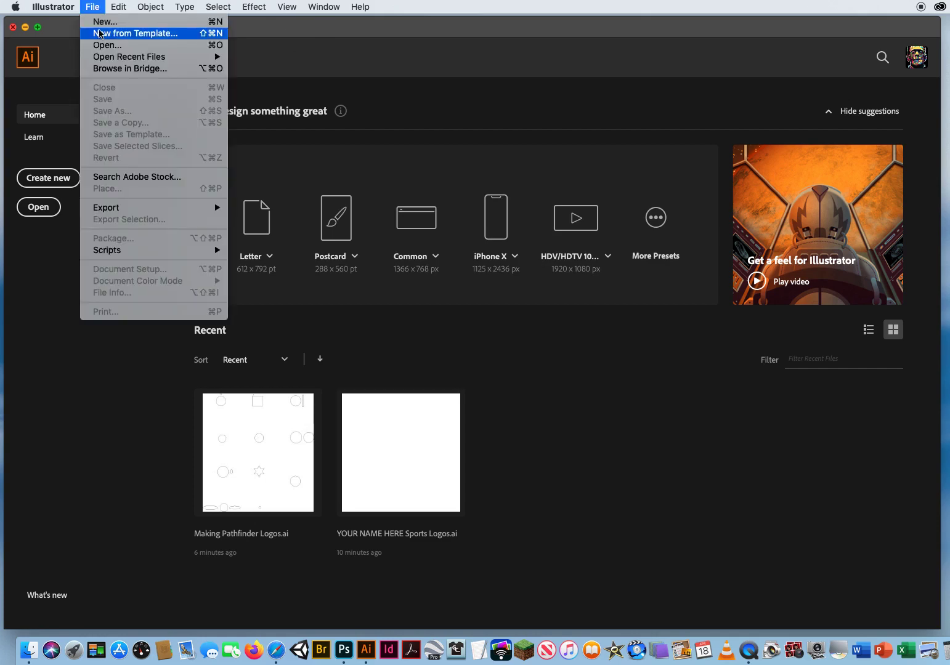
pyautogui.click(99, 46)
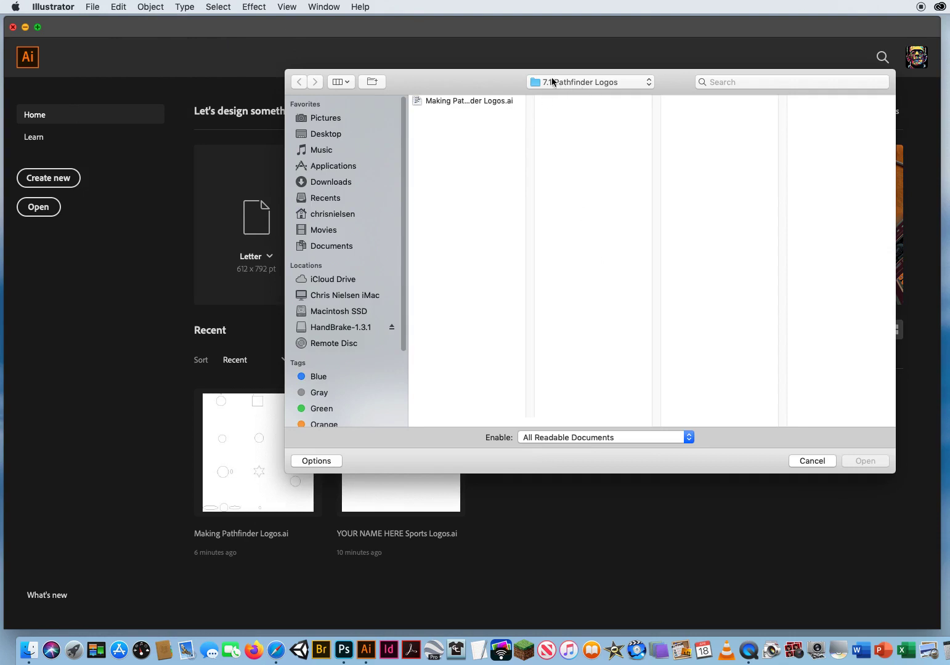
pyautogui.click(463, 101)
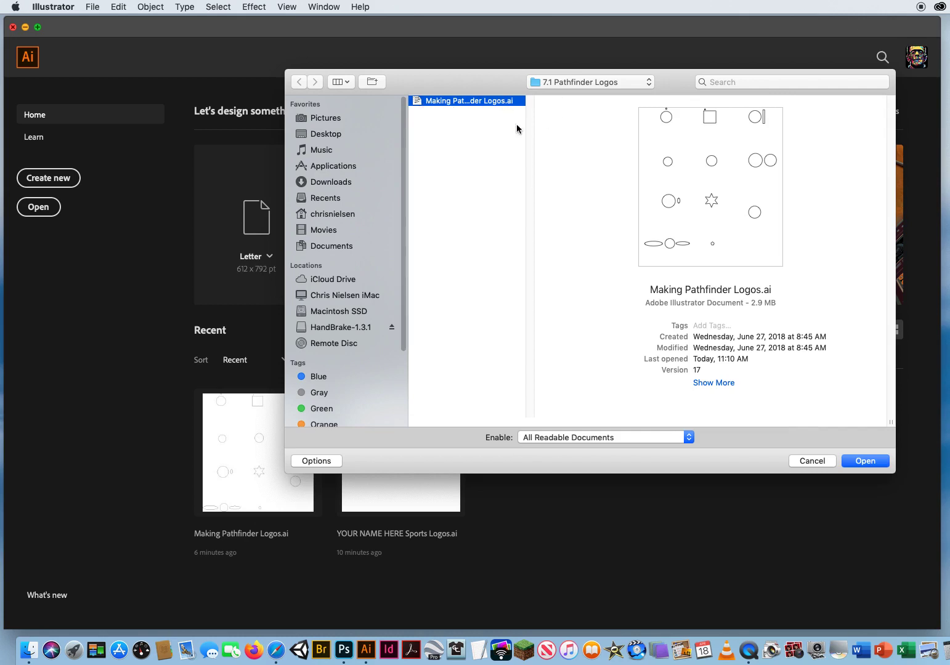
pyautogui.click(863, 461)
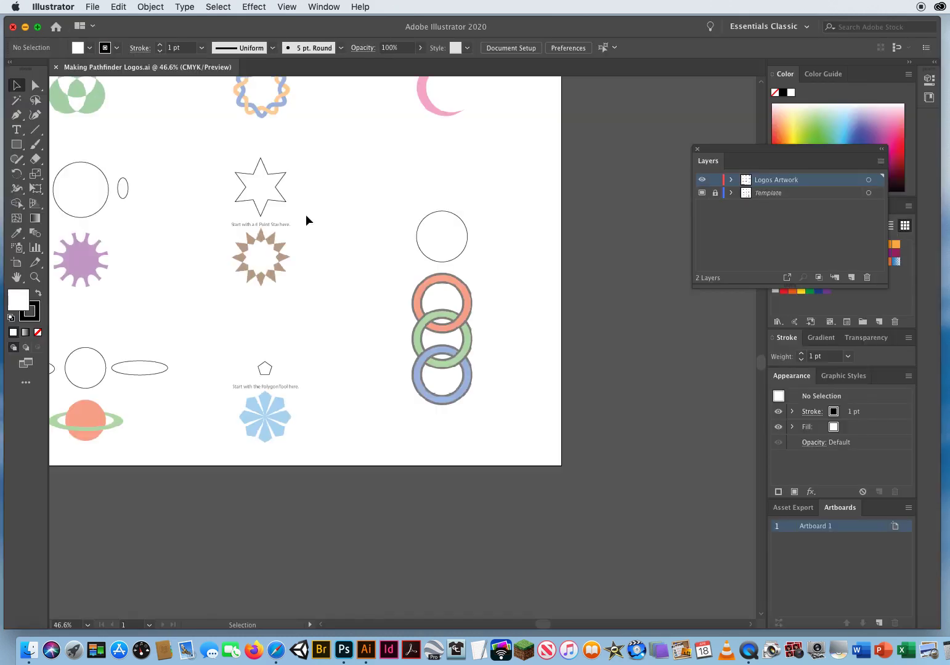
# Dim the Template layer's images to 20% and make the Logos Artwork layer active.
pyautogui.moveTo(241, 127); pyautogui.dragTo(377, 348)
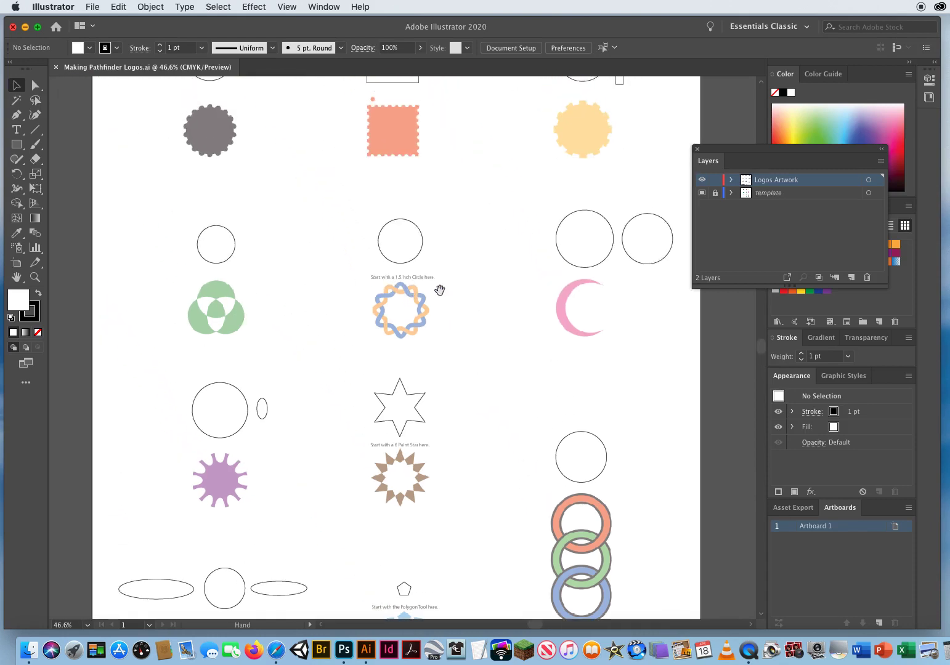
pyautogui.scroll(5, 203, 104)
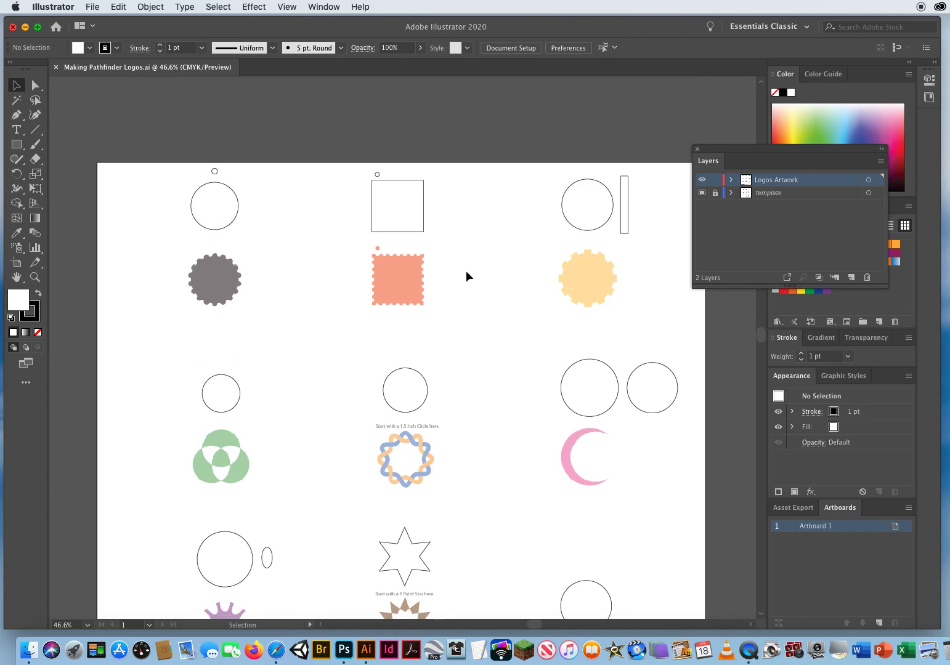
pyautogui.click(798, 193)
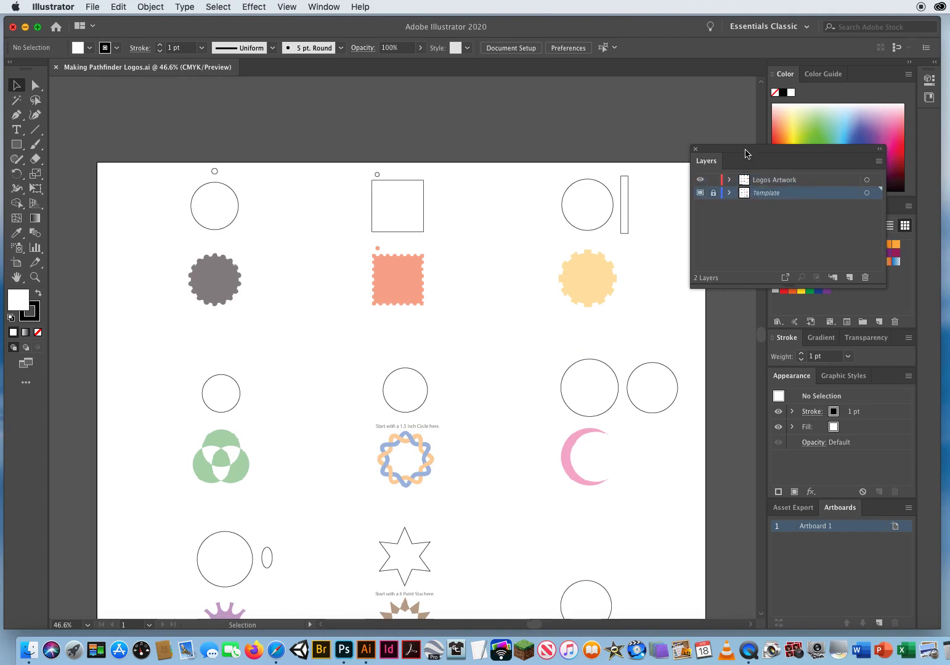
pyautogui.moveTo(756, 147); pyautogui.dragTo(578, 109)
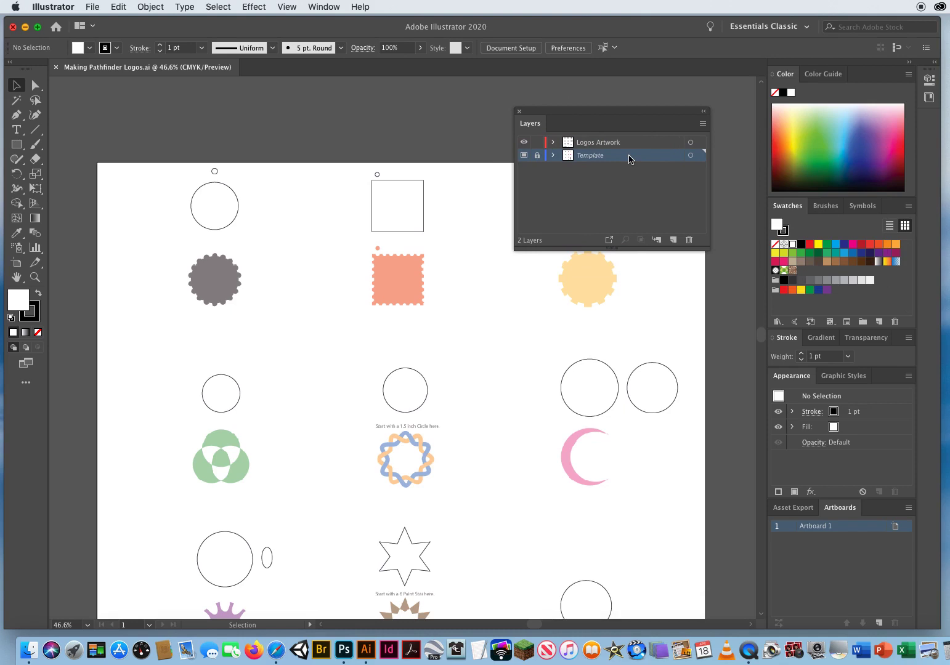
pyautogui.doubleClick(630, 159)
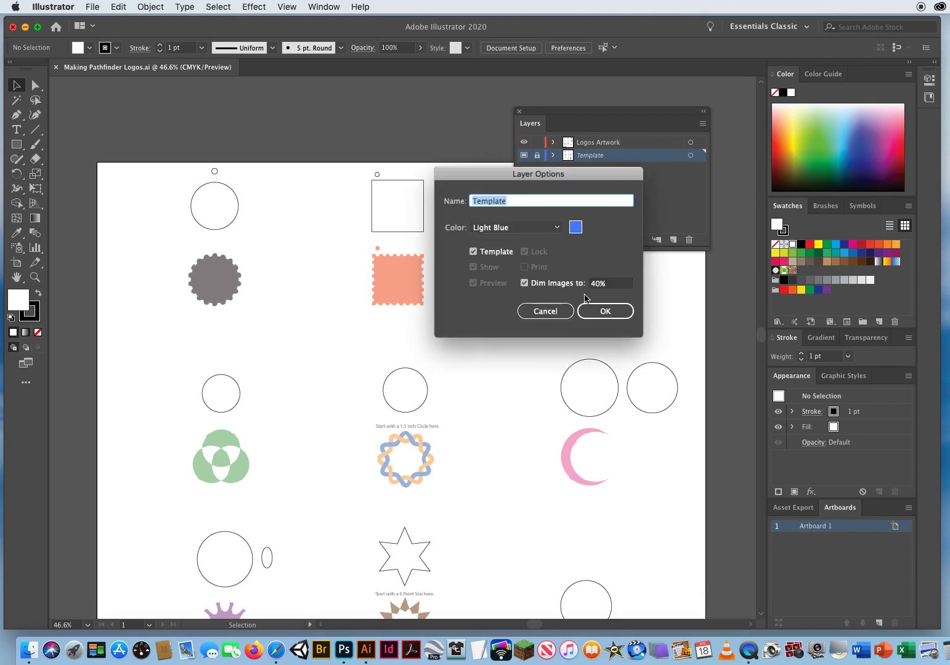
pyautogui.click(618, 287)
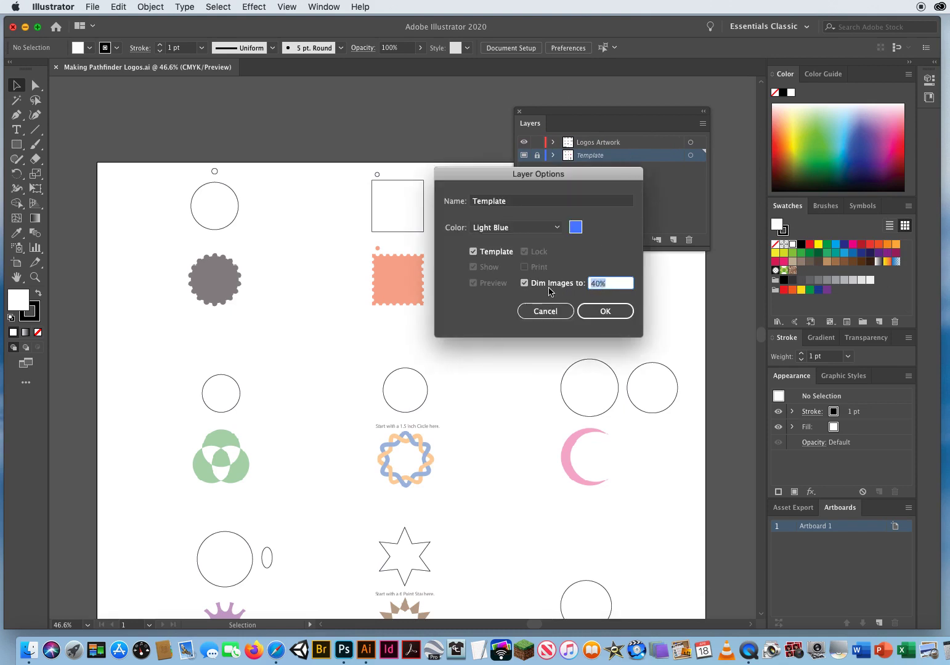
pyautogui.write('20')
pyautogui.click(609, 314)
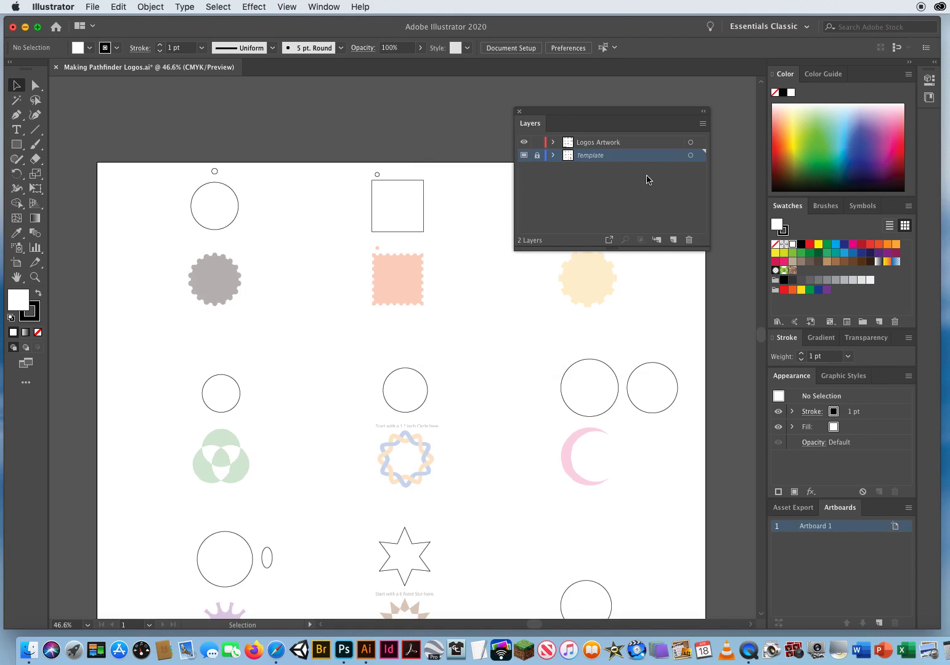
pyautogui.click(635, 146)
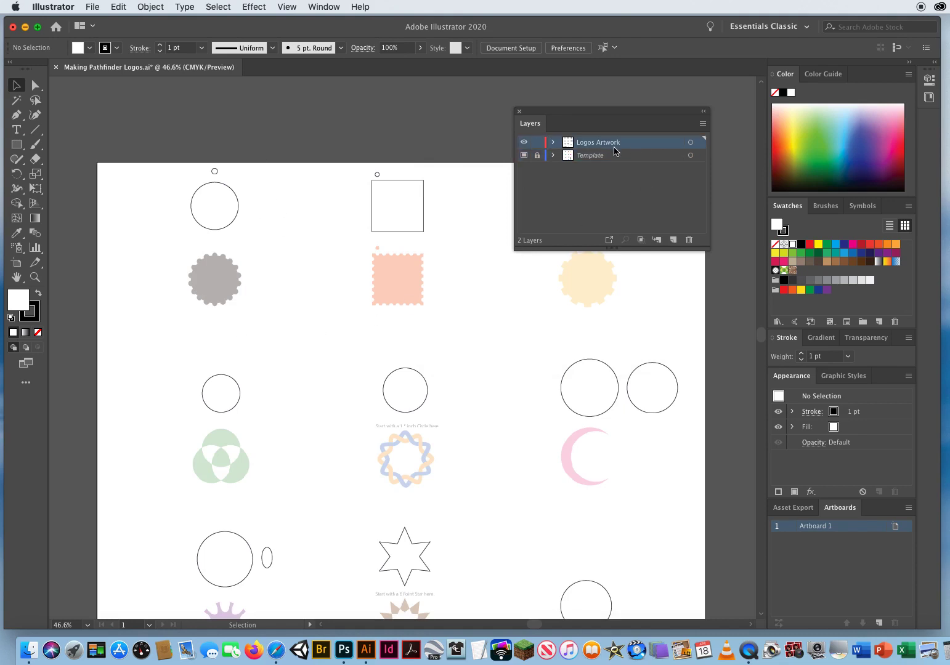
pyautogui.moveTo(541, 114); pyautogui.dragTo(581, 106)
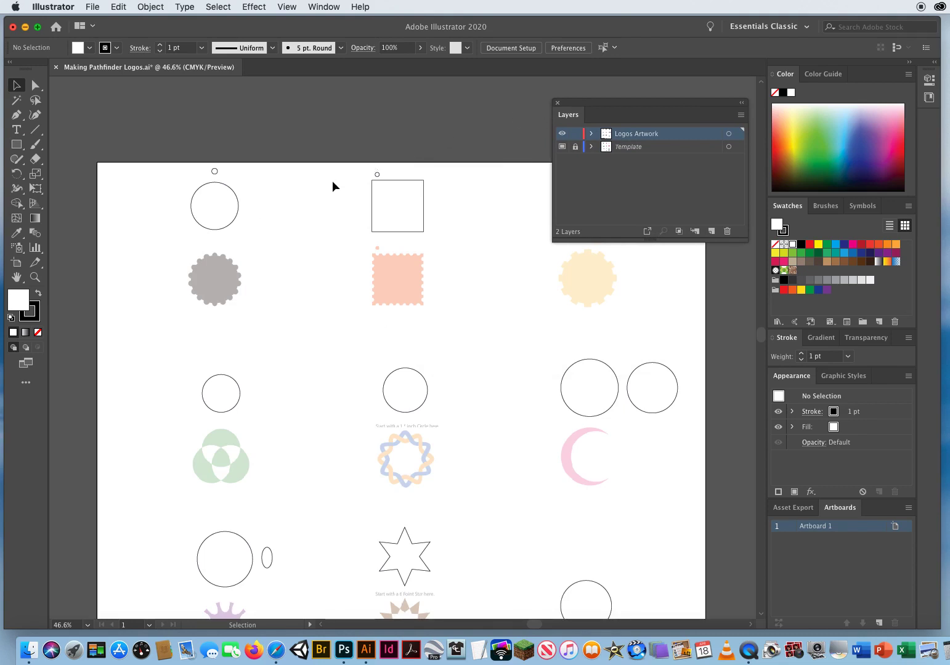
# Turn on Smart Guides and Snap to Point for the document.
pyautogui.click(288, 8)
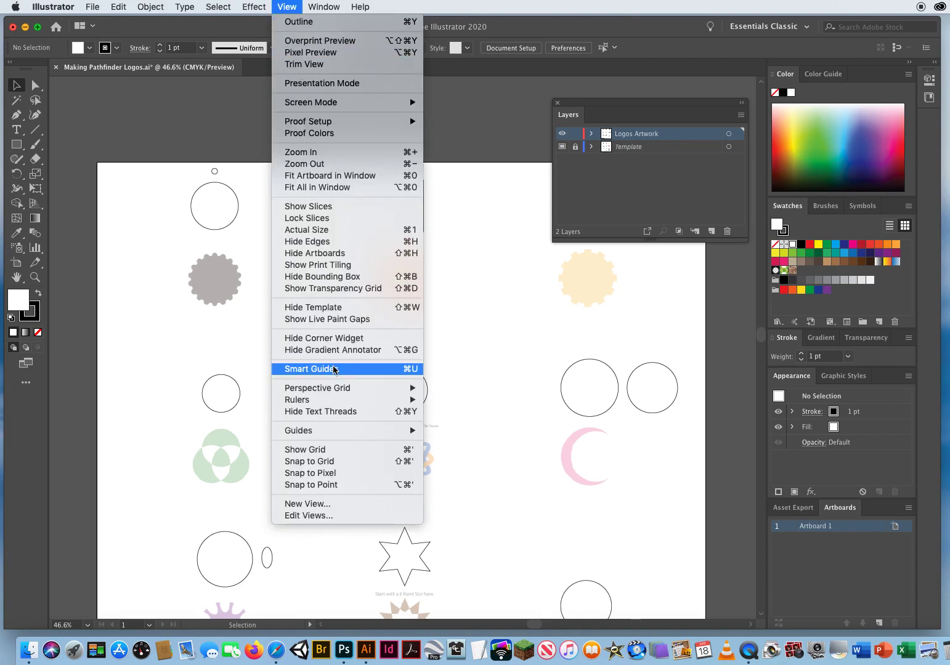
pyautogui.click(280, 369)
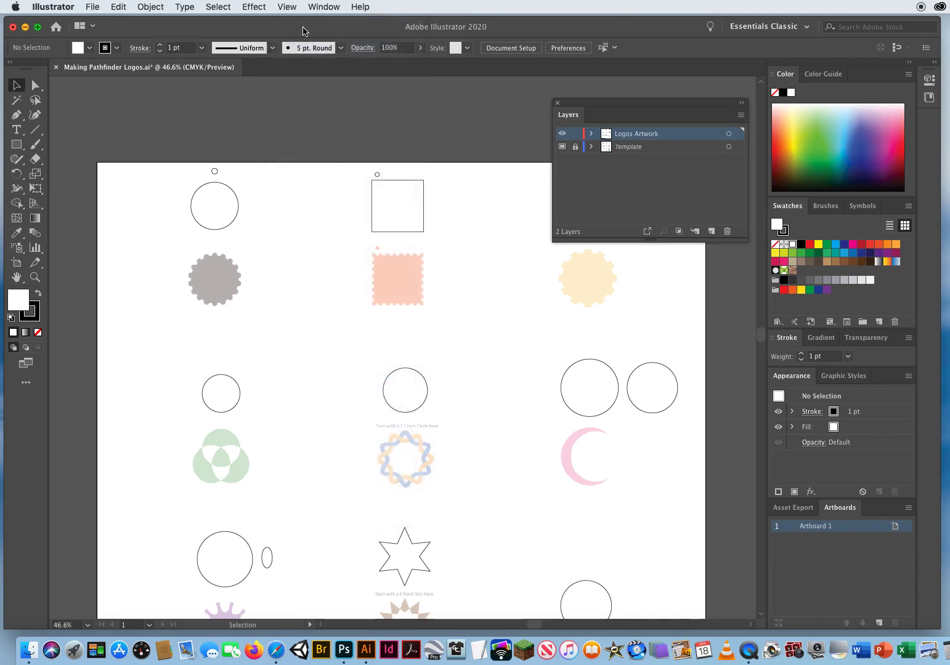
pyautogui.click(289, 8)
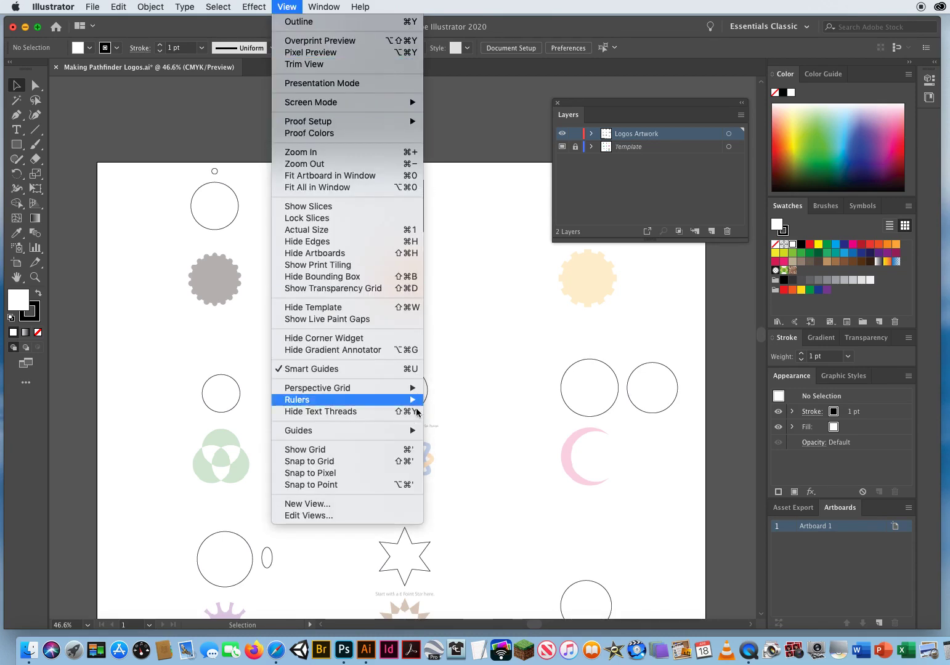
pyautogui.click(308, 485)
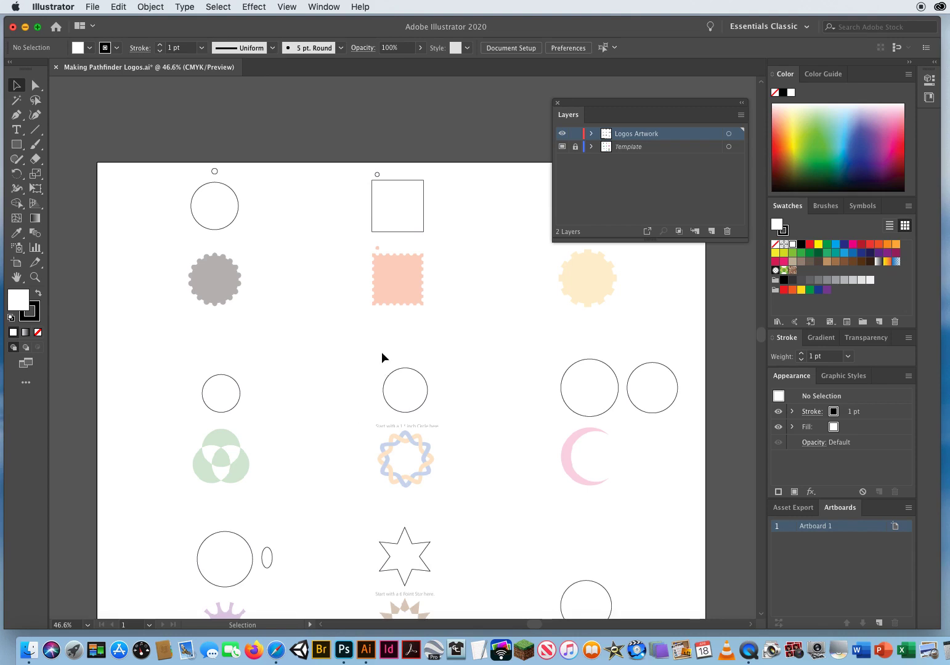
# Hide the bounding box of selected objects.
pyautogui.click(287, 7)
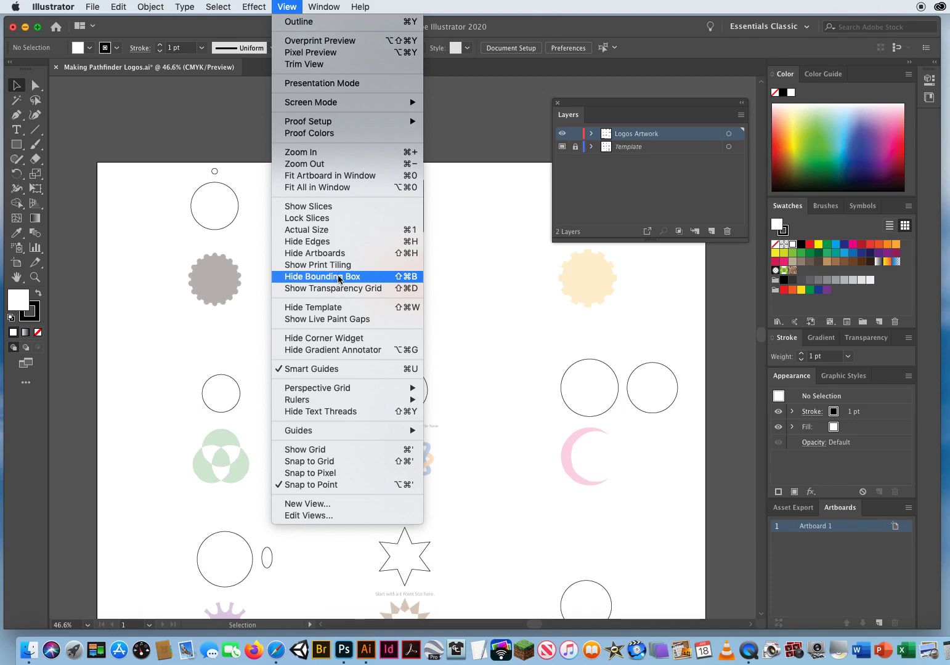
pyautogui.click(320, 279)
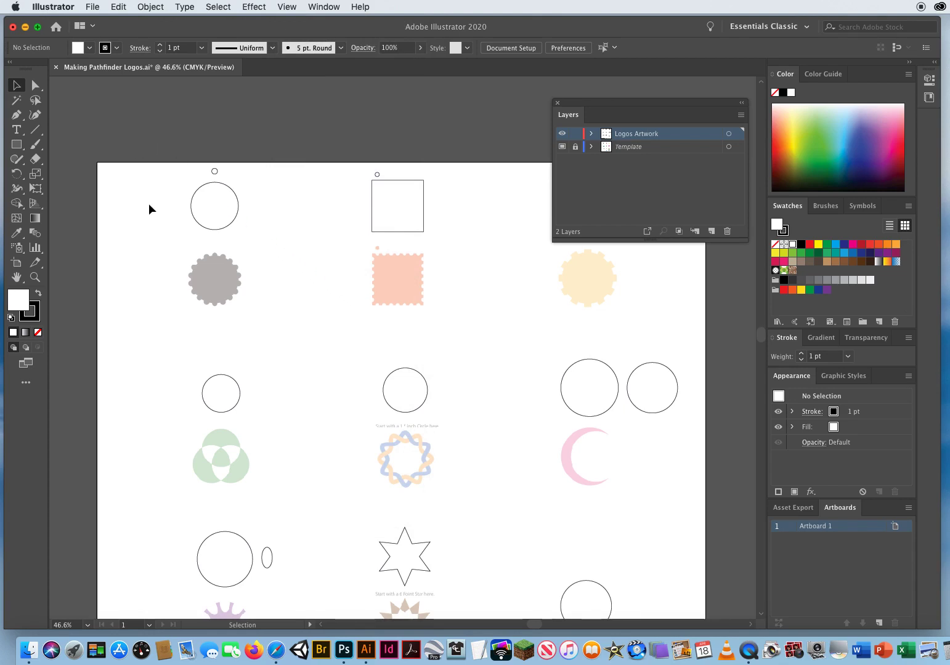
# Set the Smart Guides colour to Medium Blue and disable Transform Tools, Construction Guides, Measurement Labels and Spacing Guides in the preferences.
pyautogui.click(53, 8)
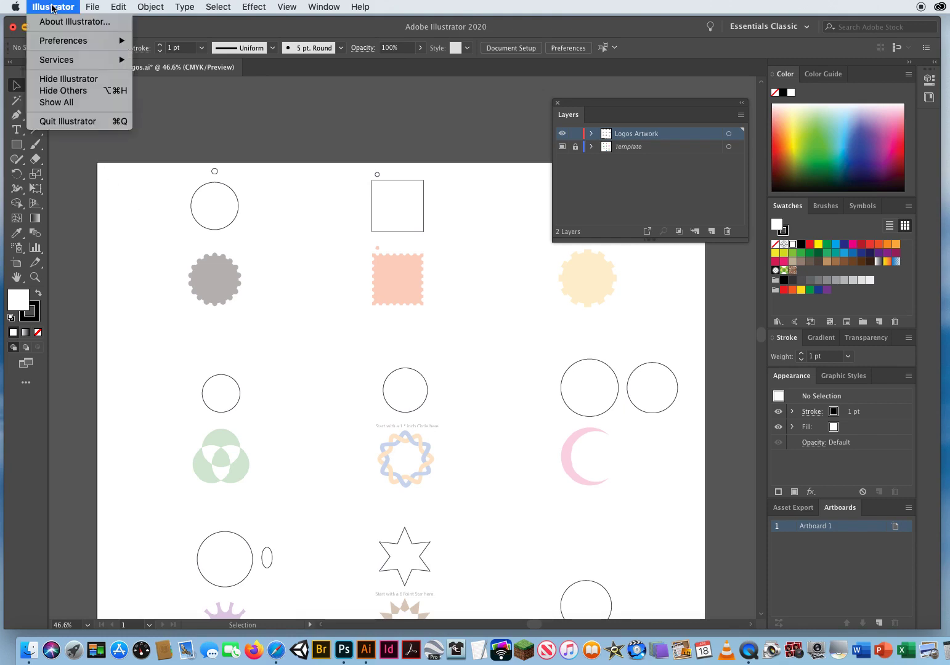
pyautogui.moveTo(56, 40)
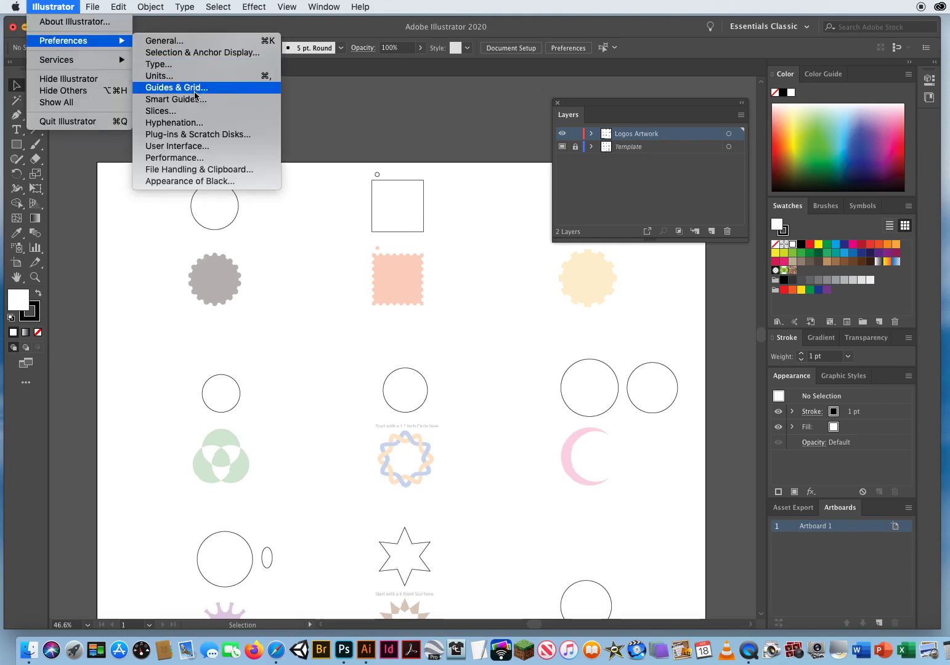
pyautogui.click(176, 99)
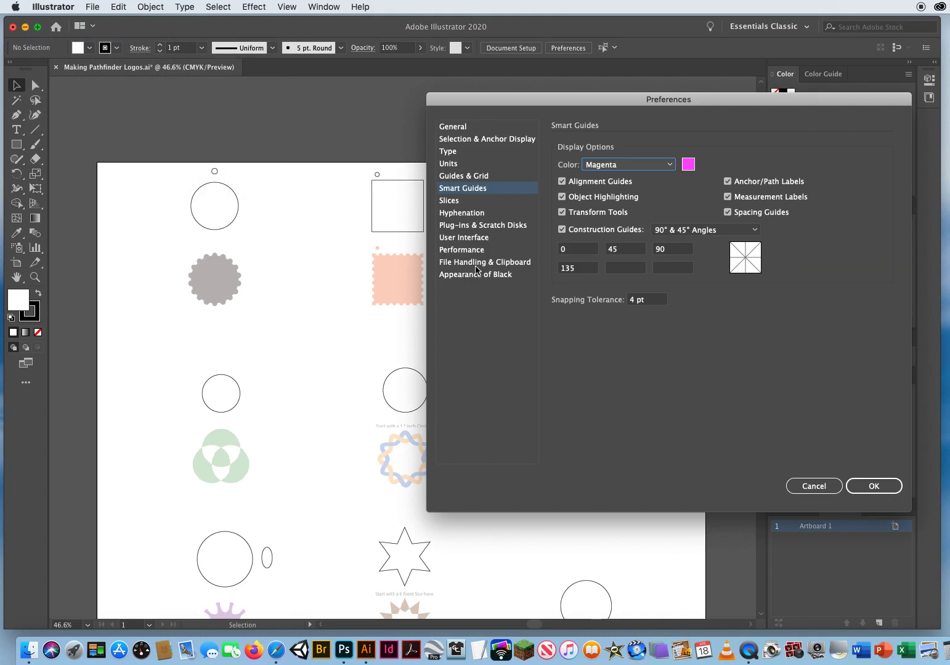
pyautogui.click(629, 165)
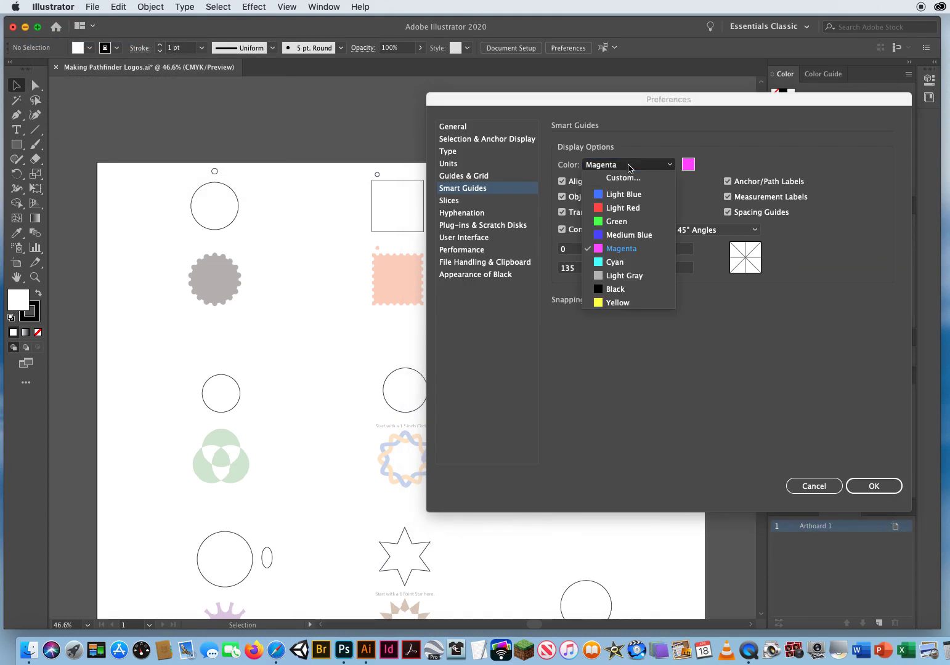
pyautogui.click(635, 236)
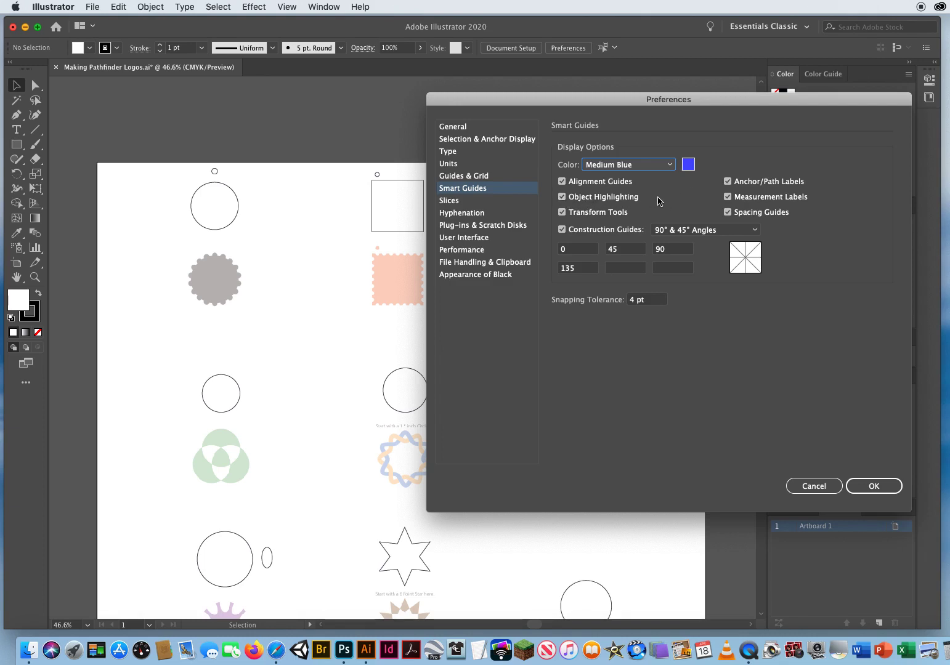
pyautogui.click(562, 212)
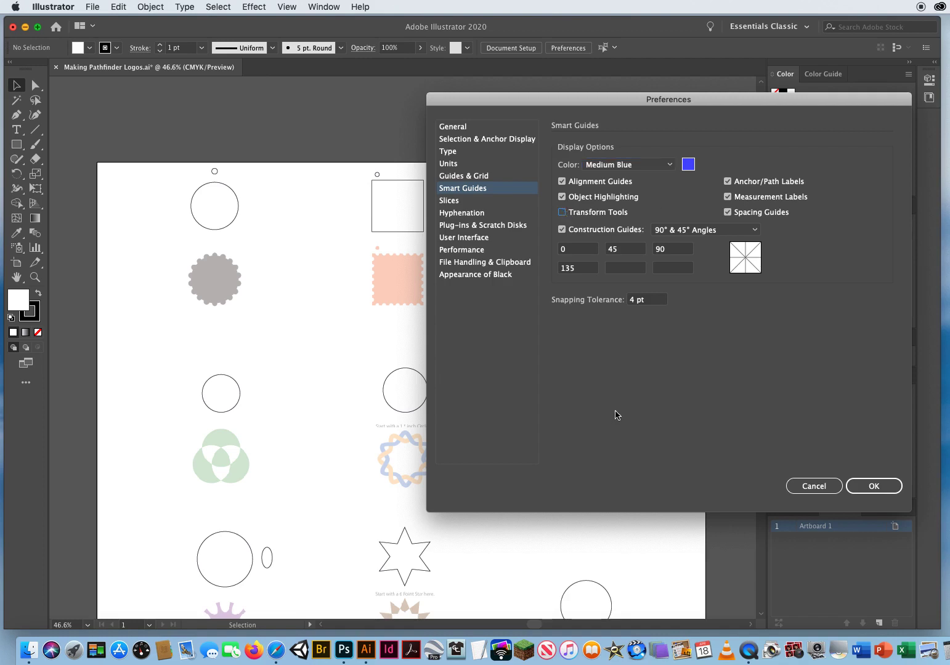
pyautogui.click(562, 229)
pyautogui.click(728, 196)
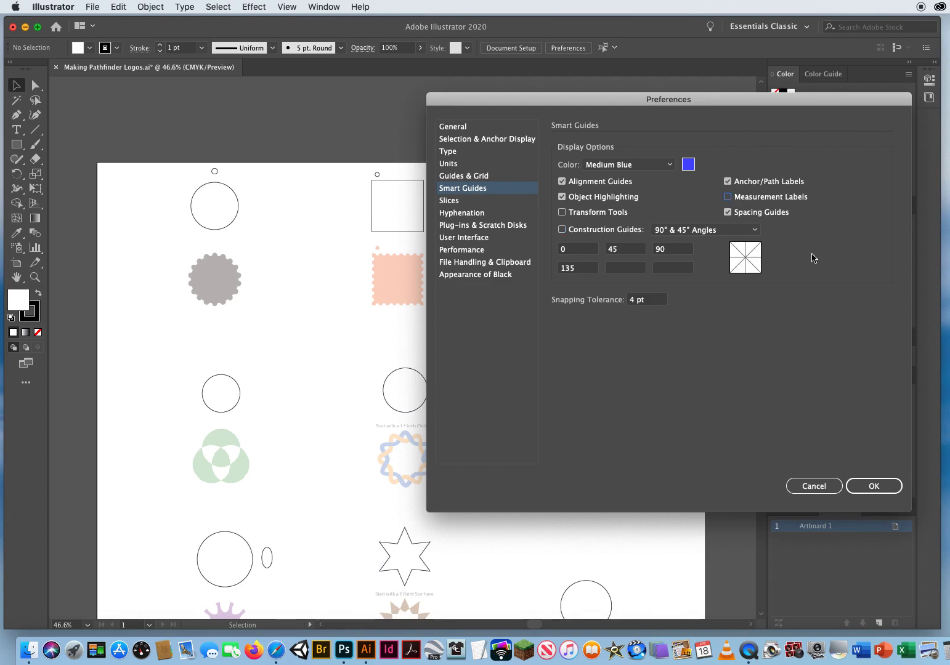
pyautogui.click(727, 212)
pyautogui.click(866, 488)
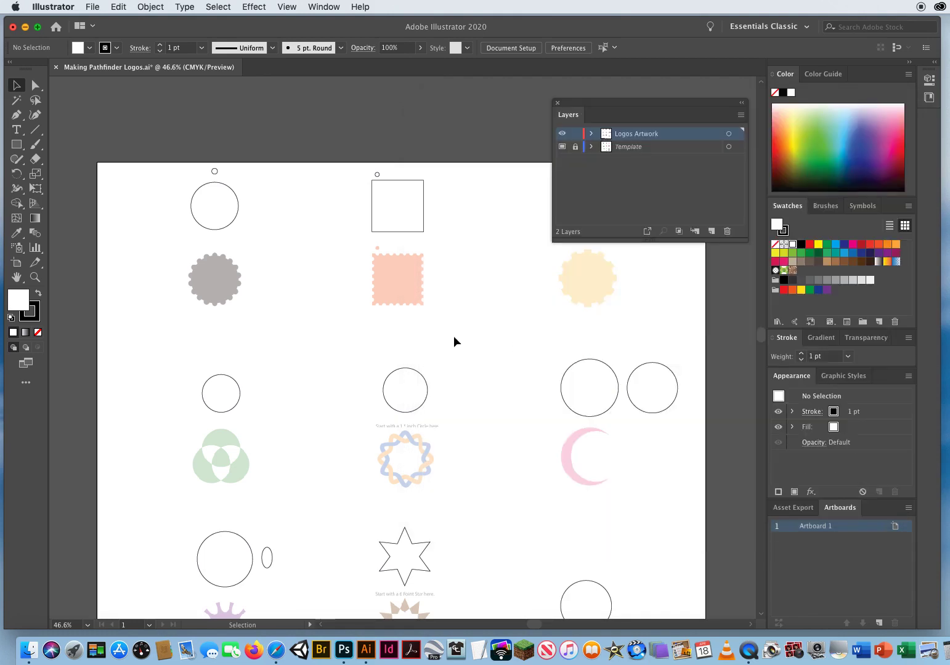
# Move the large circle by its center onto the center of the gray scalloped template shape below it.
pyautogui.click(35, 278)
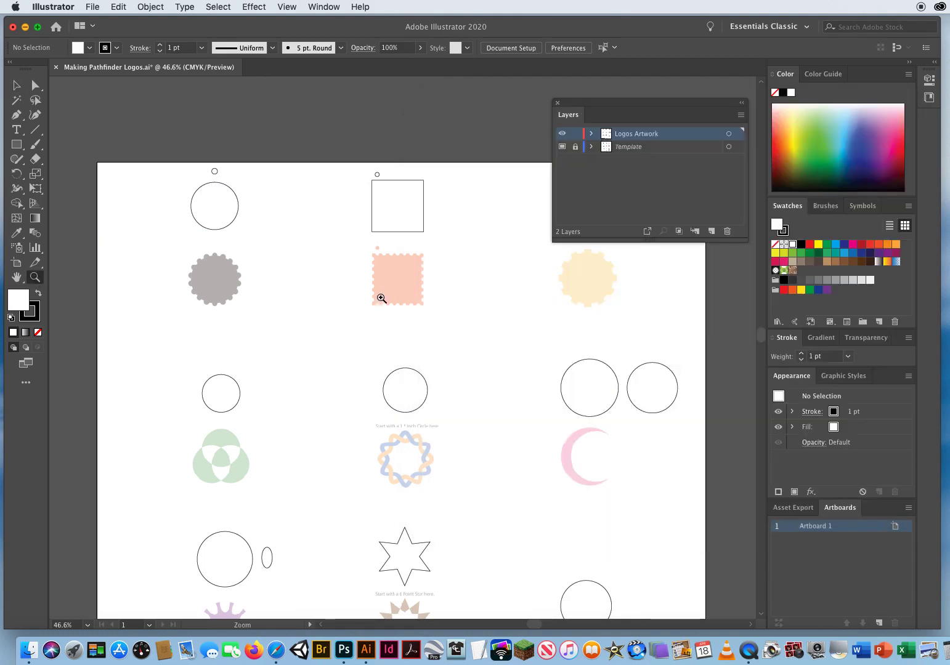
pyautogui.click(261, 261)
pyautogui.click(416, 337)
pyautogui.click(388, 337)
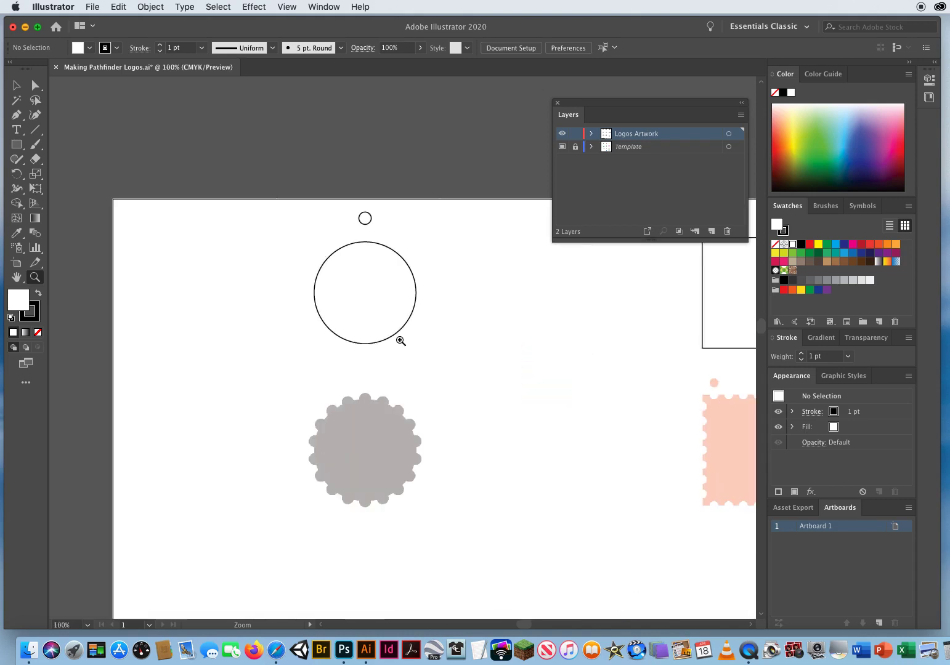
pyautogui.click(406, 343)
pyautogui.moveTo(422, 375); pyautogui.dragTo(414, 325)
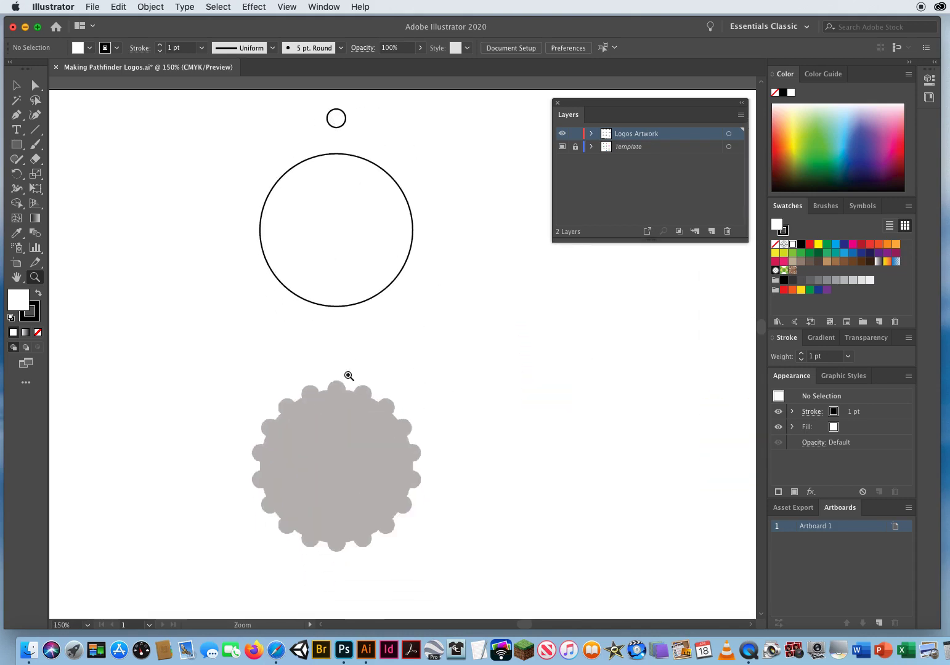
pyautogui.click(17, 86)
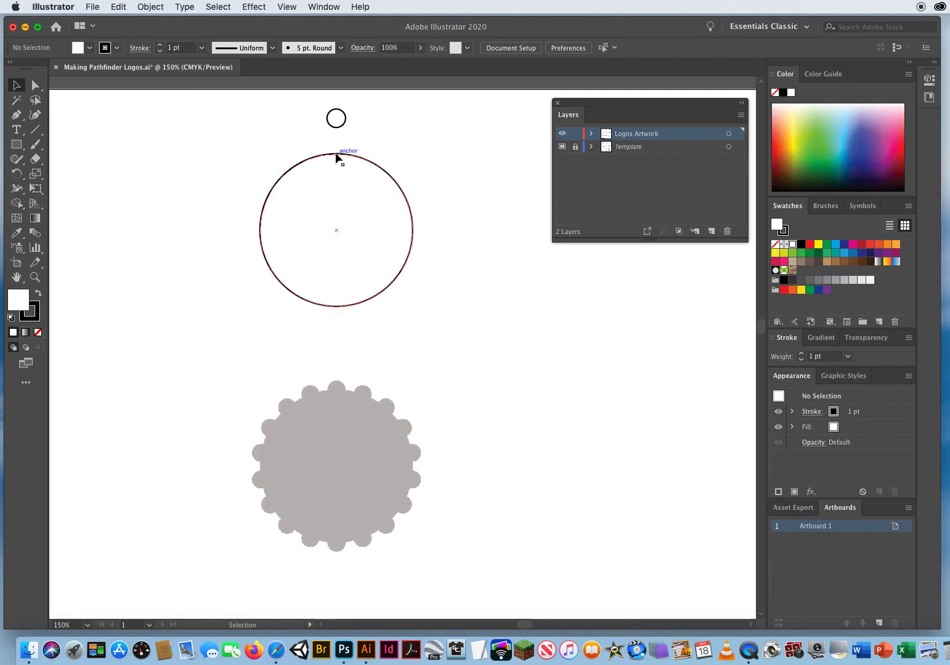
pyautogui.click(337, 229)
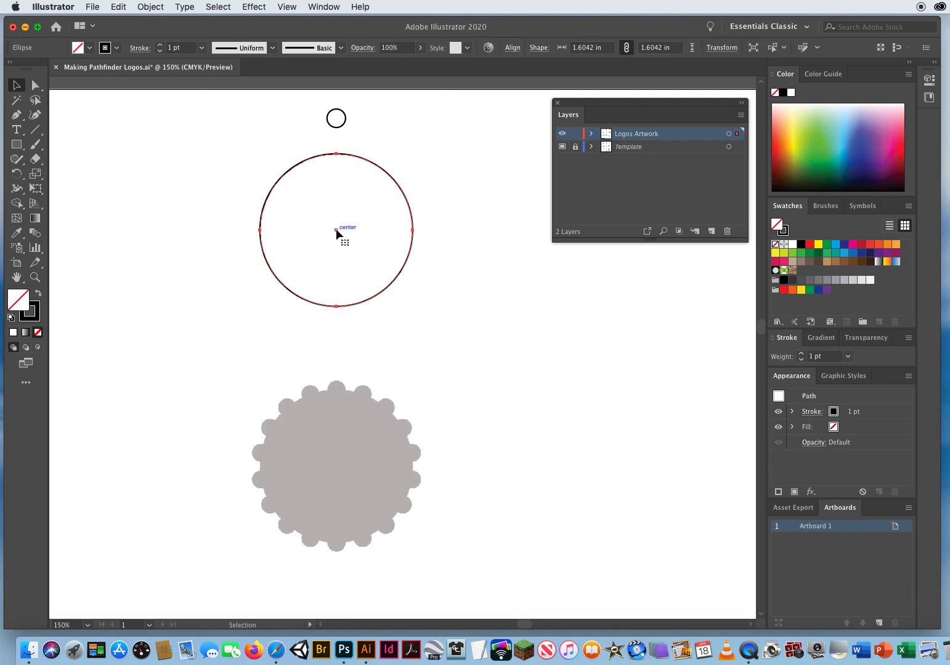
pyautogui.moveTo(336, 231); pyautogui.dragTo(337, 465)
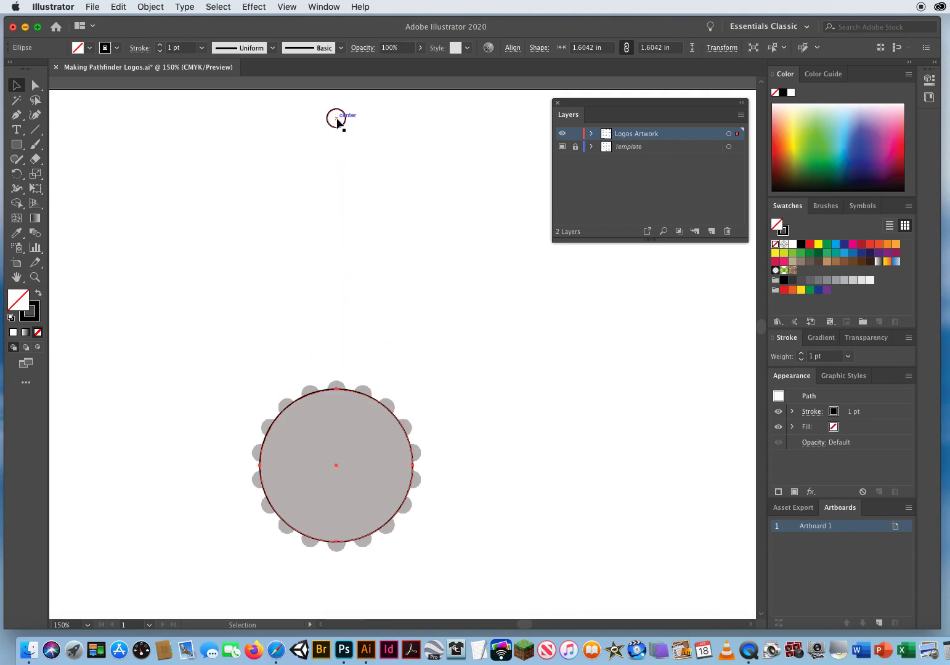
# Move the small circle by its center onto the top anchor point of the large circle, centered on the template's uppermost scallop.
pyautogui.moveTo(336, 120); pyautogui.dragTo(336, 176)
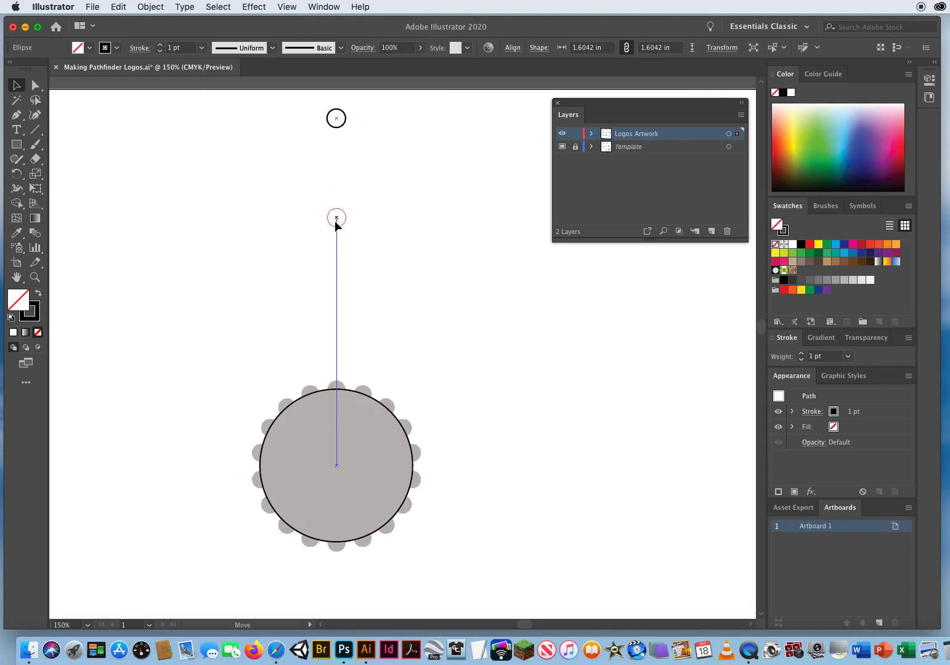
pyautogui.moveTo(338, 320); pyautogui.dragTo(336, 354)
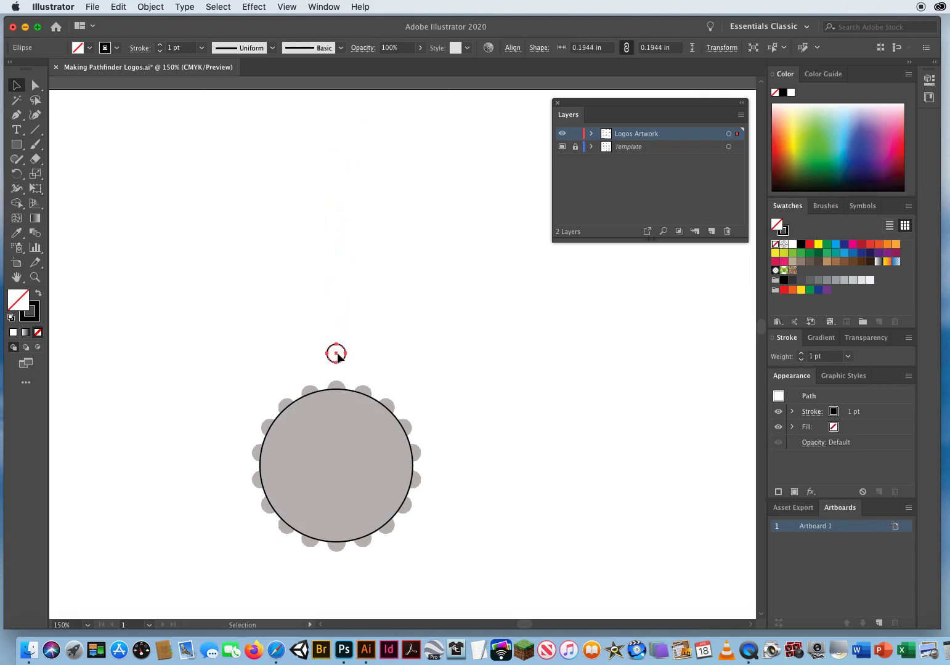
pyautogui.click(35, 277)
pyautogui.click(321, 386)
pyautogui.click(441, 396)
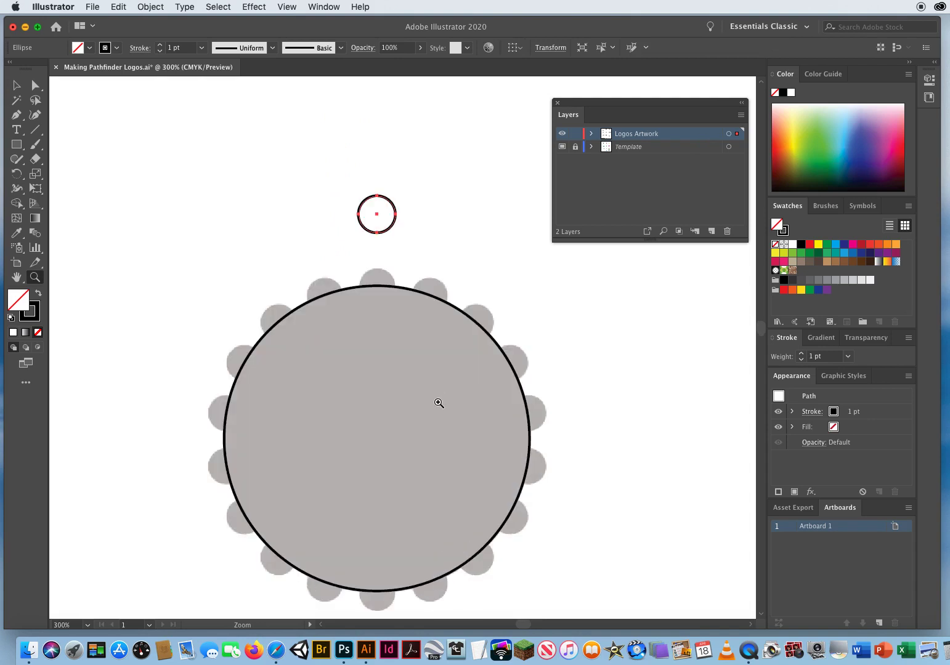
pyautogui.moveTo(424, 397); pyautogui.dragTo(408, 362)
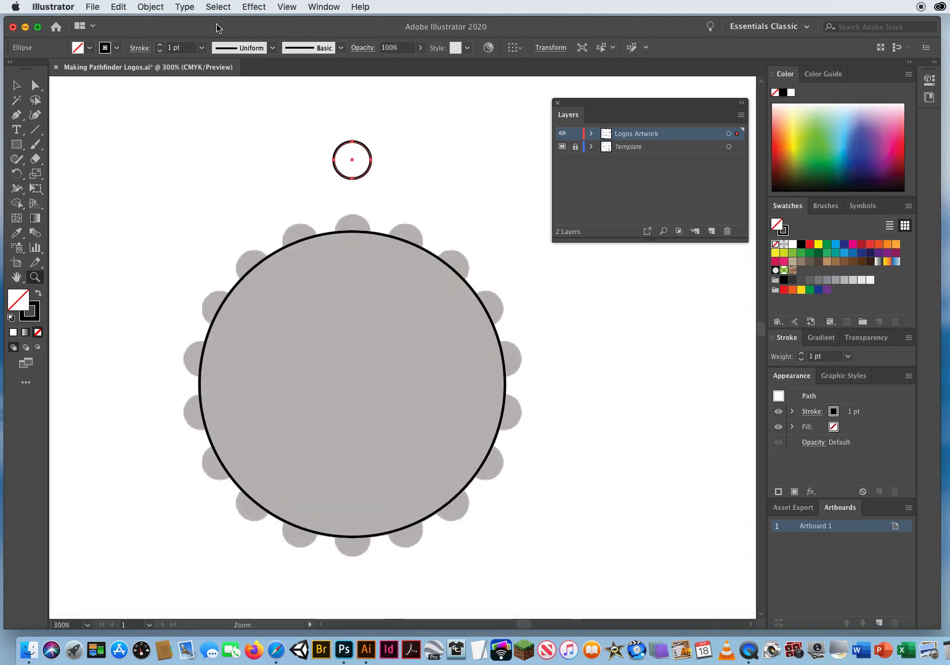
pyautogui.click(18, 85)
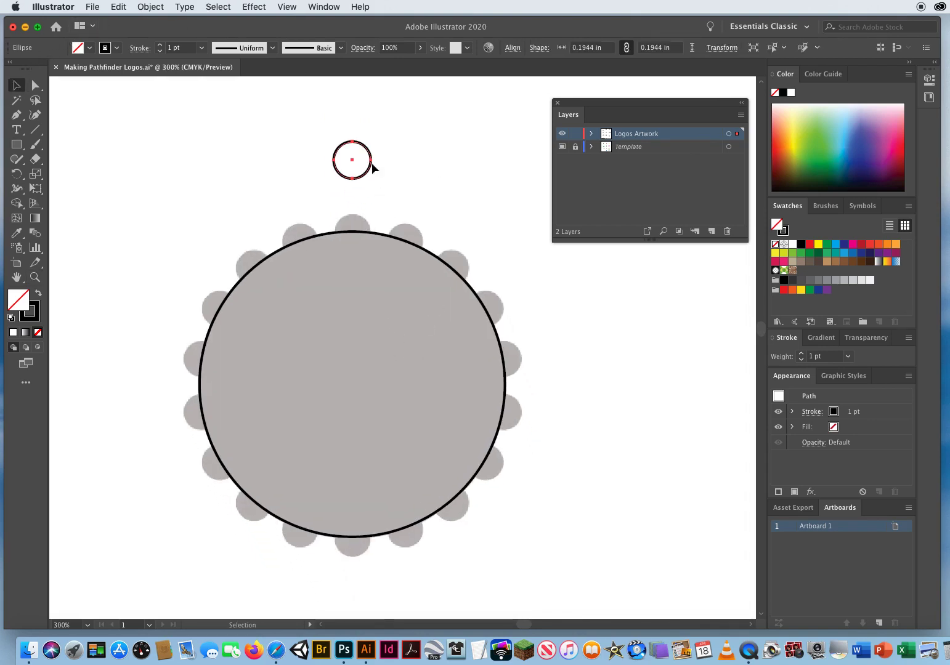
pyautogui.moveTo(352, 161); pyautogui.dragTo(353, 234)
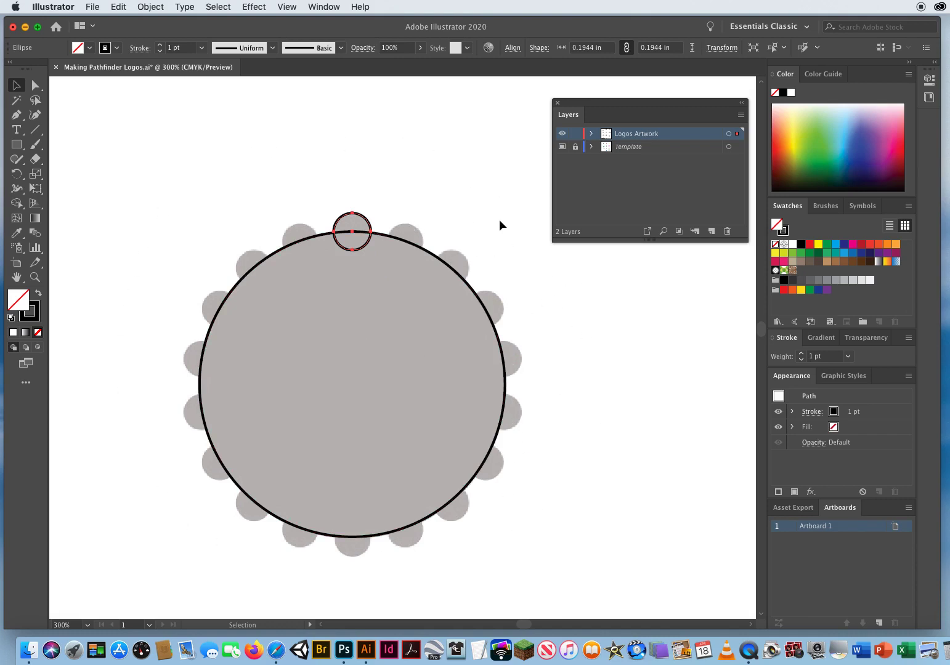
# Create a copy of the small circle rotated 20° around the large circle's center, checking the position with the preview.
pyautogui.moveTo(278, 167); pyautogui.dragTo(402, 219)
pyautogui.moveTo(284, 172); pyautogui.dragTo(403, 222)
pyautogui.click(16, 175)
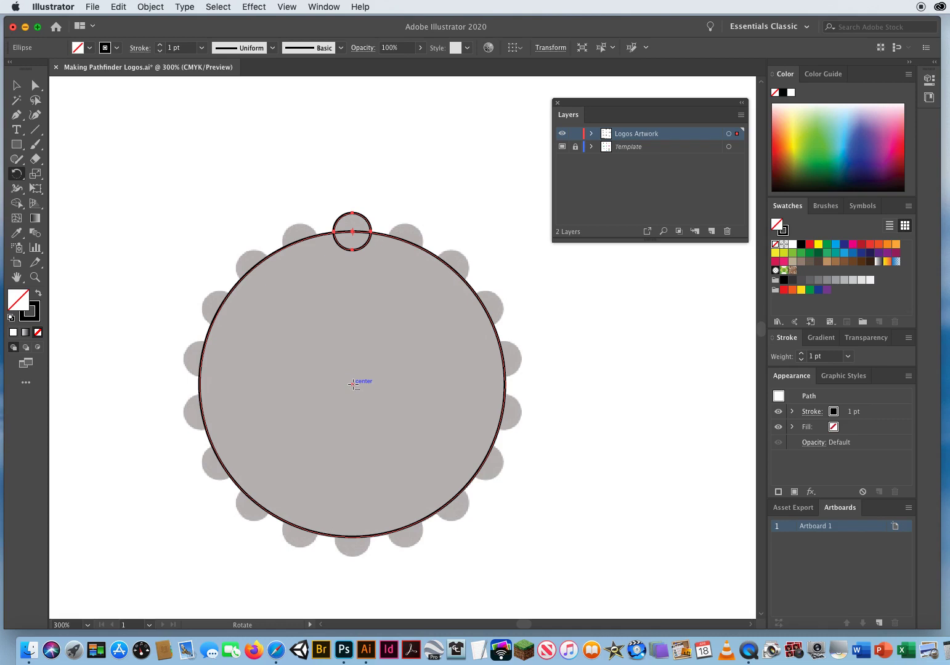
pyautogui.keyDown('alt'); pyautogui.click(353, 383); pyautogui.keyUp('alt')
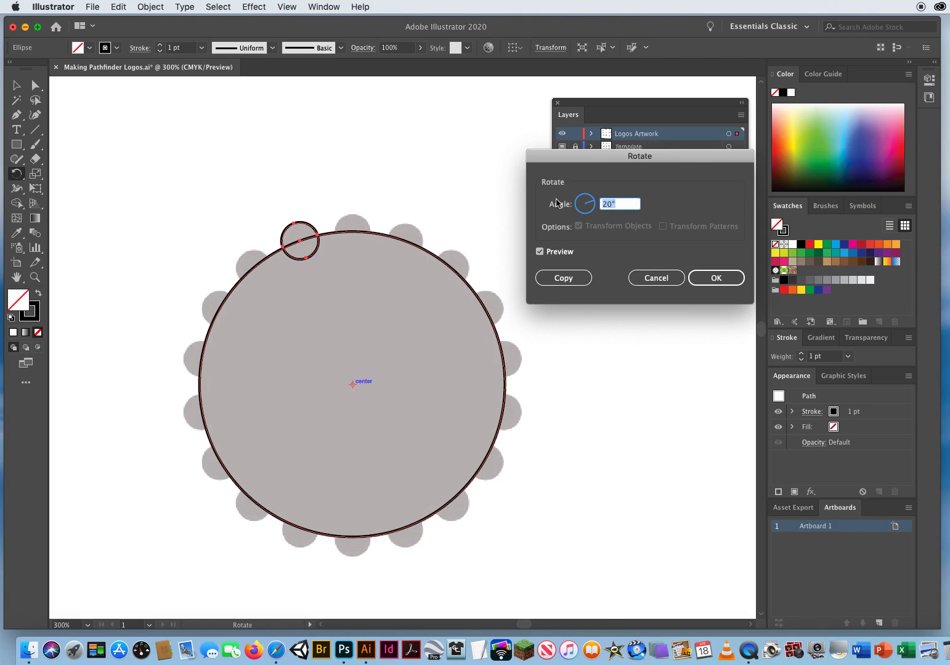
pyautogui.write('20')
pyautogui.click(540, 253)
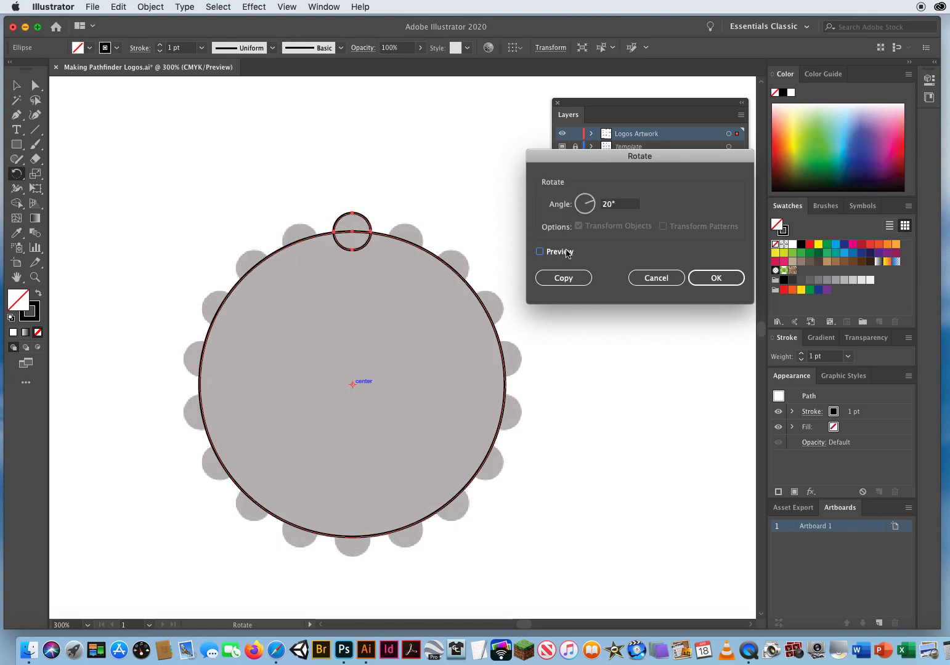
pyautogui.click(540, 253)
pyautogui.click(540, 253)
pyautogui.click(539, 253)
pyautogui.click(540, 252)
pyautogui.click(540, 252)
pyautogui.click(540, 253)
pyautogui.click(540, 253)
pyautogui.click(539, 252)
pyautogui.click(539, 252)
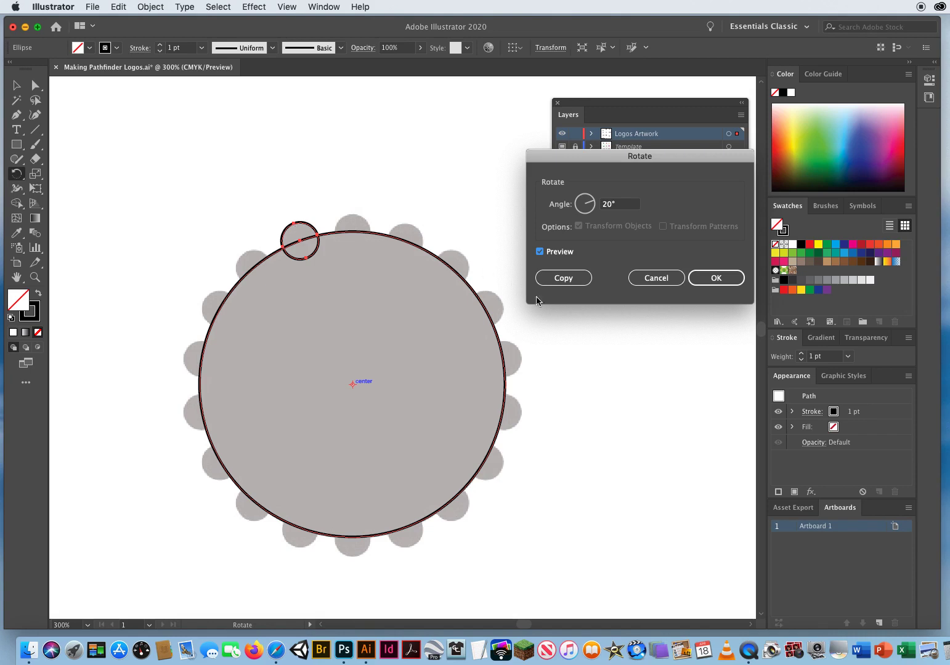
pyautogui.click(562, 278)
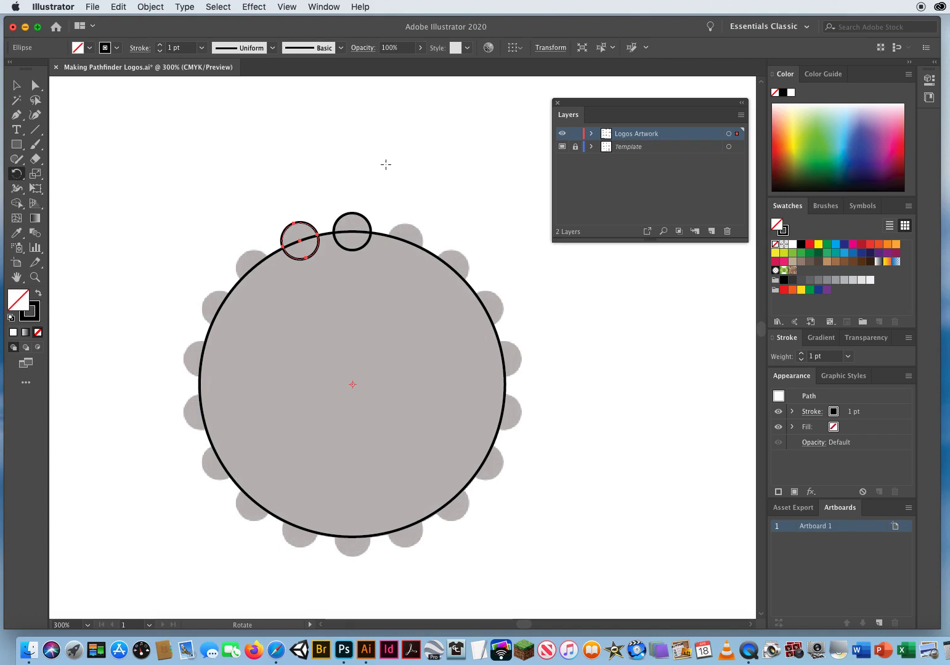
# Repeat the rotated copy until small circles cover every scallop of the template around the large circle.
pyautogui.press('super')
pyautogui.press('super')
pyautogui.press('super+d')
pyautogui.press('super+d')
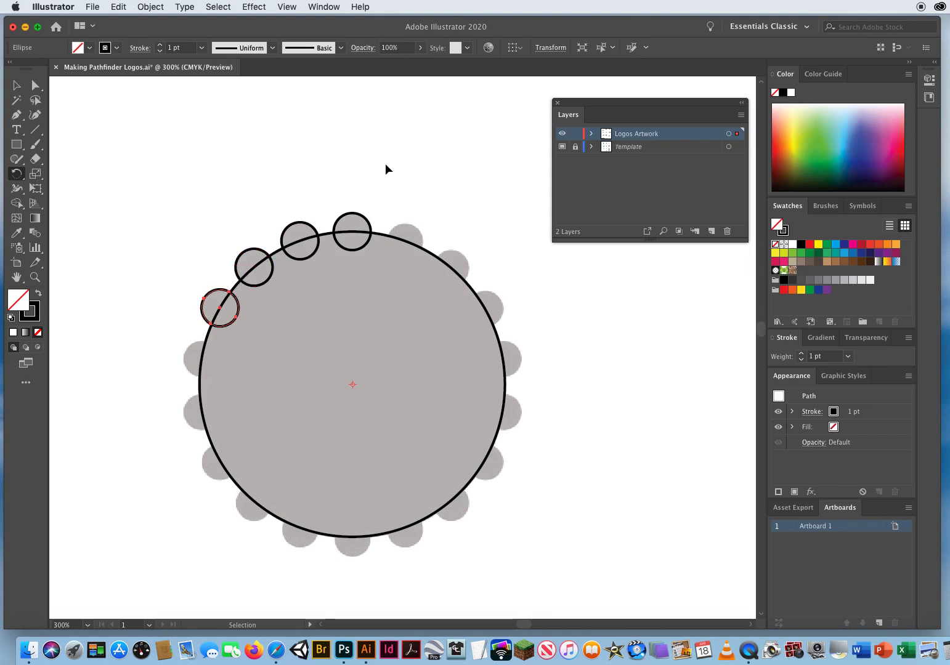
pyautogui.press('super+d')
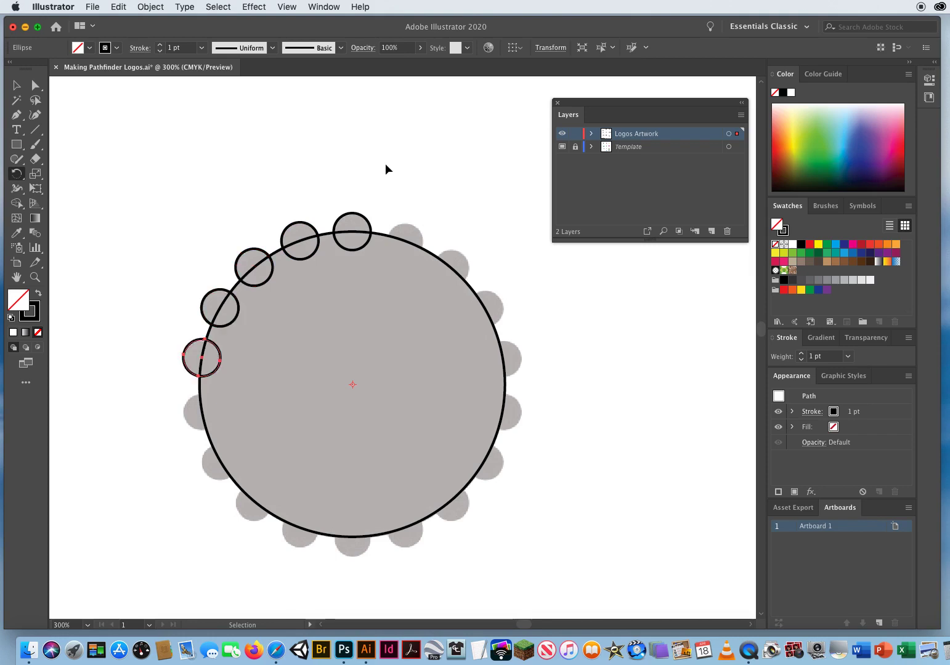
pyautogui.press('super+d')
pyautogui.press('super+d')
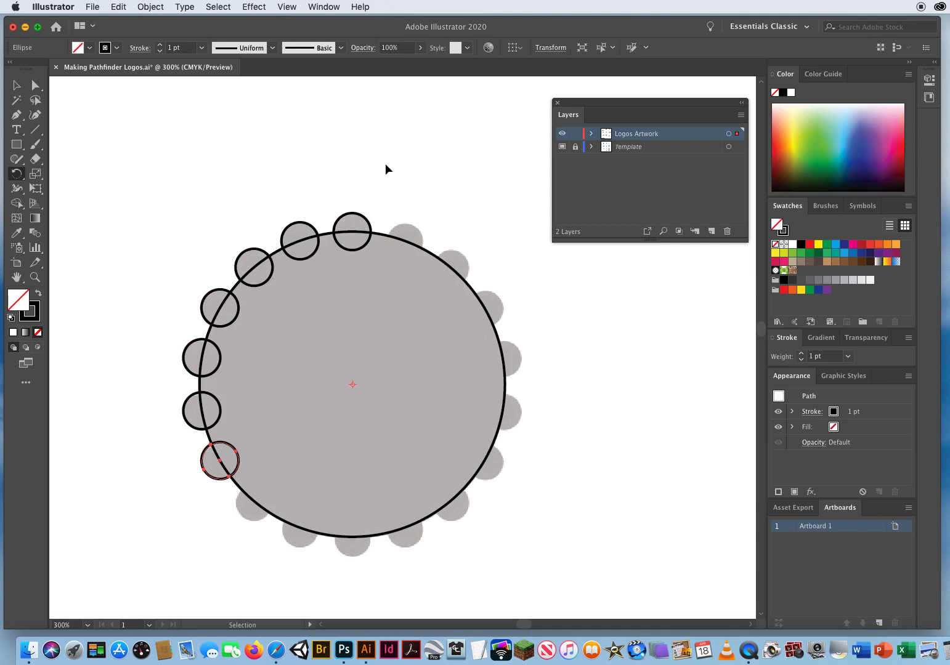
pyautogui.press('super+d')
pyautogui.press('super+d')
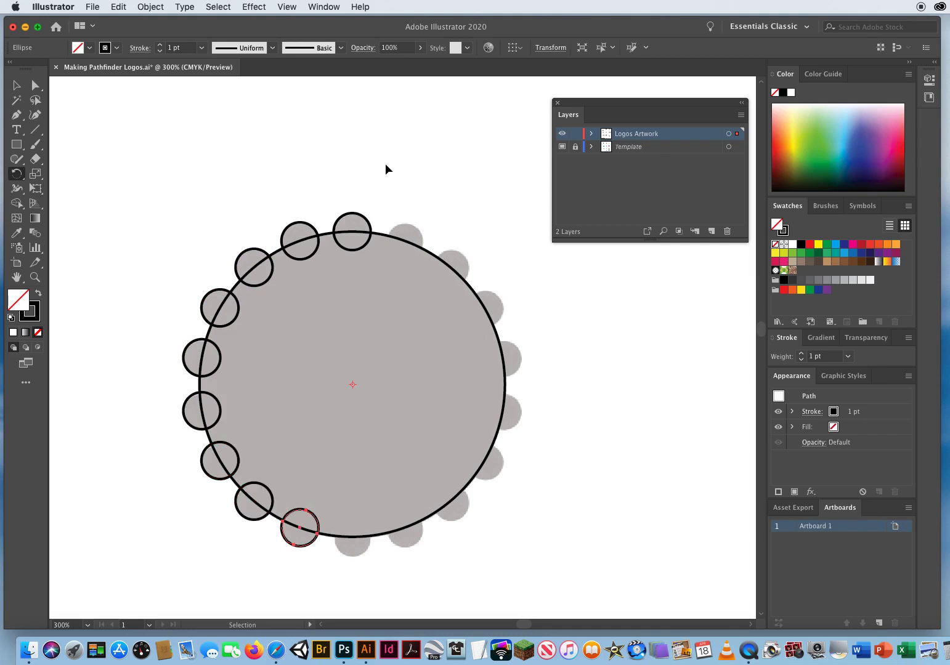
pyautogui.press('super+d')
pyautogui.press('super+d')
pyautogui.press('super+d')
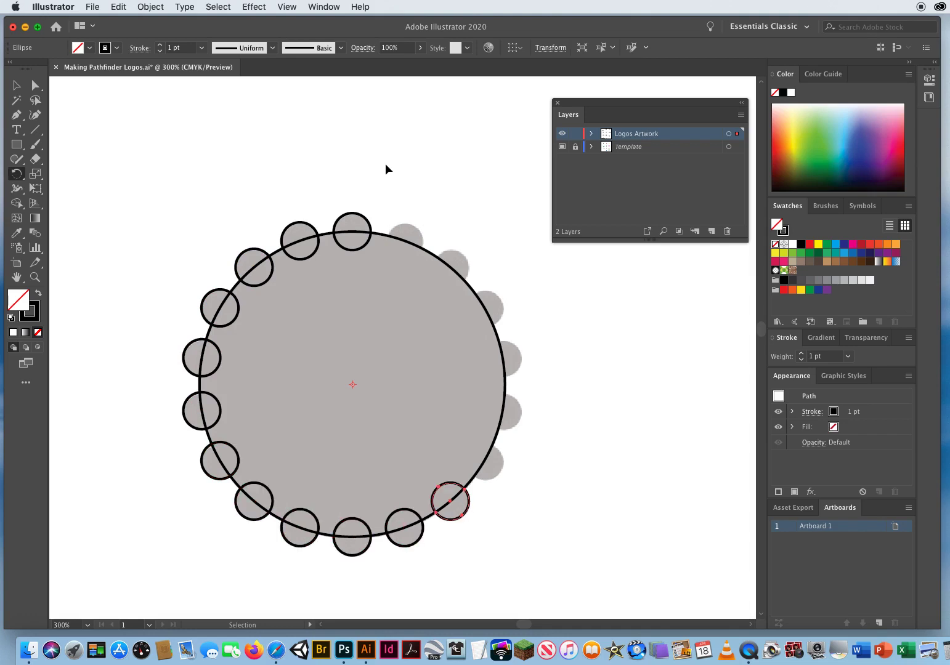
pyautogui.press('super+d')
pyautogui.press('super+d')
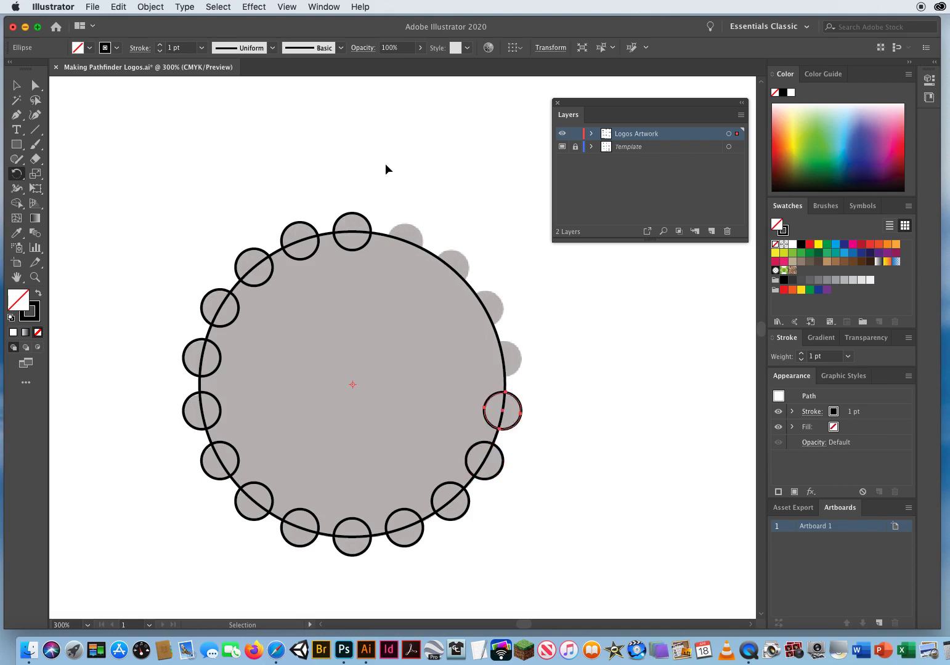
pyautogui.press('super+d')
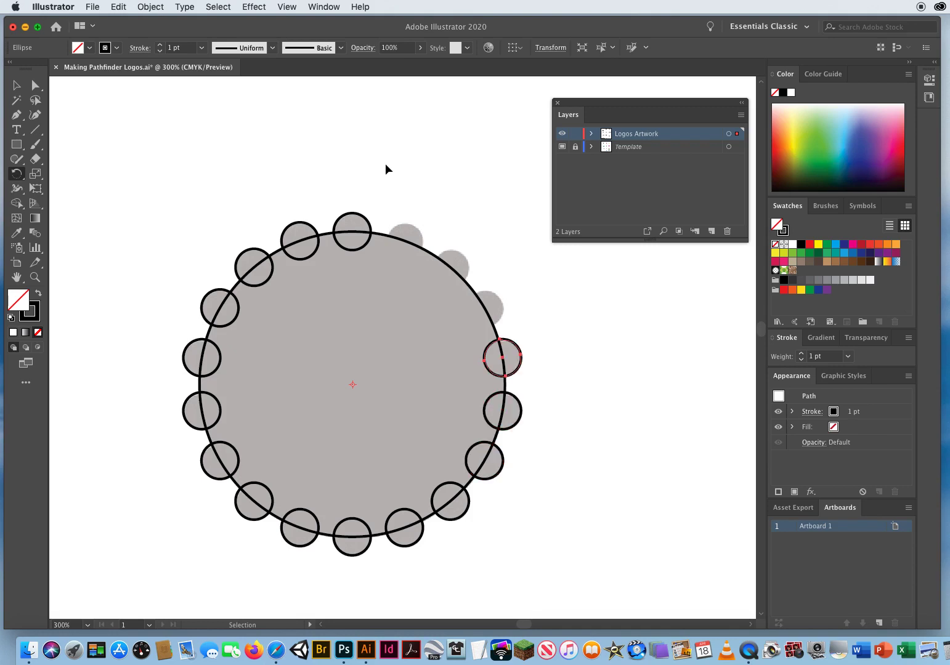
pyautogui.press('super+d')
pyautogui.press('super+d')
pyautogui.press('super+d')
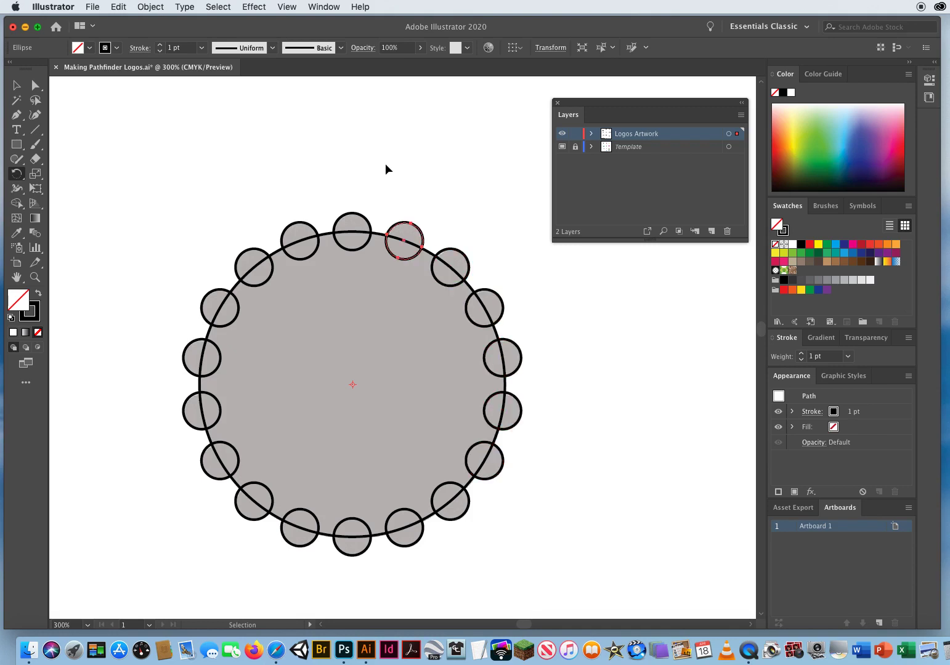
# Unite the large circle and all the small circles into one scalloped shape with Pathfinder, and deselect it.
pyautogui.click(17, 85)
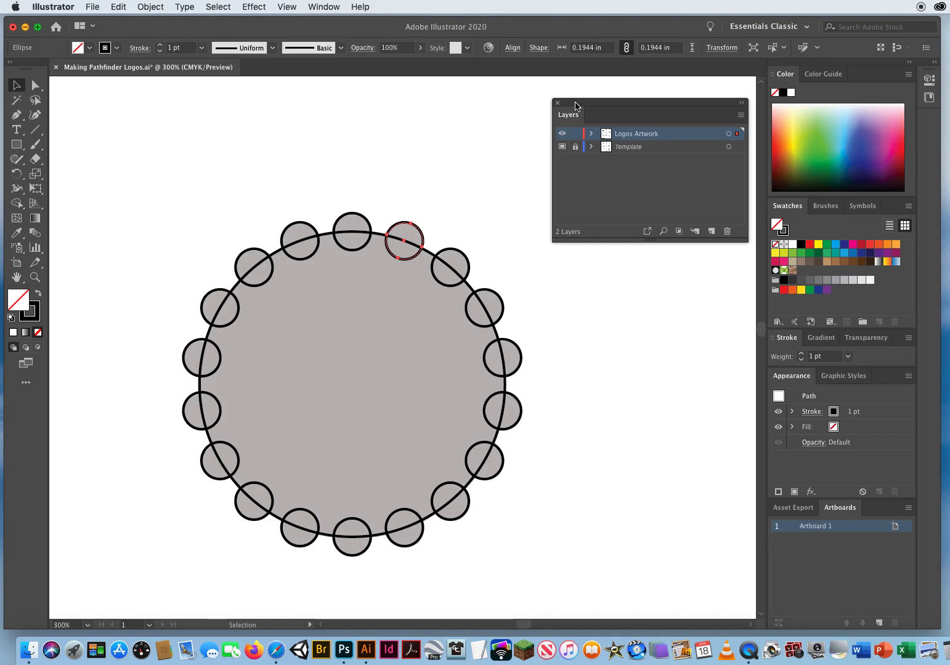
pyautogui.moveTo(579, 106); pyautogui.dragTo(661, 98)
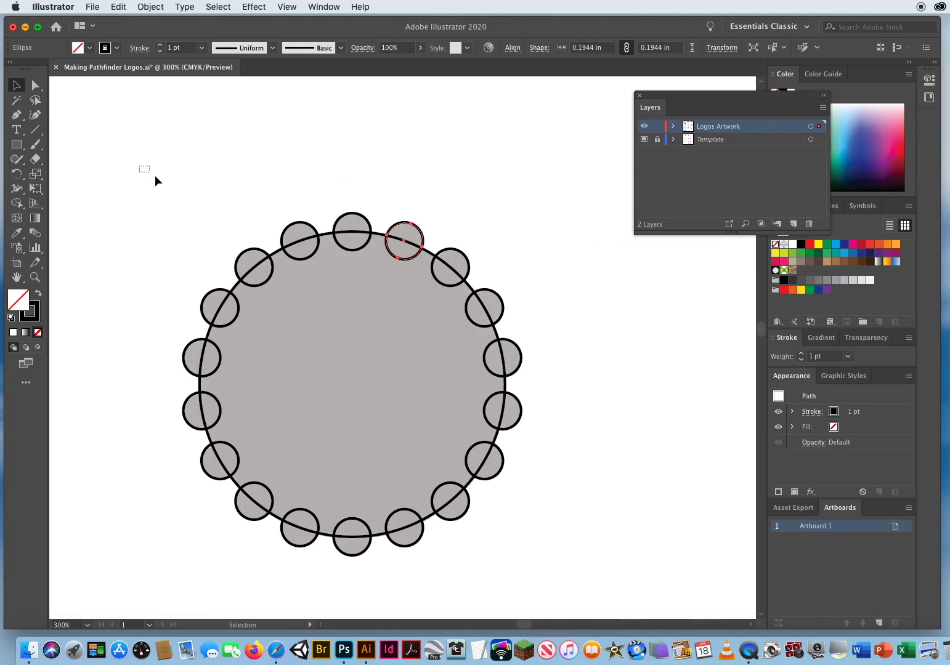
pyautogui.moveTo(155, 176); pyautogui.dragTo(552, 561)
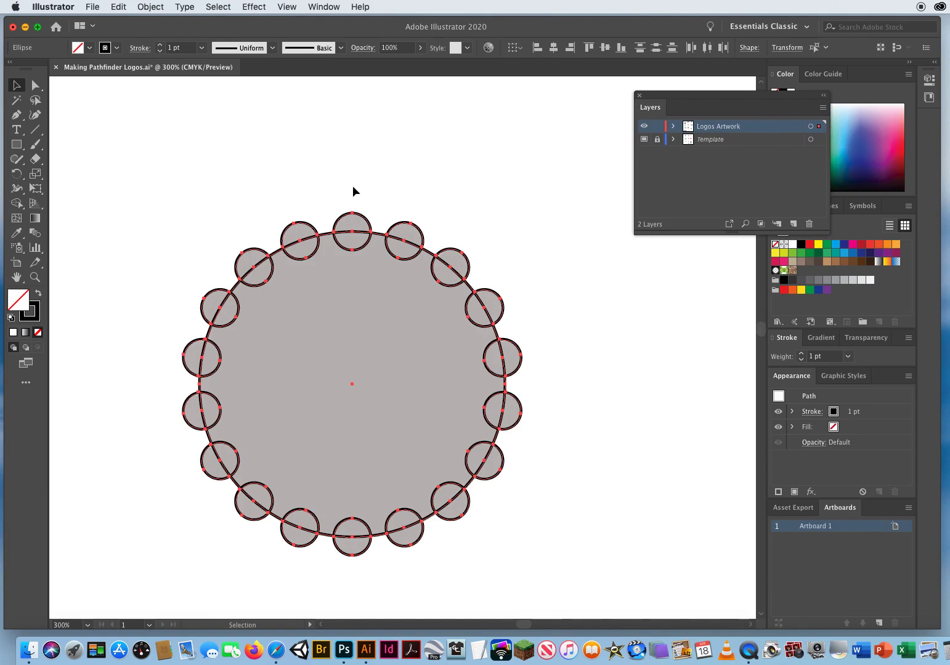
pyautogui.click(322, 7)
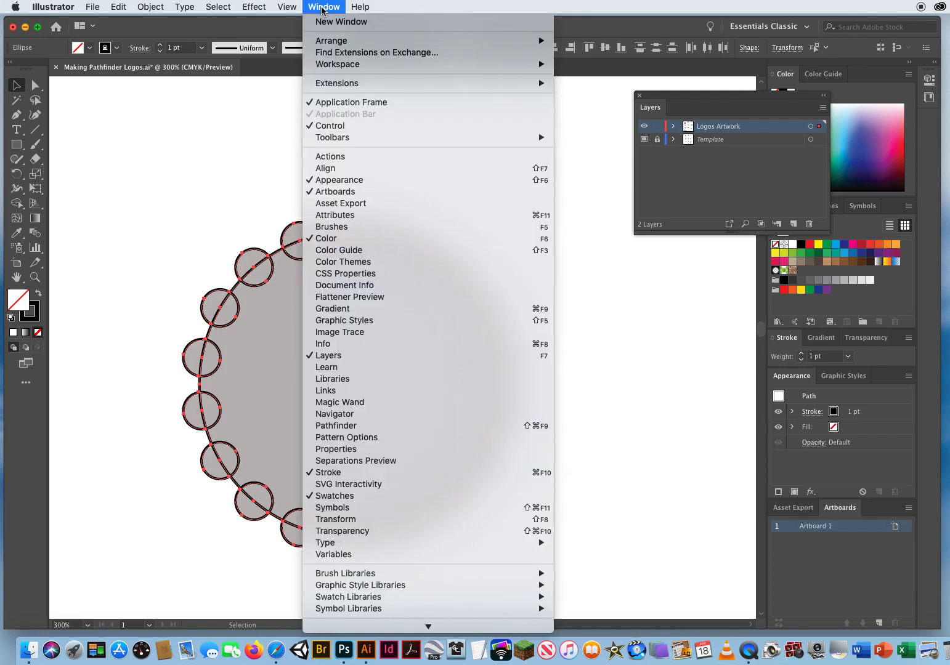
pyautogui.click(380, 426)
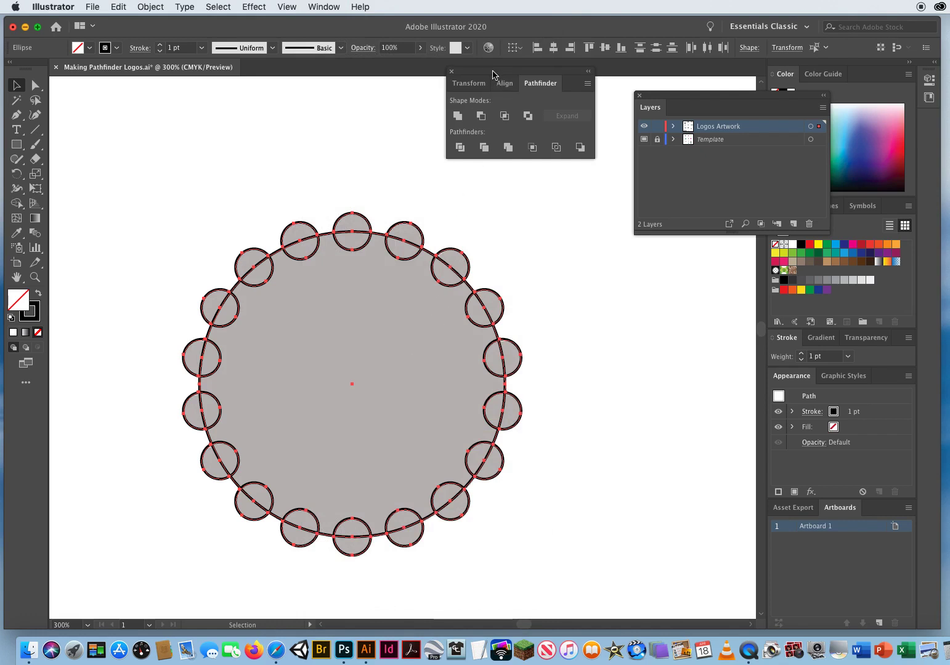
pyautogui.moveTo(486, 72); pyautogui.dragTo(101, 96)
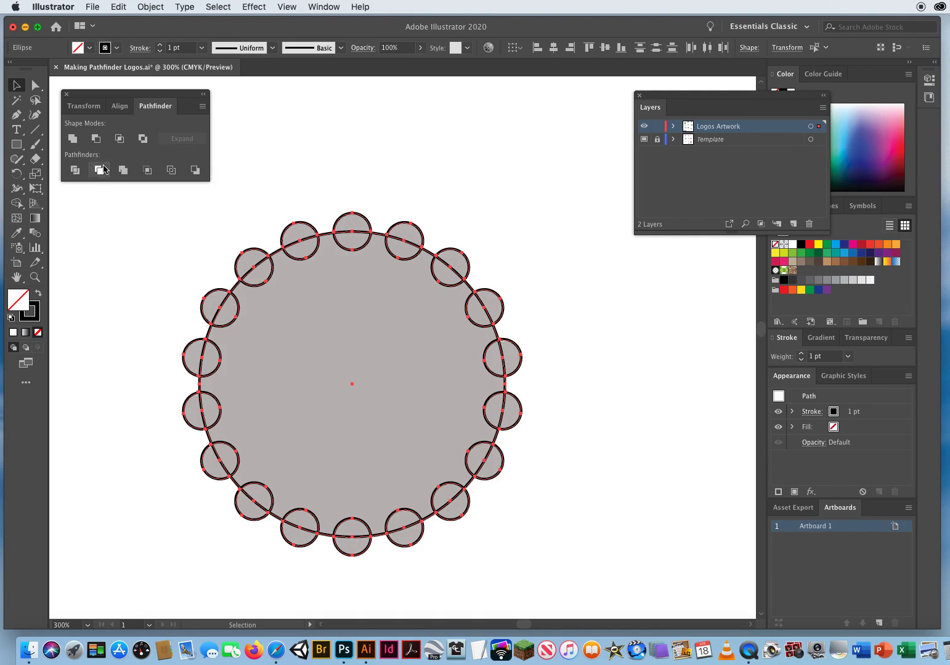
pyautogui.click(74, 140)
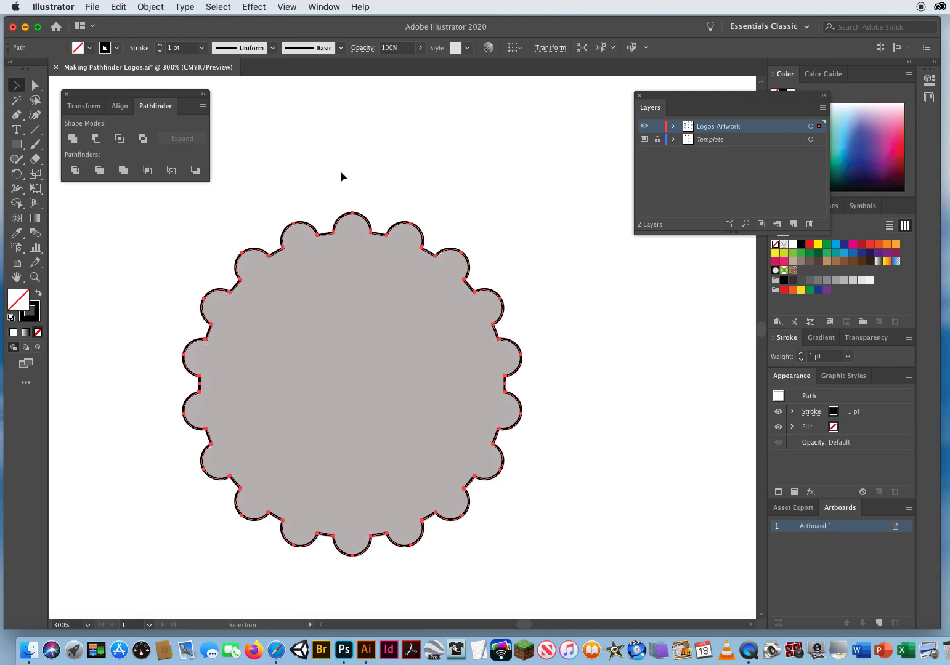
pyautogui.click(457, 179)
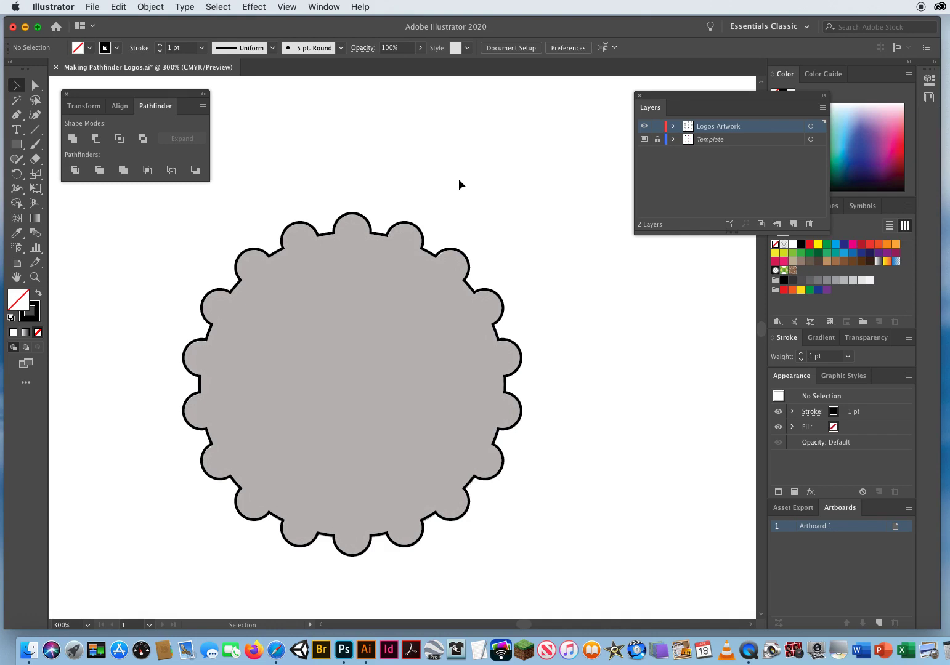
# Save the document to the Desktop as an Adobe Illustrator file named with the author's last and first name followed by PathfinderLogos.
pyautogui.click(92, 7)
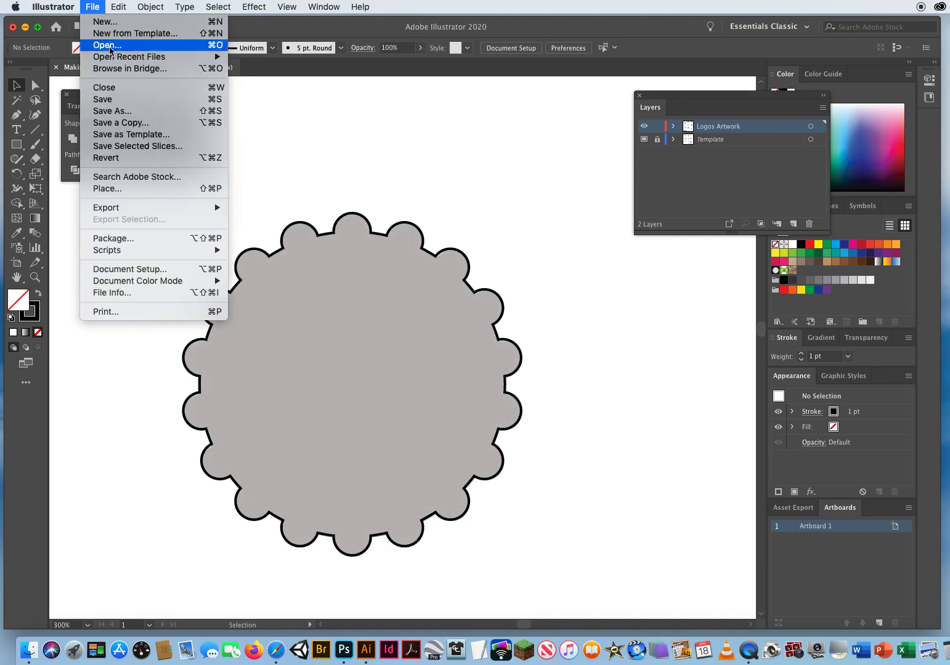
pyautogui.click(122, 111)
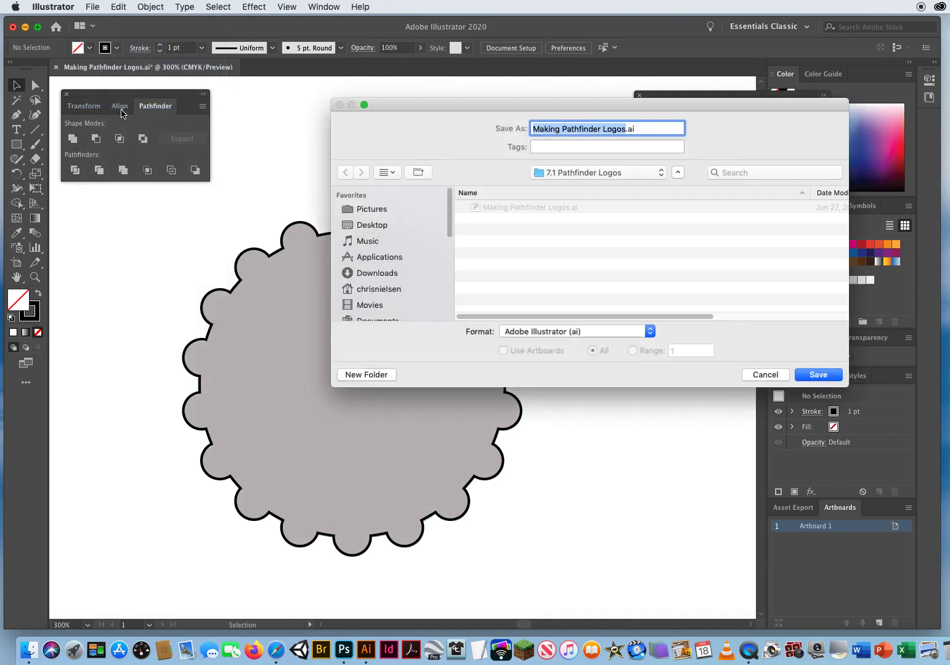
pyautogui.click(404, 224)
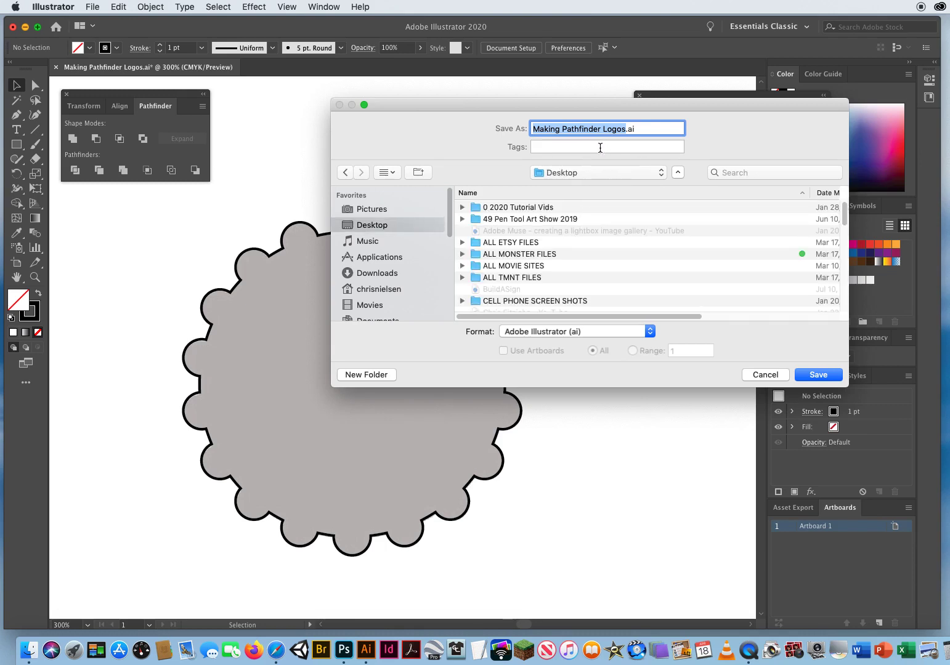
pyautogui.write('NielsenChris')
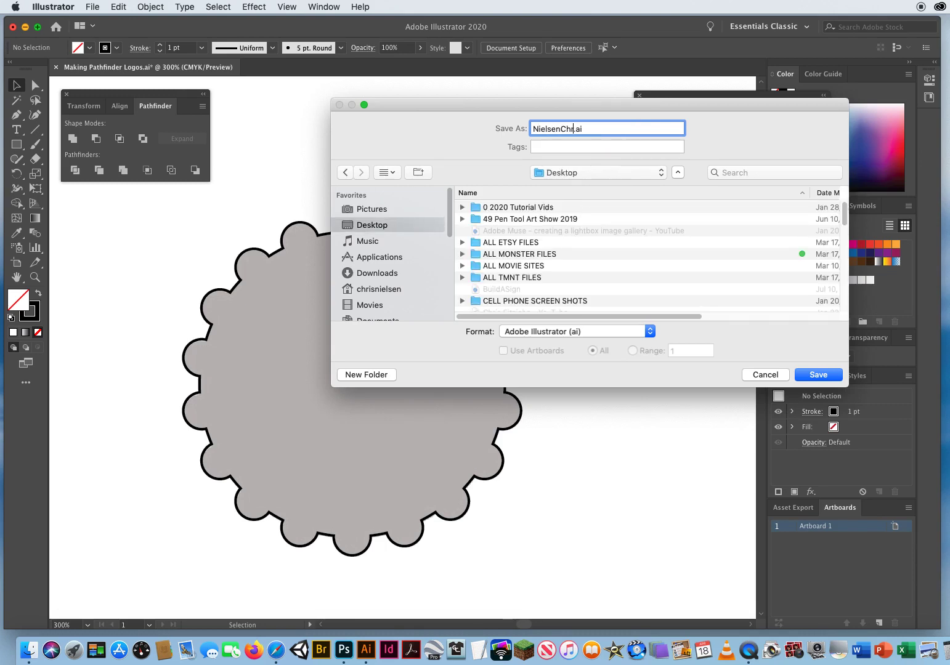
pyautogui.write('PathfinderLogos')
pyautogui.click(820, 377)
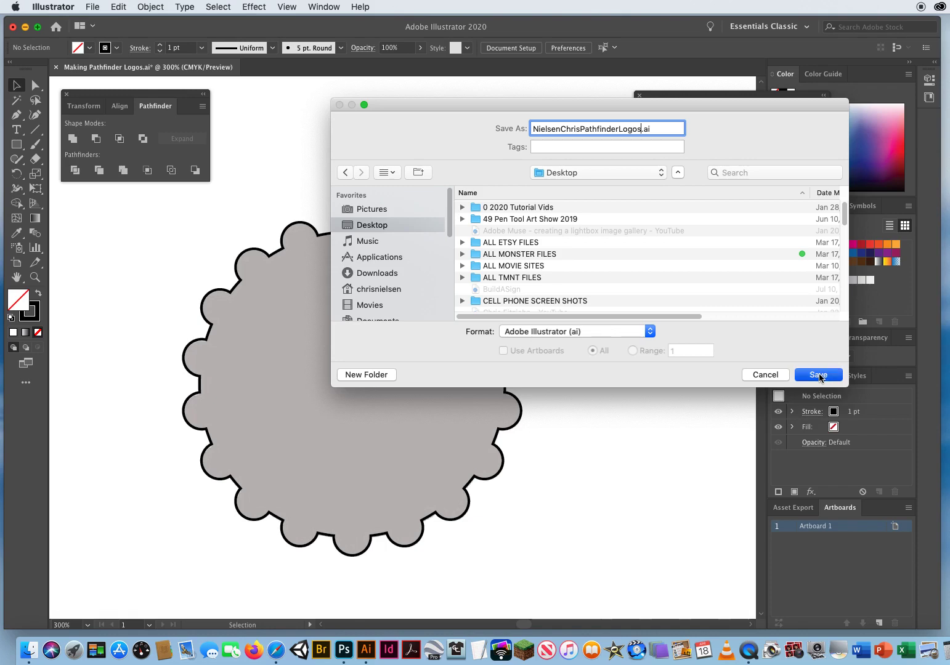
pyautogui.click(627, 488)
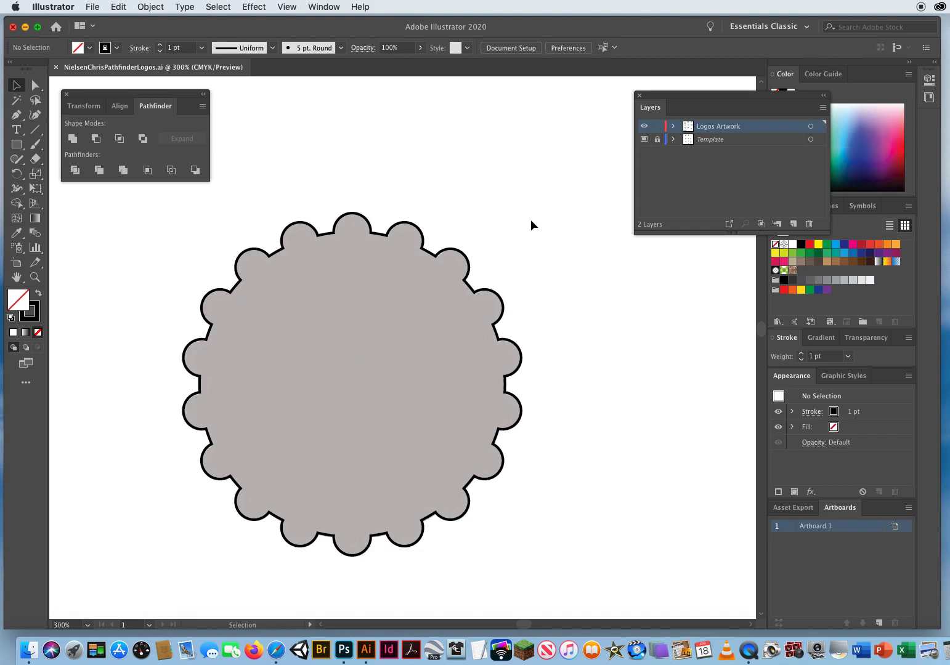
# Move the outlined square over the pink stamp template and center the small circle on the first notch of its top edge.
pyautogui.press('space')
pyautogui.moveTo(697, 317); pyautogui.dragTo(214, 312)
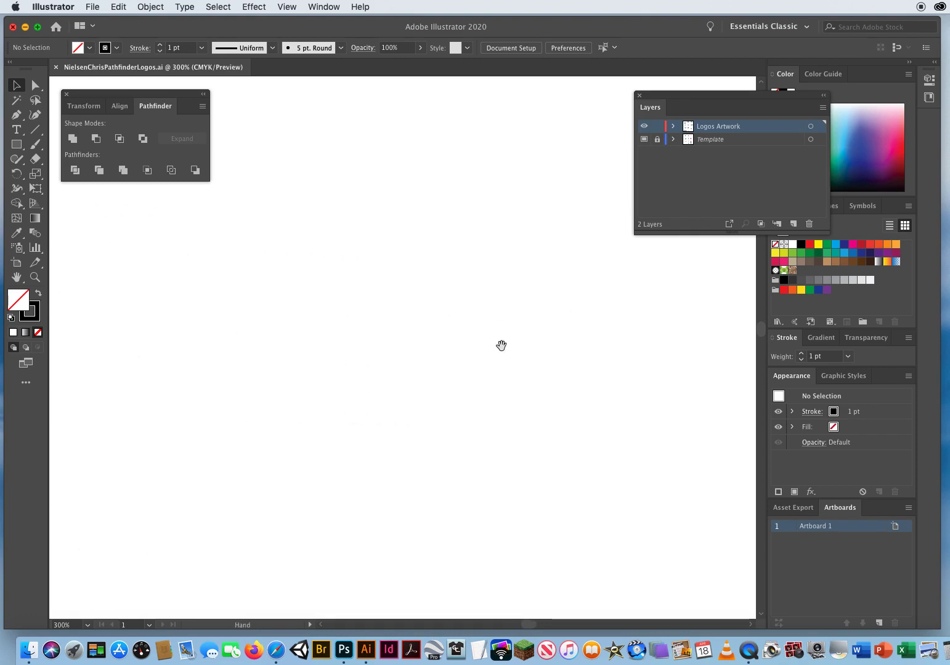
pyautogui.moveTo(534, 327); pyautogui.dragTo(112, 367)
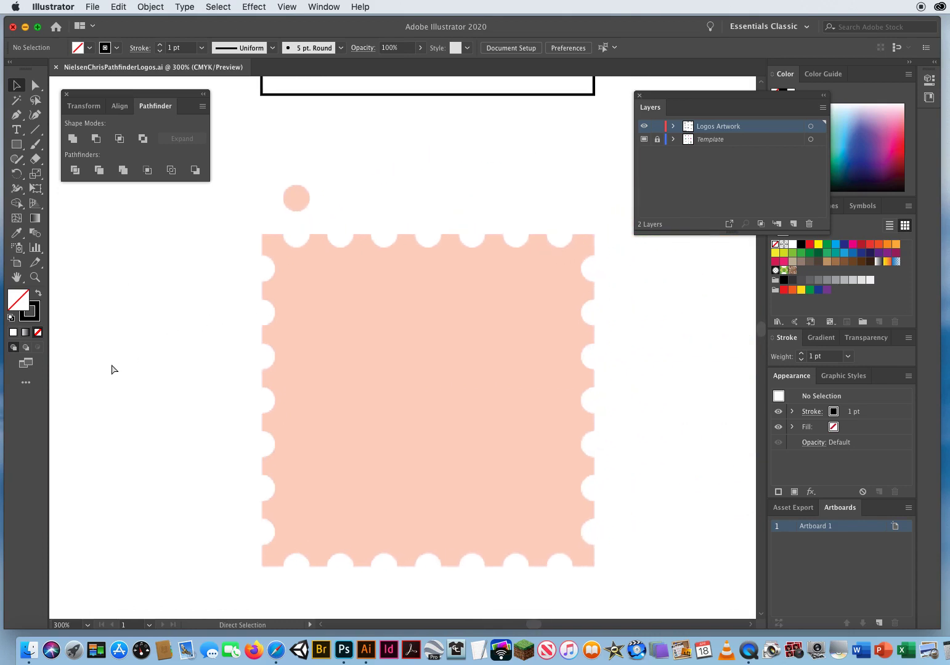
pyautogui.press('super+minus')
pyautogui.press('super+minus')
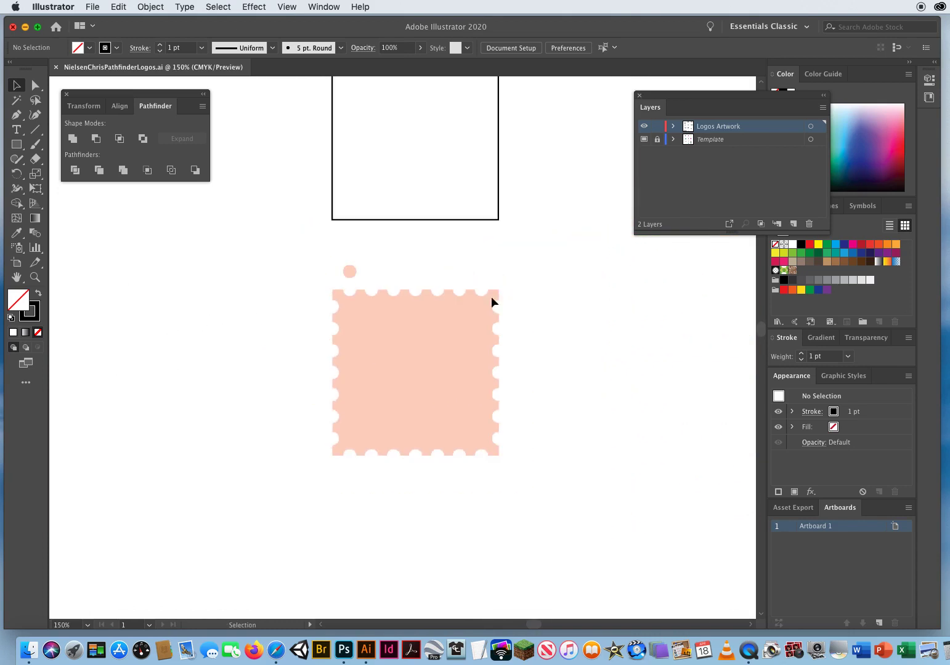
pyautogui.moveTo(549, 176); pyautogui.dragTo(544, 260)
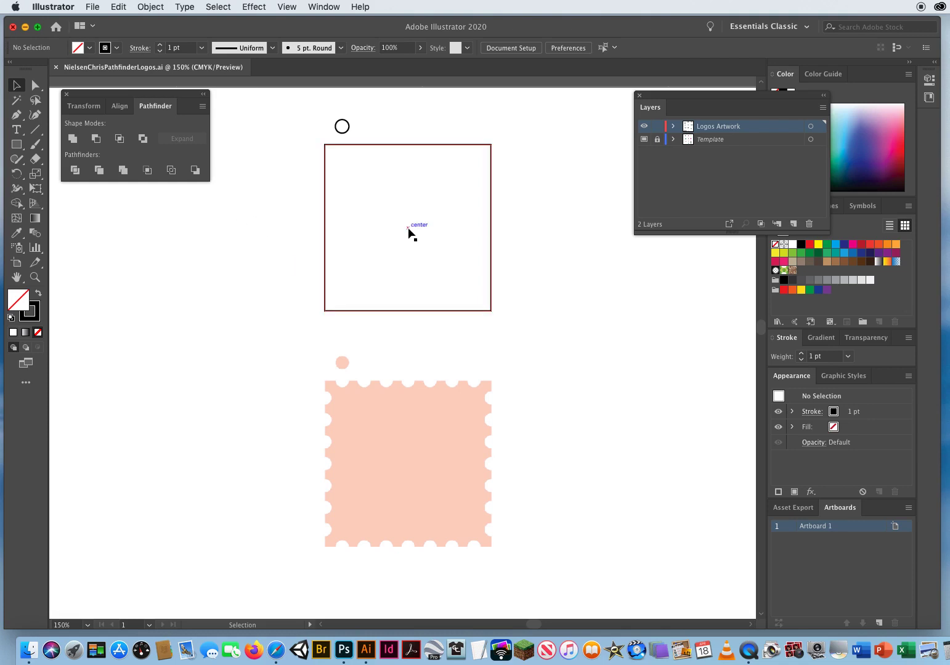
pyautogui.moveTo(409, 229); pyautogui.dragTo(408, 464)
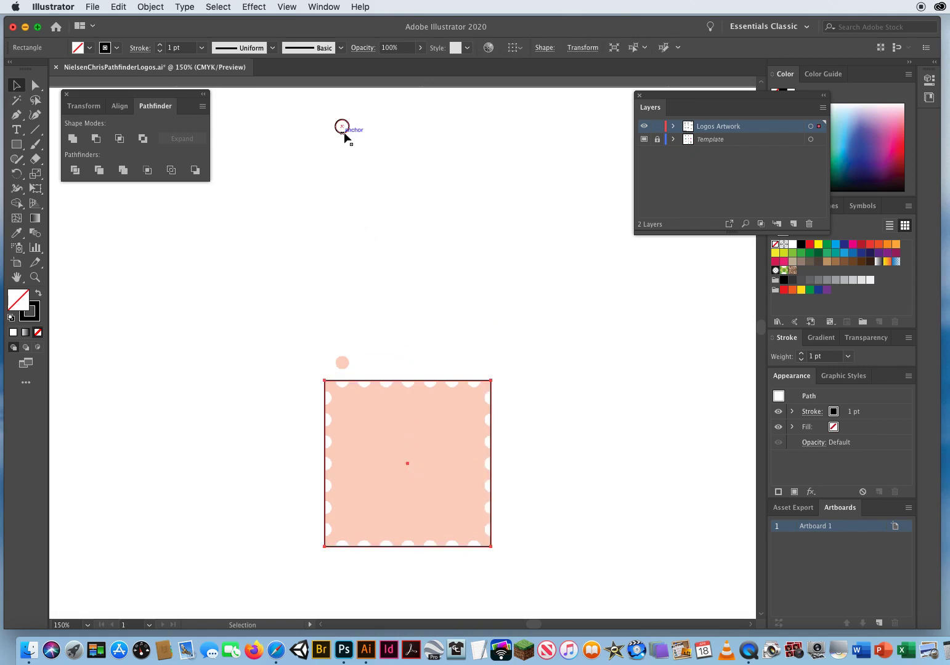
pyautogui.moveTo(343, 130); pyautogui.dragTo(342, 166)
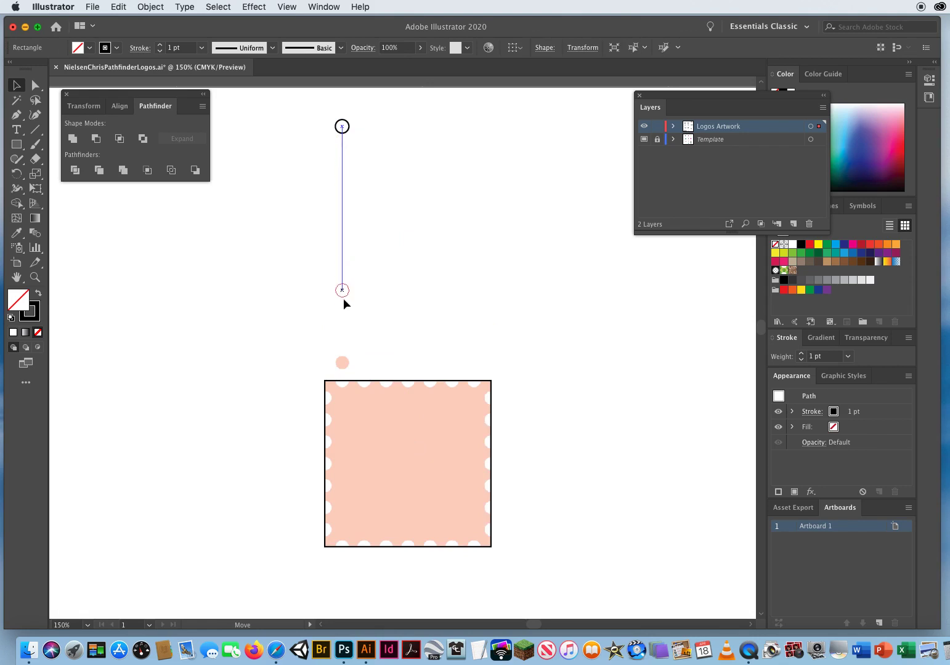
pyautogui.moveTo(343, 333); pyautogui.dragTo(342, 380)
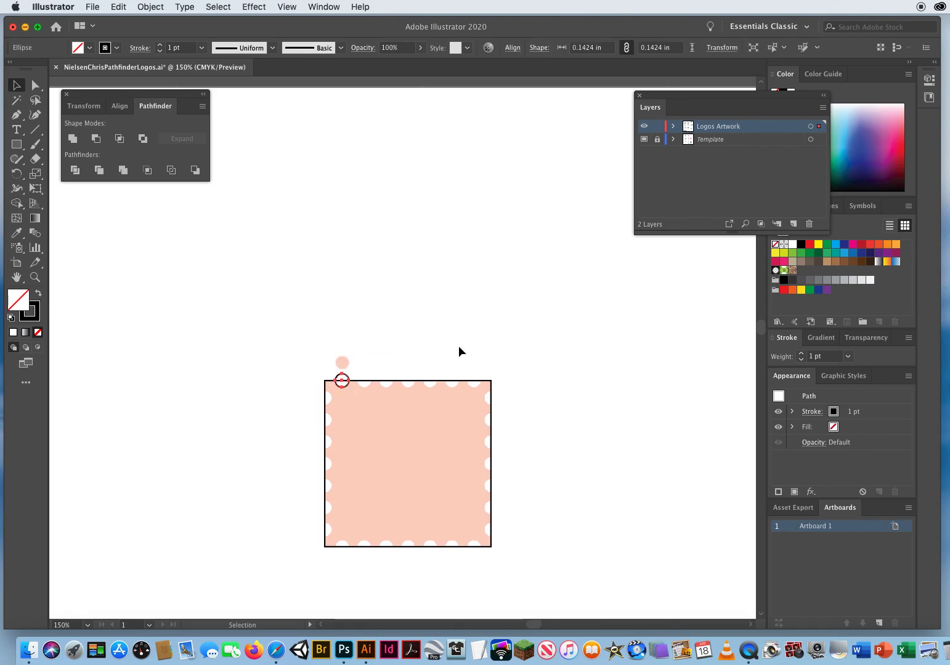
# Copy the small circle straight across to the last notch on the square's top edge.
pyautogui.click(35, 277)
pyautogui.click(370, 411)
pyautogui.click(430, 371)
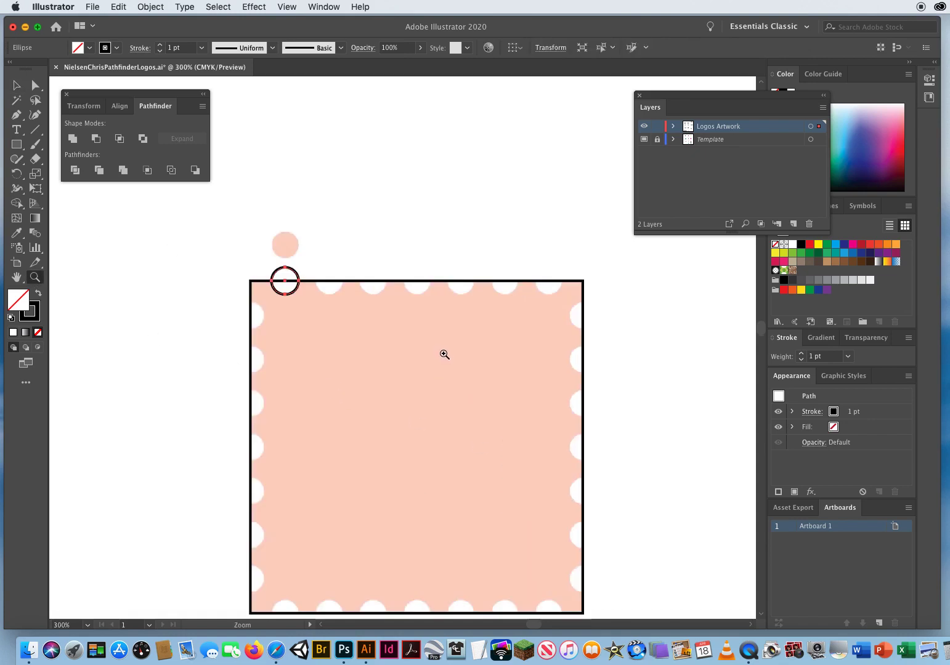
pyautogui.moveTo(418, 438); pyautogui.dragTo(411, 368)
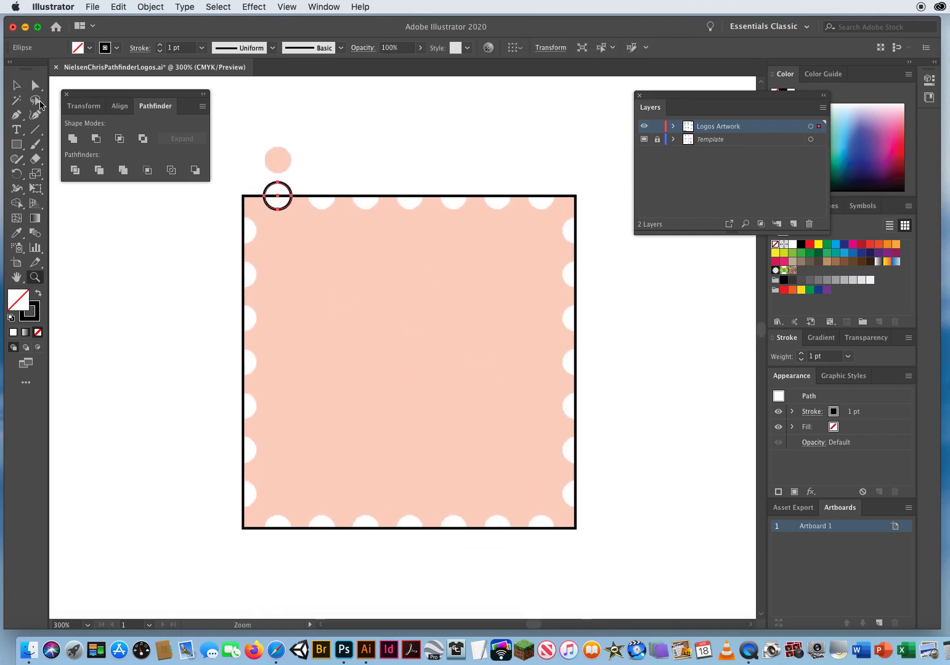
pyautogui.press('v')
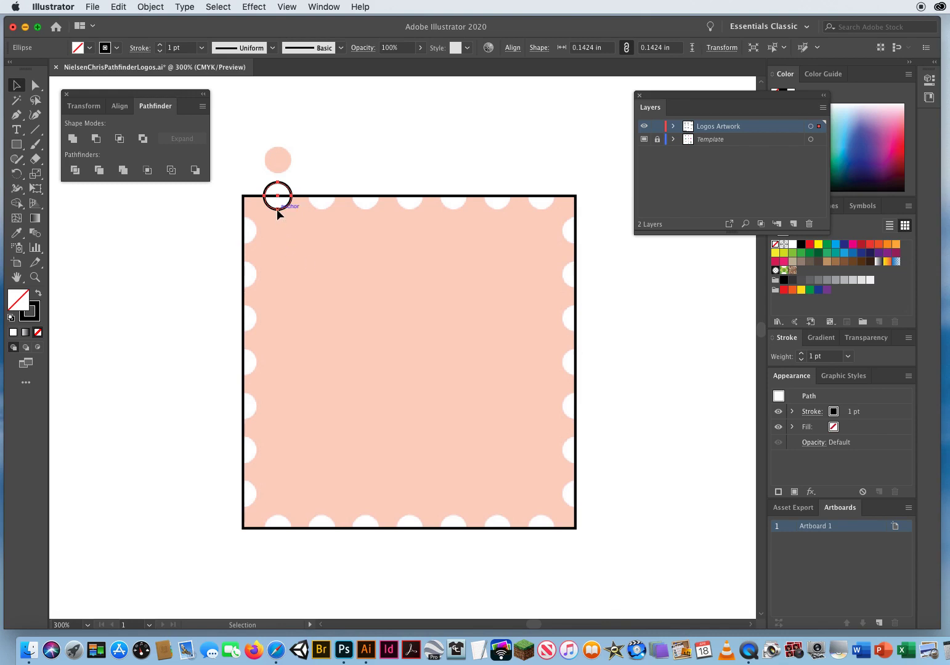
pyautogui.moveTo(278, 210); pyautogui.dragTo(320, 210)
pyautogui.moveTo(387, 211); pyautogui.dragTo(543, 211)
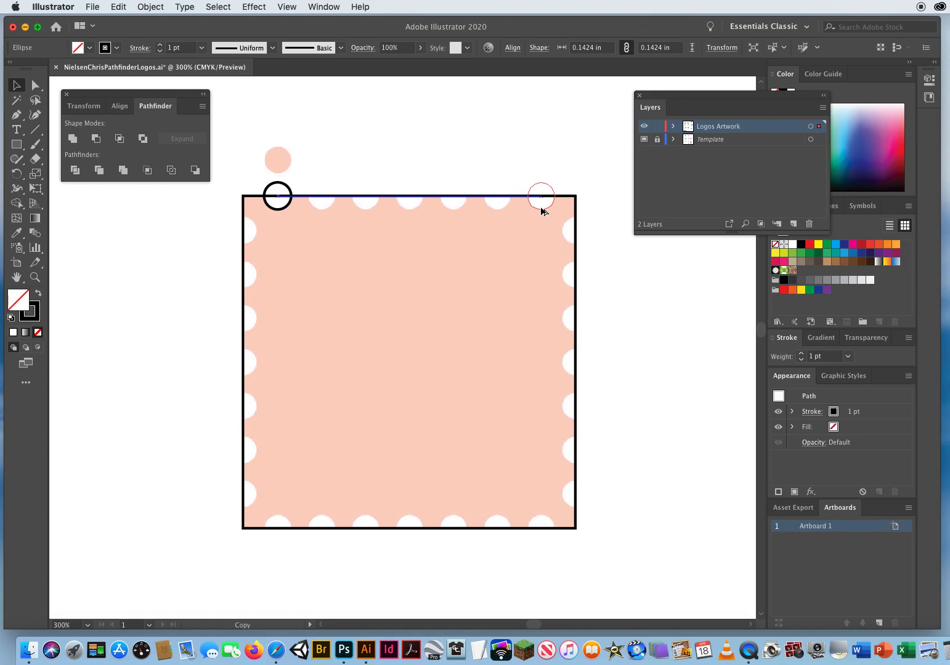
pyautogui.moveTo(542, 211); pyautogui.dragTo(542, 211)
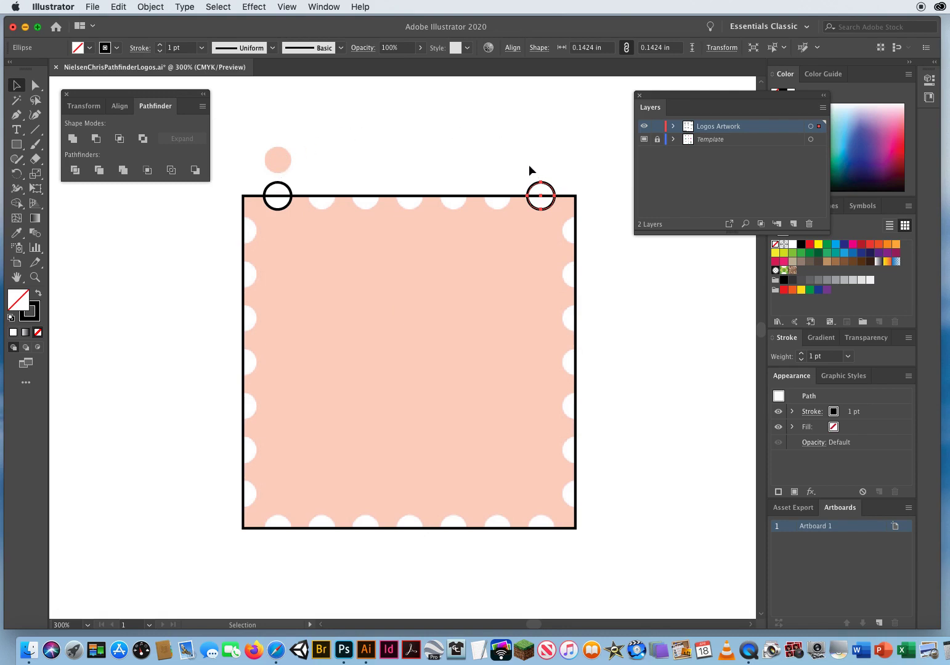
# Blend the two circles on the square's top edge using Specified Steps spacing with 5 steps.
pyautogui.click(269, 126)
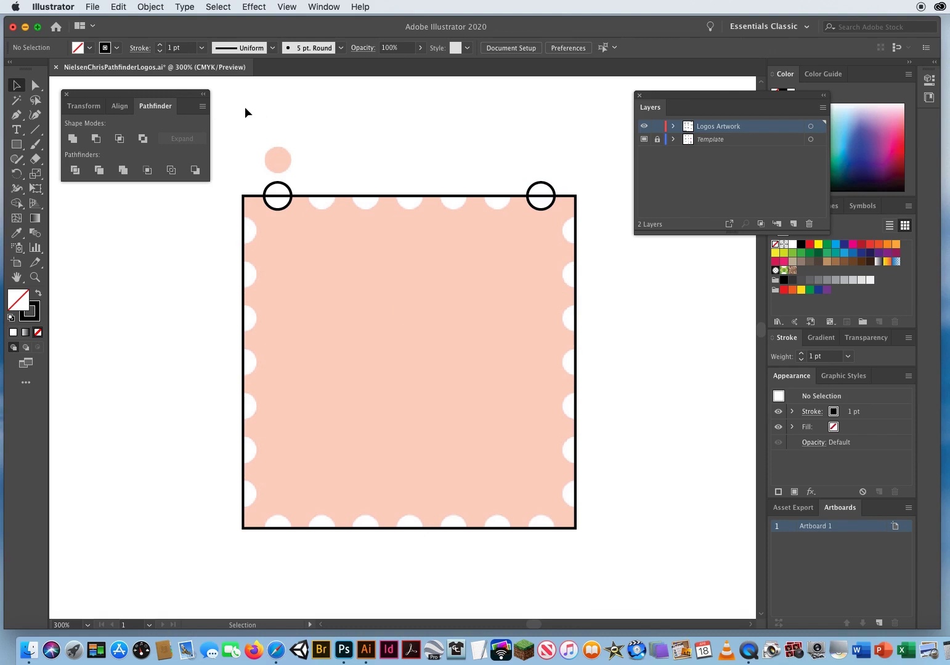
pyautogui.moveTo(245, 108); pyautogui.dragTo(587, 187)
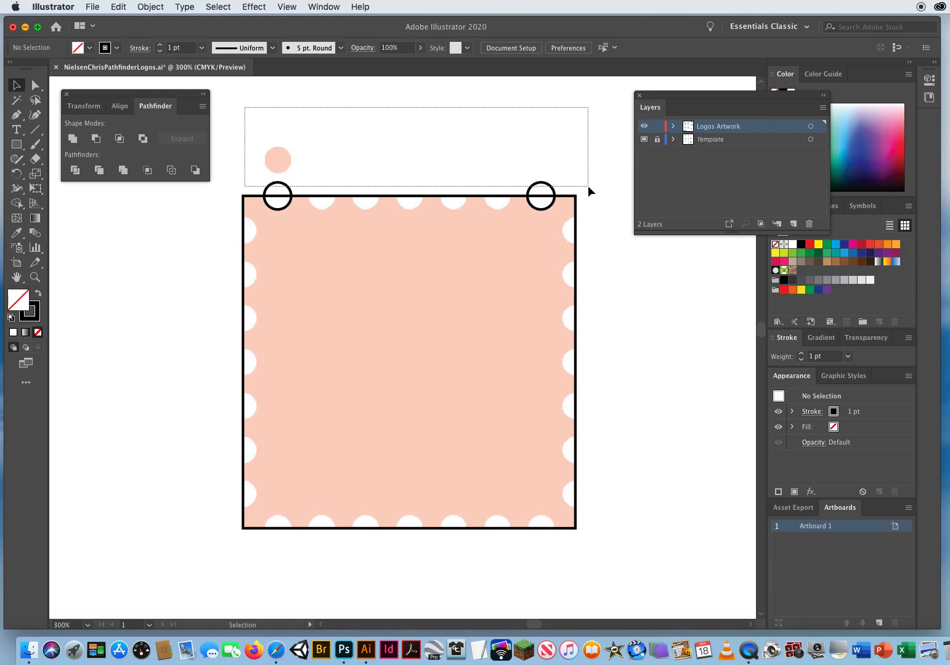
pyautogui.moveTo(588, 185); pyautogui.dragTo(585, 184)
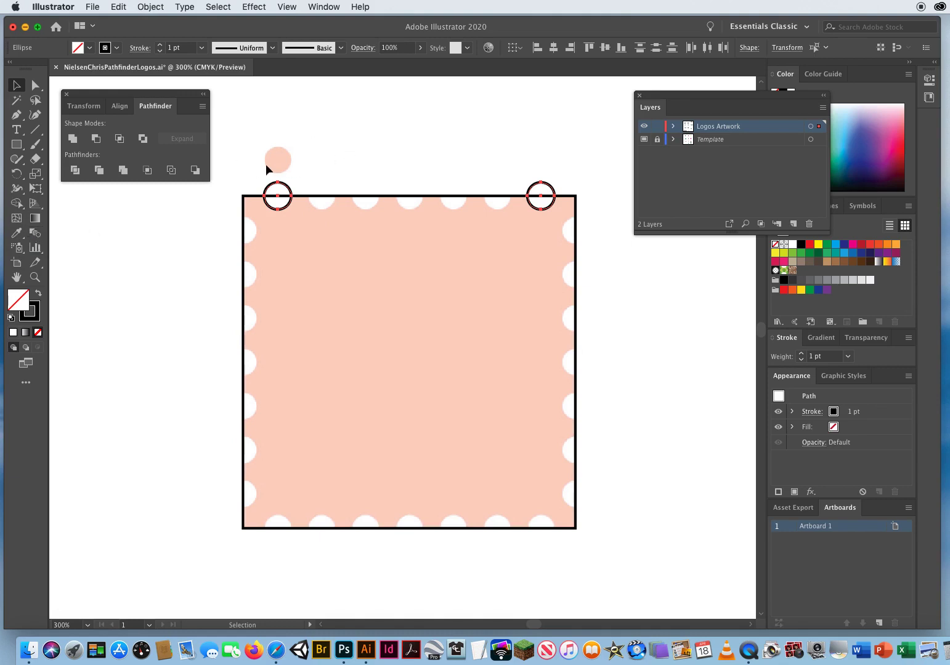
pyautogui.doubleClick(36, 236)
pyautogui.moveTo(694, 484); pyautogui.dragTo(126, 245)
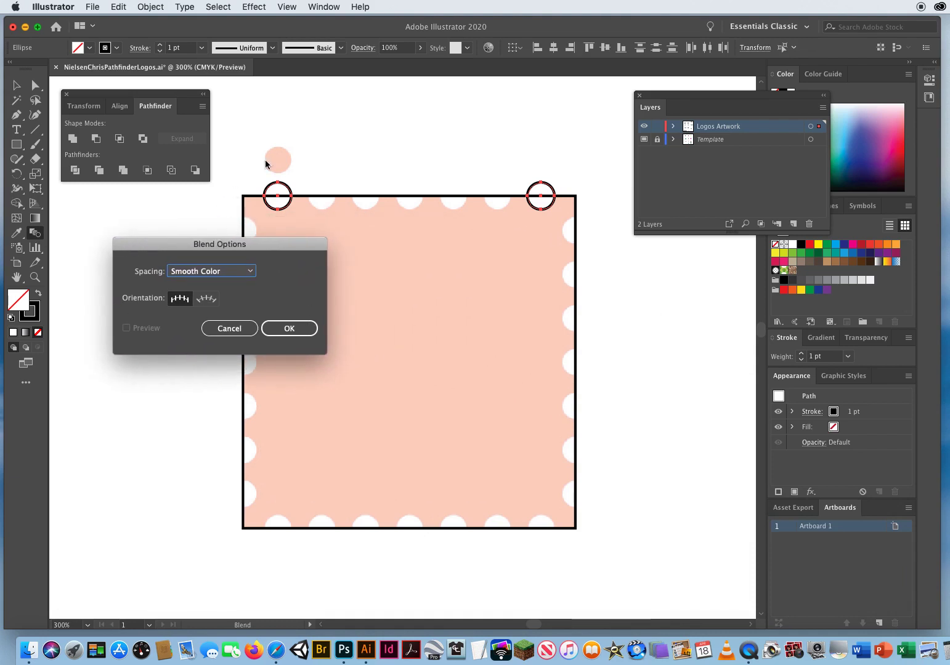
pyautogui.click(198, 271)
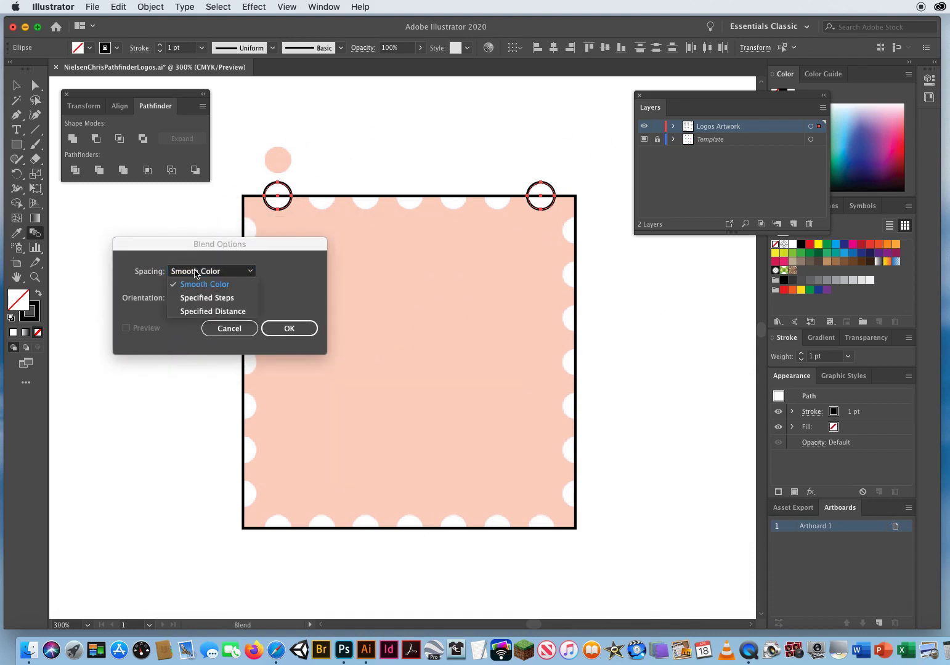
pyautogui.click(215, 298)
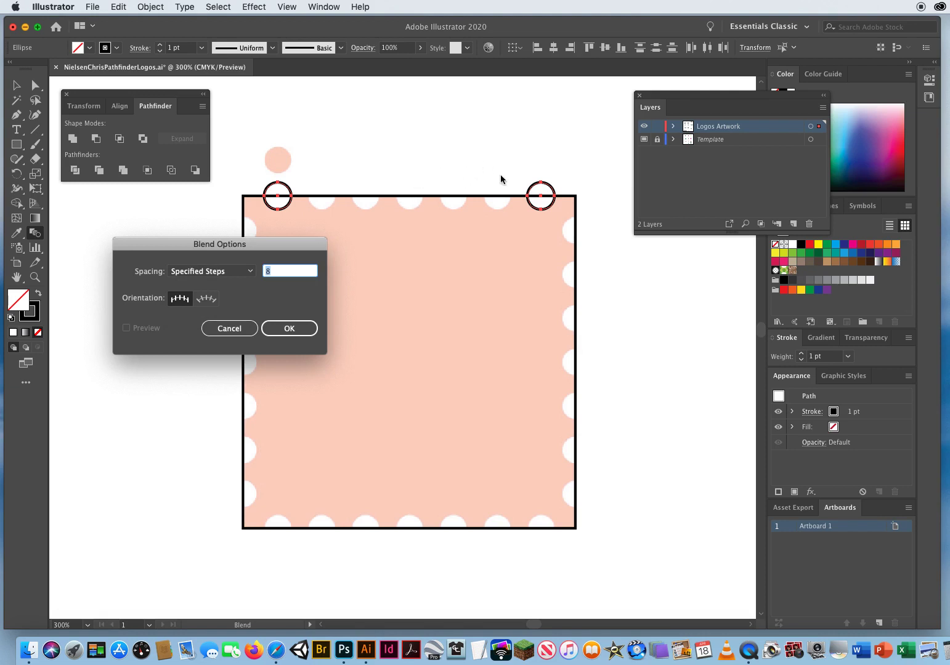
pyautogui.click(277, 325)
pyautogui.write('5')
pyautogui.click(290, 329)
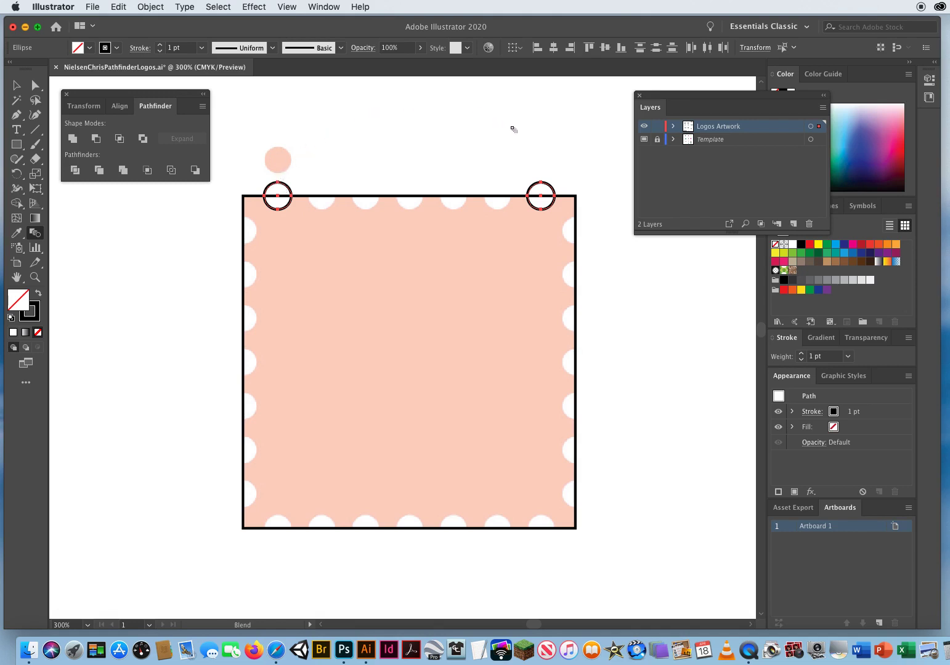
pyautogui.click(542, 183)
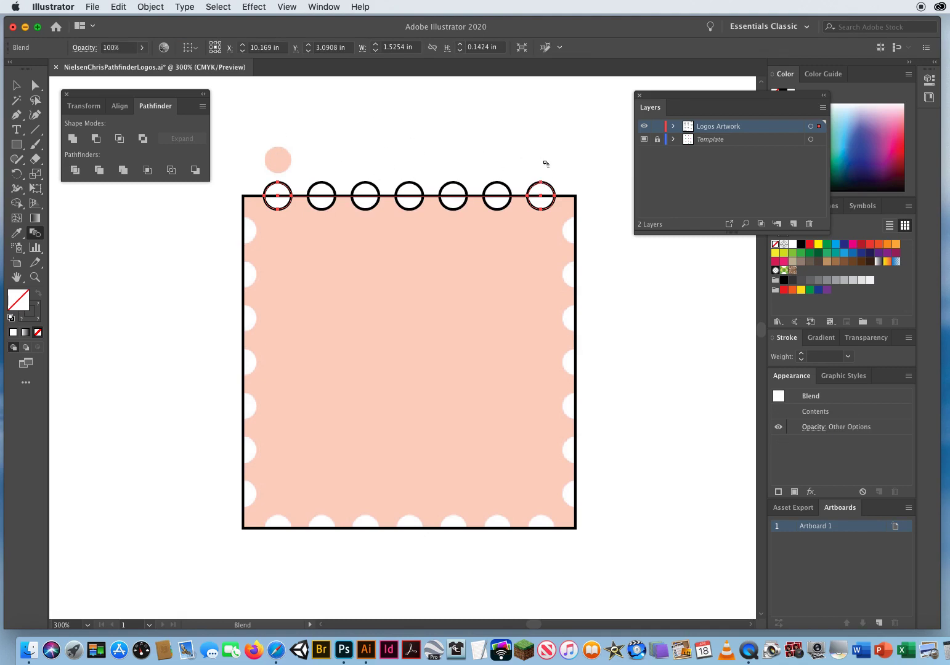
# Inspect the blended circles in Outline view and return to Preview.
pyautogui.press('v')
pyautogui.click(288, 7)
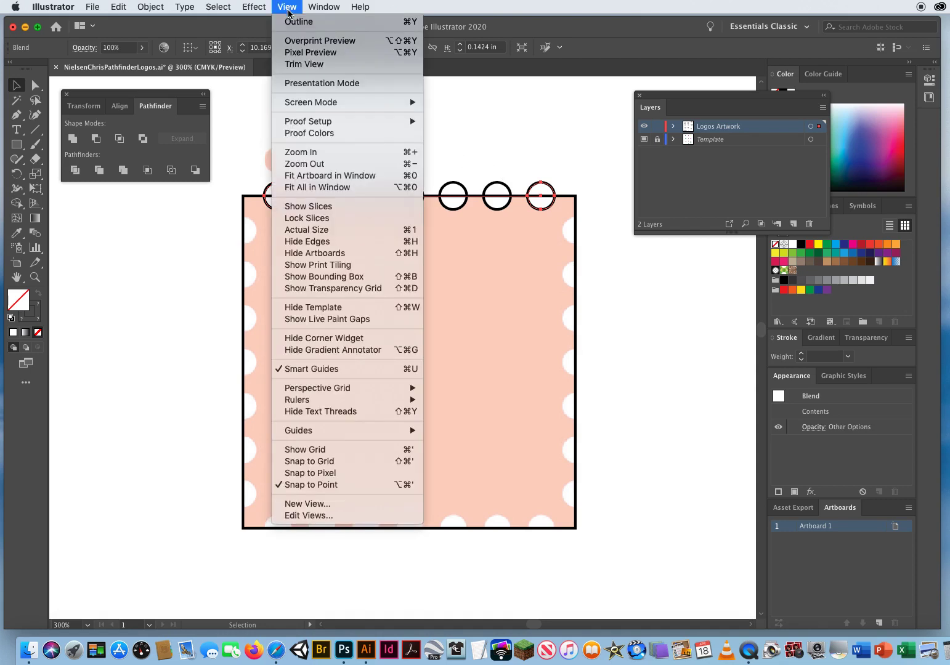
pyautogui.click(299, 22)
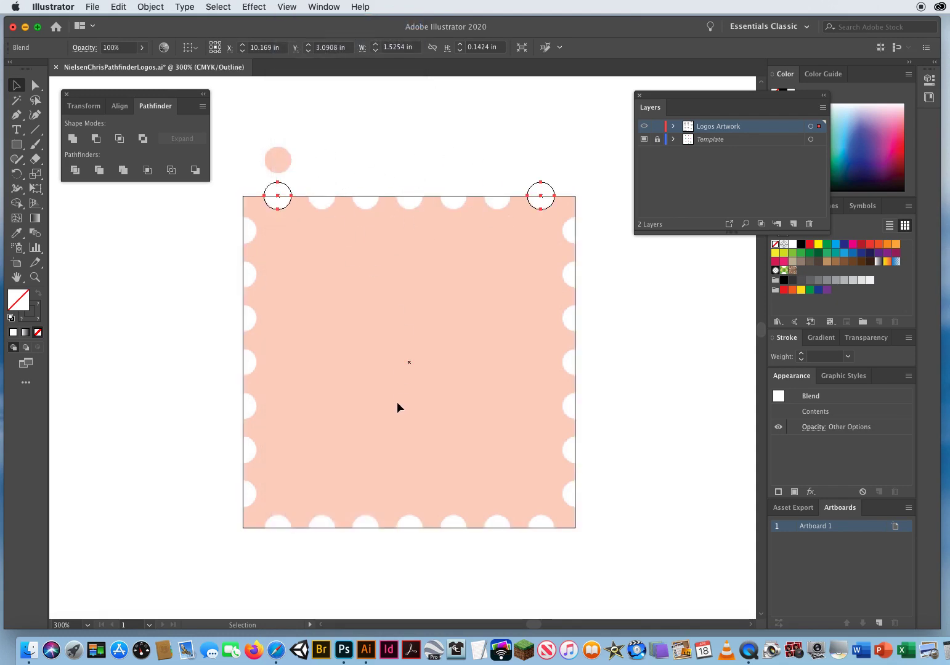
pyautogui.click(287, 7)
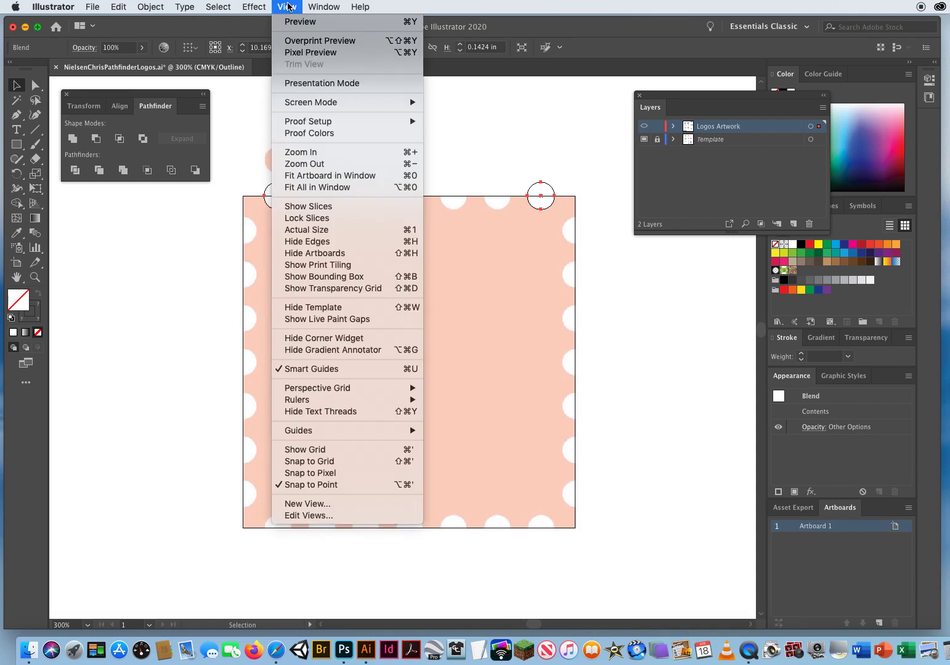
pyautogui.click(291, 21)
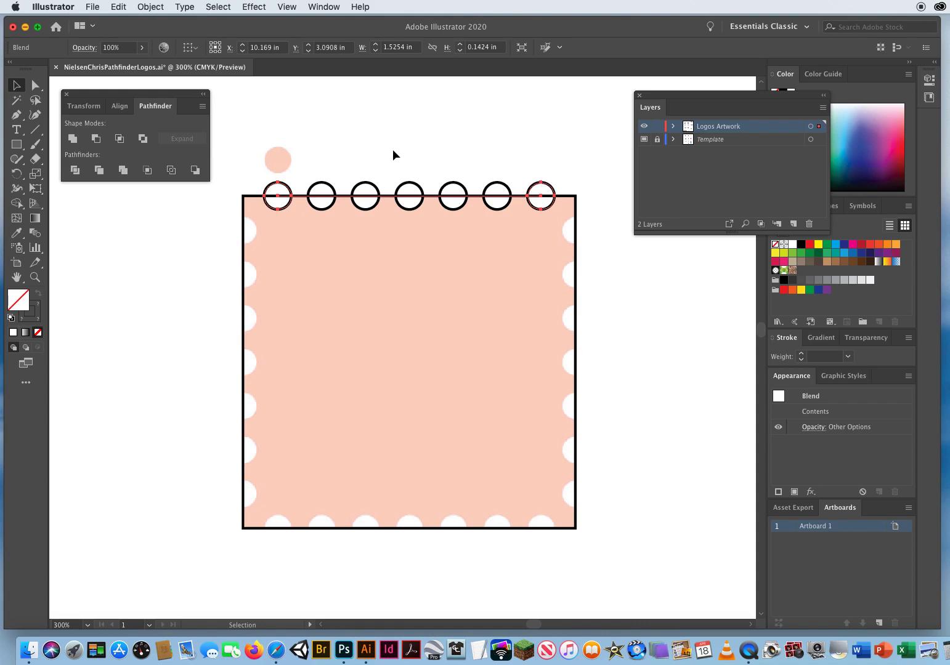
# Expand the blend with Object, Fill and Stroke enabled, and check the individual circles in Outline view.
pyautogui.click(150, 7)
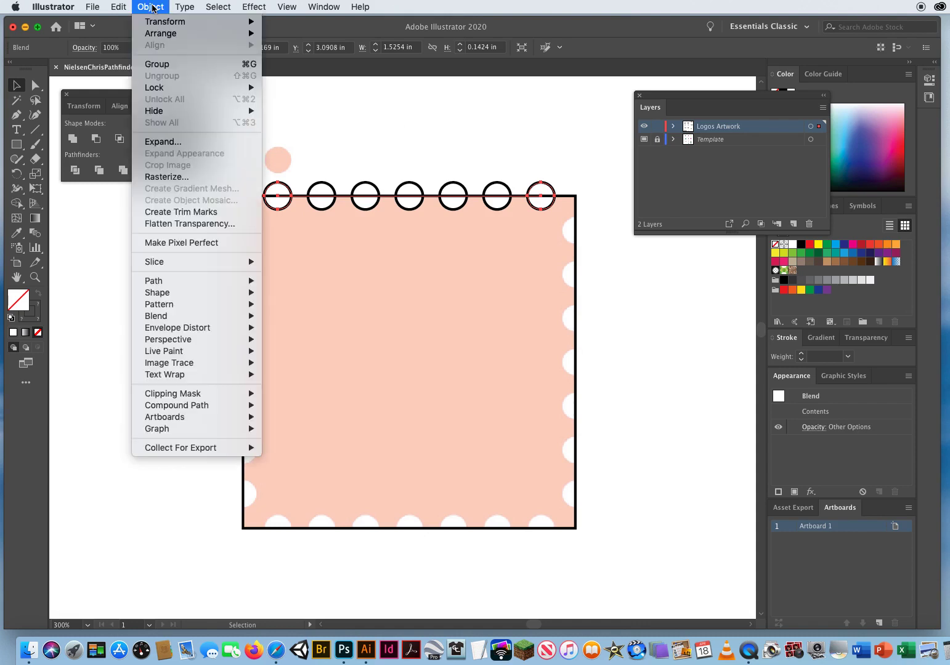
pyautogui.click(163, 143)
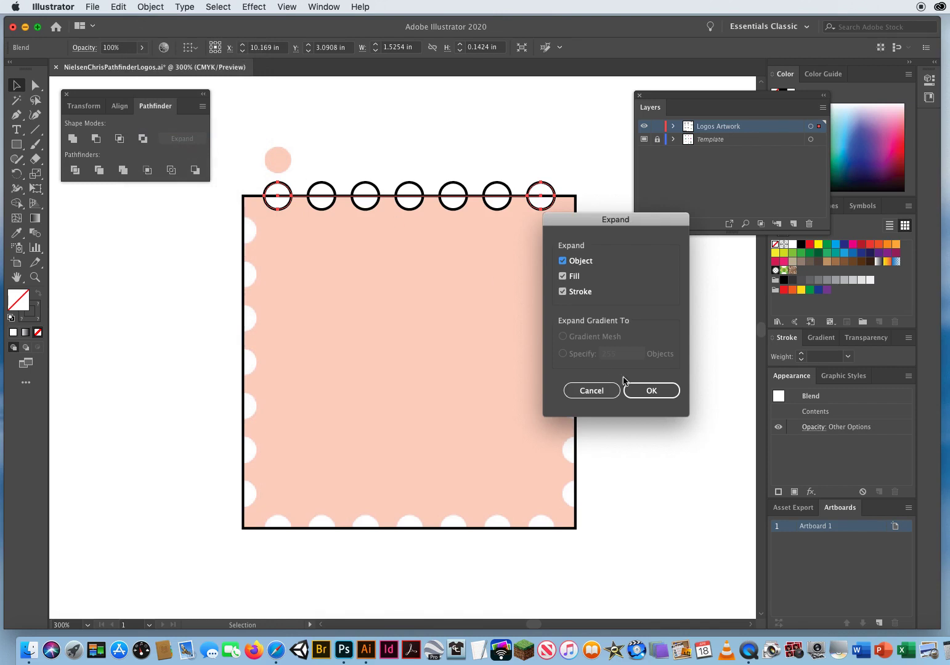
pyautogui.click(645, 392)
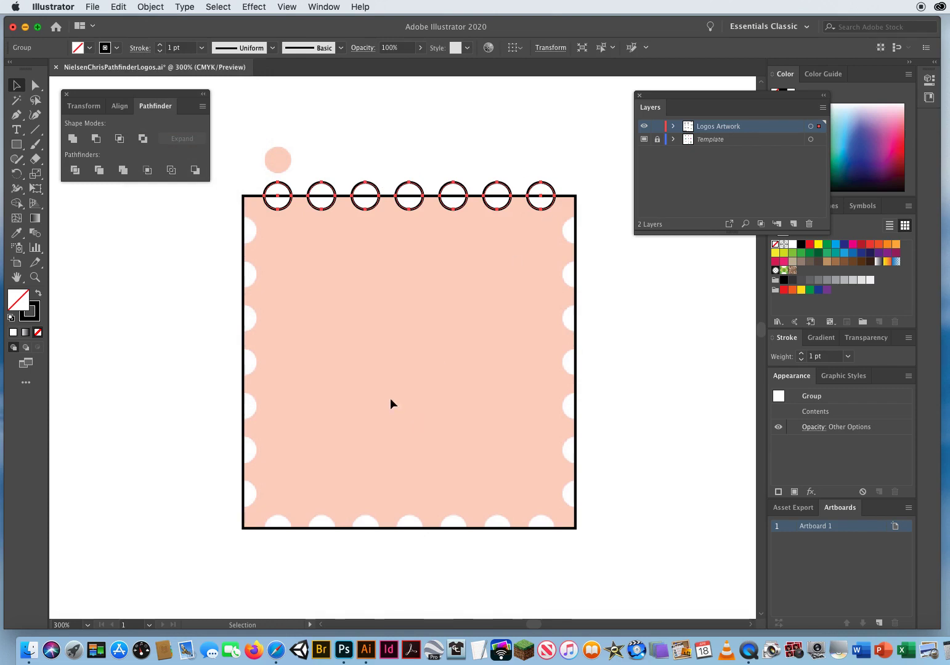
pyautogui.click(287, 8)
pyautogui.click(298, 21)
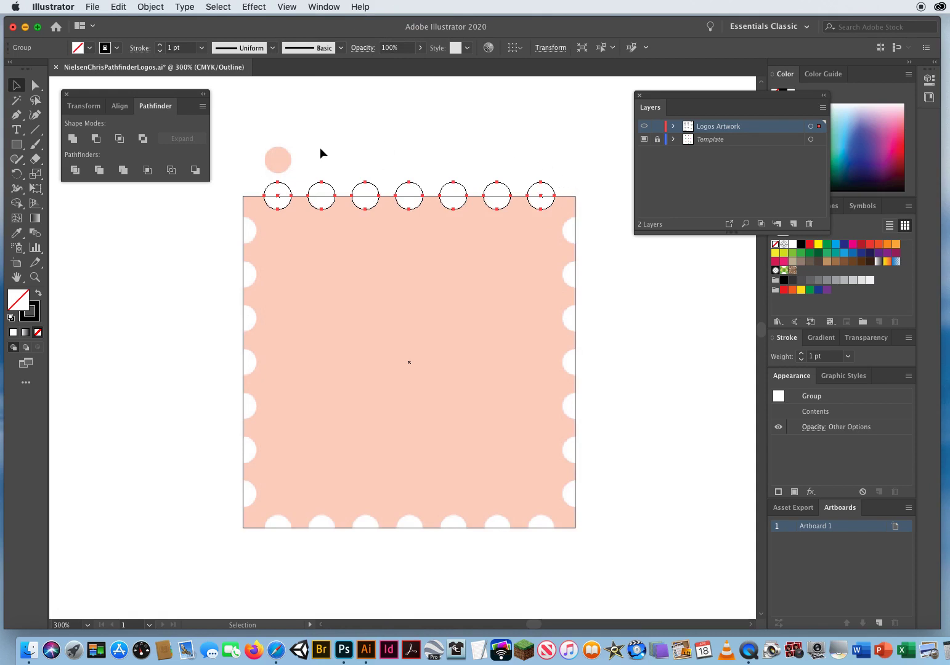
pyautogui.click(287, 8)
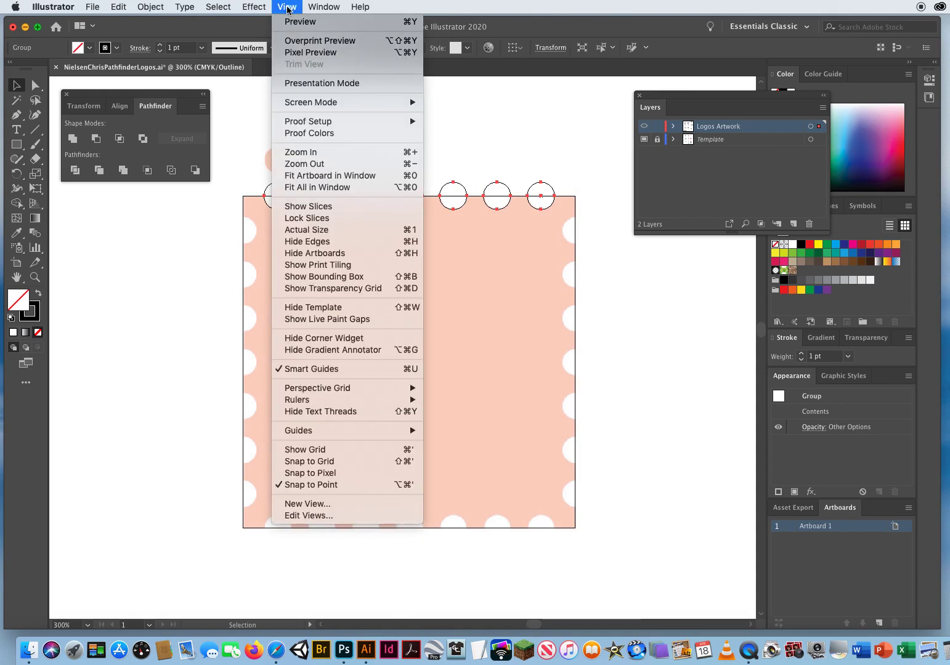
pyautogui.click(298, 21)
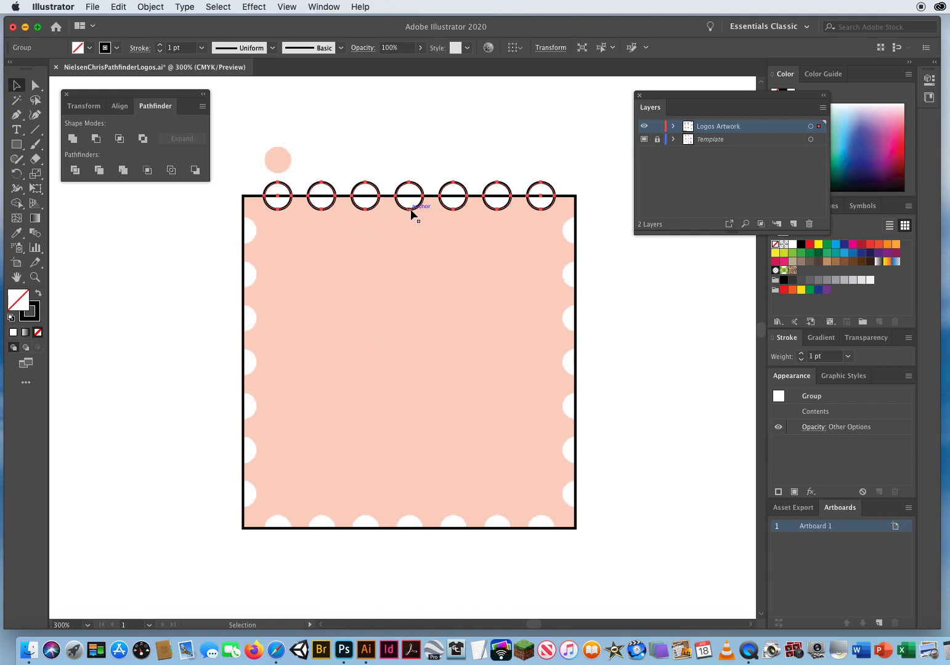
# Copy the expanded row of circles straight down onto the square's bottom edge.
pyautogui.moveTo(410, 213); pyautogui.dragTo(410, 544)
pyautogui.press('alt')
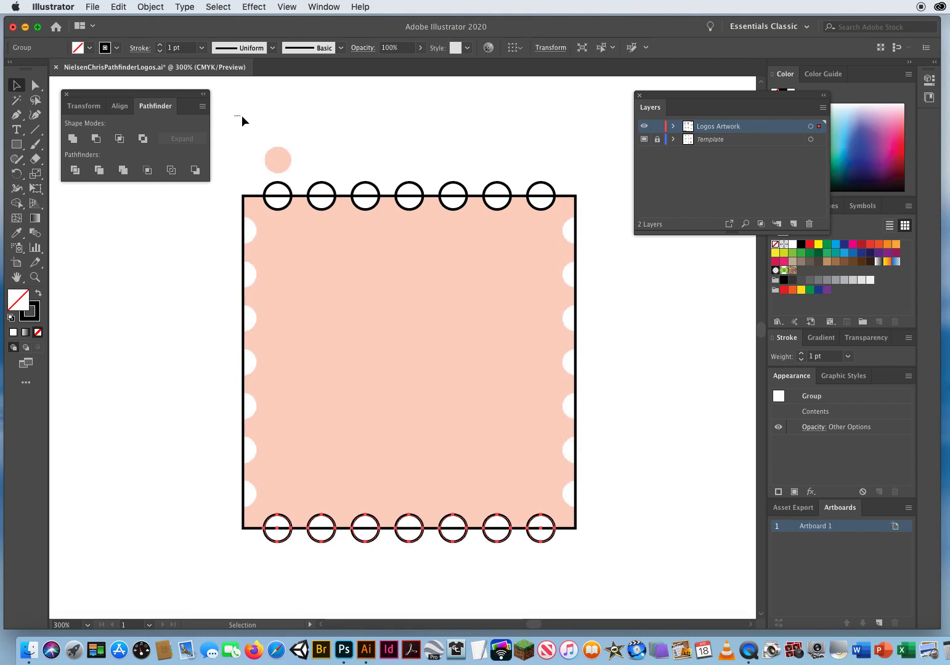
# Copy both the top and bottom rows of circles, without the square, rotated 90° onto the square's side edges.
pyautogui.moveTo(294, 126); pyautogui.dragTo(580, 186)
pyautogui.scroll(-2, 511, 255)
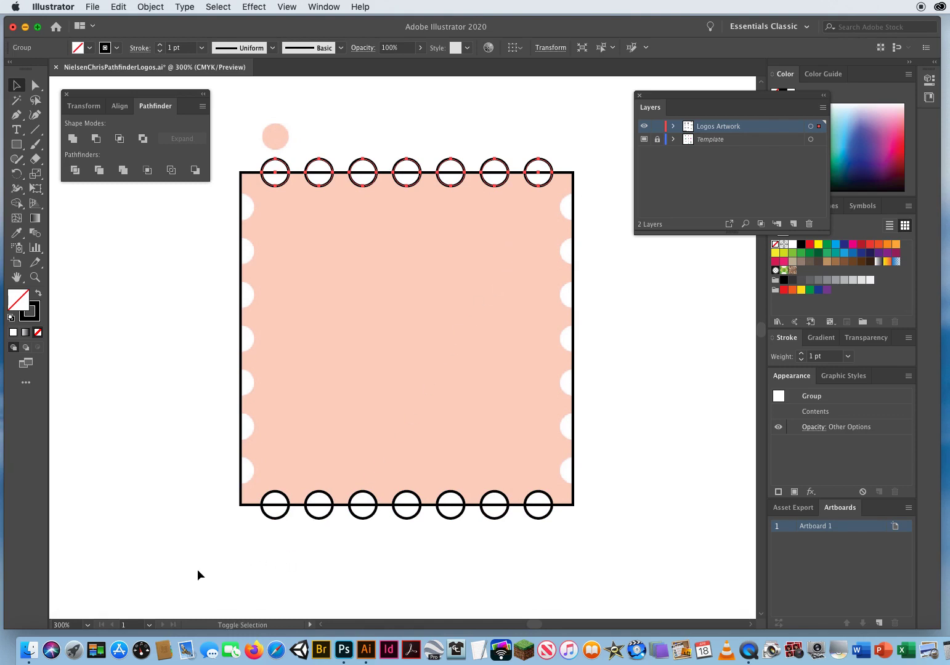
pyautogui.moveTo(197, 570); pyautogui.dragTo(650, 512)
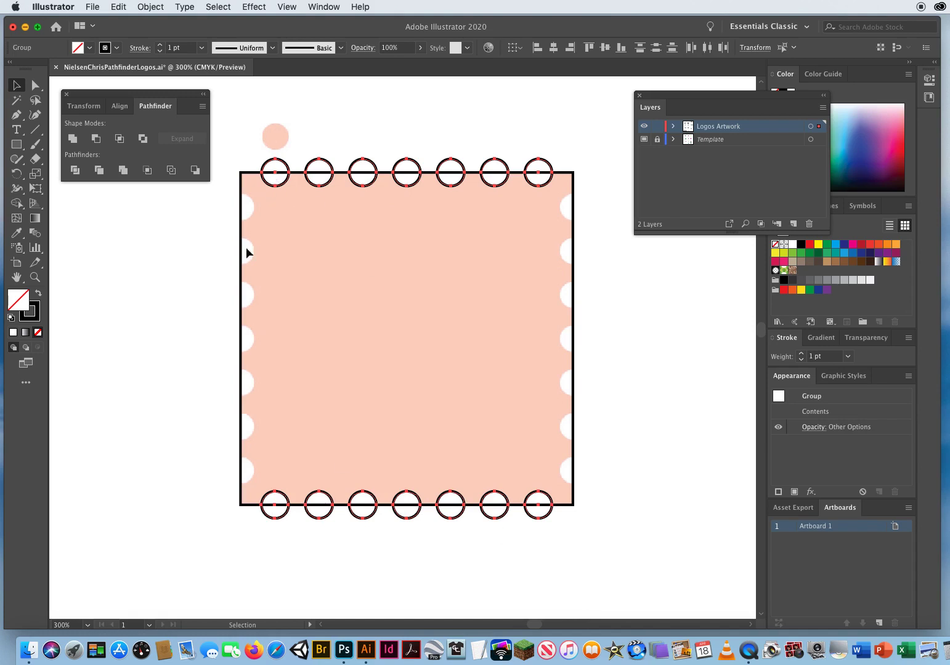
pyautogui.keyDown('shift'); pyautogui.click(240, 278); pyautogui.keyUp('shift')
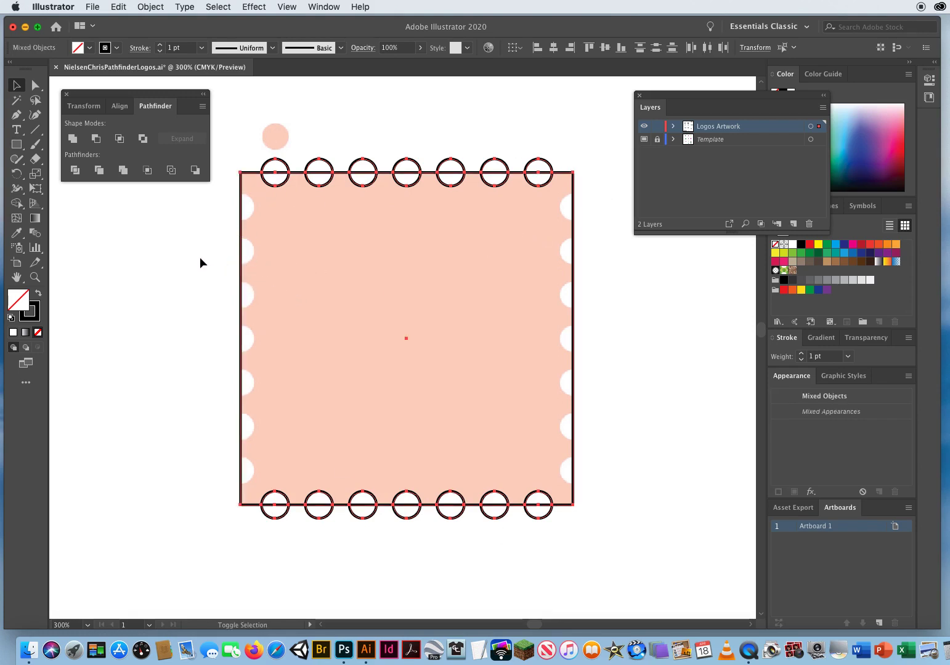
pyautogui.keyDown('shift'); pyautogui.click(301, 296); pyautogui.keyUp('shift')
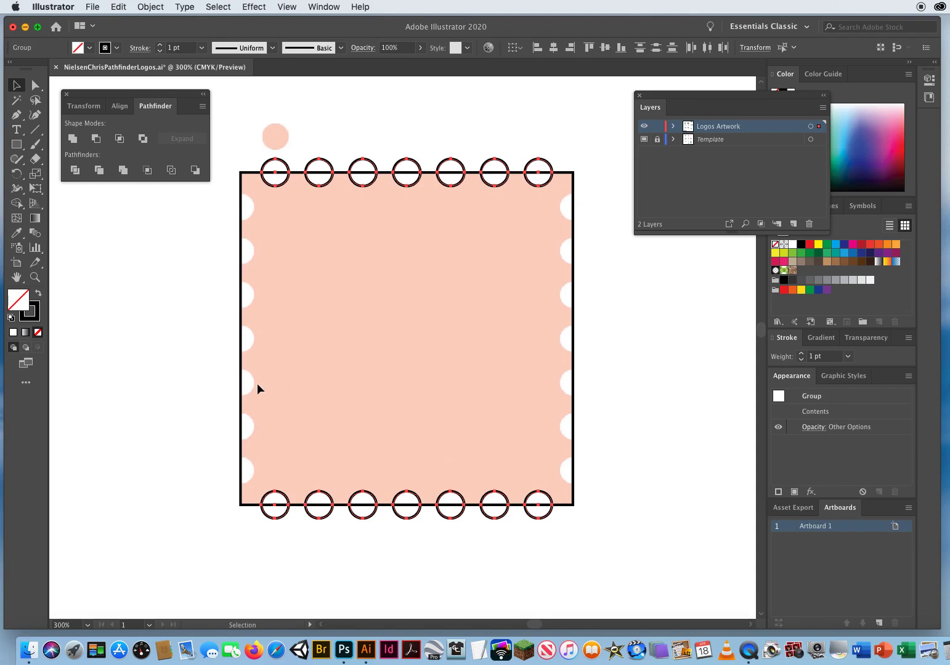
pyautogui.doubleClick(17, 174)
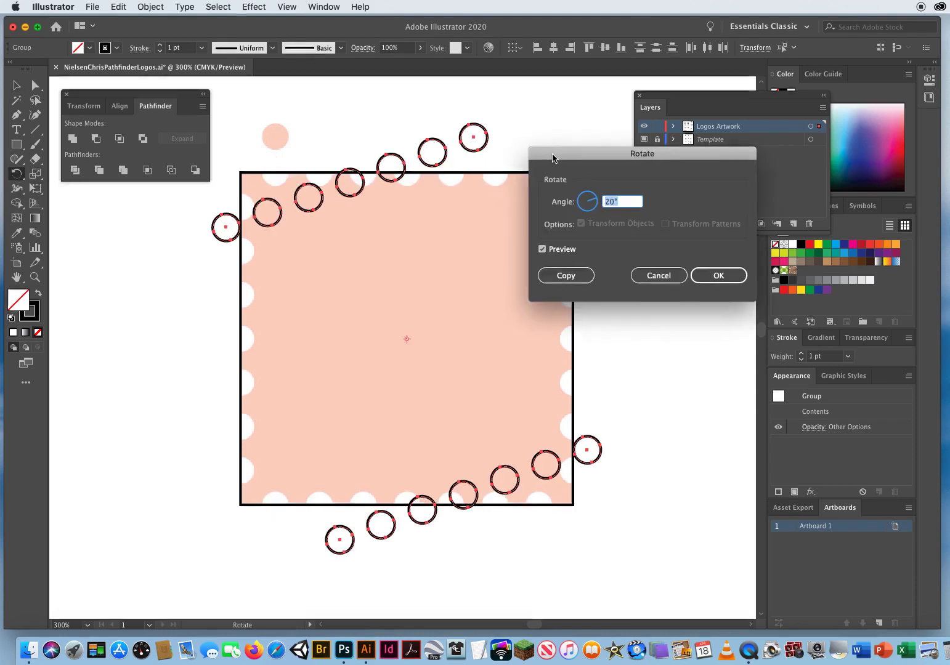
pyautogui.moveTo(555, 156); pyautogui.dragTo(626, 84)
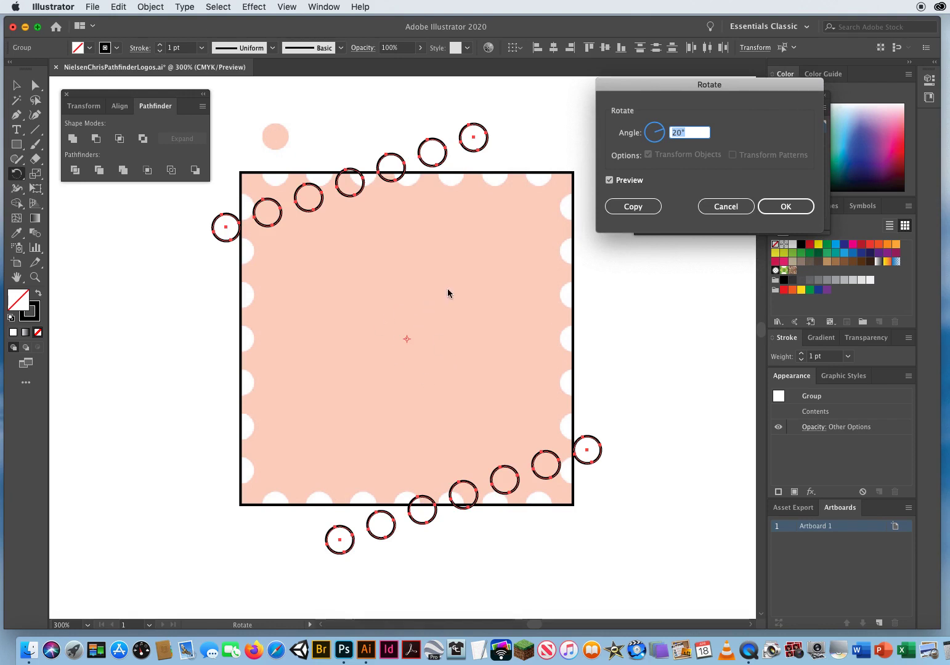
pyautogui.write('90')
pyautogui.click(611, 182)
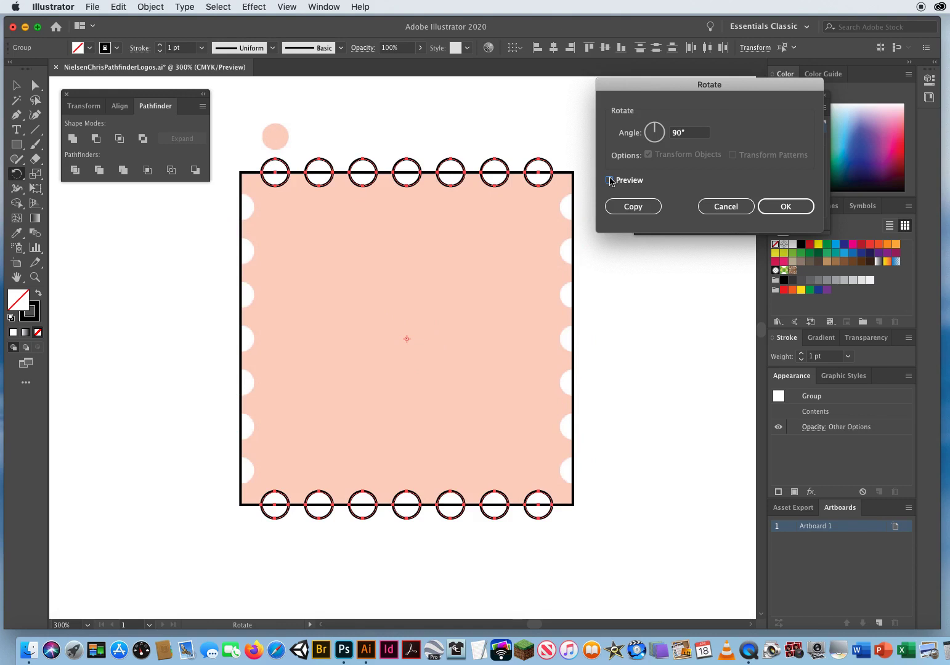
pyautogui.click(611, 182)
pyautogui.click(610, 182)
pyautogui.click(611, 181)
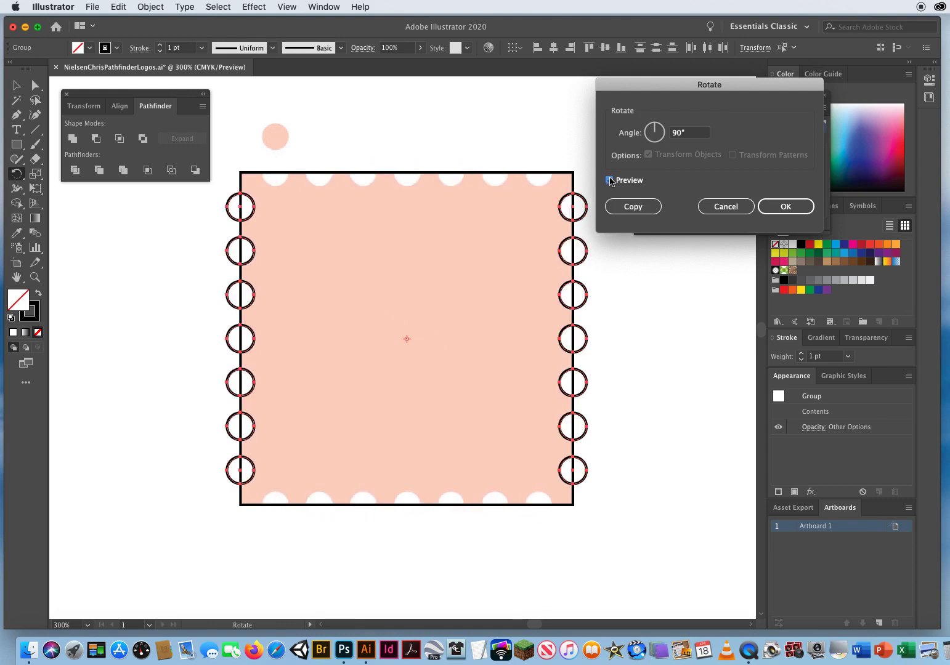
pyautogui.click(610, 182)
pyautogui.click(610, 182)
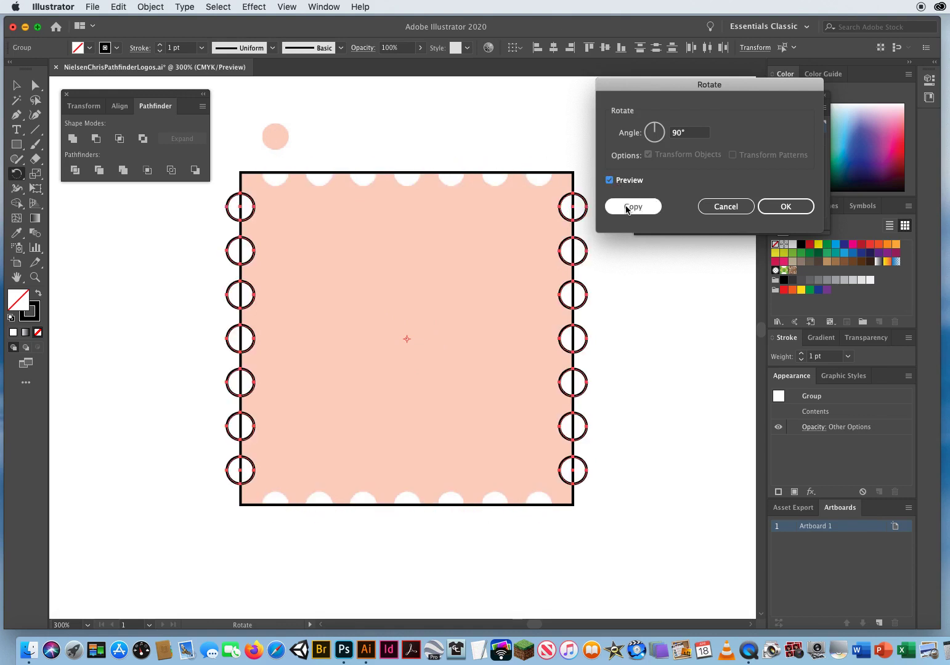
pyautogui.click(648, 207)
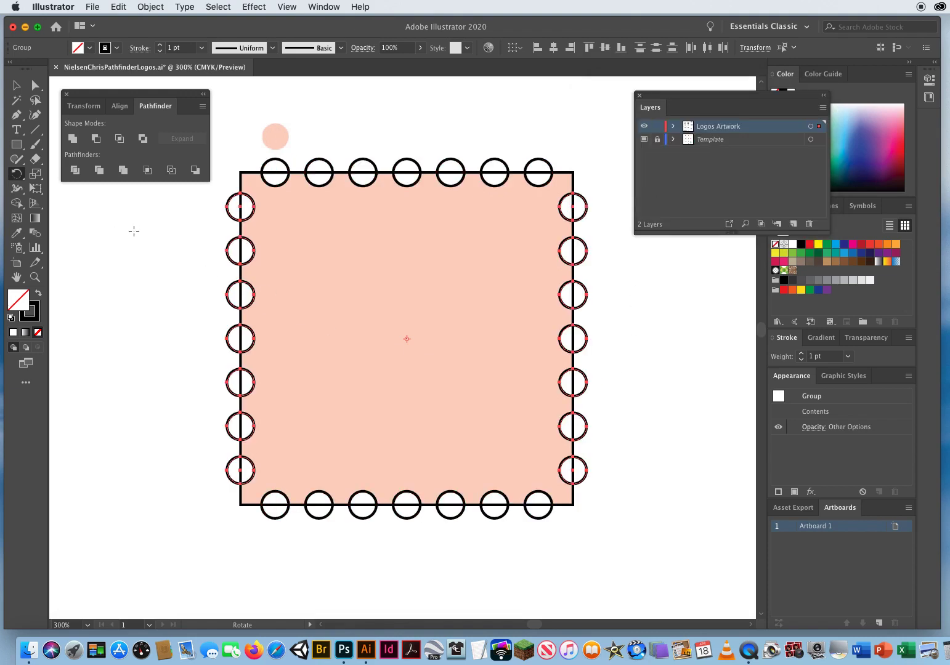
pyautogui.click(17, 86)
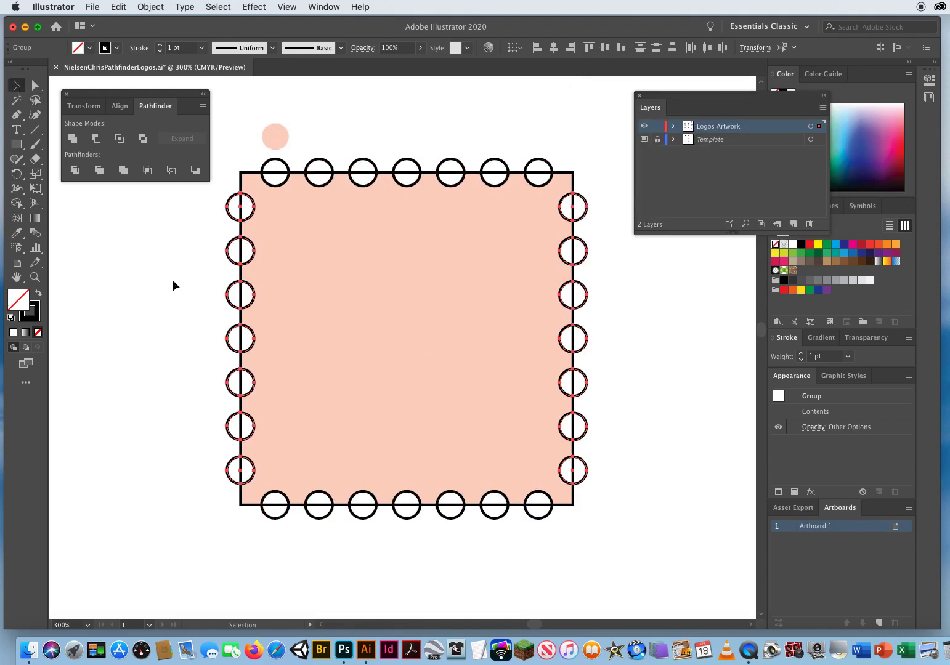
# Fill the square and all the circles along its four edges with the light orange swatch.
pyautogui.moveTo(172, 280); pyautogui.dragTo(181, 283)
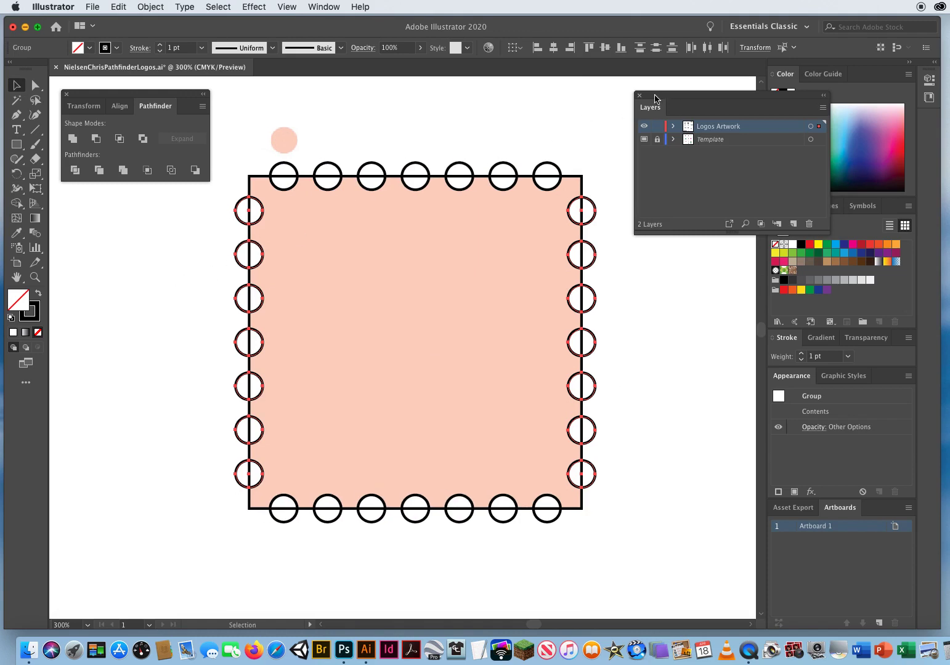
pyautogui.moveTo(655, 99); pyautogui.dragTo(717, 95)
pyautogui.moveTo(506, 210); pyautogui.dragTo(523, 210)
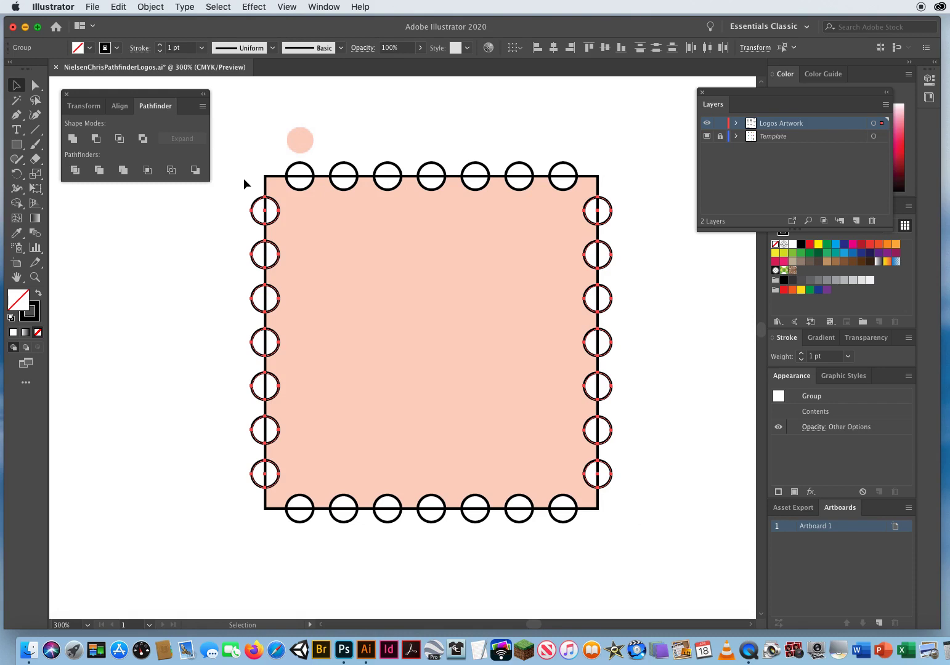
pyautogui.moveTo(233, 137); pyautogui.dragTo(646, 541)
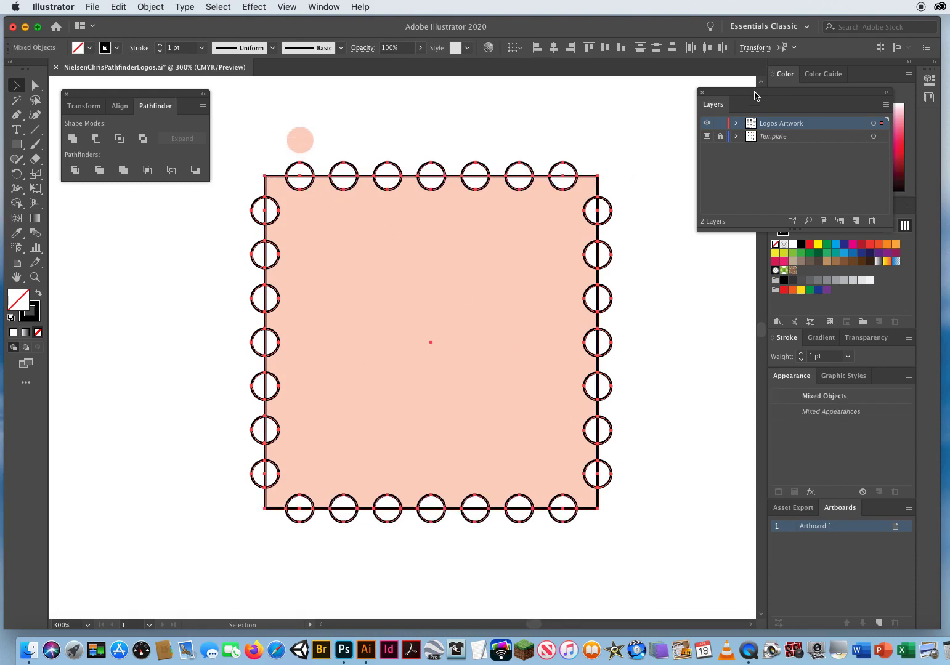
pyautogui.moveTo(752, 95); pyautogui.dragTo(589, 89)
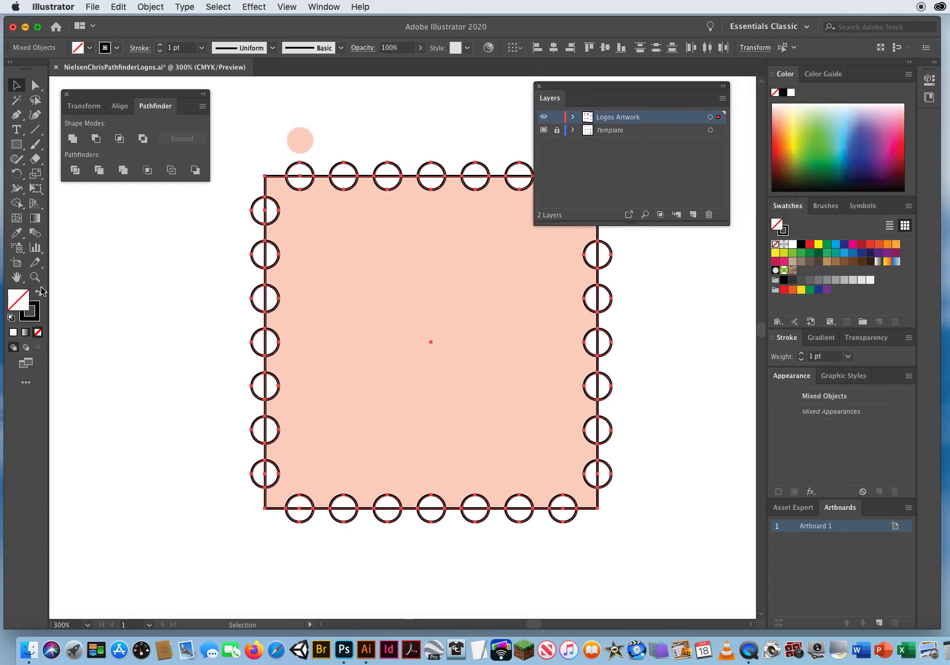
pyautogui.click(897, 246)
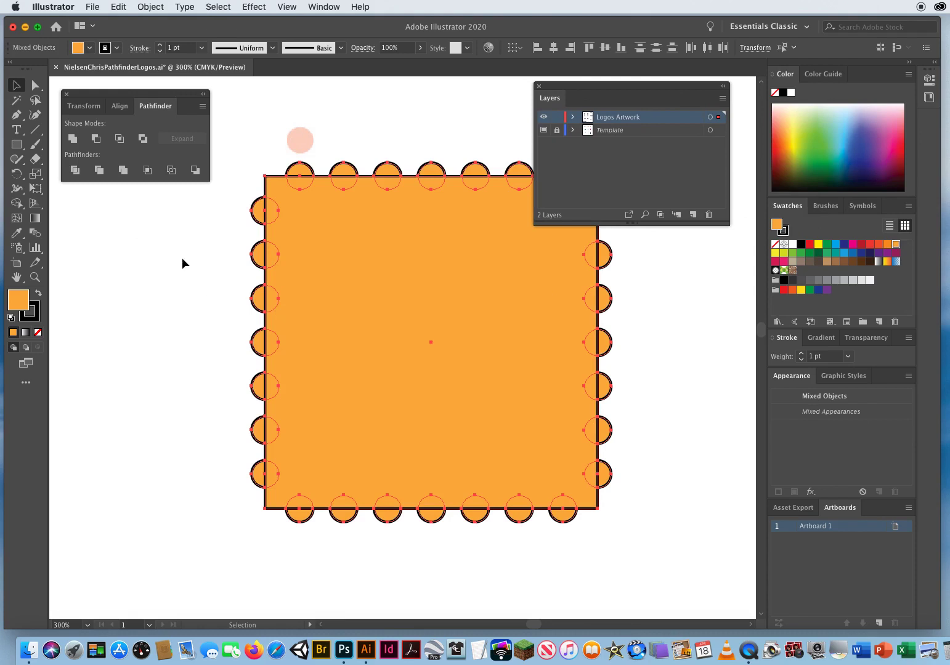
pyautogui.click(183, 259)
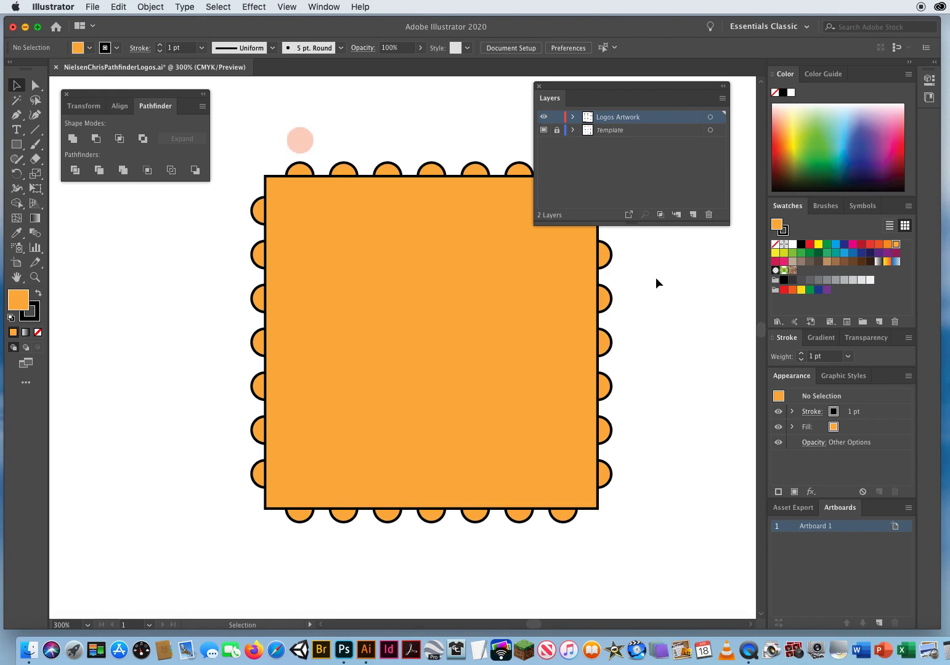
# Send the orange square to the back, behind the rows of circles.
pyautogui.click(324, 239)
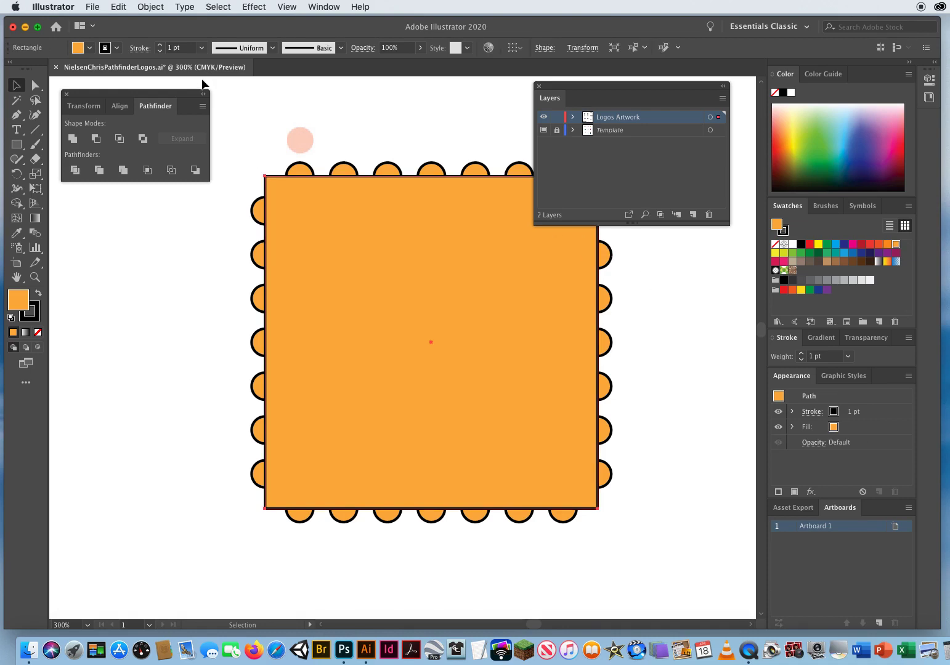
pyautogui.click(149, 6)
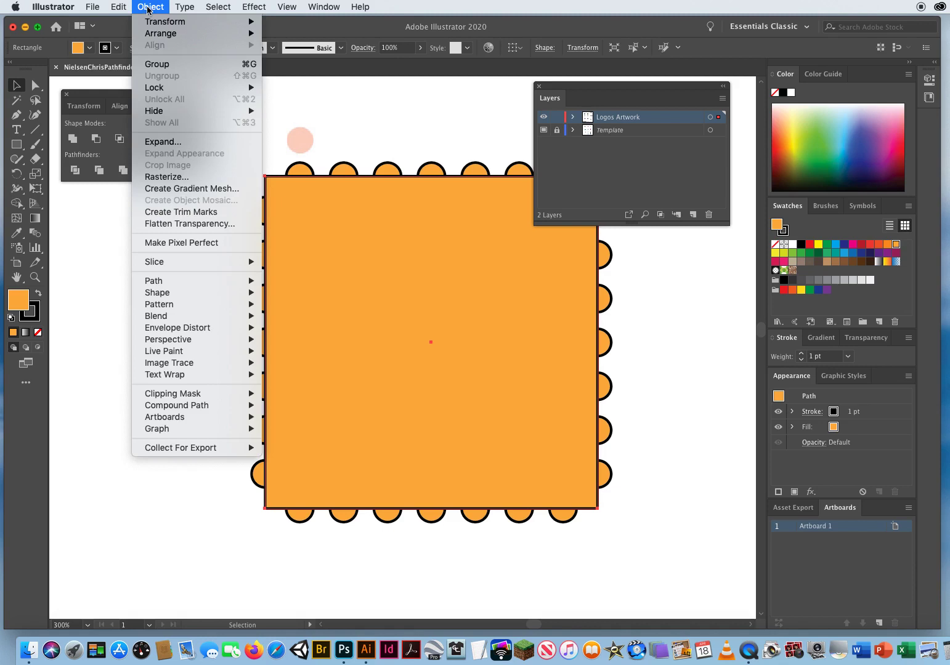
pyautogui.moveTo(146, 37)
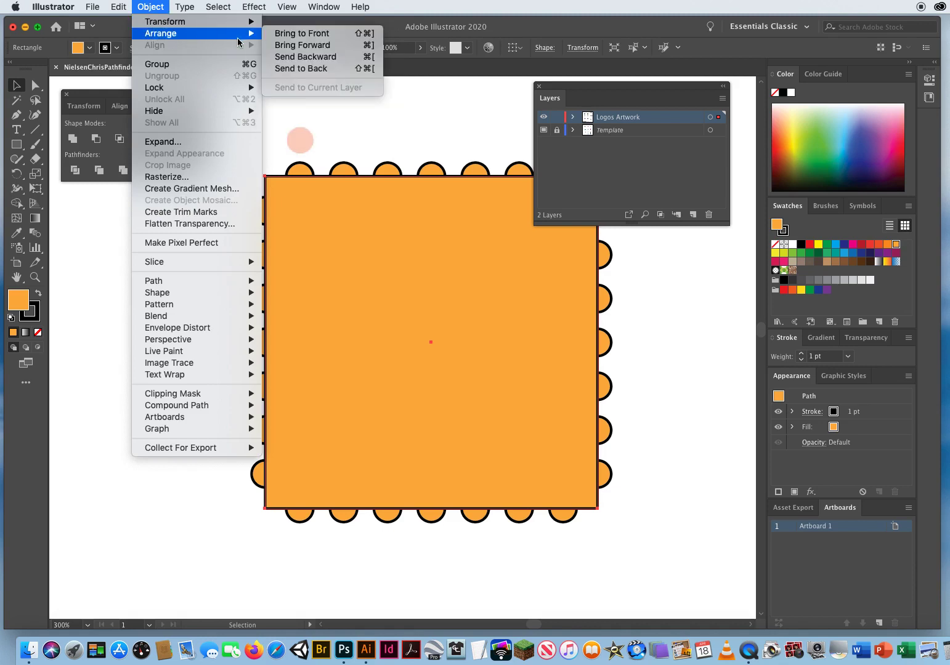
pyautogui.click(322, 69)
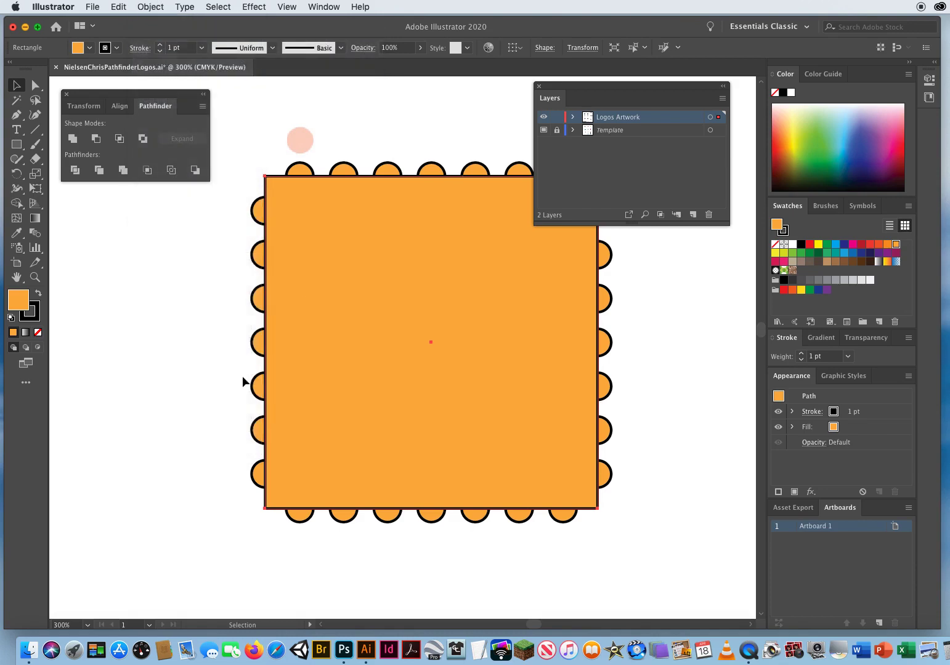
pyautogui.click(186, 305)
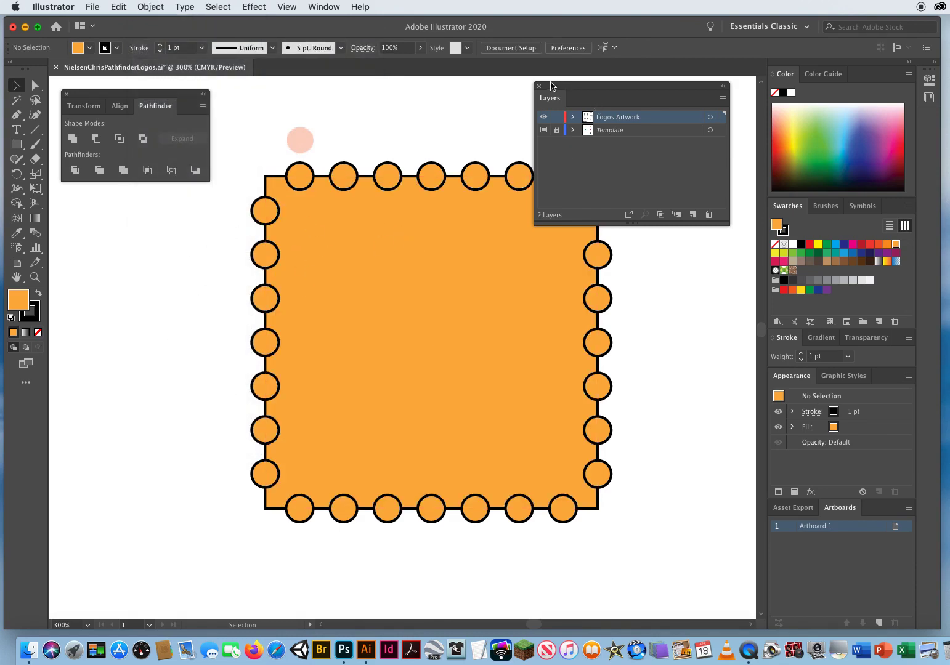
# Cut all the circles out of the orange square with the Pathfinder's Minus Front and save the document.
pyautogui.moveTo(551, 87); pyautogui.dragTo(647, 99)
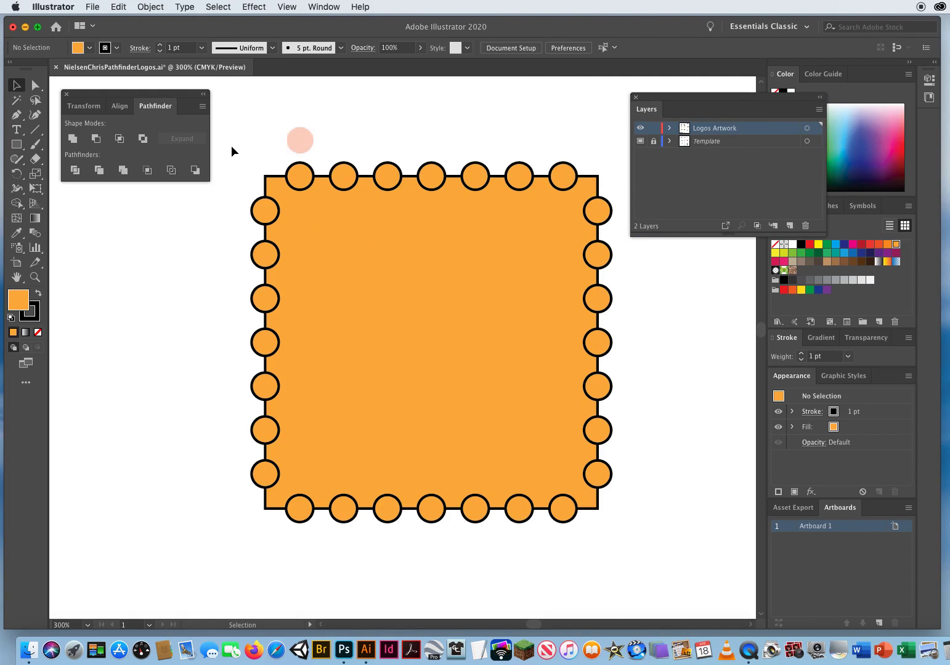
pyautogui.moveTo(229, 137); pyautogui.dragTo(632, 541)
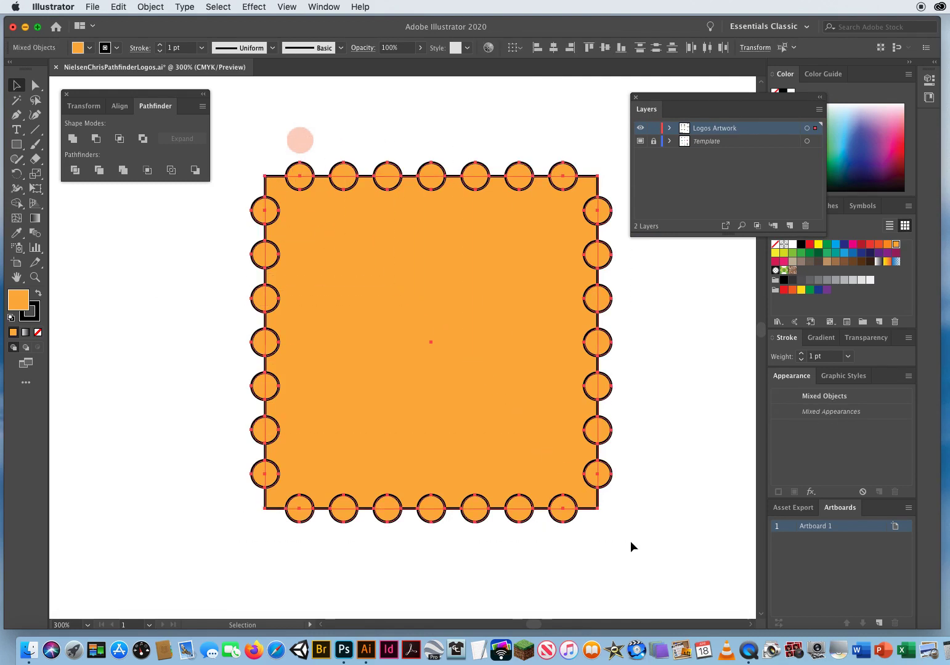
pyautogui.moveTo(135, 100); pyautogui.dragTo(144, 96)
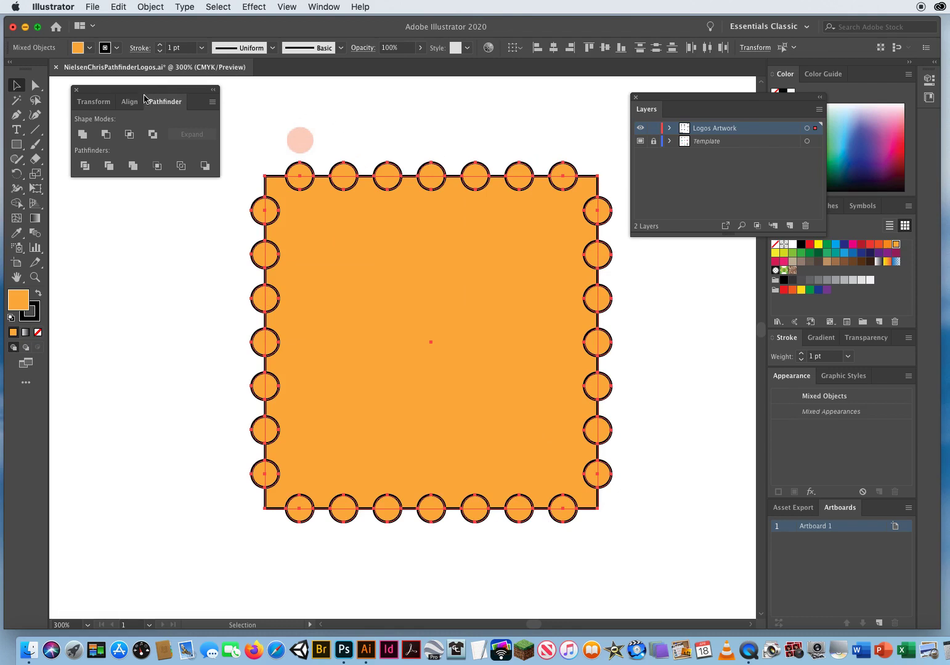
pyautogui.click(107, 136)
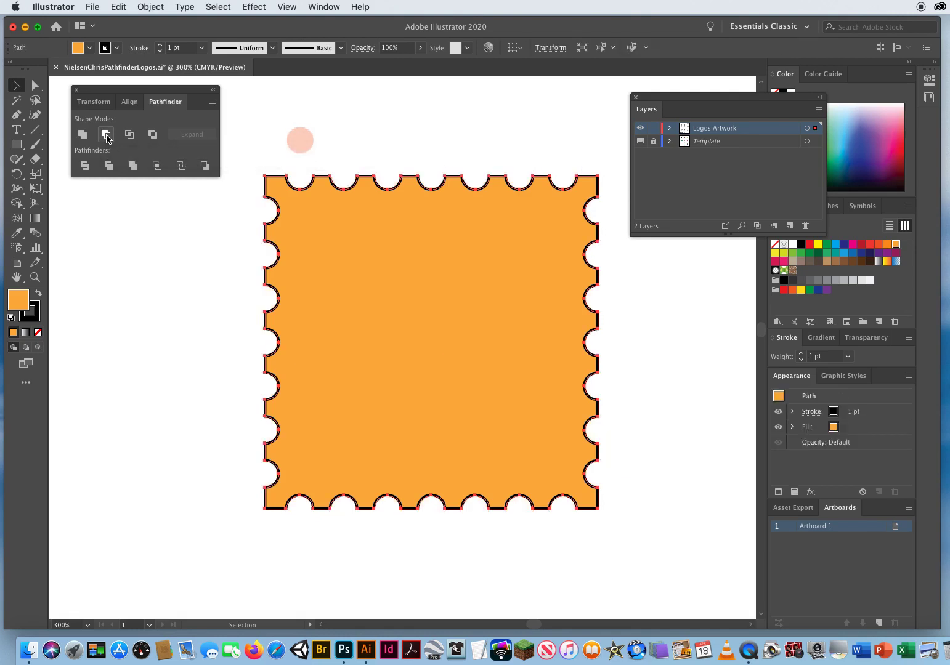
pyautogui.click(128, 259)
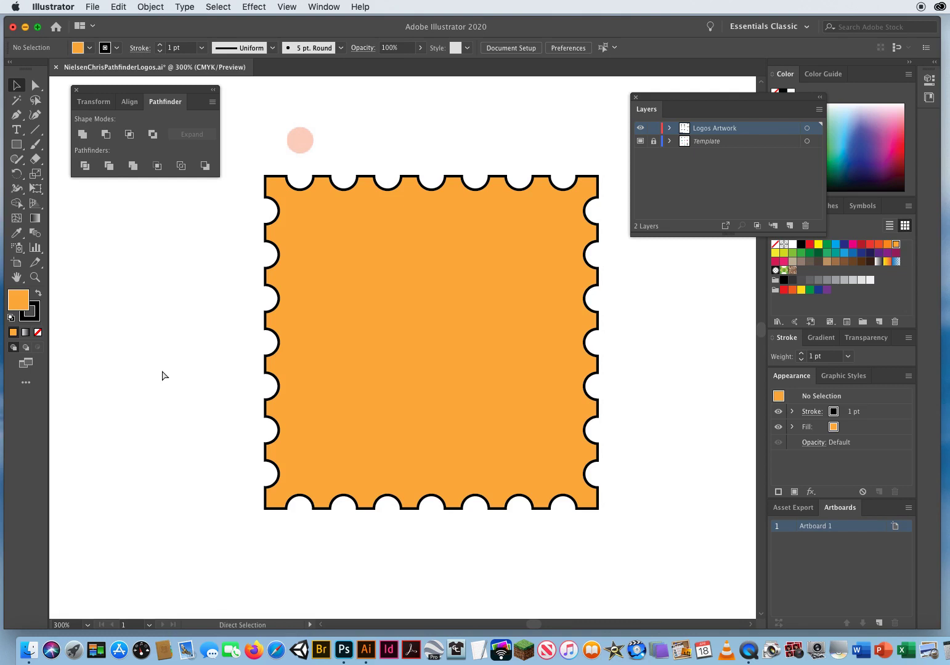
pyautogui.press('super+s')
# Move the large outlined circle straight down onto the gear template, centred on the gear body.
pyautogui.moveTo(691, 318); pyautogui.dragTo(81, 321)
pyautogui.moveTo(521, 336); pyautogui.dragTo(296, 354)
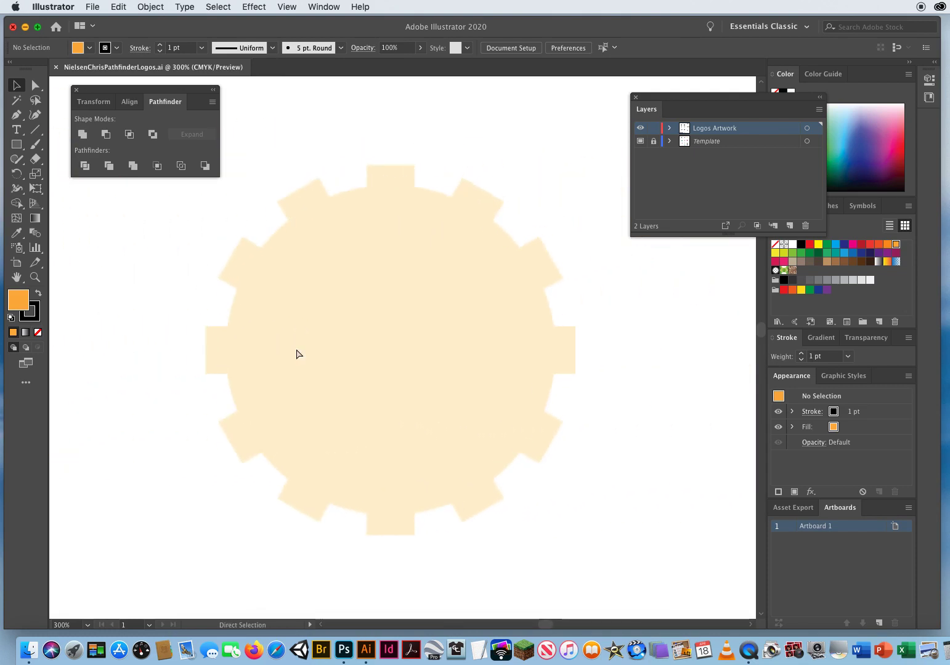
pyautogui.press('super+minus')
pyautogui.press('super+minus')
pyautogui.moveTo(376, 246); pyautogui.dragTo(386, 323)
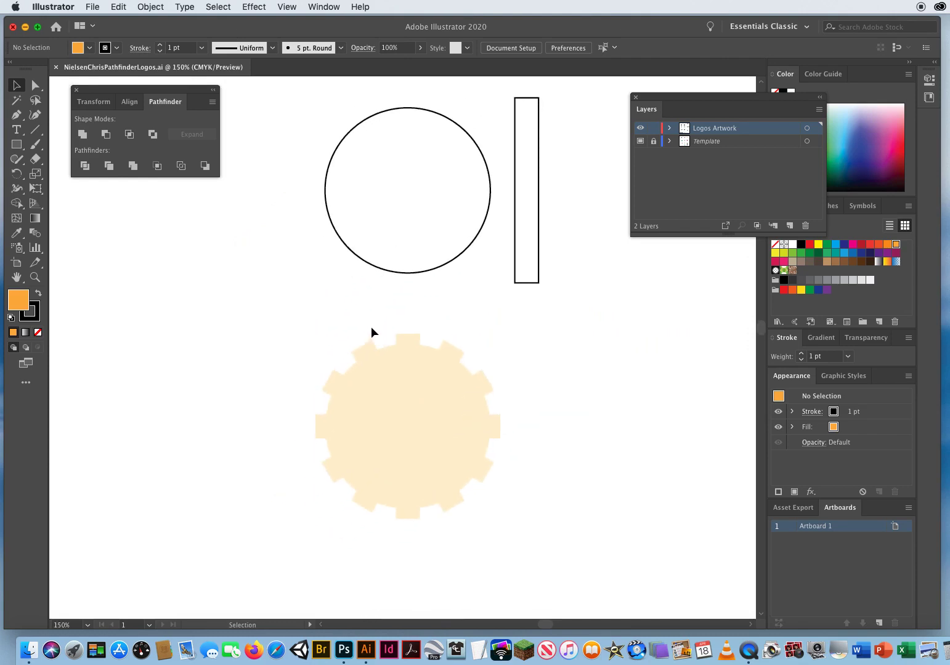
pyautogui.click(408, 194)
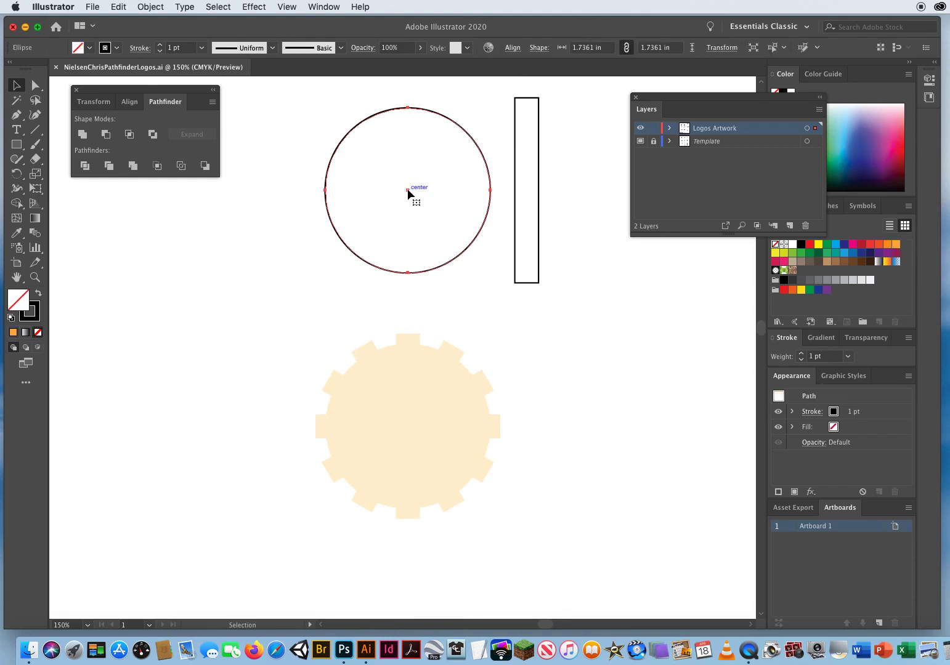
pyautogui.moveTo(407, 194); pyautogui.dragTo(407, 426)
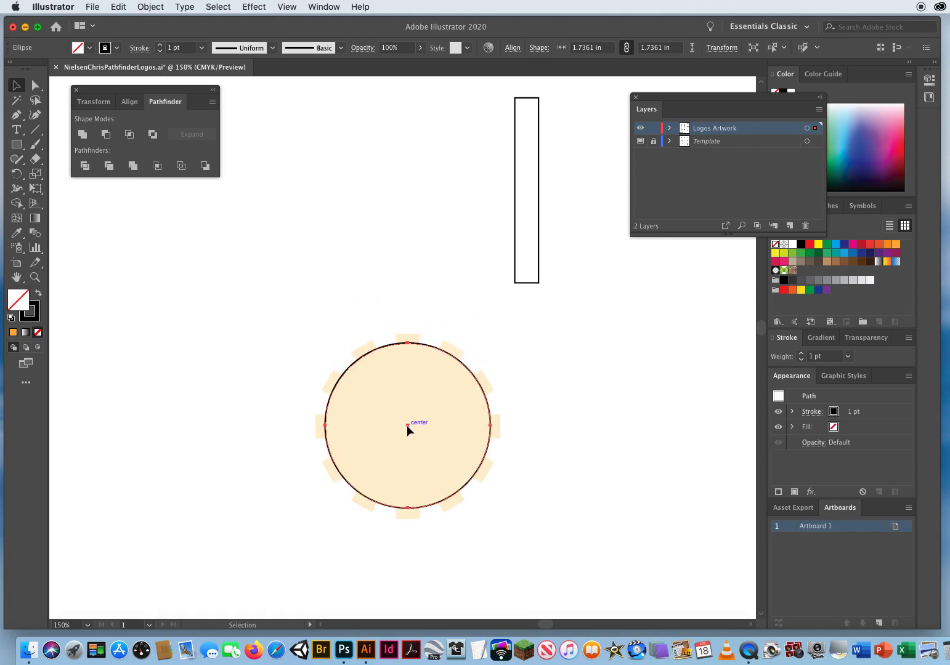
# Move the tall narrow rectangle onto the circle's centre so its ends cover the gear's top and bottom teeth.
pyautogui.click(526, 192)
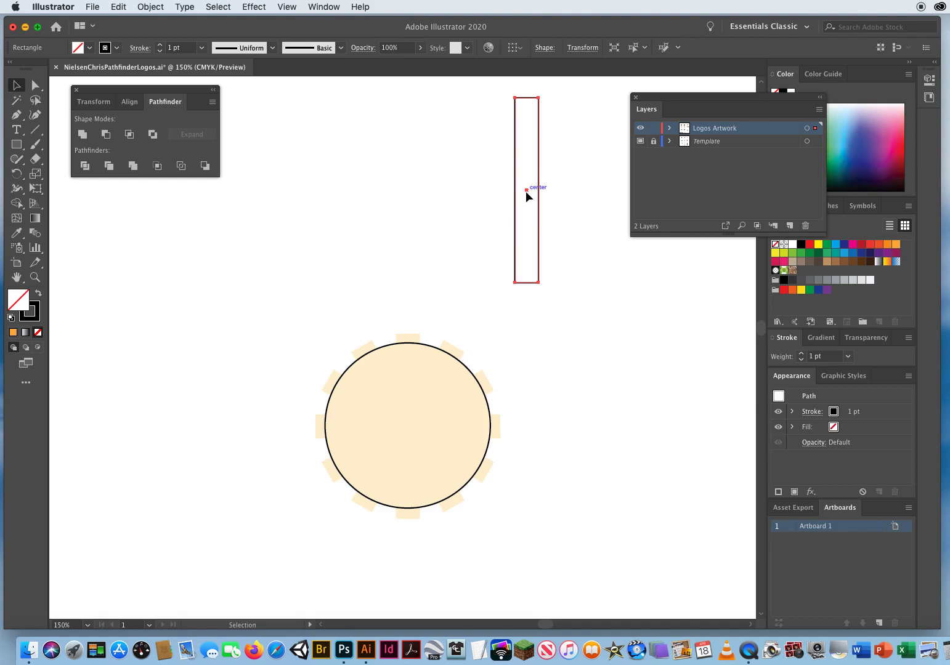
pyautogui.moveTo(525, 191); pyautogui.dragTo(409, 424)
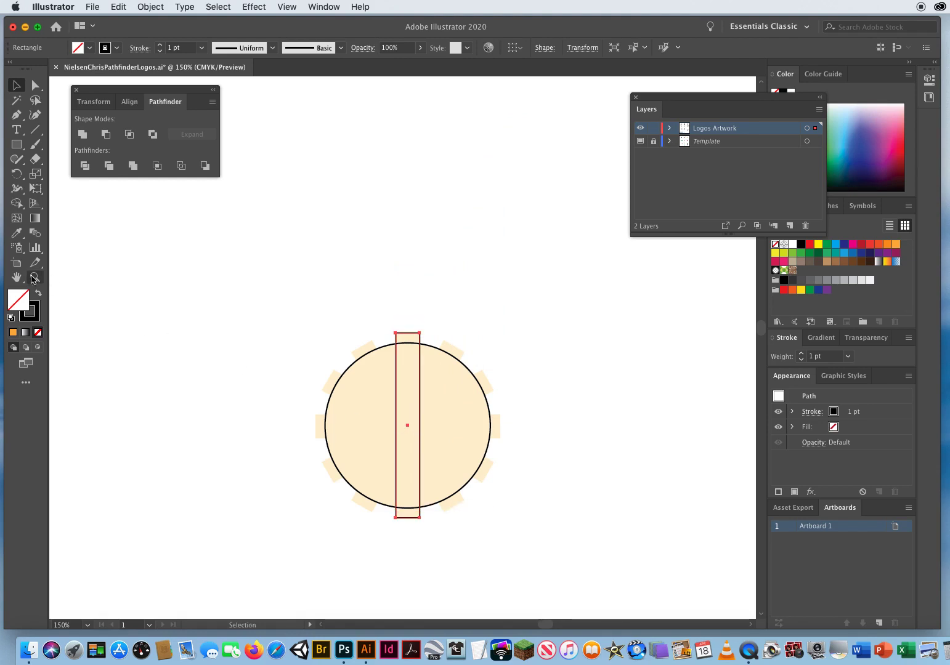
pyautogui.click(34, 278)
pyautogui.click(411, 382)
pyautogui.click(412, 381)
pyautogui.moveTo(412, 382); pyautogui.dragTo(419, 317)
pyautogui.click(17, 85)
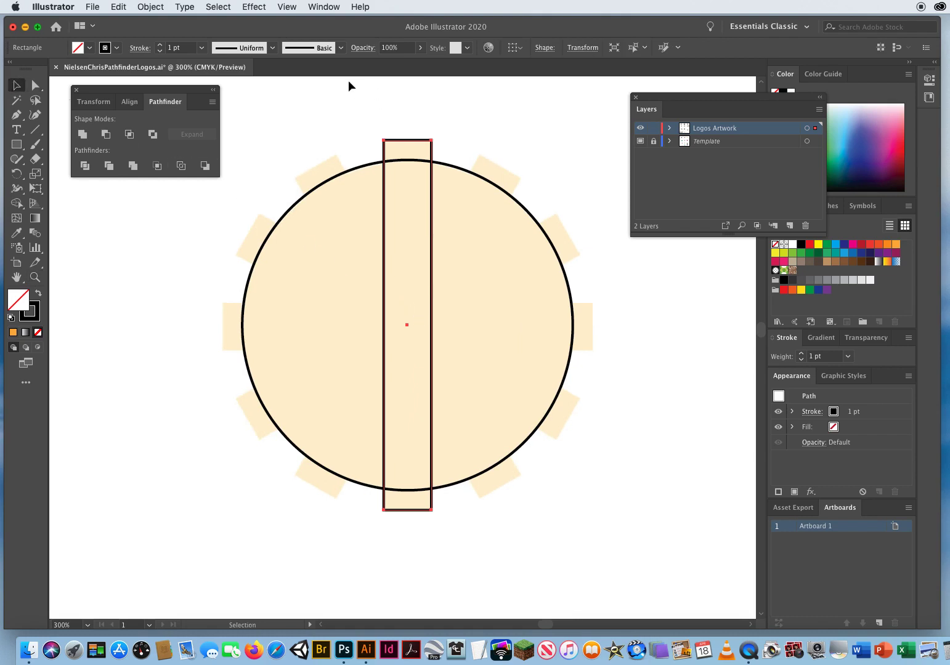
pyautogui.moveTo(329, 96); pyautogui.dragTo(490, 145)
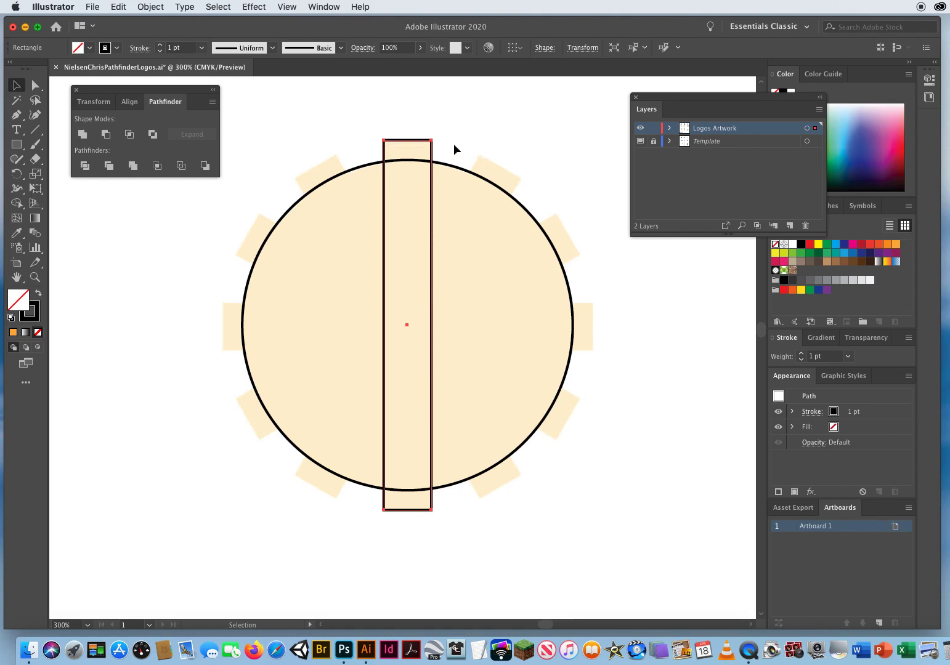
# Create a copy of the tall narrow rectangle rotated 30° about its centre, comparing the result with the original in the preview.
pyautogui.click(17, 174)
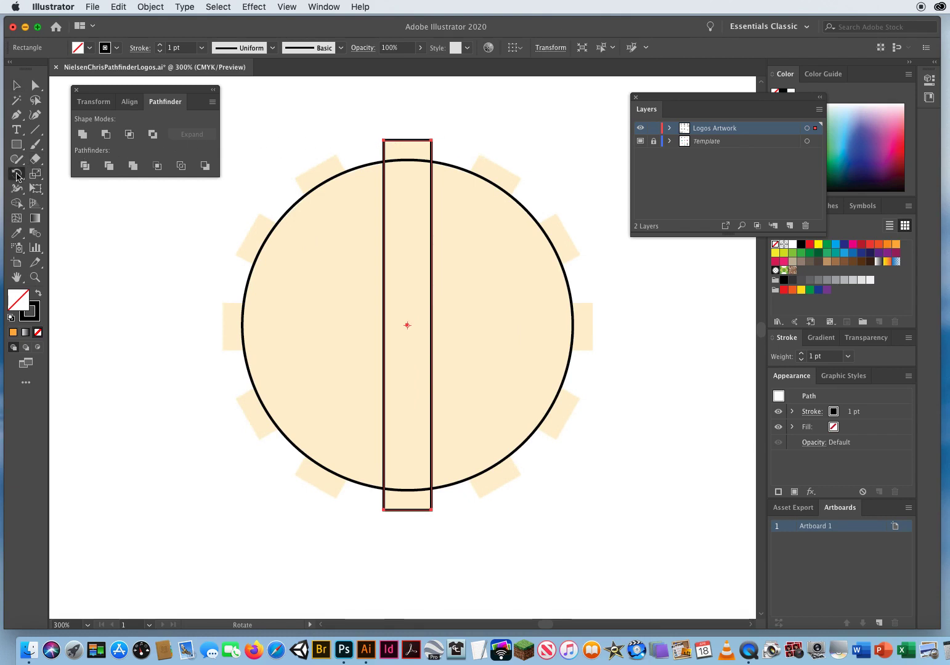
pyautogui.doubleClick(17, 174)
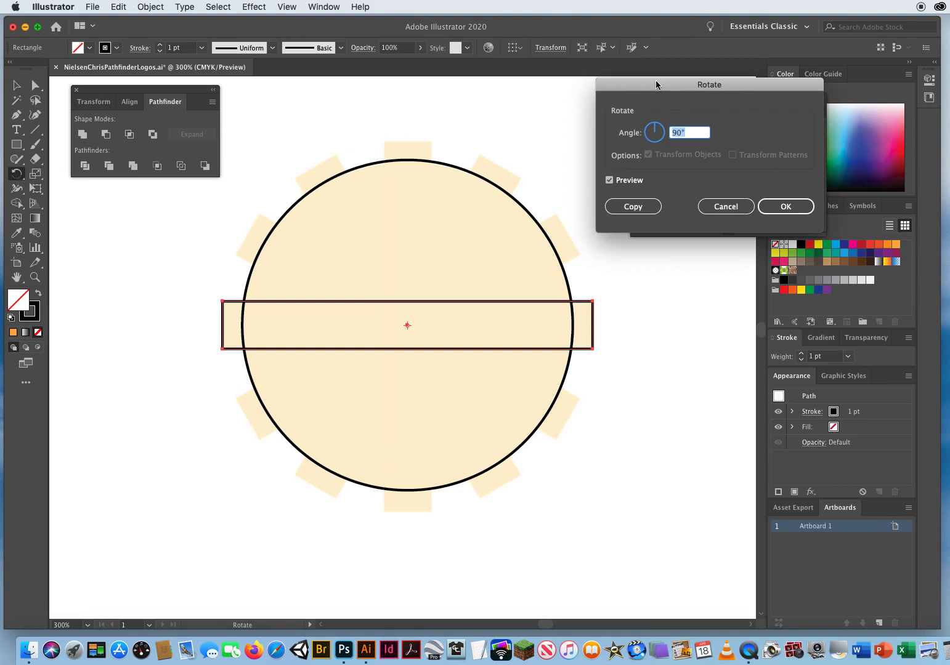
pyautogui.moveTo(656, 84); pyautogui.dragTo(606, 107)
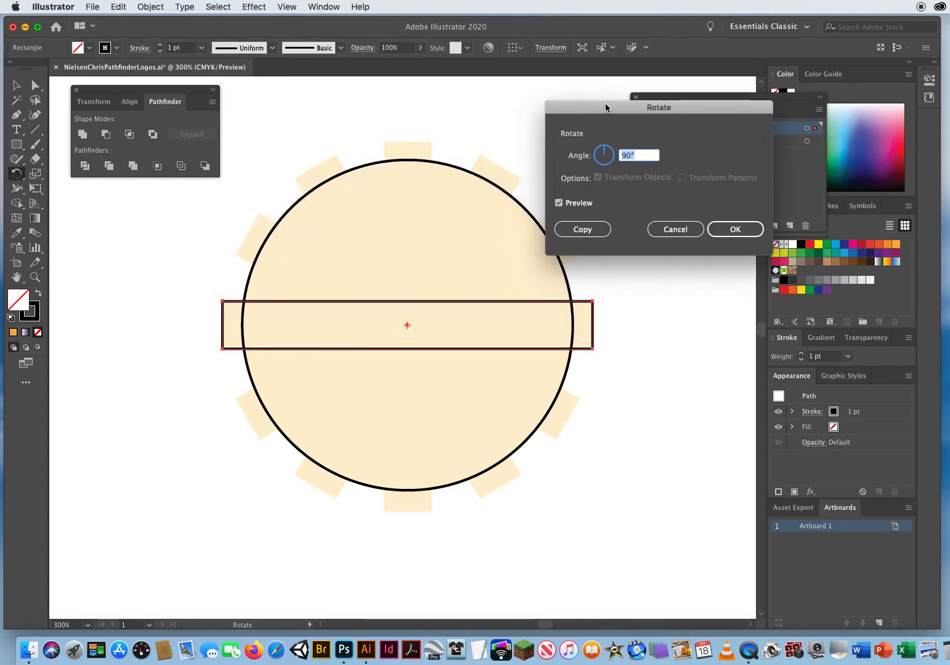
pyautogui.write('30')
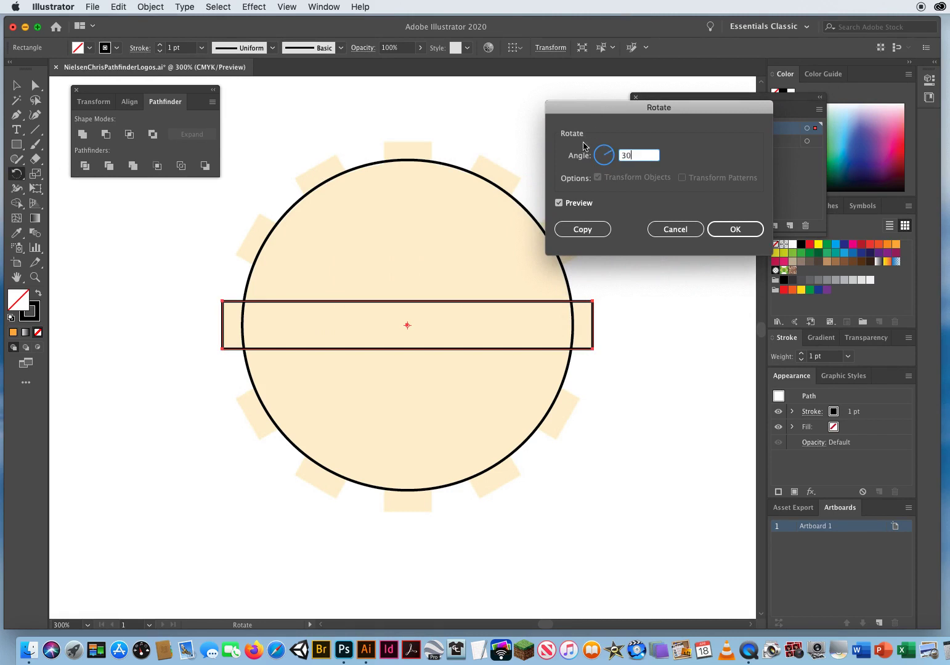
pyautogui.click(559, 203)
pyautogui.click(559, 203)
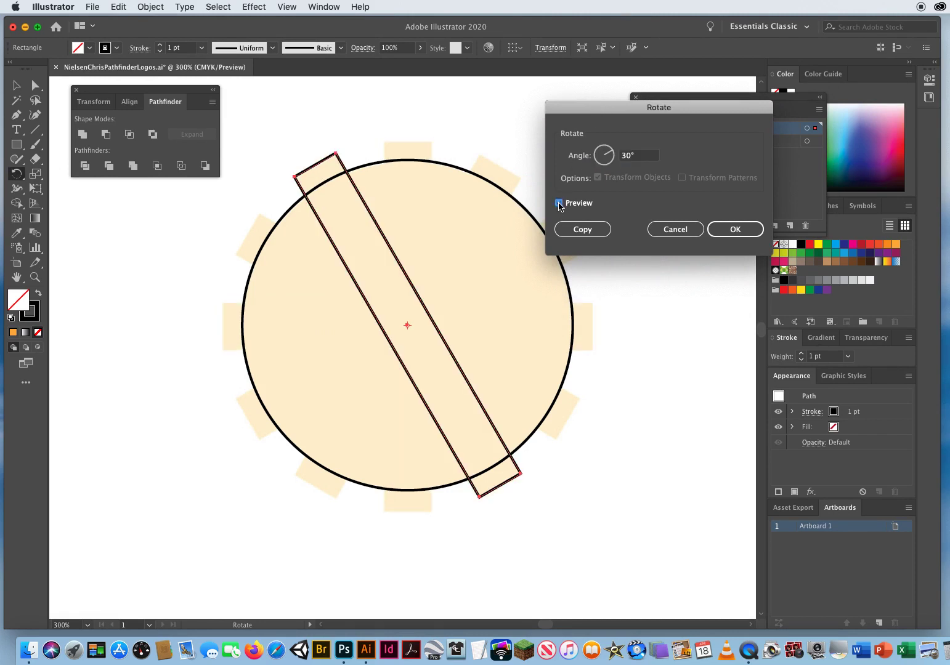
pyautogui.click(559, 203)
pyautogui.click(558, 204)
pyautogui.click(559, 203)
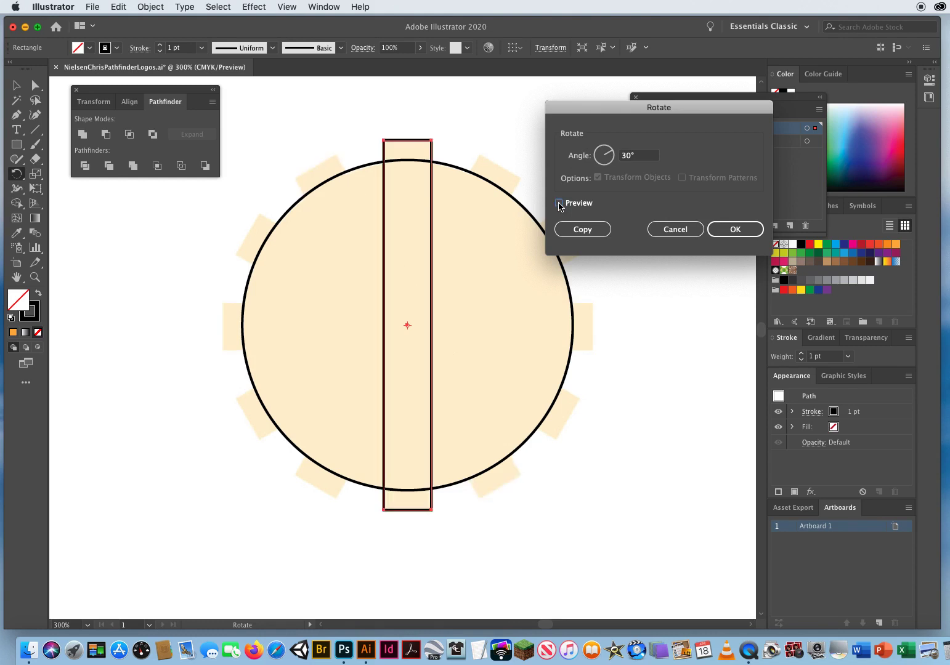
pyautogui.click(558, 204)
pyautogui.click(559, 203)
pyautogui.click(559, 203)
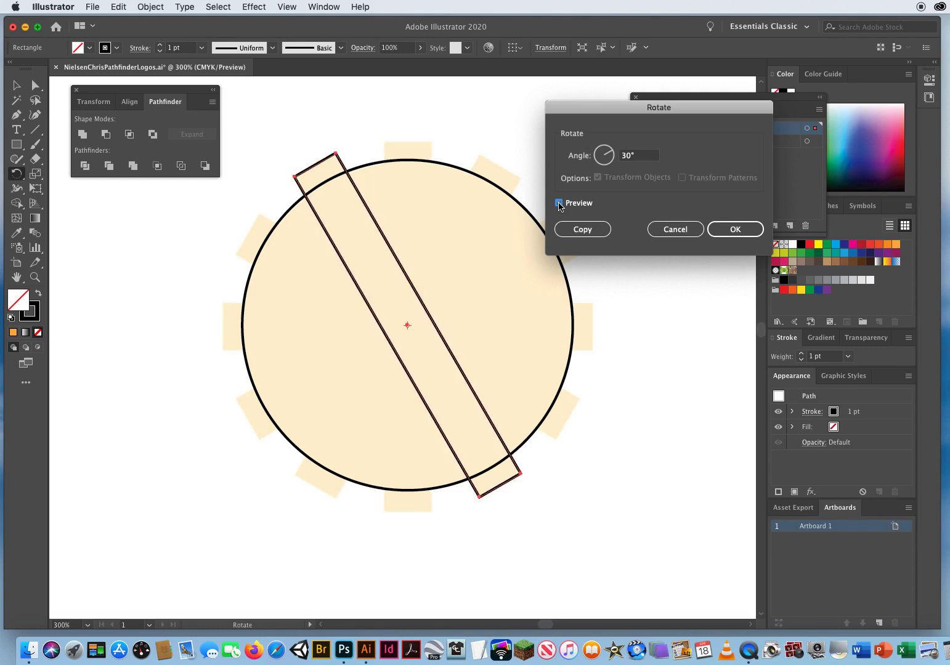
pyautogui.click(559, 204)
pyautogui.click(559, 203)
pyautogui.click(606, 231)
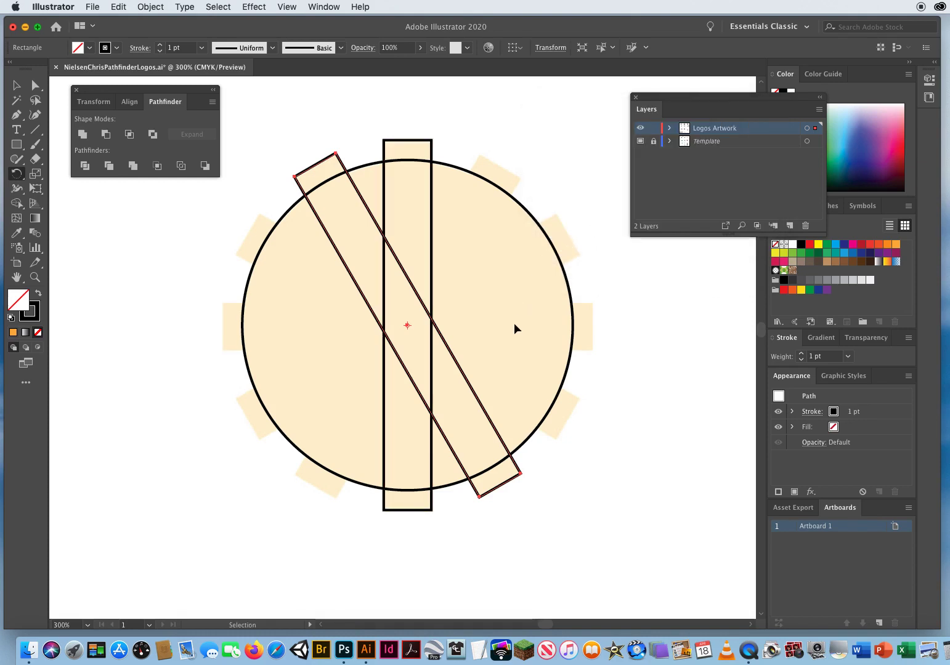
# Repeat the rotated copy four more times so rectangle ends cover all the remaining gear teeth.
pyautogui.press('super+d')
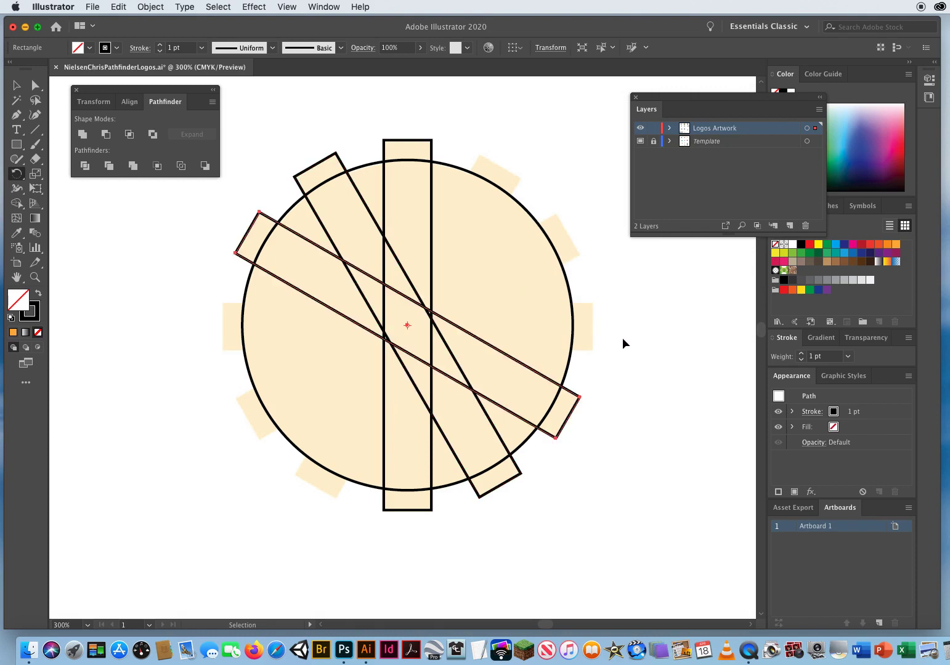
pyautogui.press('super+d')
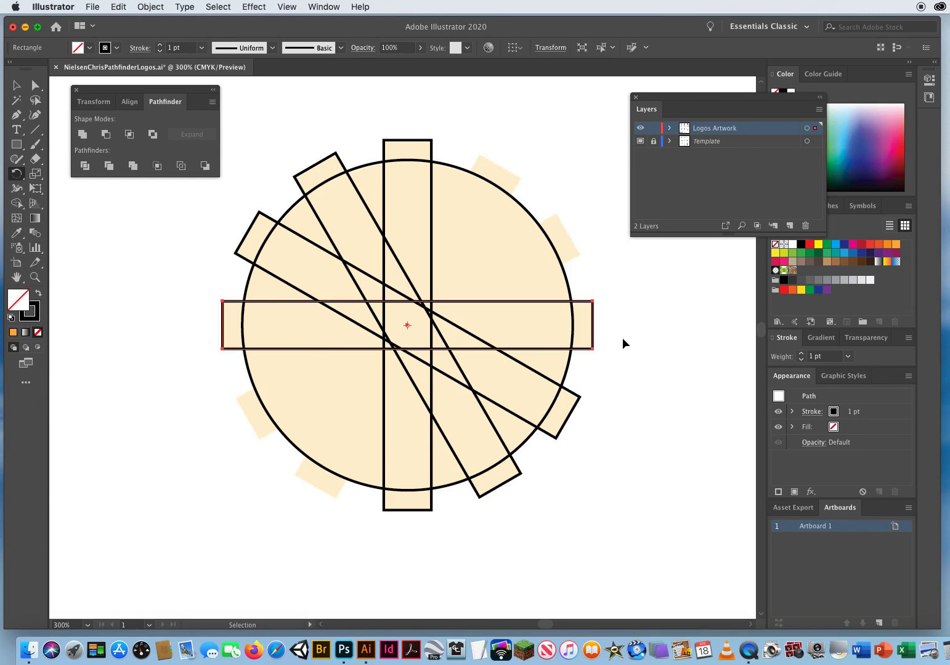
pyautogui.press('super+d')
pyautogui.press('super+d')
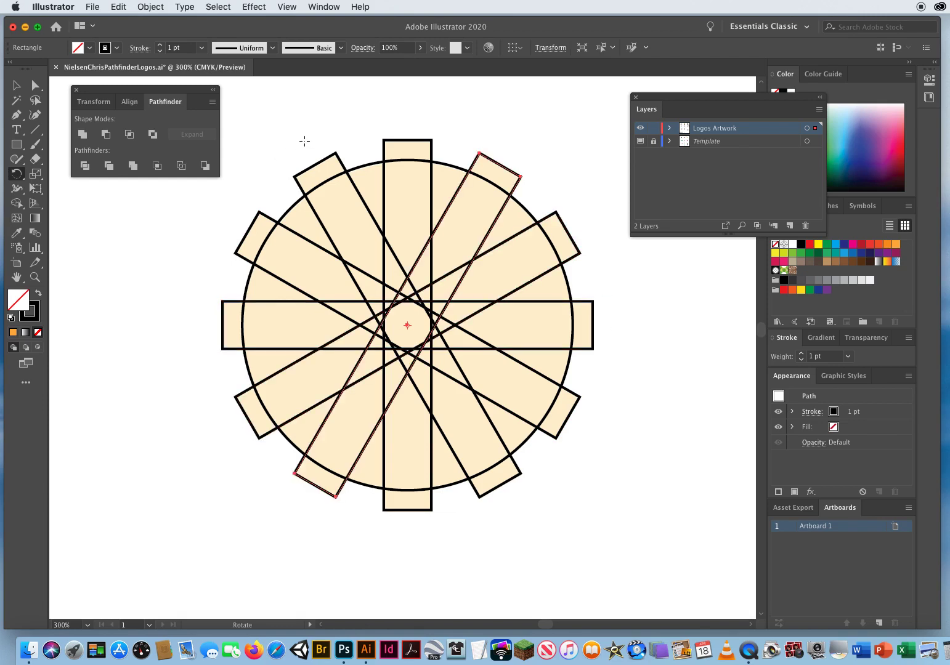
# Fill the circle and all the rotated rectangles of the gear with yellow.
pyautogui.click(16, 87)
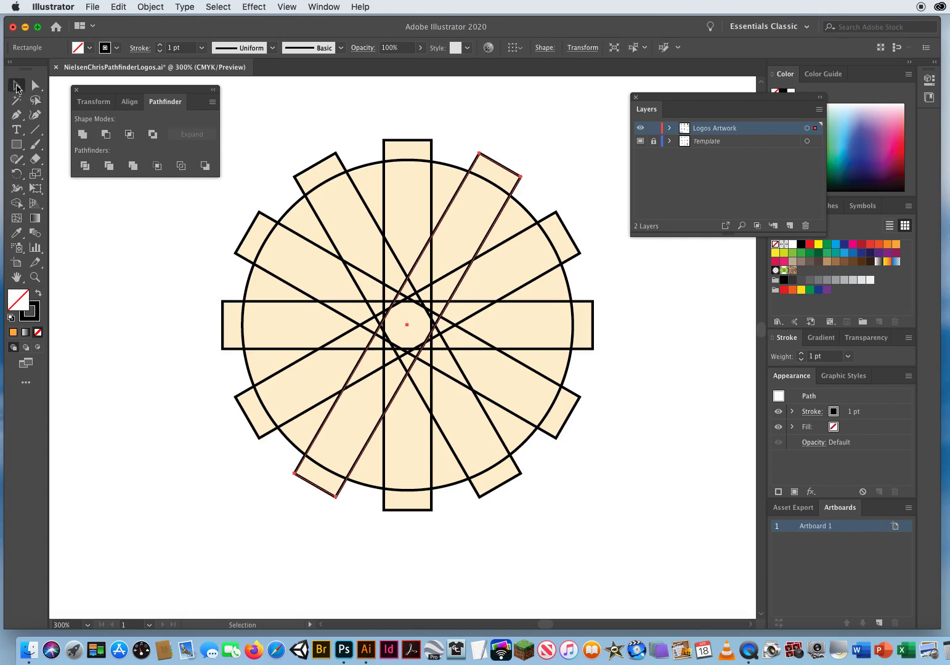
pyautogui.moveTo(251, 136); pyautogui.dragTo(559, 471)
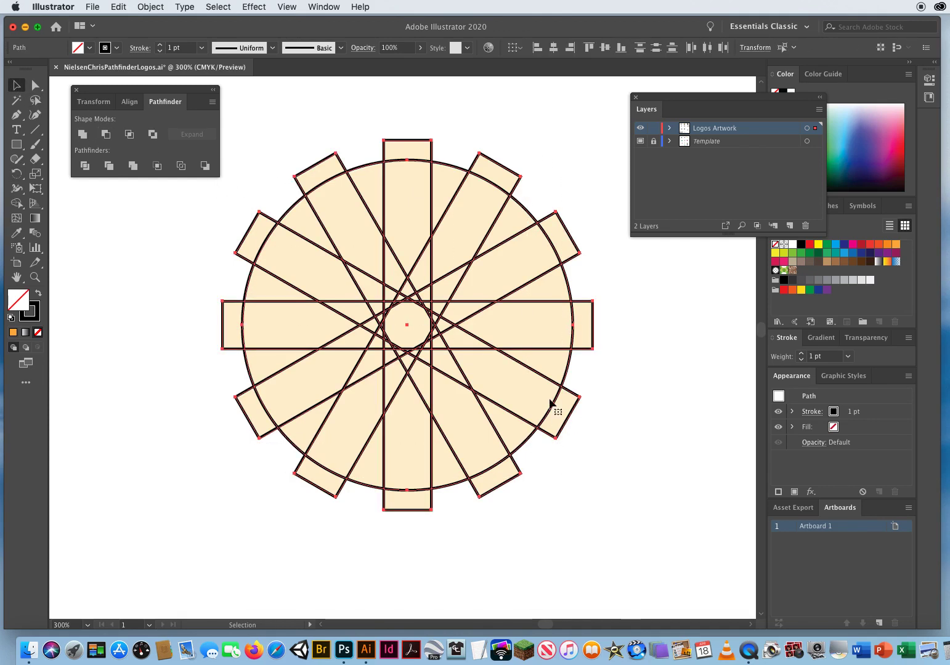
pyautogui.moveTo(666, 99); pyautogui.dragTo(647, 356)
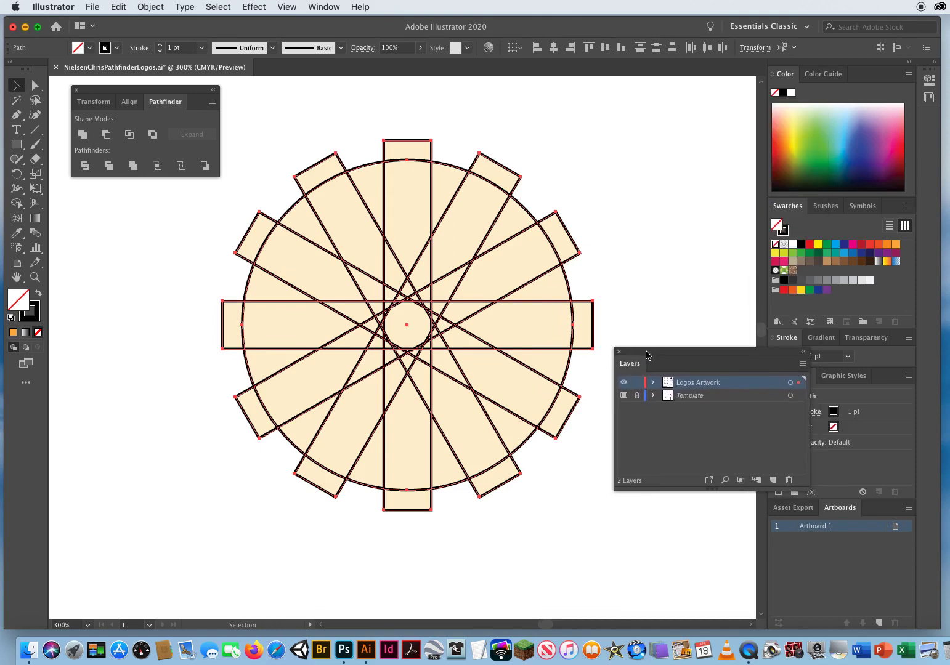
pyautogui.click(819, 244)
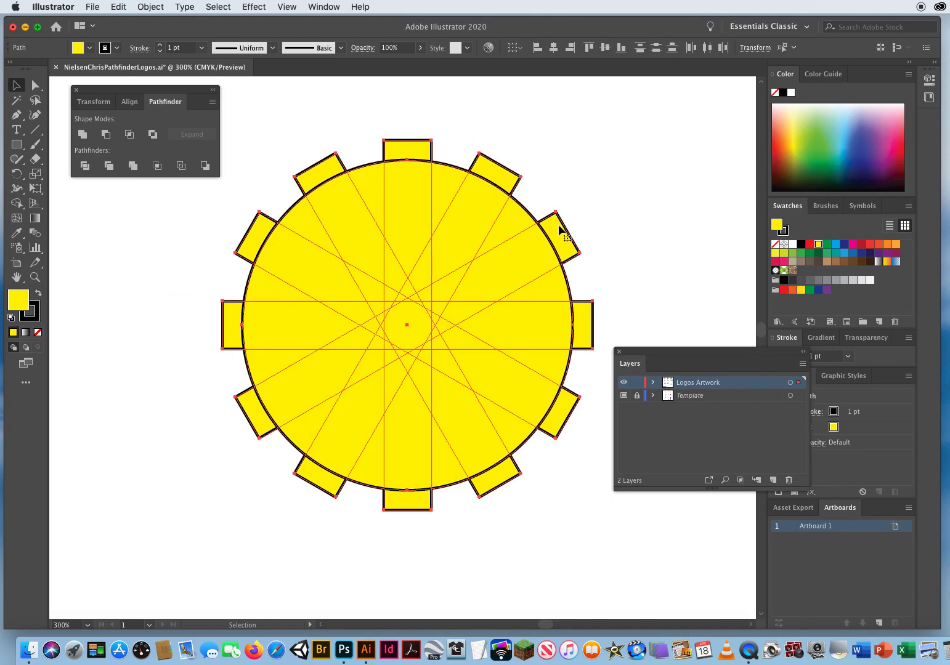
# Unite the yellow circle and rectangles into one gear shape with the Pathfinder and save the document.
pyautogui.click(82, 134)
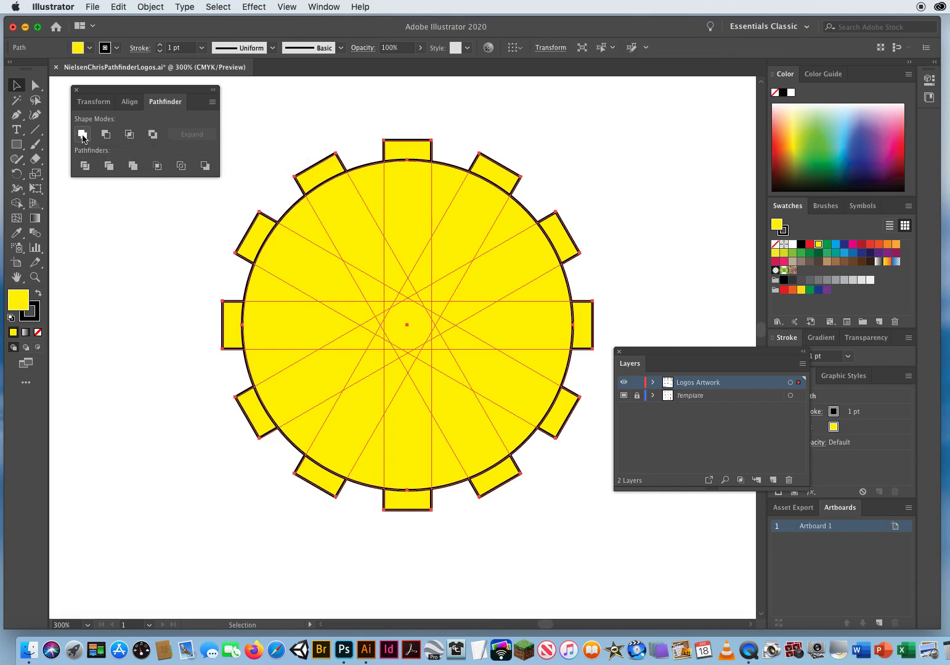
pyautogui.click(127, 281)
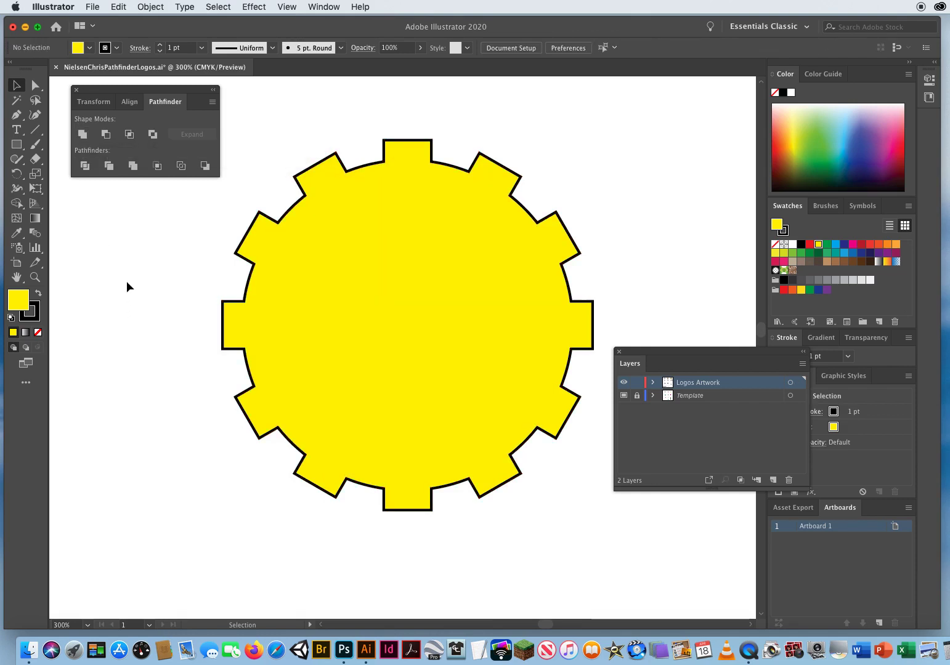
pyautogui.press('super+s')
pyautogui.press('a')
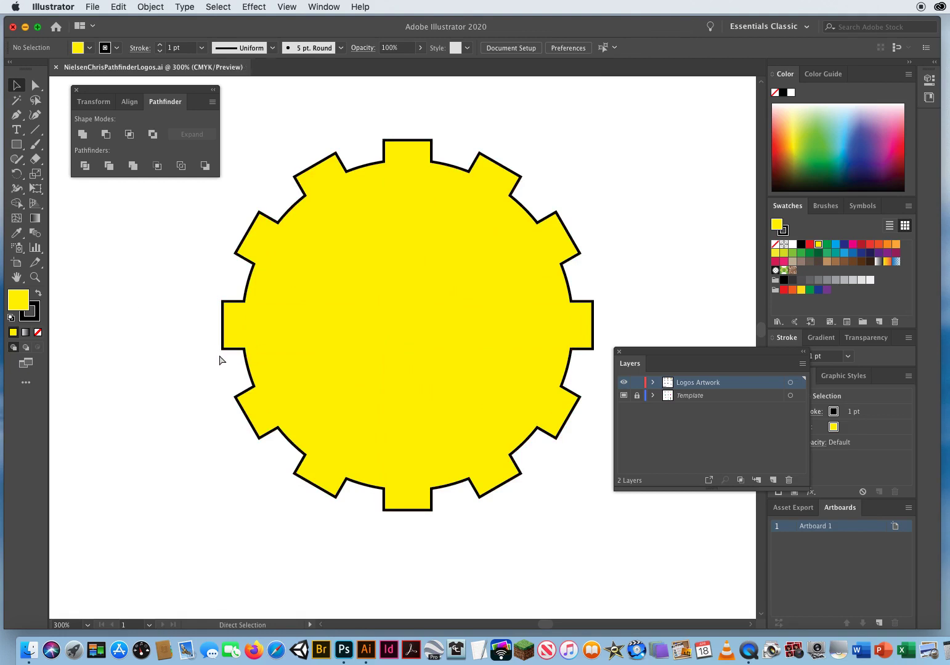
# Move the outlined circle above the green three-circle template straight down onto the template's top circle.
pyautogui.press('super+minus')
pyautogui.press('super+minus')
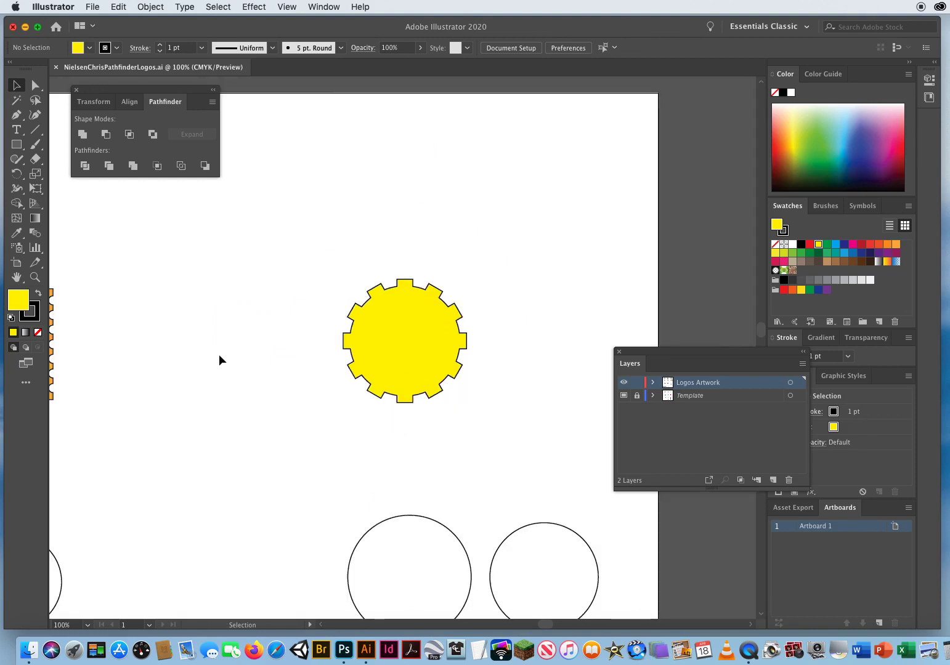
pyautogui.press('space')
pyautogui.moveTo(114, 546); pyautogui.dragTo(567, 235)
pyautogui.moveTo(231, 380); pyautogui.dragTo(407, 337)
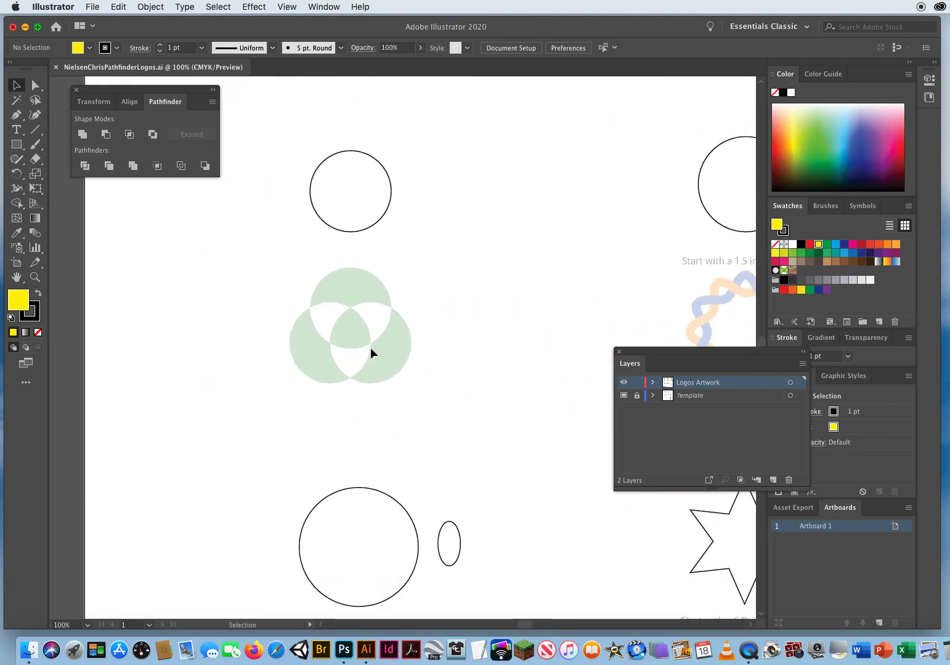
pyautogui.click(35, 278)
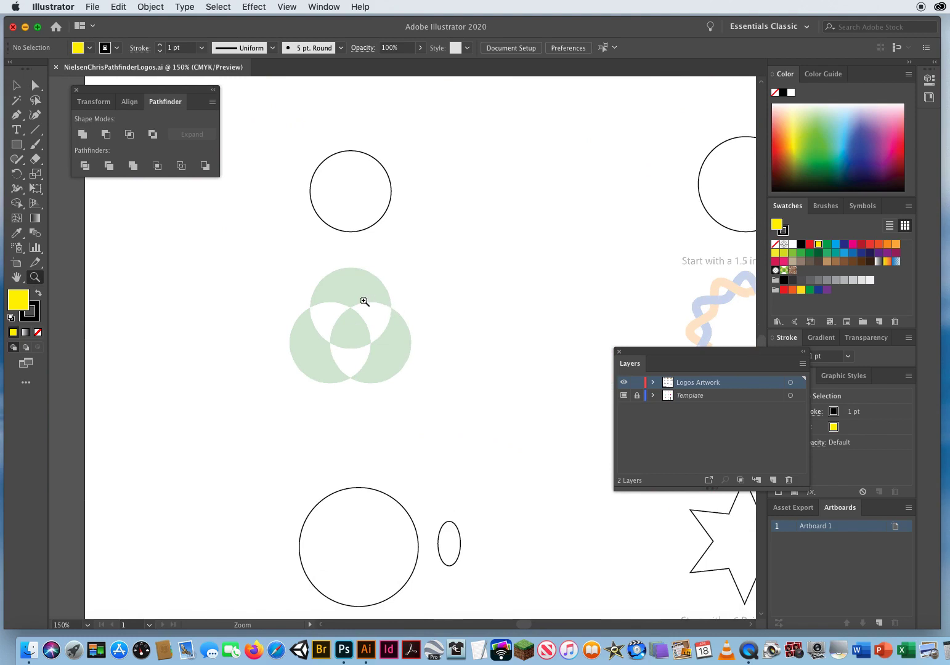
pyautogui.click(366, 308)
pyautogui.click(400, 328)
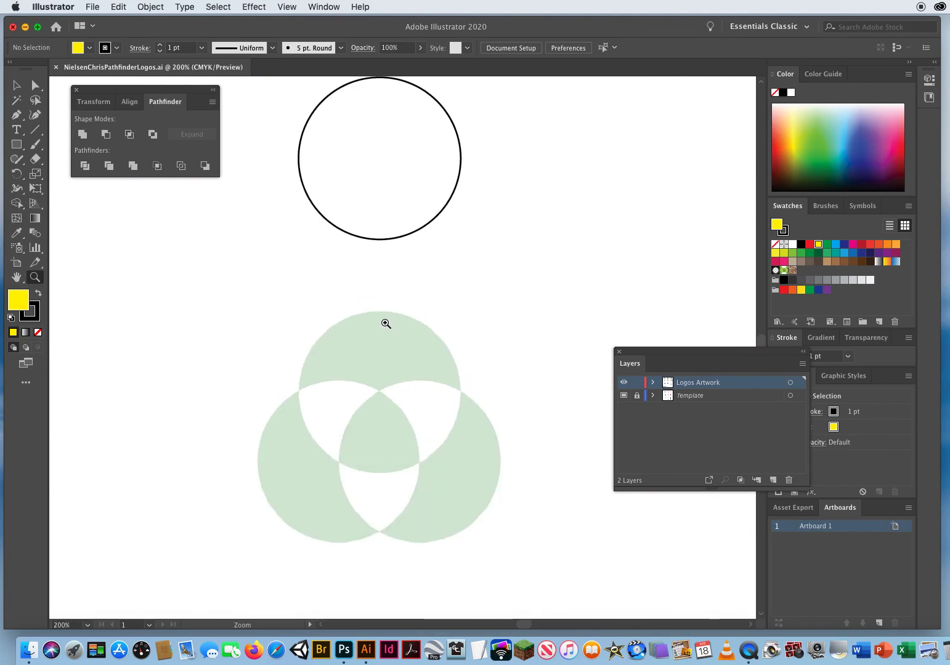
pyautogui.click(16, 88)
pyautogui.click(381, 162)
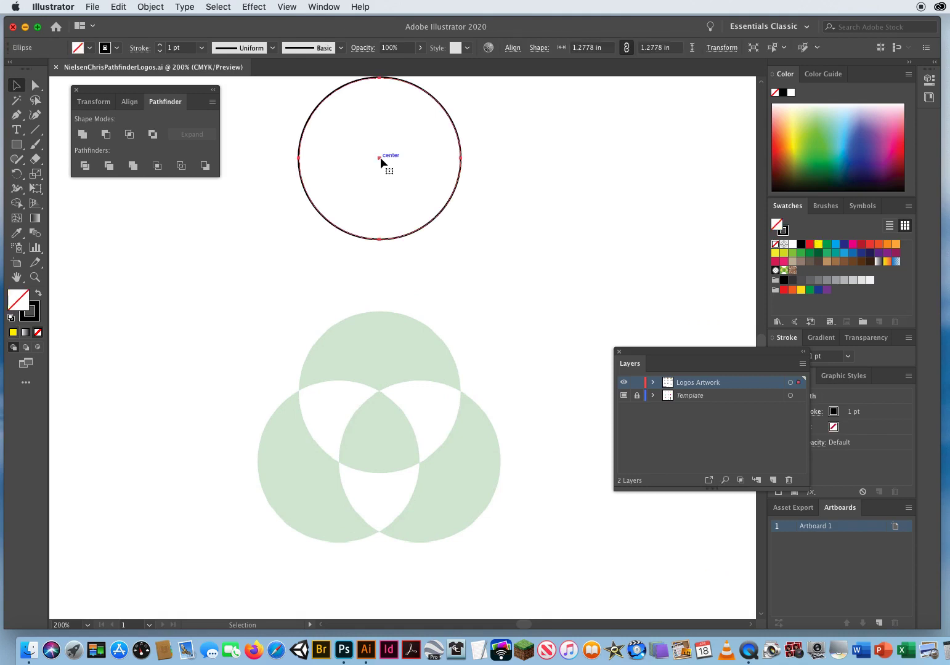
pyautogui.moveTo(380, 158); pyautogui.dragTo(379, 391)
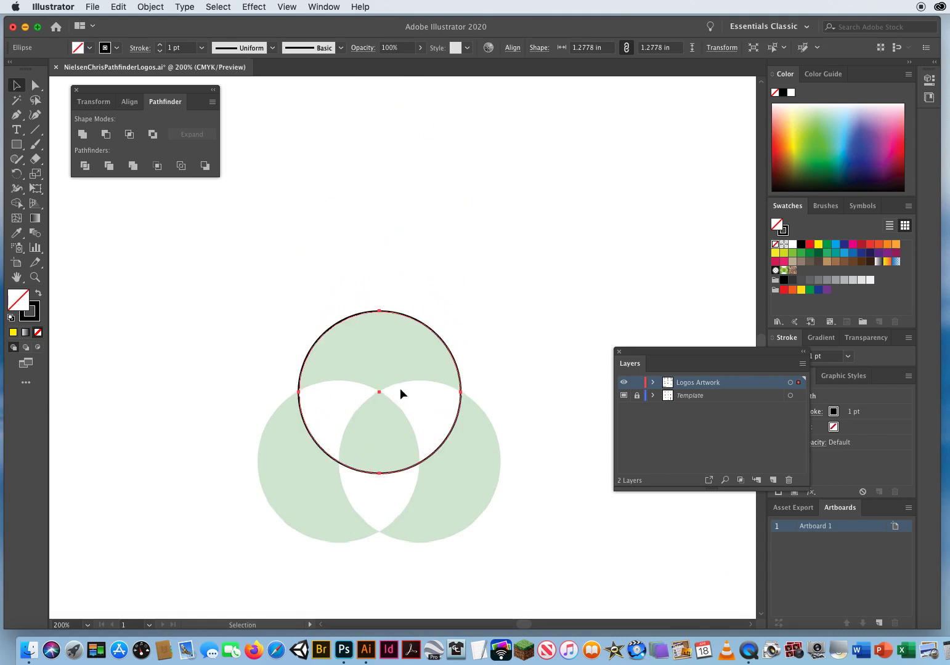
# Place a duplicate of the outlined circle over the template's lower-left circle.
pyautogui.click(35, 277)
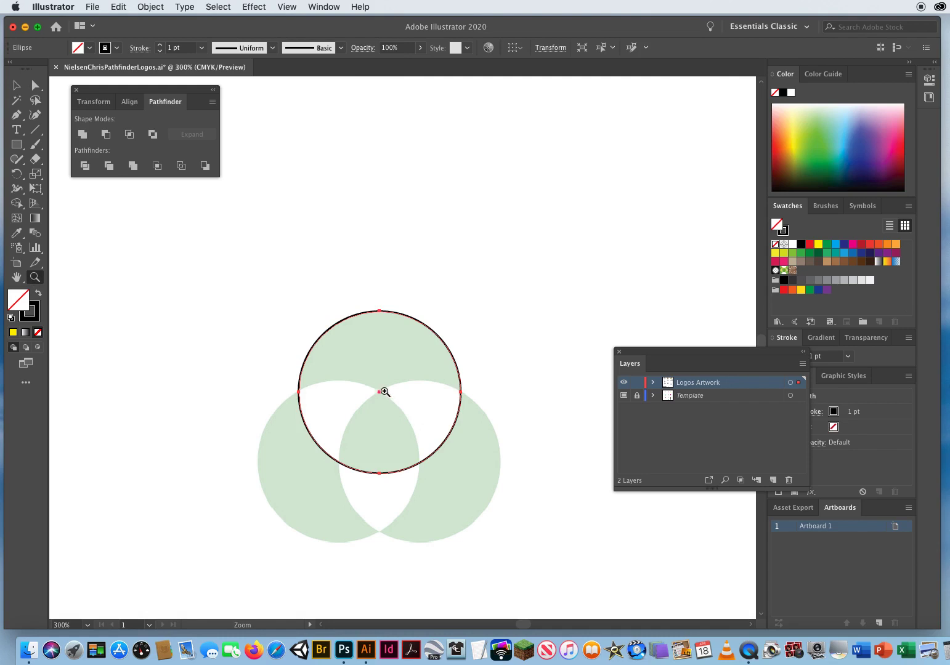
pyautogui.click(383, 392)
pyautogui.scroll(-3, 398, 397)
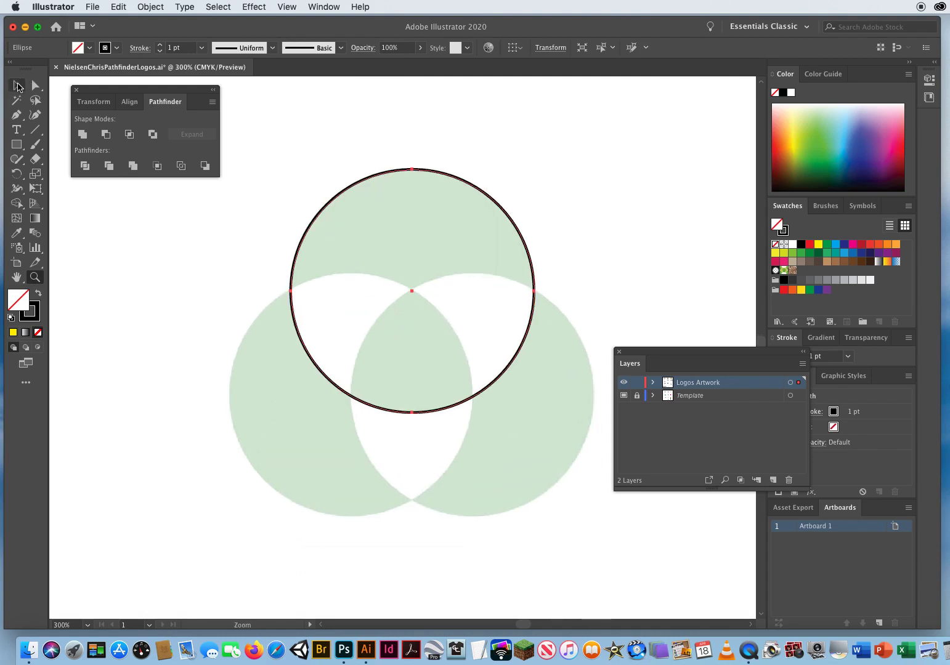
pyautogui.click(17, 85)
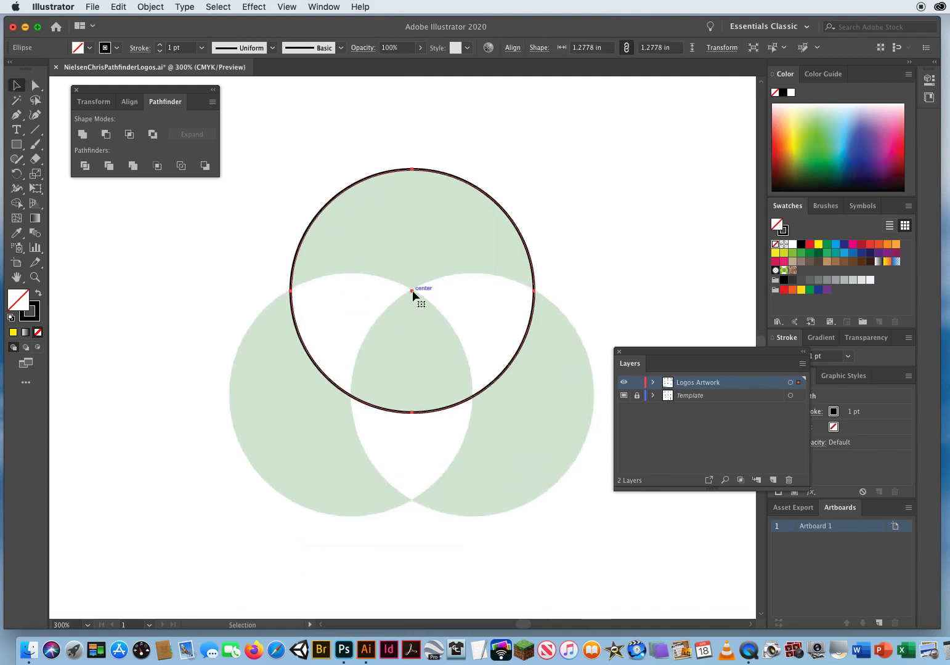
pyautogui.moveTo(412, 290); pyautogui.dragTo(352, 398)
pyautogui.press('alt')
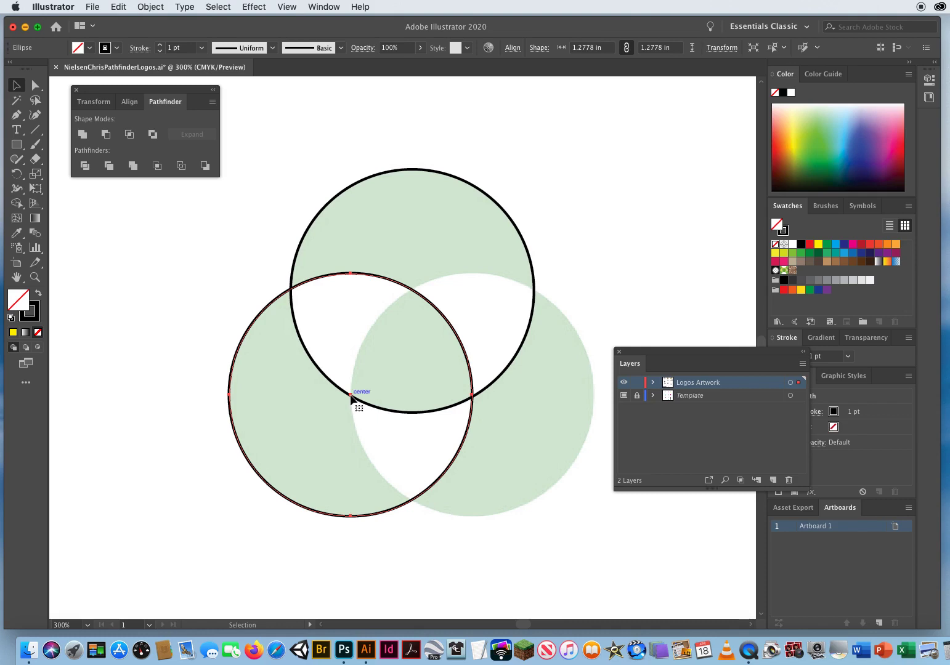
# Place a horizontally aligned duplicate of the lower-left circle over the template's lower-right circle and clear the selection.
pyautogui.moveTo(352, 396); pyautogui.dragTo(474, 398)
pyautogui.press('alt')
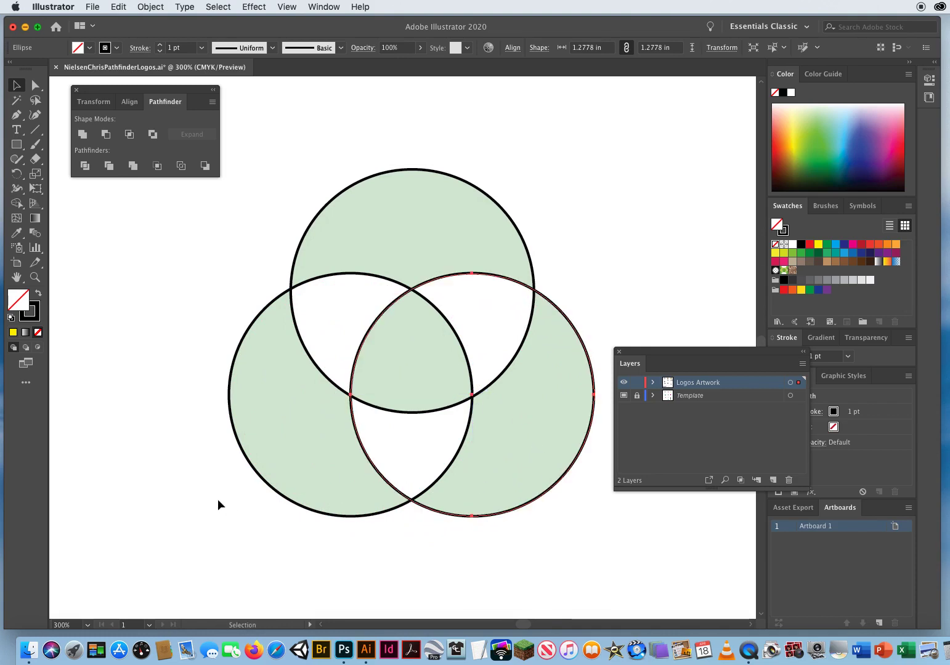
pyautogui.click(178, 406)
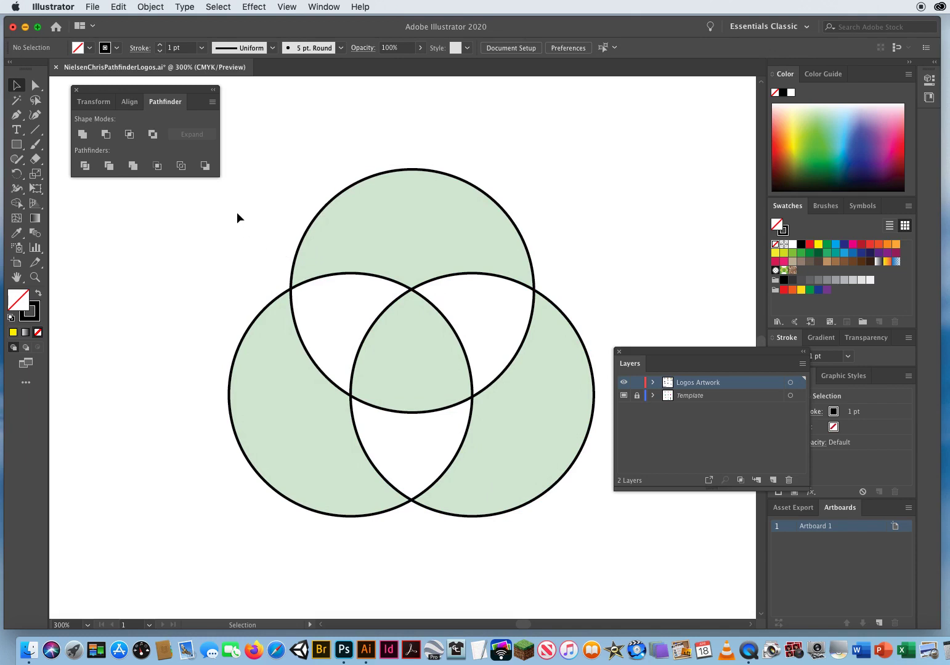
# Fill all three overlapping circles with a medium green from the colour spectrum and clear the selection.
pyautogui.moveTo(237, 213); pyautogui.dragTo(557, 437)
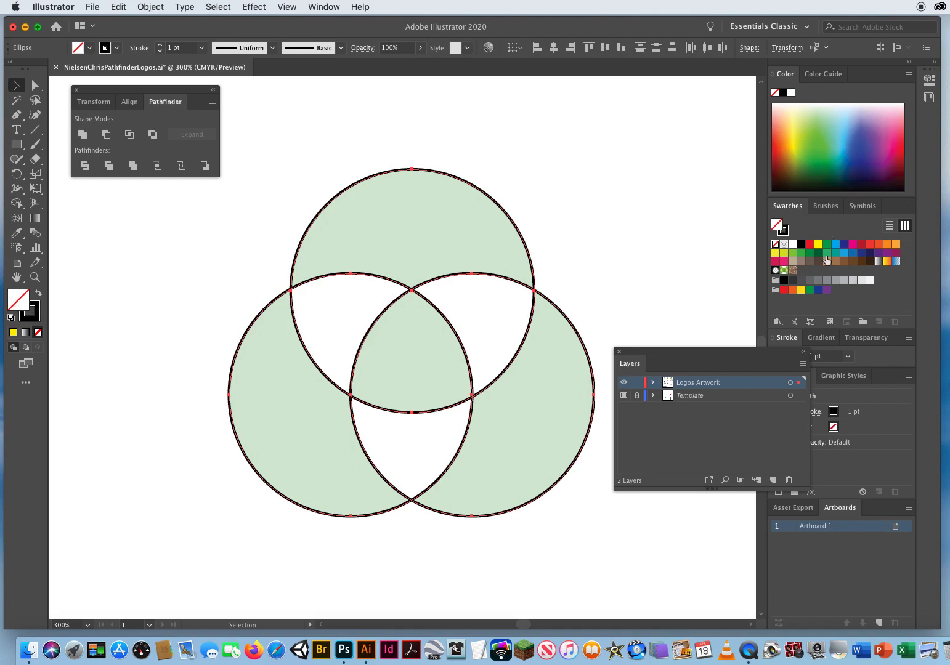
pyautogui.click(820, 119)
pyautogui.click(819, 128)
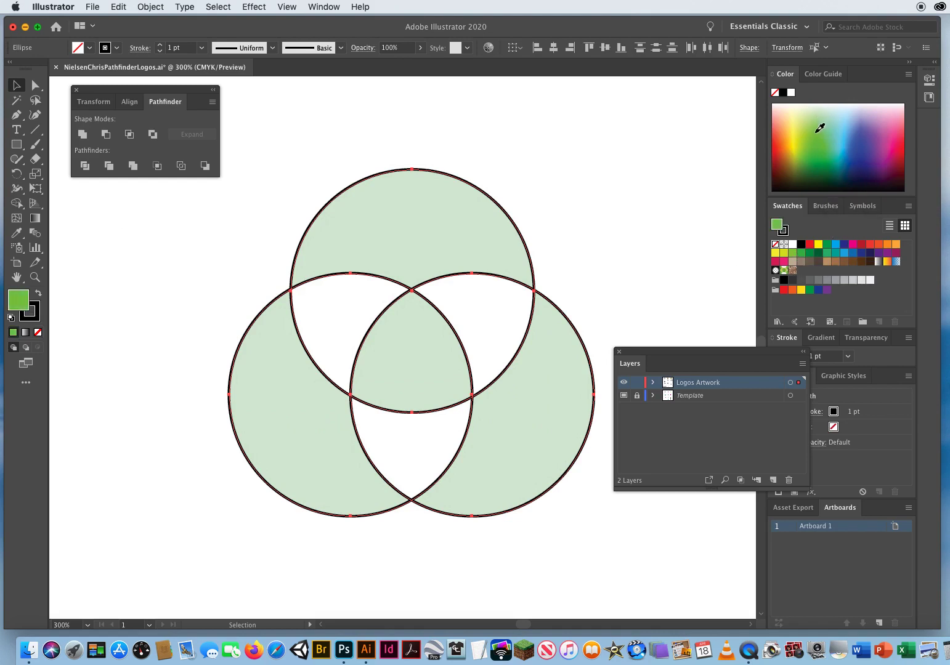
pyautogui.click(820, 128)
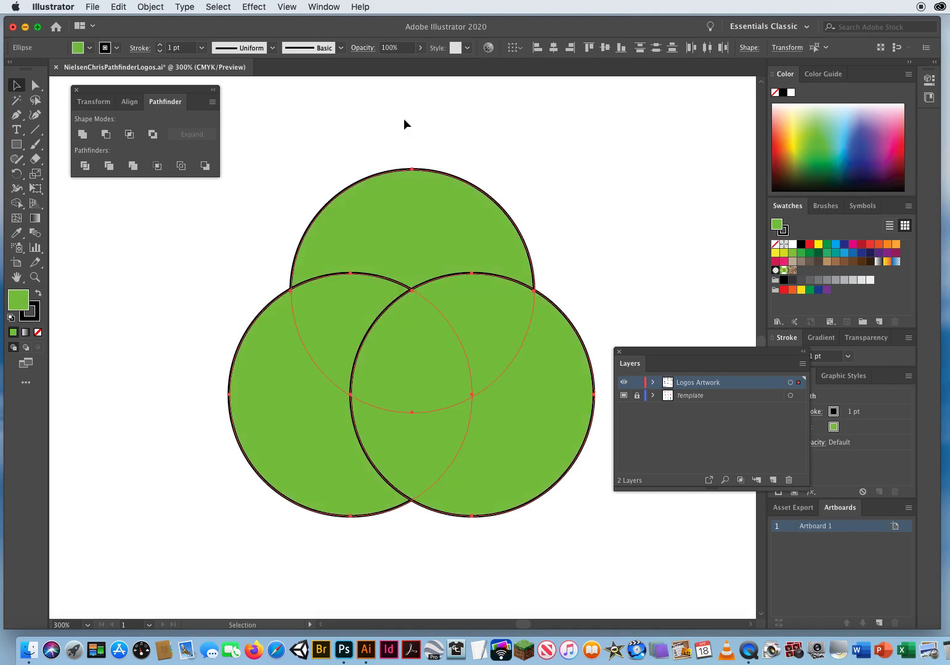
pyautogui.click(274, 147)
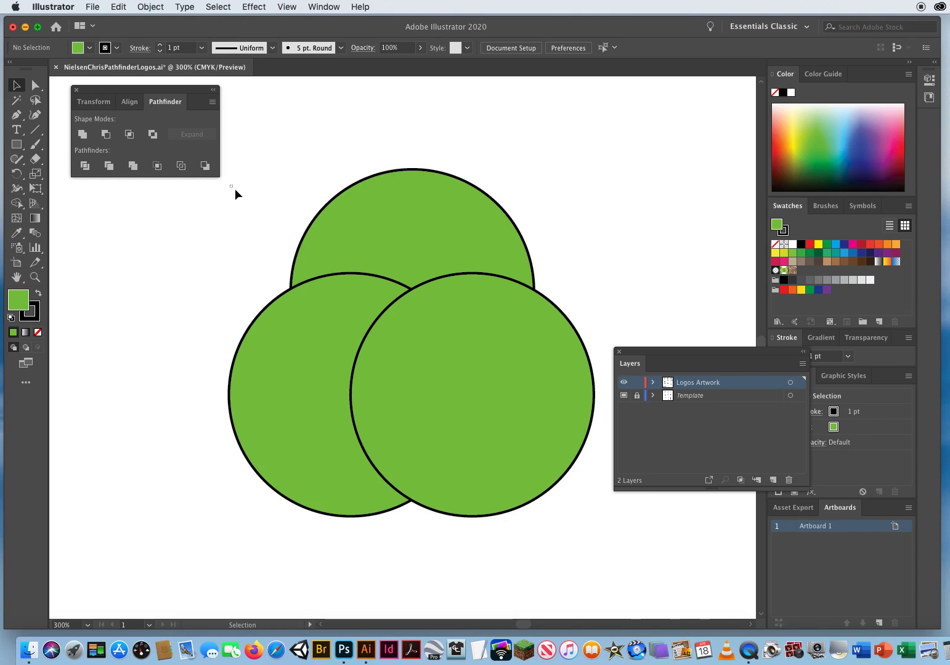
# Divide the three overlapping green circles into separate pieces with the Pathfinder Divide operation and clear the selection.
pyautogui.moveTo(235, 188); pyautogui.dragTo(545, 443)
pyautogui.moveTo(634, 356); pyautogui.dragTo(675, 108)
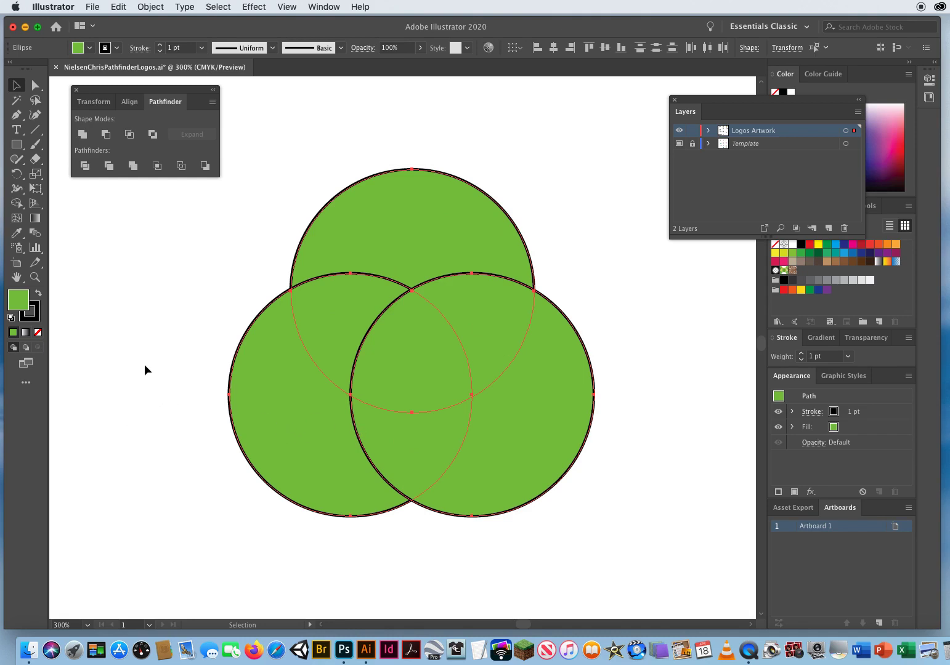
pyautogui.moveTo(280, 217); pyautogui.dragTo(600, 454)
pyautogui.click(85, 166)
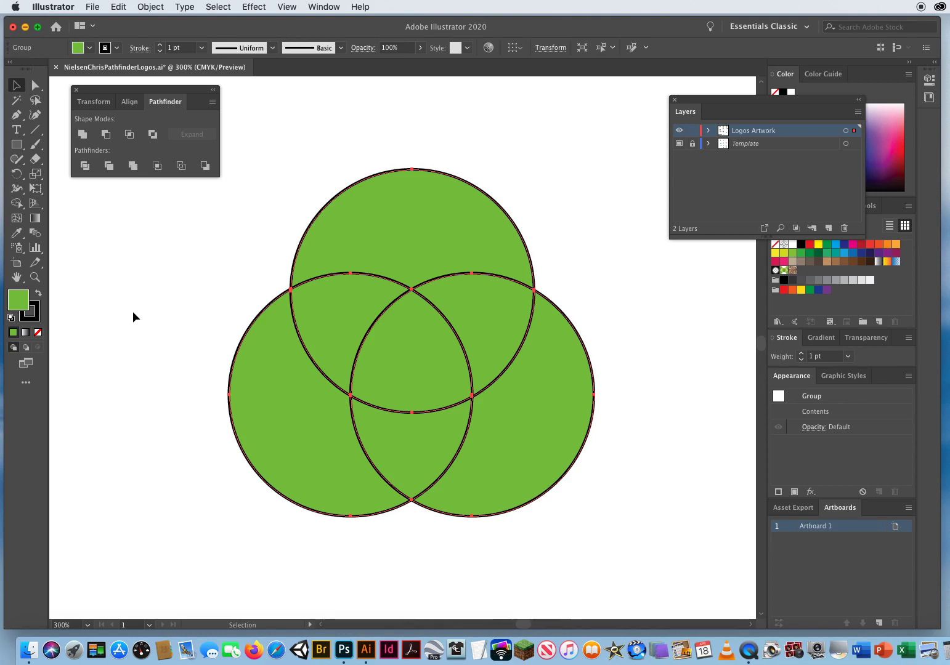
pyautogui.click(172, 297)
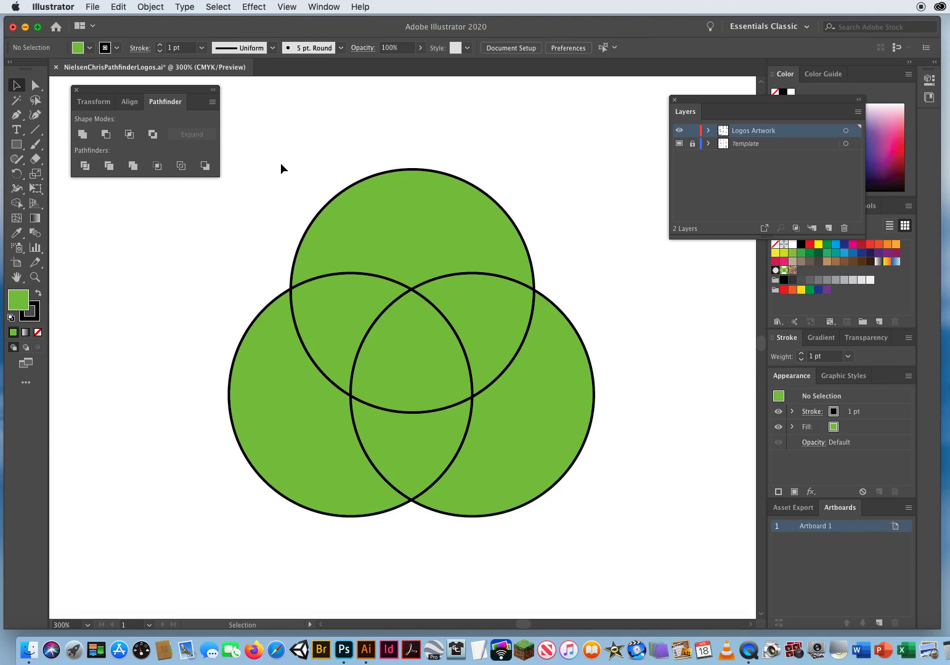
# Ungroup the divided green circle pieces so each can be moved individually, and clear the selection.
pyautogui.click(500, 310)
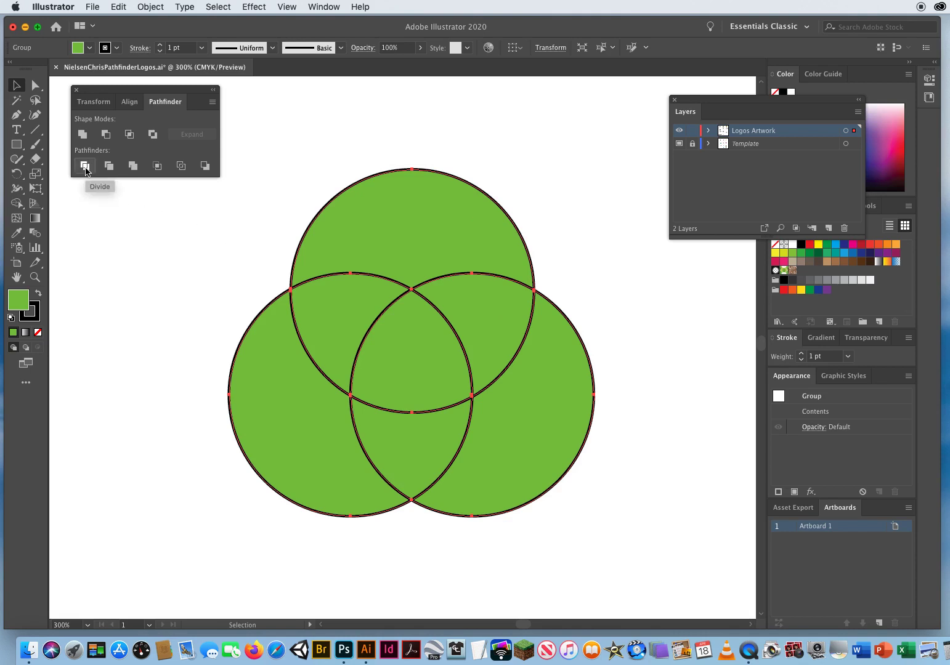
pyautogui.click(151, 6)
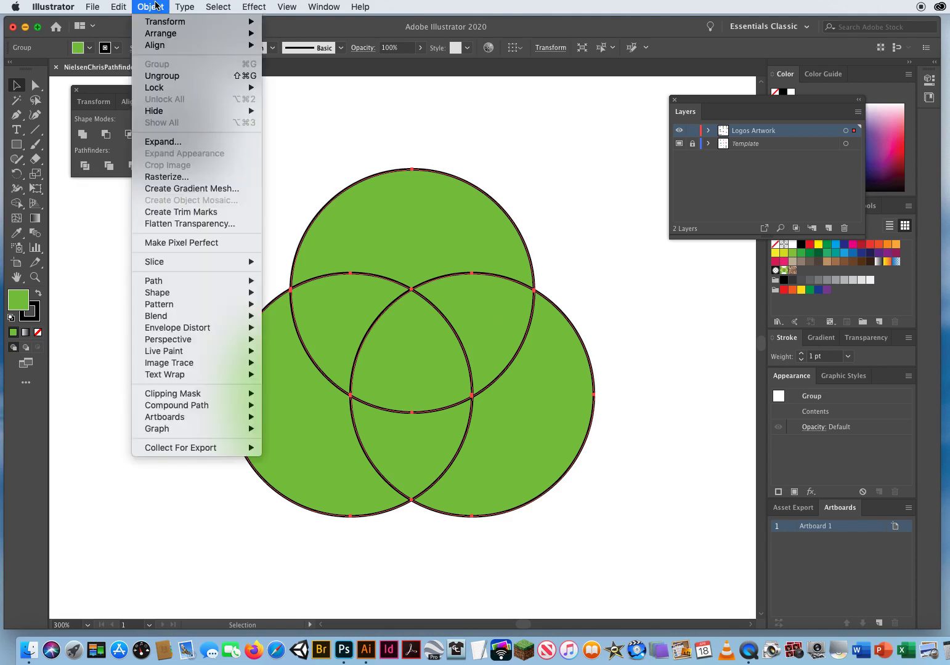
pyautogui.click(164, 75)
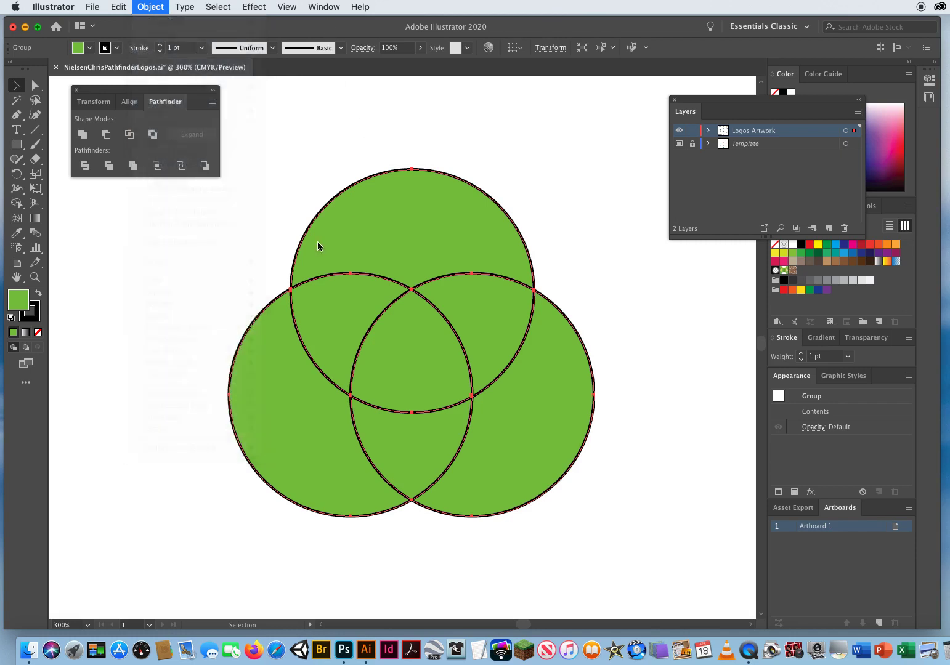
pyautogui.moveTo(240, 135); pyautogui.dragTo(657, 570)
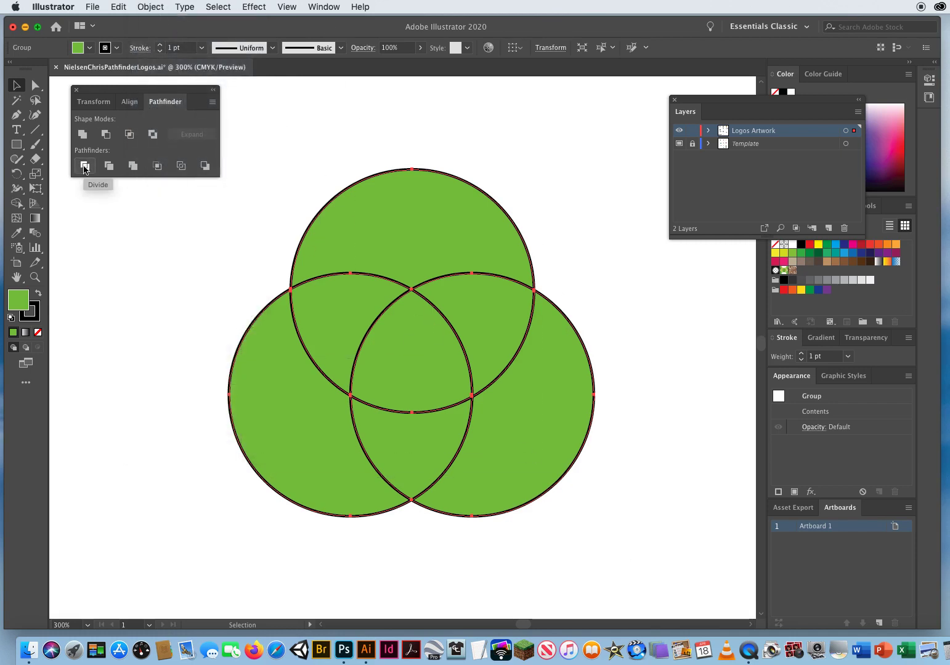
pyautogui.click(151, 8)
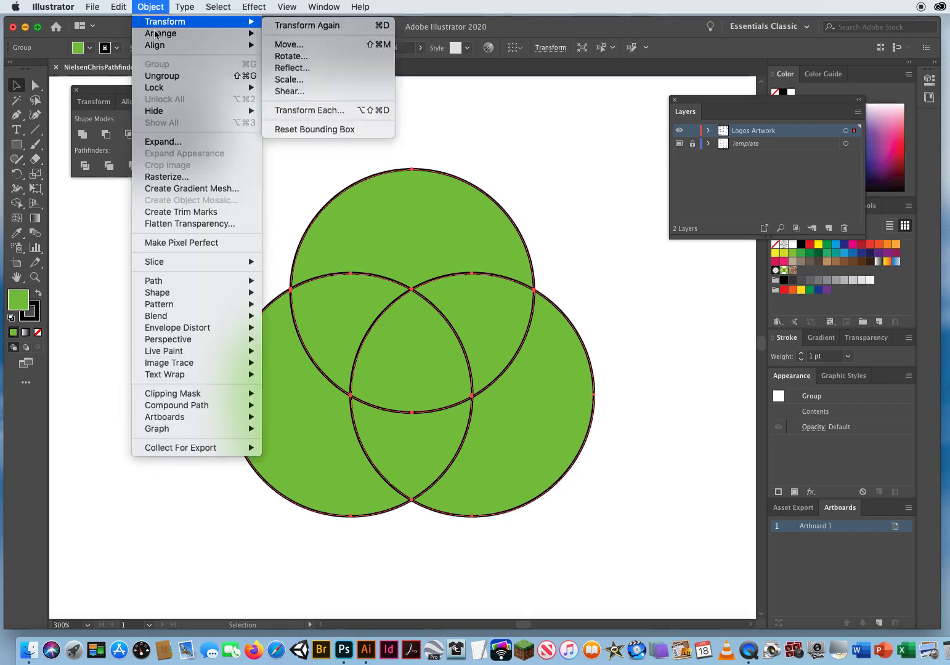
pyautogui.click(158, 78)
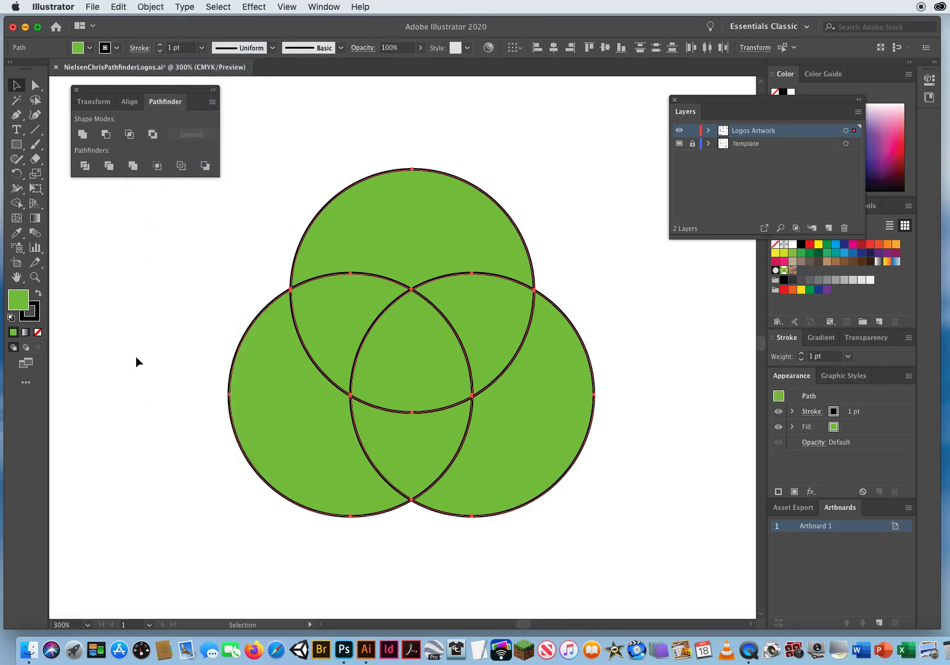
pyautogui.click(188, 247)
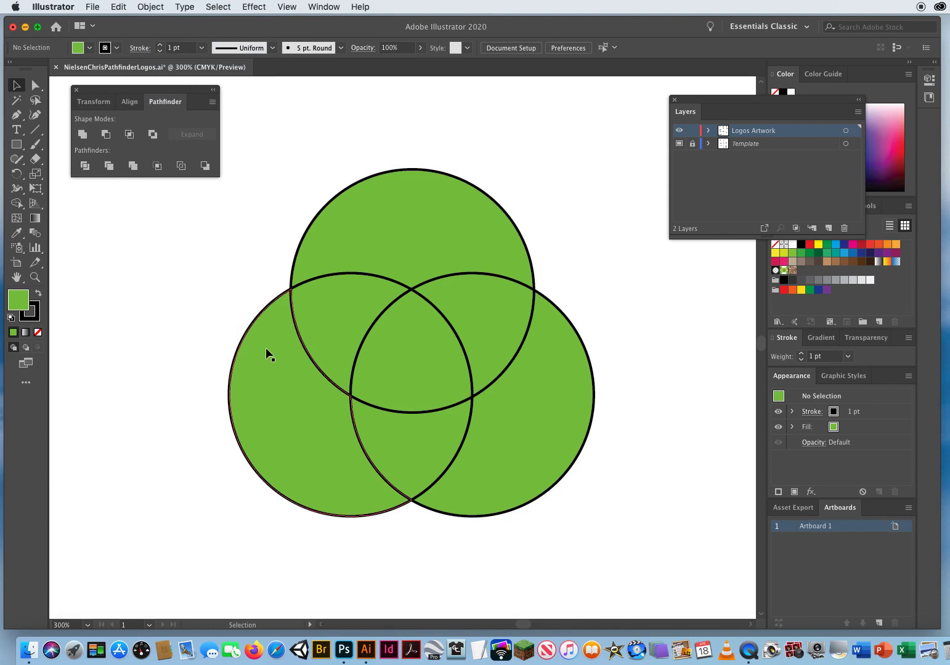
# Delete the three overlap pieces surrounding the central green piece, keeping the centre, and save the document.
pyautogui.moveTo(333, 314); pyautogui.dragTo(127, 298)
pyautogui.press('BackSpace')
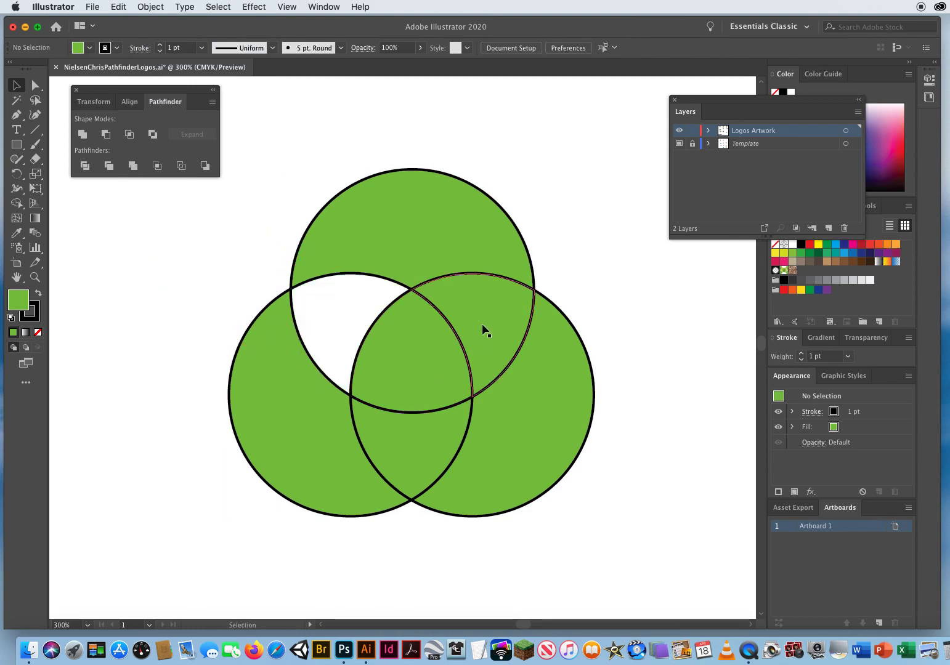
pyautogui.moveTo(482, 320); pyautogui.dragTo(586, 195)
pyautogui.press('BackSpace')
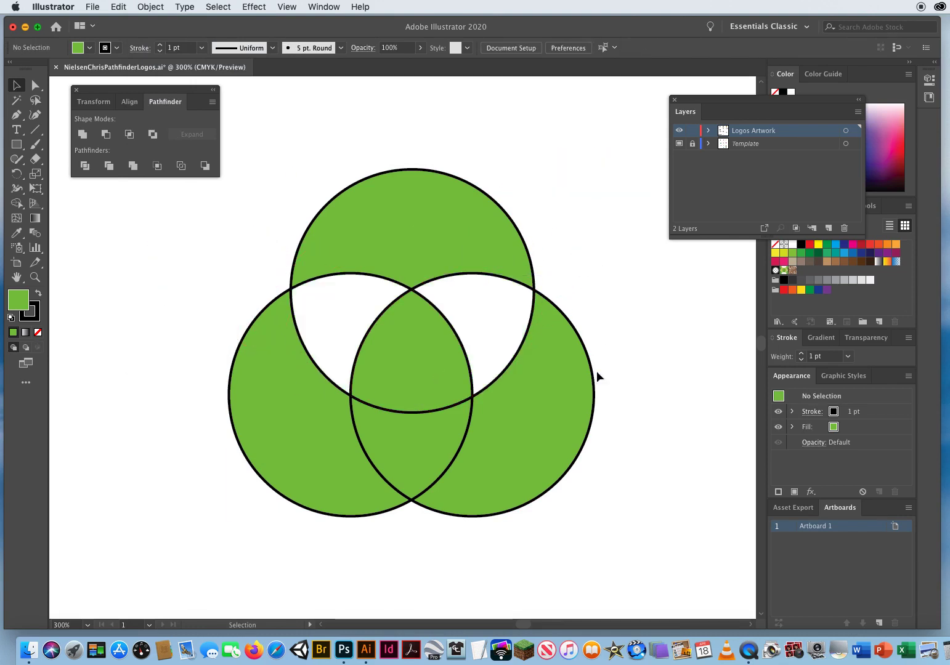
pyautogui.moveTo(365, 406); pyautogui.dragTo(129, 278)
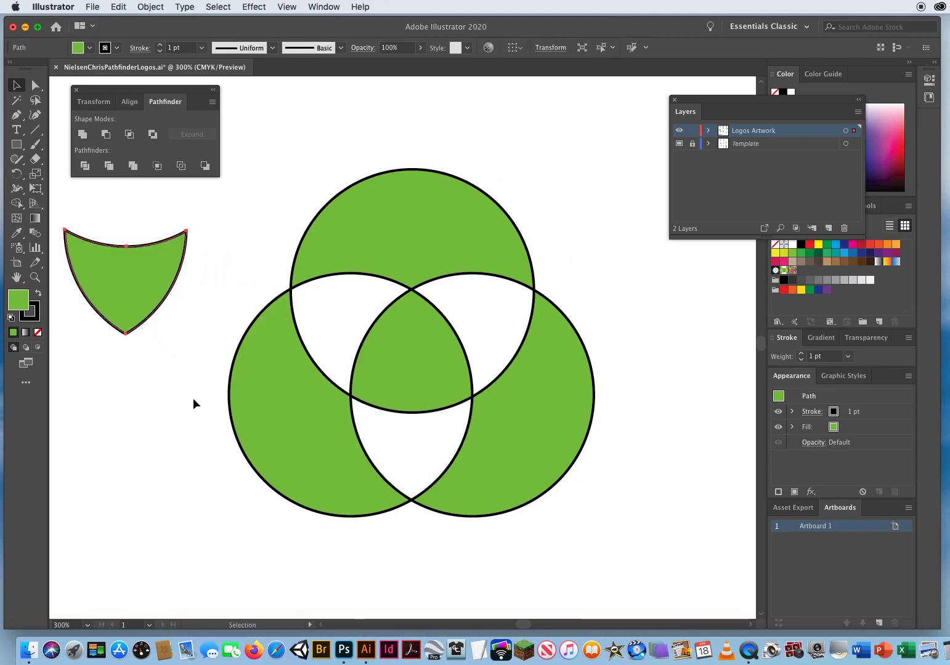
pyautogui.press('BackSpace')
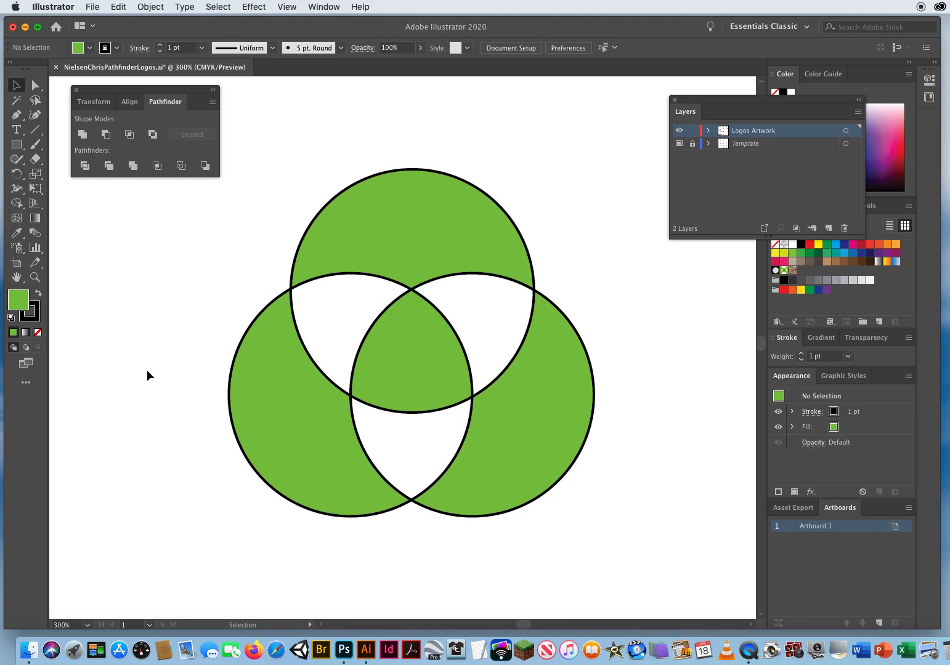
pyautogui.press('super+s')
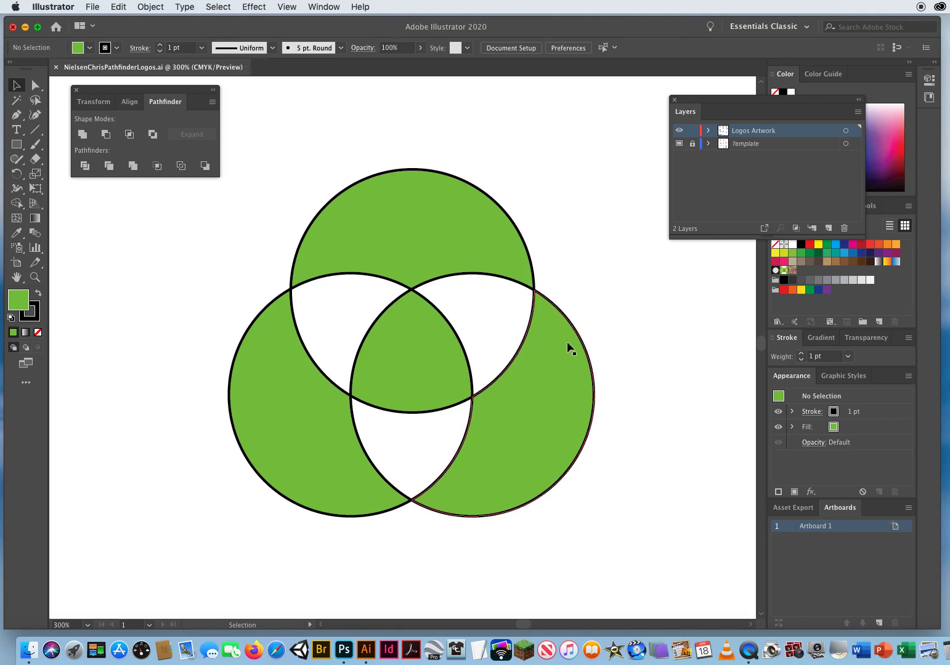
# Move the unfilled 1.5 in circle above the woven blue-and-orange star template straight down and centre it on the template.
pyautogui.press('space')
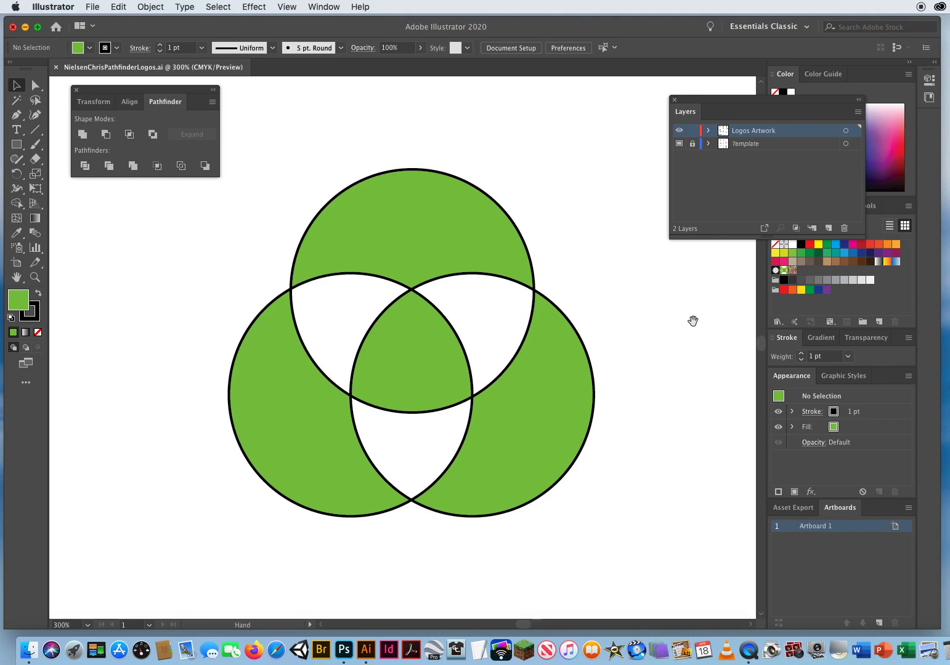
pyautogui.moveTo(709, 324); pyautogui.dragTo(146, 326)
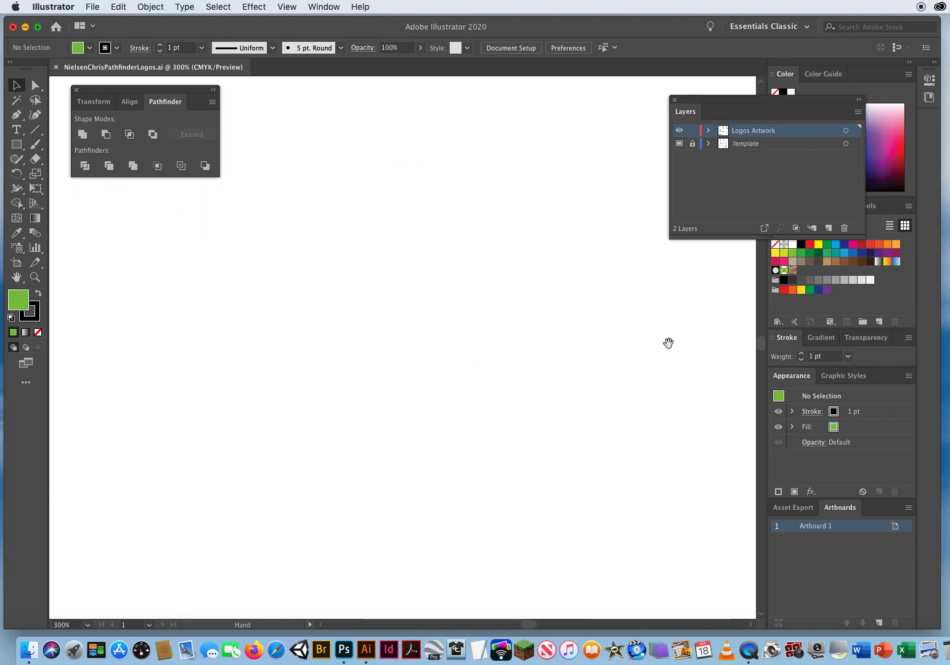
pyautogui.moveTo(668, 343); pyautogui.dragTo(174, 345)
pyautogui.moveTo(606, 349); pyautogui.dragTo(458, 369)
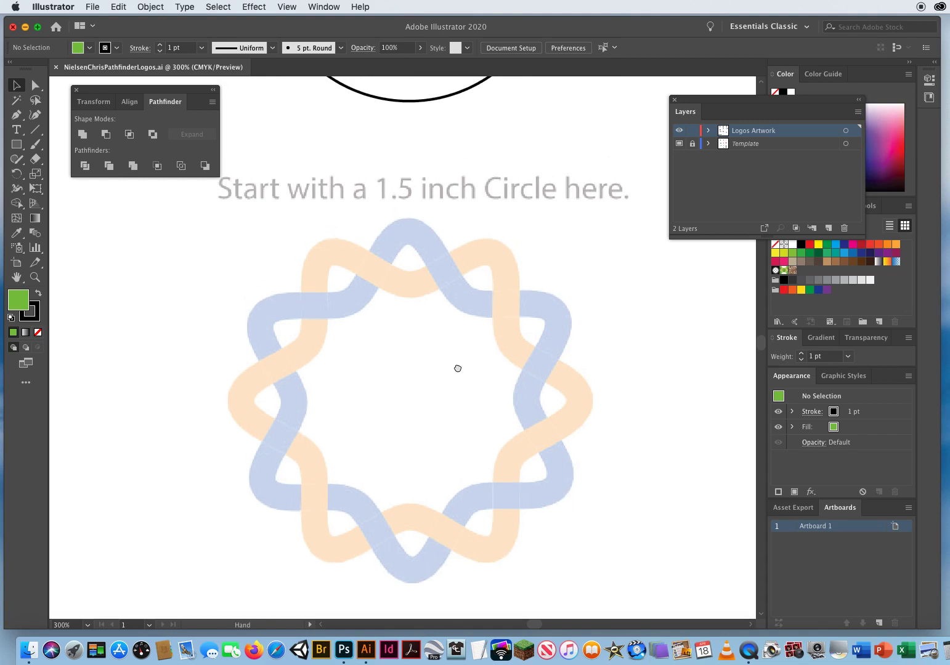
pyautogui.click(410, 102)
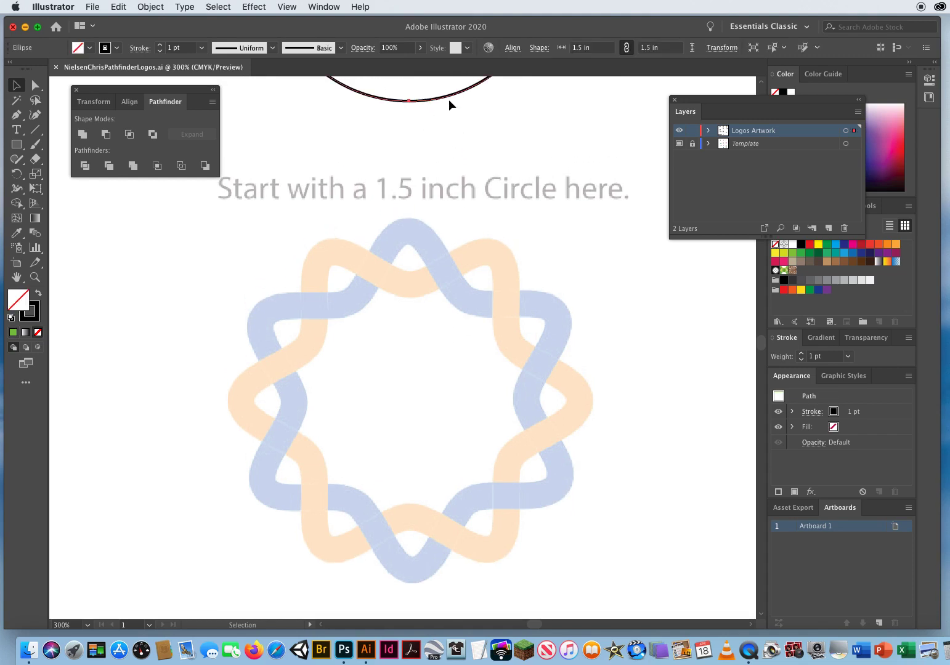
pyautogui.moveTo(449, 102)
pyautogui.mouseDown()
pyautogui.moveTo(454, 497)
pyautogui.moveTo(441, 484)
pyautogui.moveTo(450, 485)
pyautogui.mouseUp()
pyautogui.scroll(-3, 448, 431)
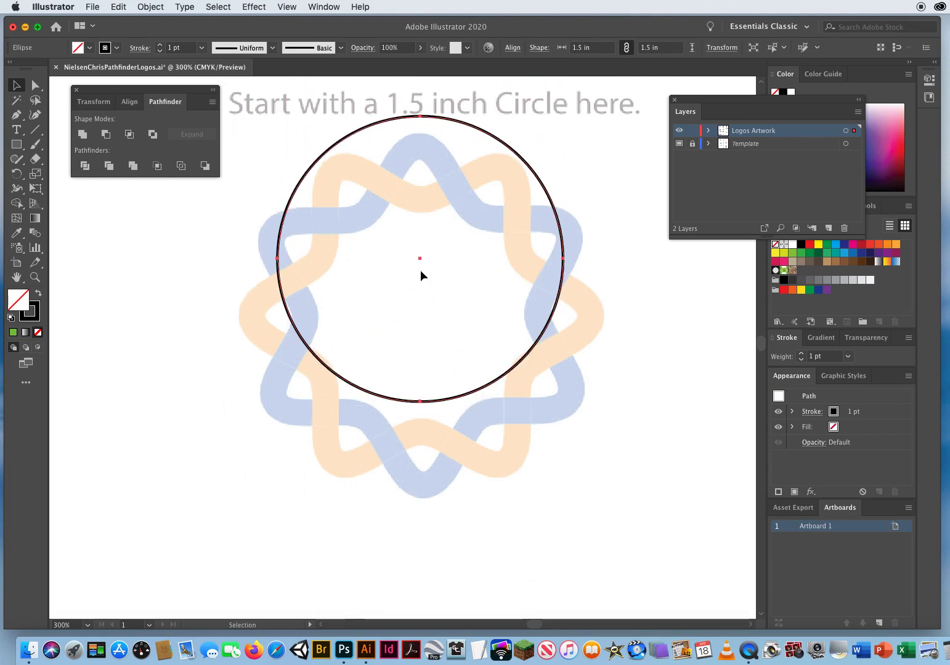
pyautogui.moveTo(420, 258); pyautogui.dragTo(421, 315)
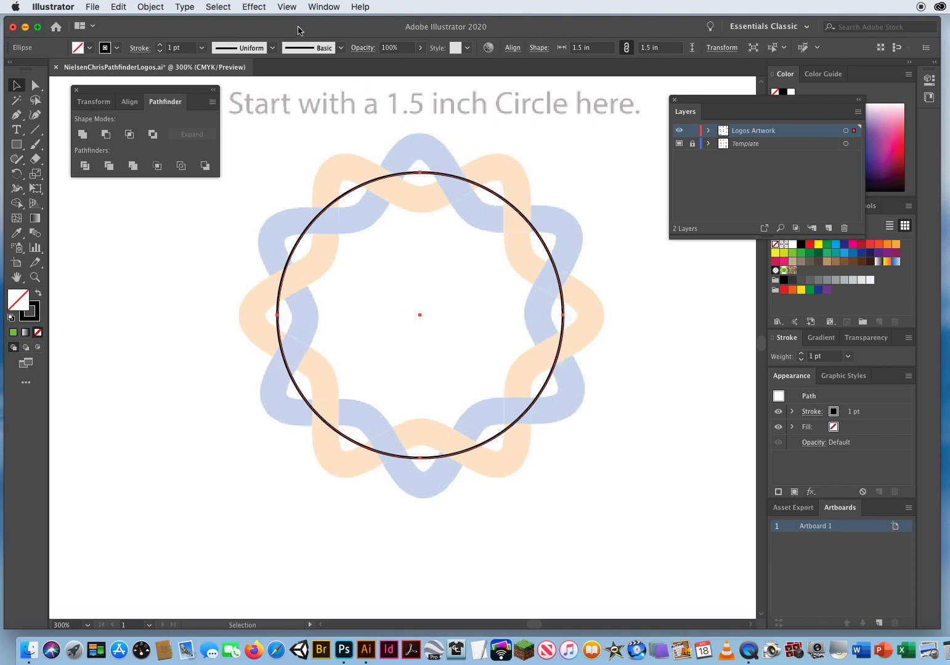
# Apply a Zig Zag effect to the circle with an absolute size of 0.14 in, 2 ridges per segment and smooth points.
pyautogui.click(253, 8)
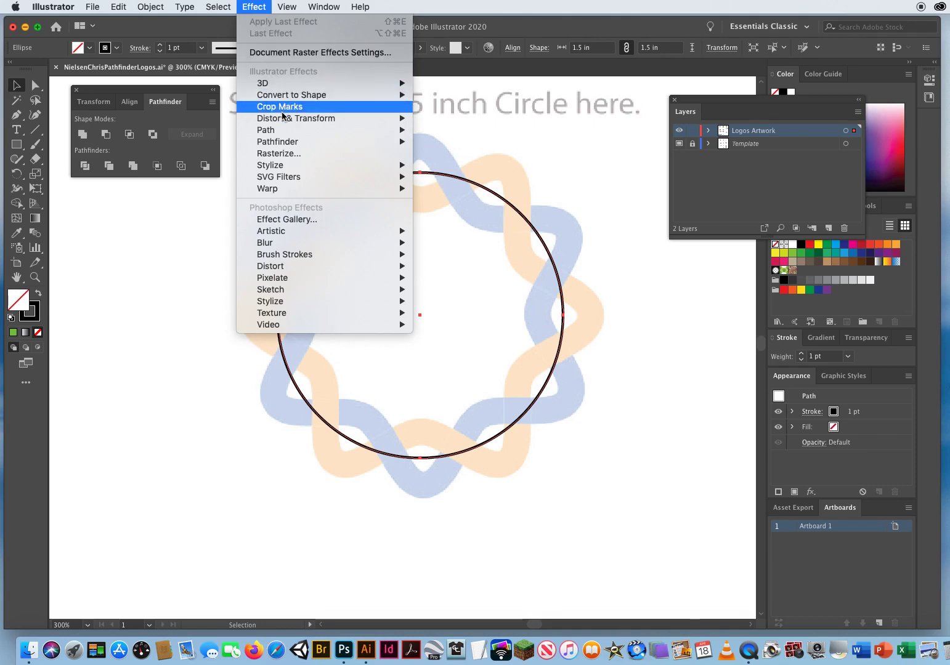
pyautogui.moveTo(277, 121)
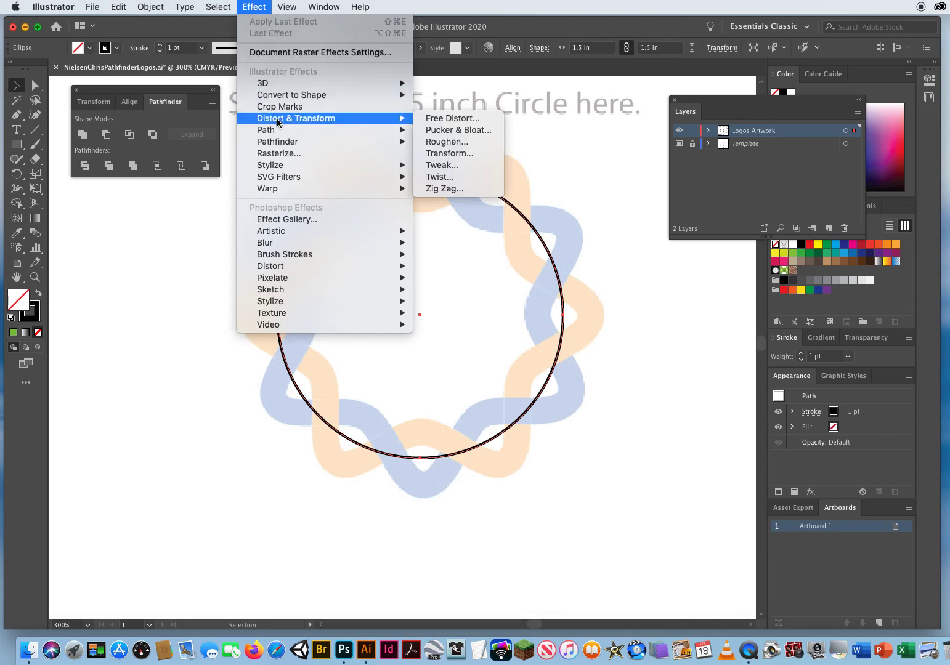
pyautogui.moveTo(277, 270)
pyautogui.click(457, 189)
pyautogui.moveTo(681, 230); pyautogui.dragTo(635, 116)
pyautogui.click(593, 267)
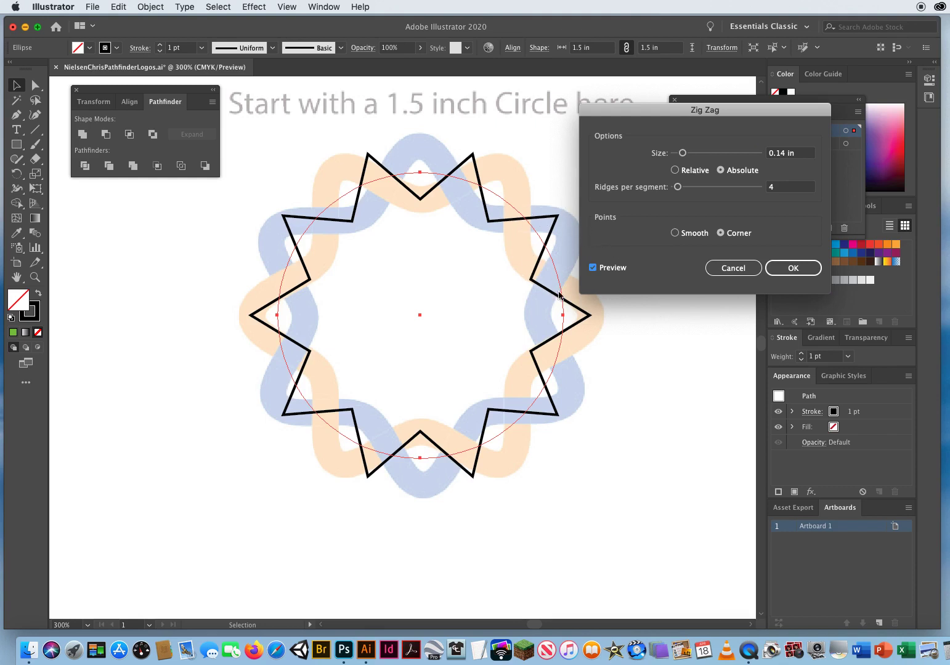
pyautogui.click(675, 233)
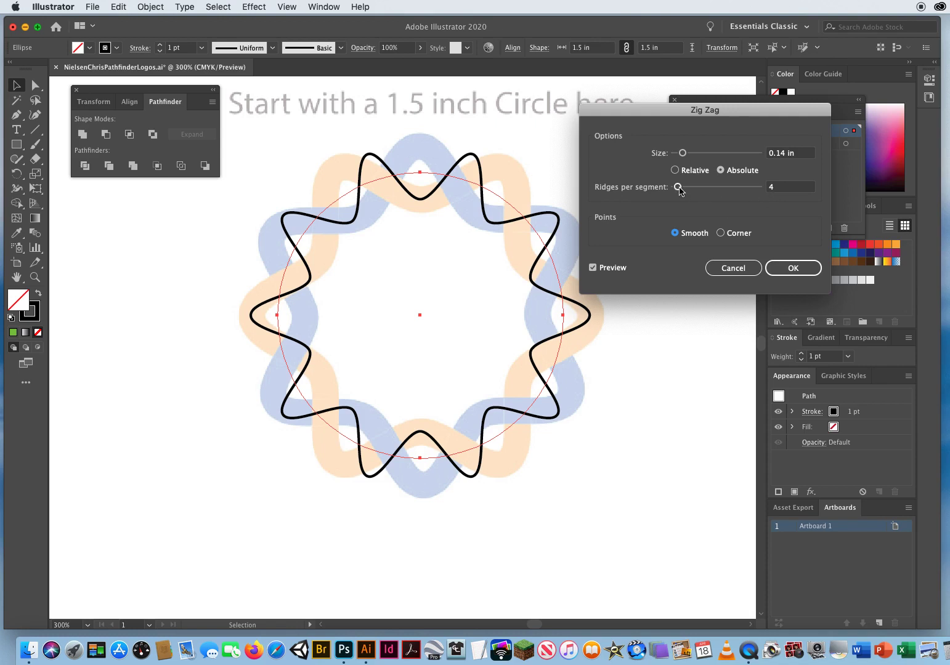
pyautogui.moveTo(678, 187); pyautogui.dragTo(675, 189)
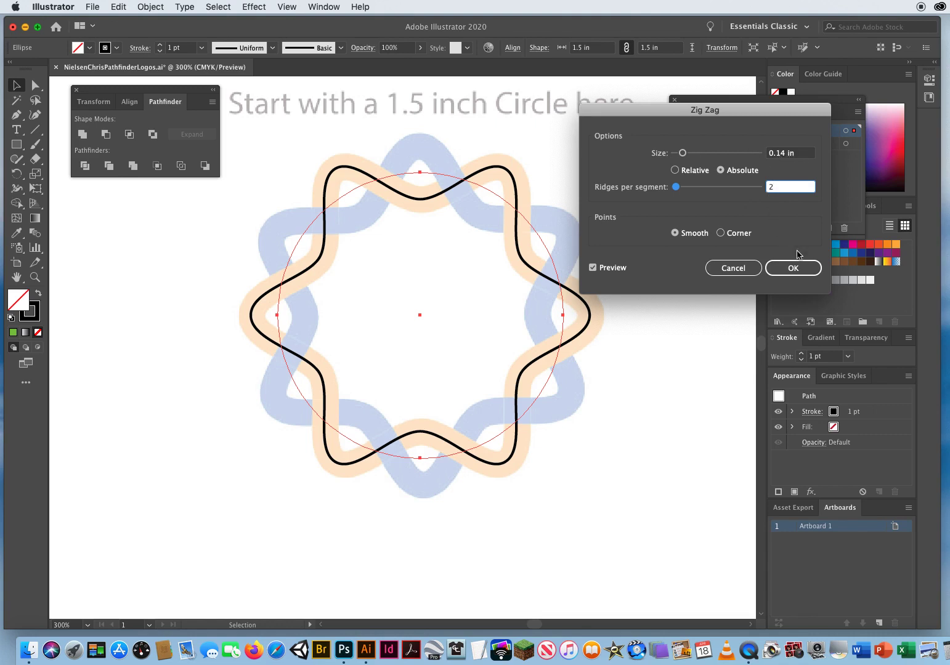
pyautogui.click(795, 269)
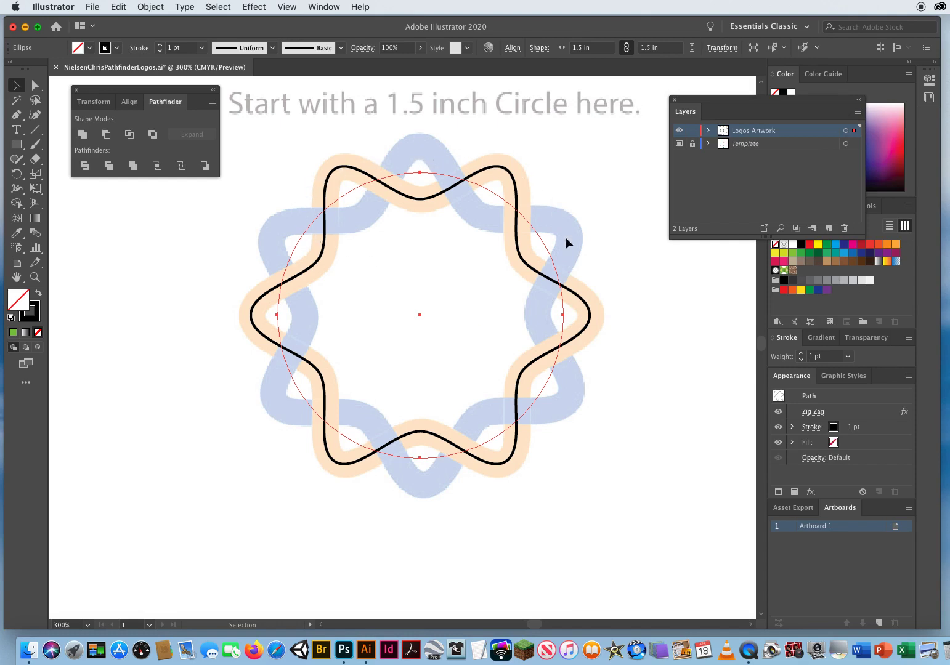
# Check the zig-zagged circle in outline view, return to the normal preview and expand its appearance into a real wavy path.
pyautogui.click(287, 8)
pyautogui.click(291, 22)
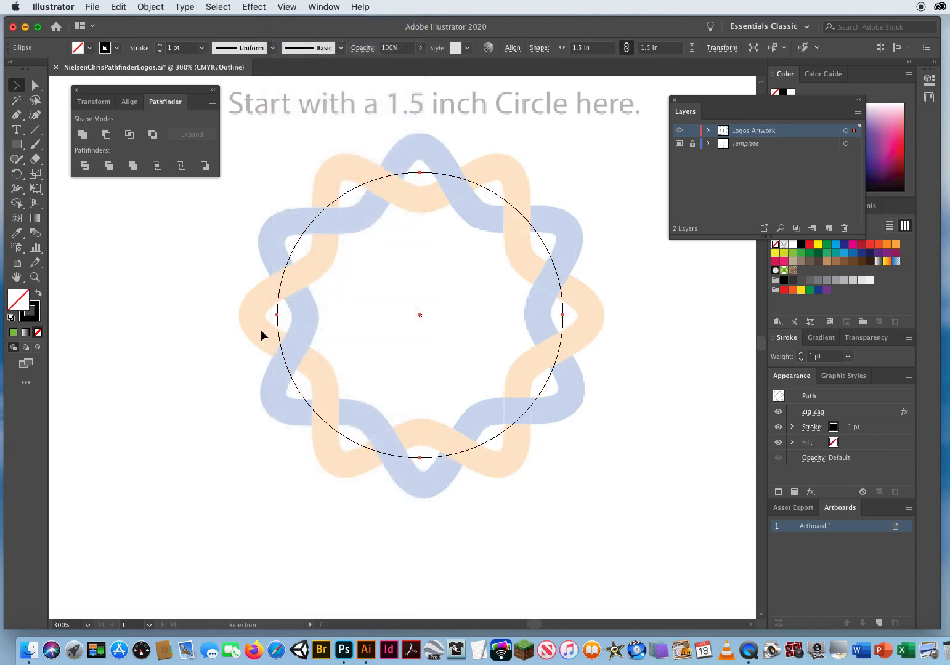
pyautogui.click(287, 7)
pyautogui.click(299, 22)
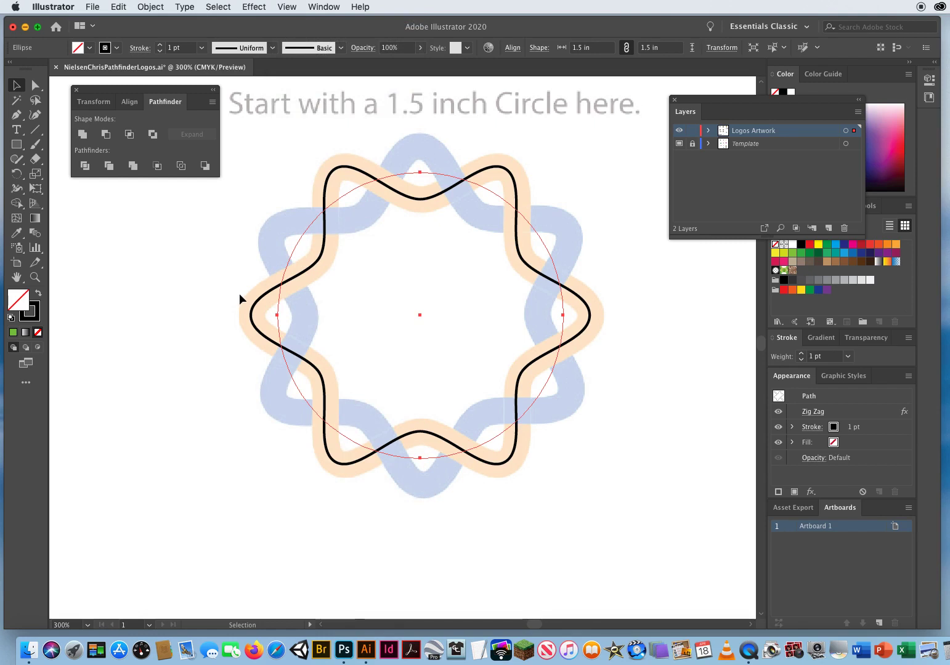
pyautogui.click(150, 7)
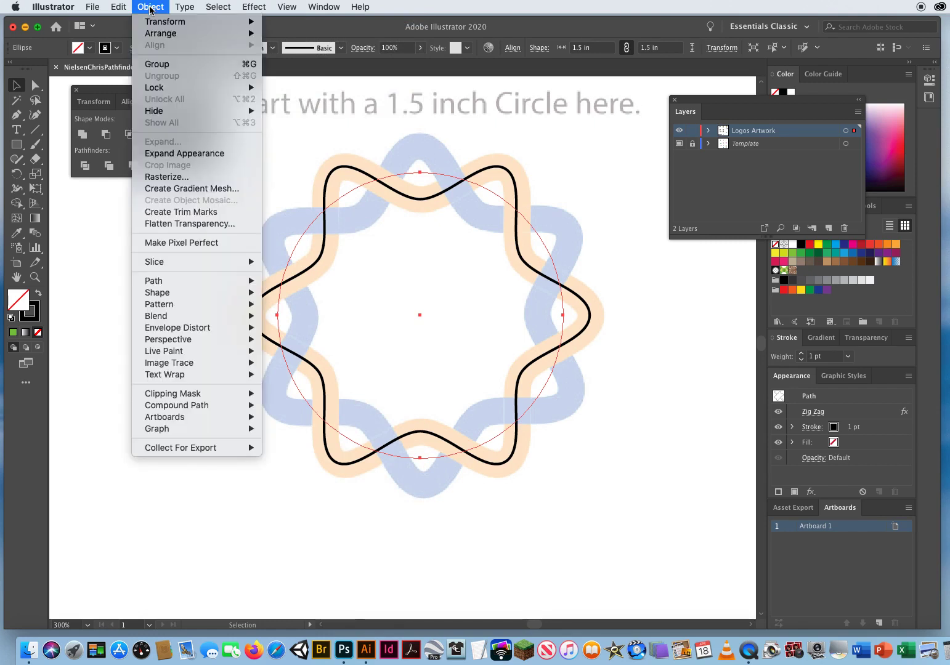
pyautogui.click(178, 156)
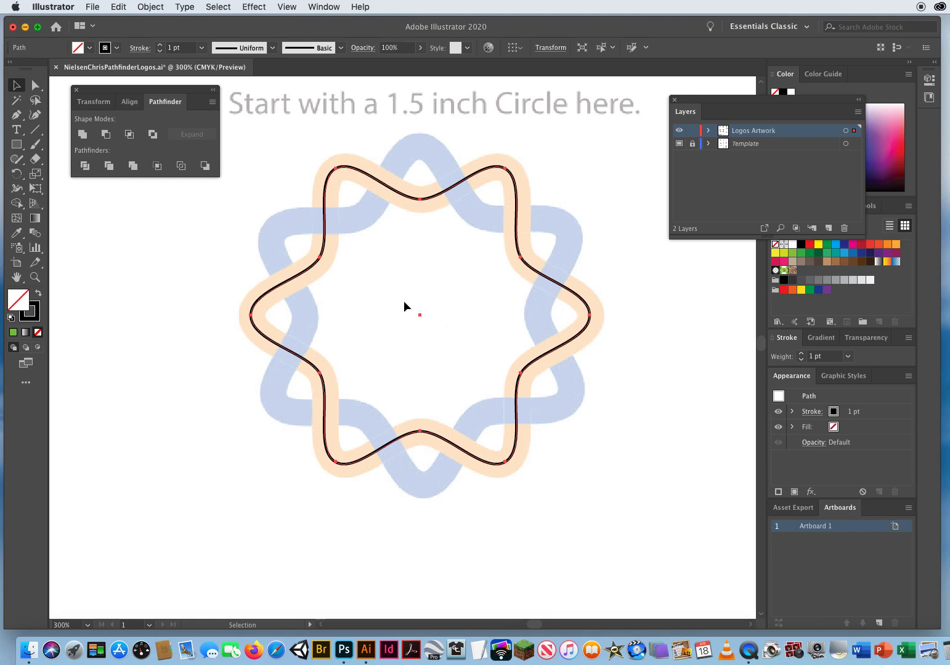
# Set the wavy star path's stroke weight to 10 pt to match the orange template band.
pyautogui.click(182, 48)
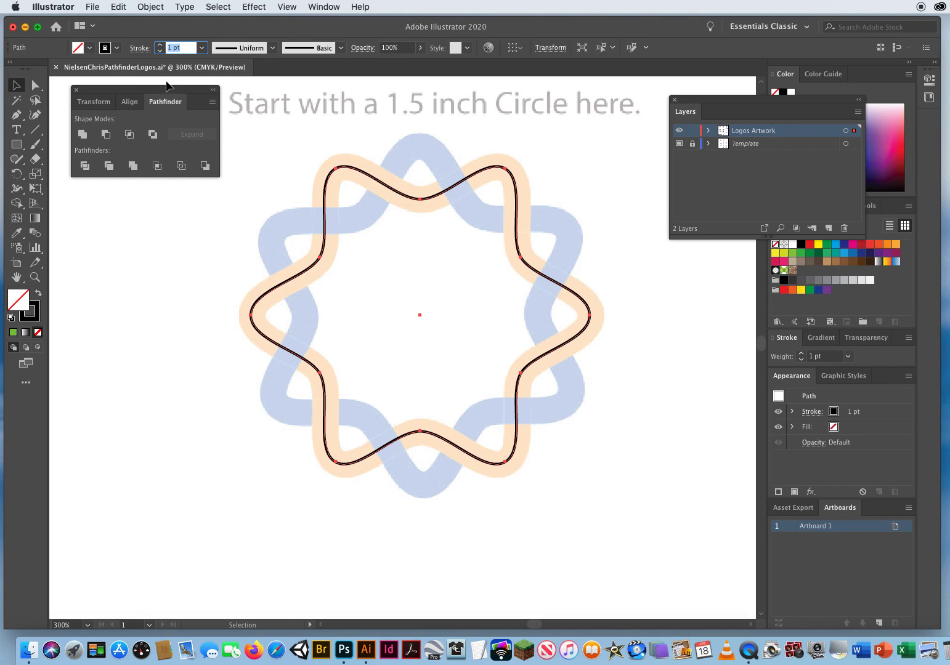
pyautogui.click(160, 45)
pyautogui.click(160, 45)
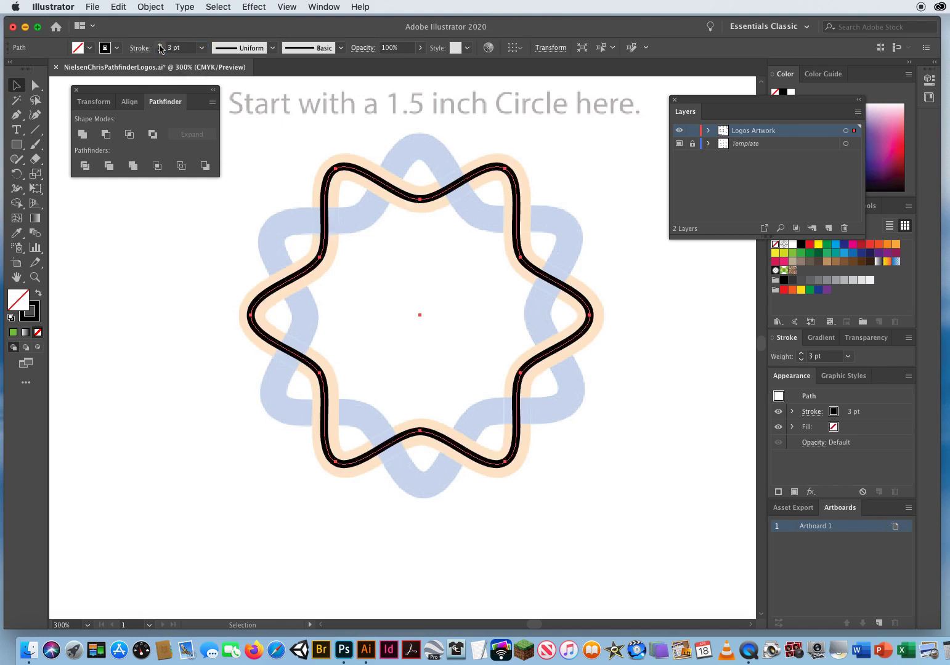
pyautogui.click(159, 45)
pyautogui.click(160, 46)
pyautogui.click(160, 46)
pyautogui.click(160, 46)
pyautogui.click(159, 45)
pyautogui.click(160, 46)
pyautogui.click(159, 46)
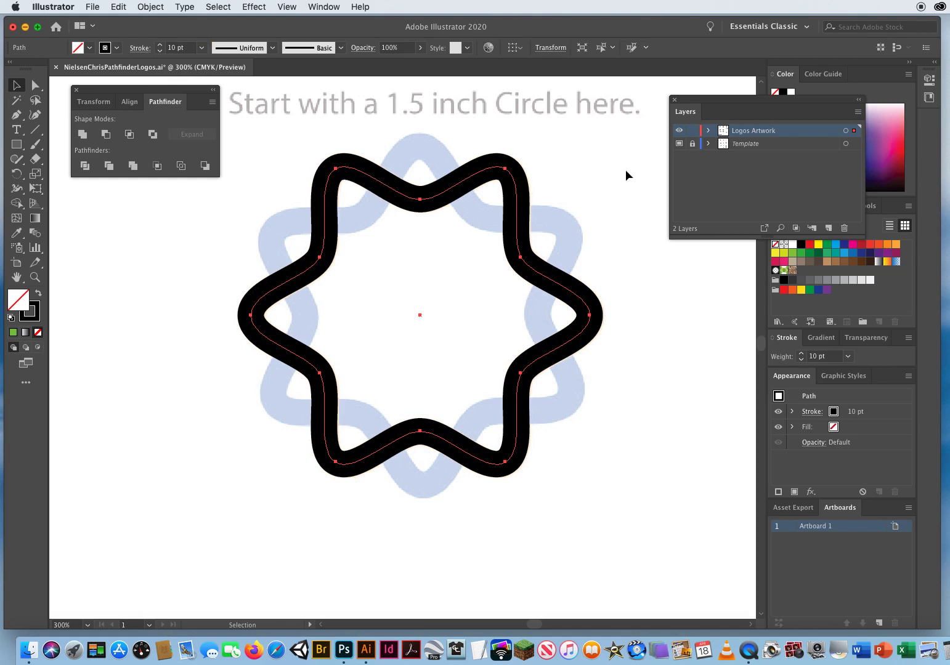
pyautogui.moveTo(699, 97); pyautogui.dragTo(547, 106)
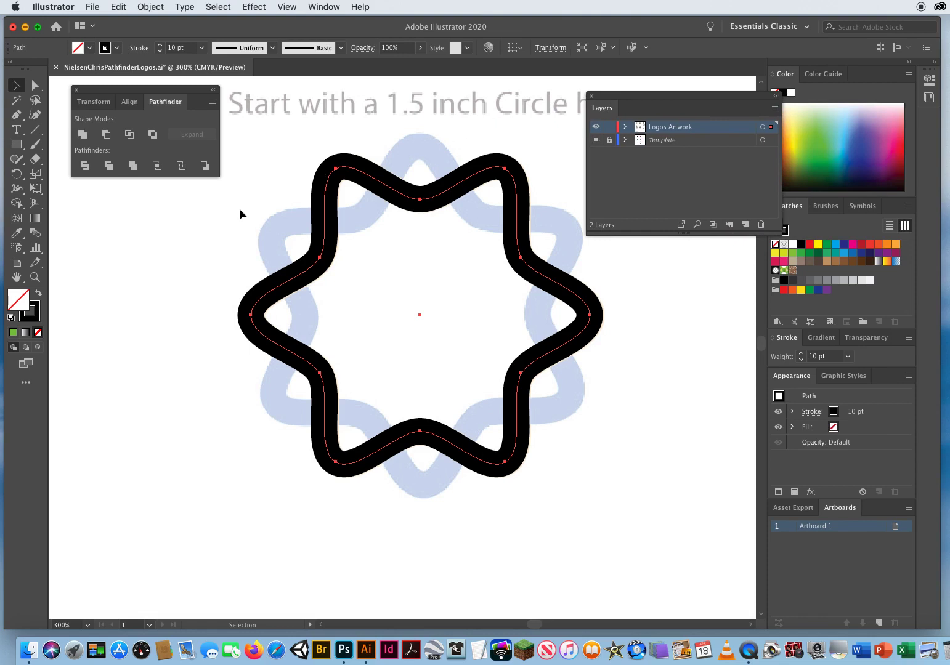
# Colour the wavy star's stroke orange and rotate a copy of it about its centre onto the blue template band.
pyautogui.click(31, 320)
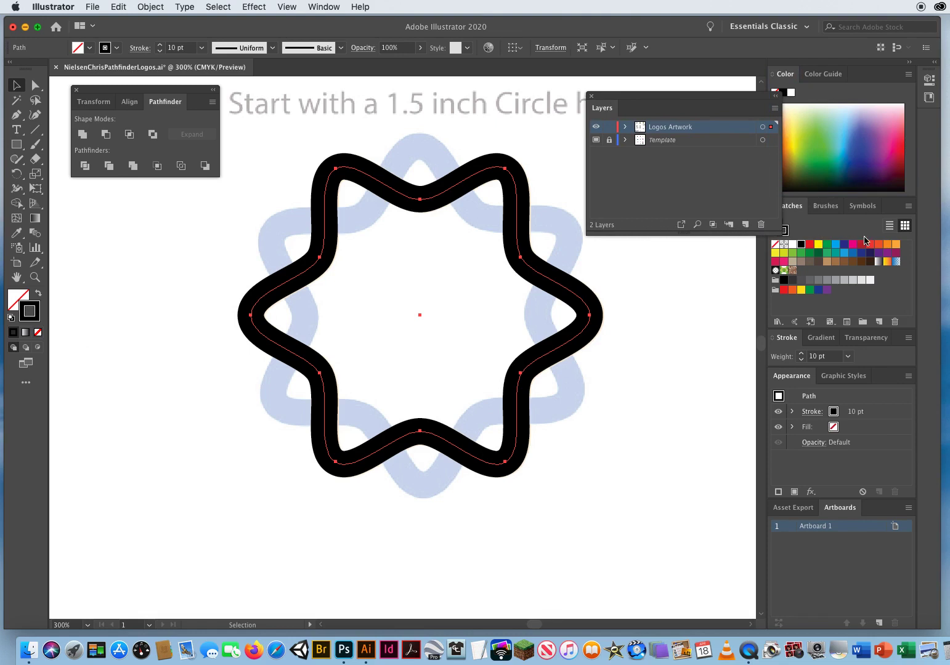
pyautogui.click(897, 244)
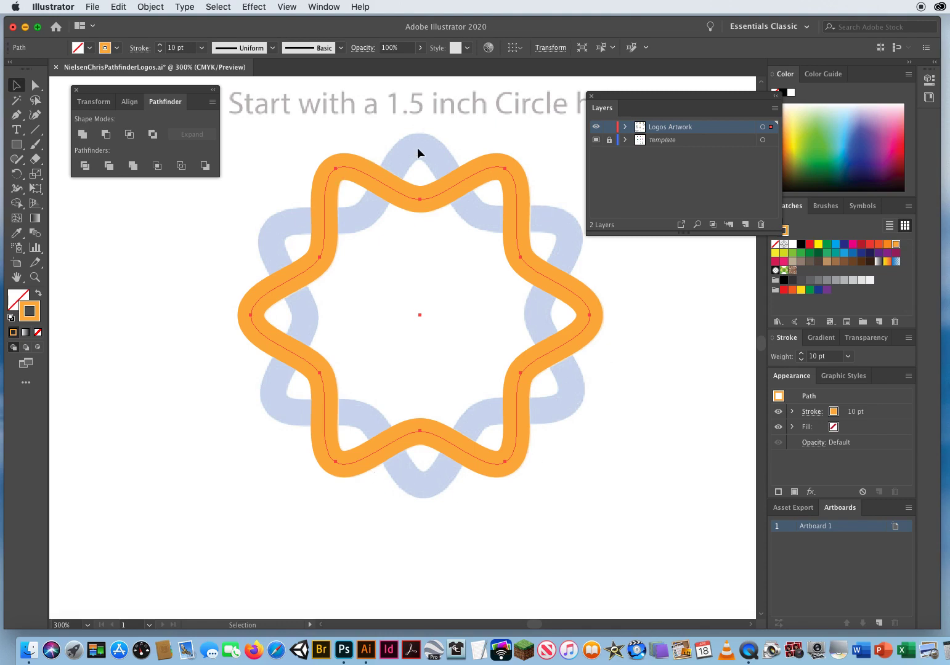
pyautogui.click(17, 175)
pyautogui.moveTo(335, 168); pyautogui.dragTo(421, 148)
pyautogui.press('alt')
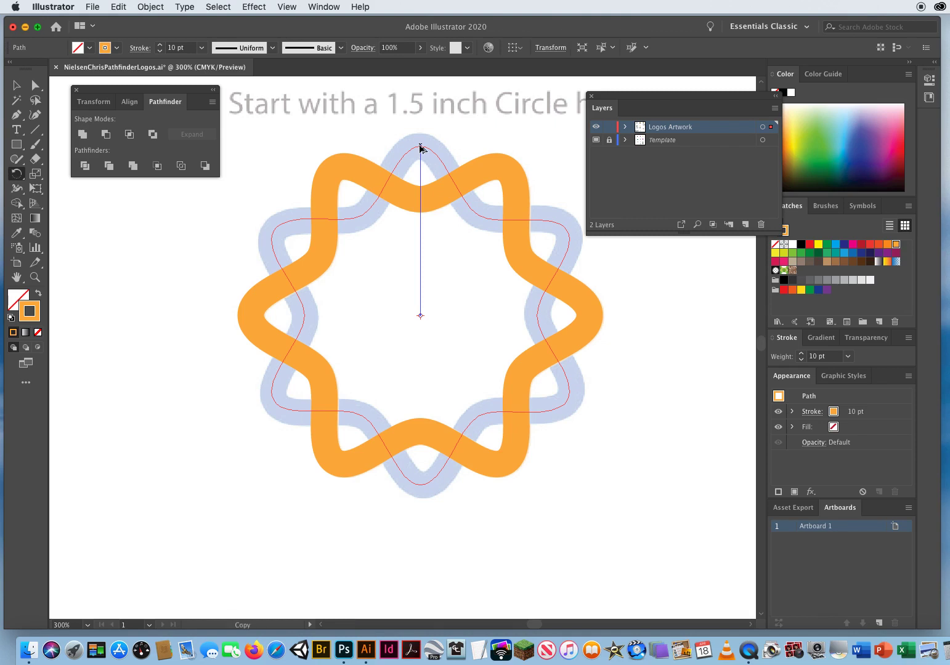
pyautogui.moveTo(421, 147); pyautogui.dragTo(420, 148)
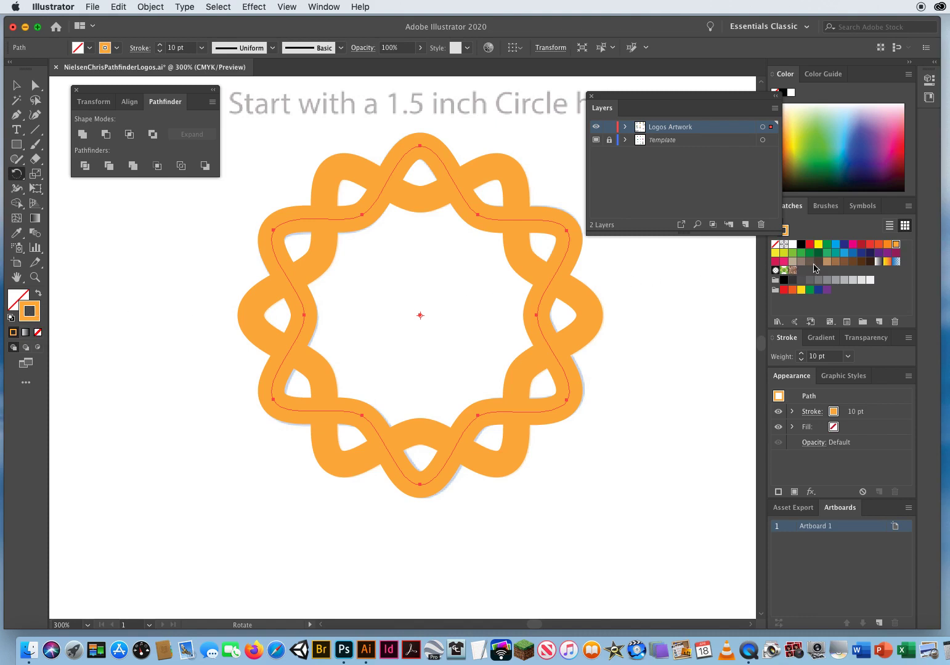
# Colour the rotated star copy's stroke blue and compare it with the template by briefly hiding the Logos Artwork layer.
pyautogui.click(853, 254)
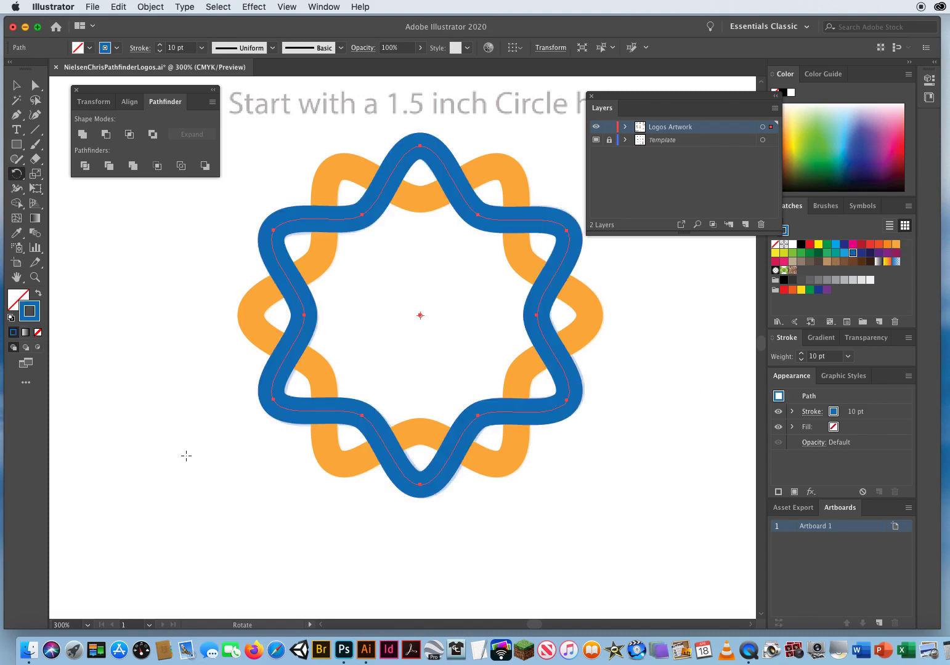
pyautogui.click(18, 86)
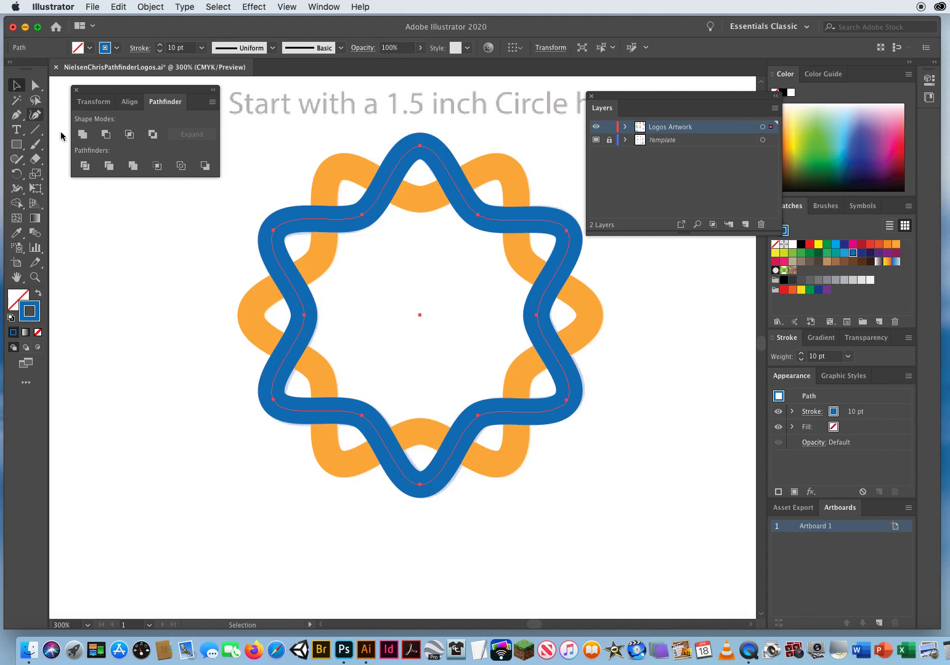
pyautogui.click(181, 367)
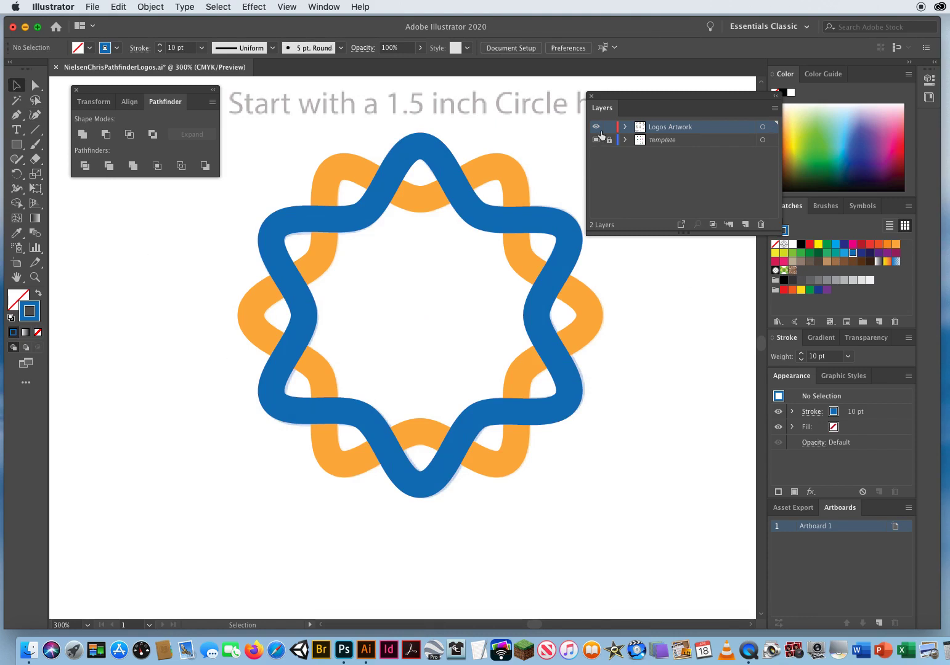
pyautogui.click(596, 127)
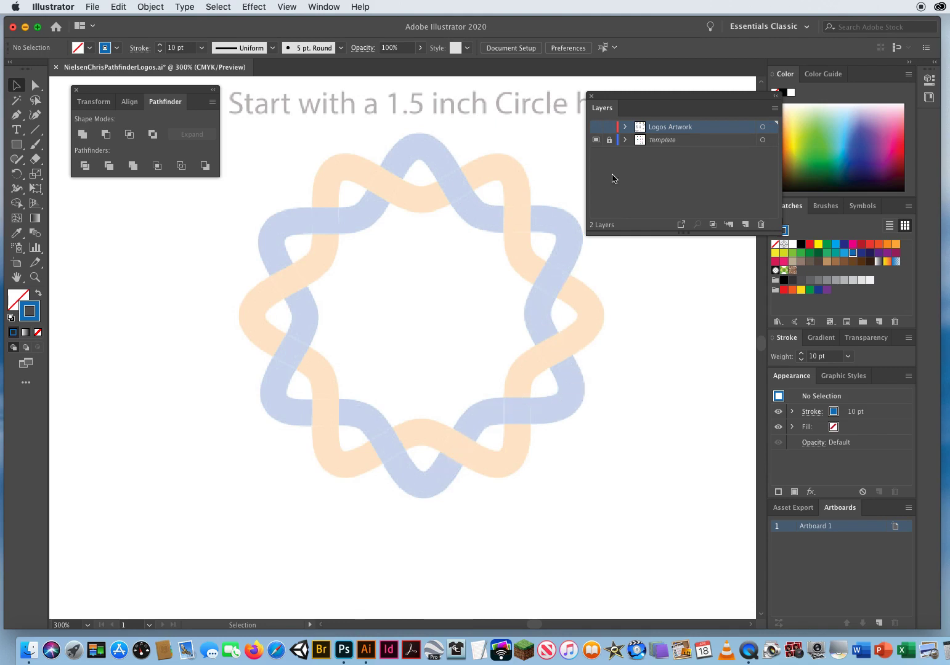
pyautogui.click(596, 126)
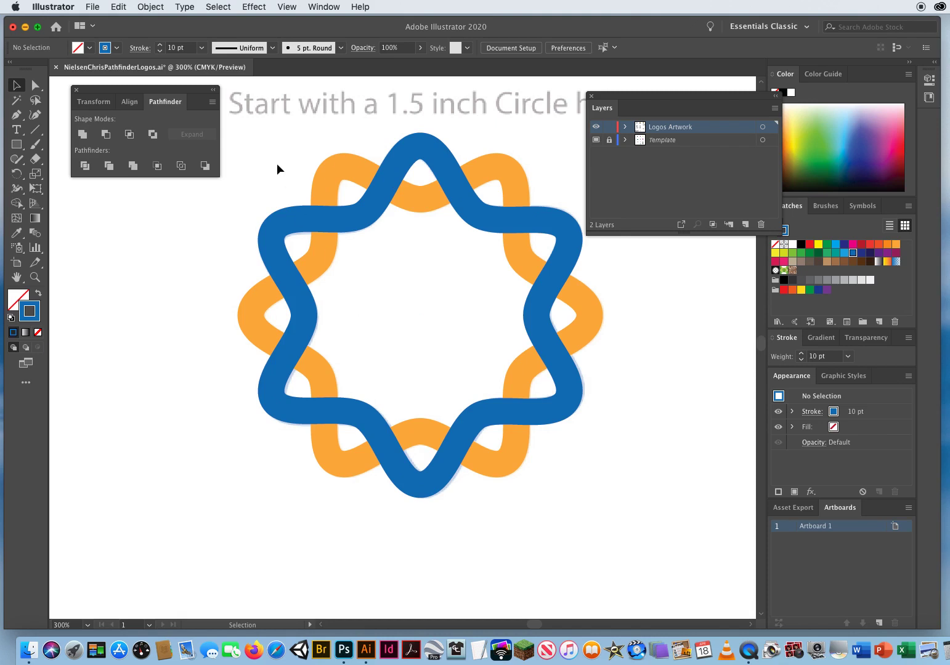
# Select both wavy stars and convert their strokes into filled shapes with Outline Stroke.
pyautogui.moveTo(277, 164); pyautogui.dragTo(382, 242)
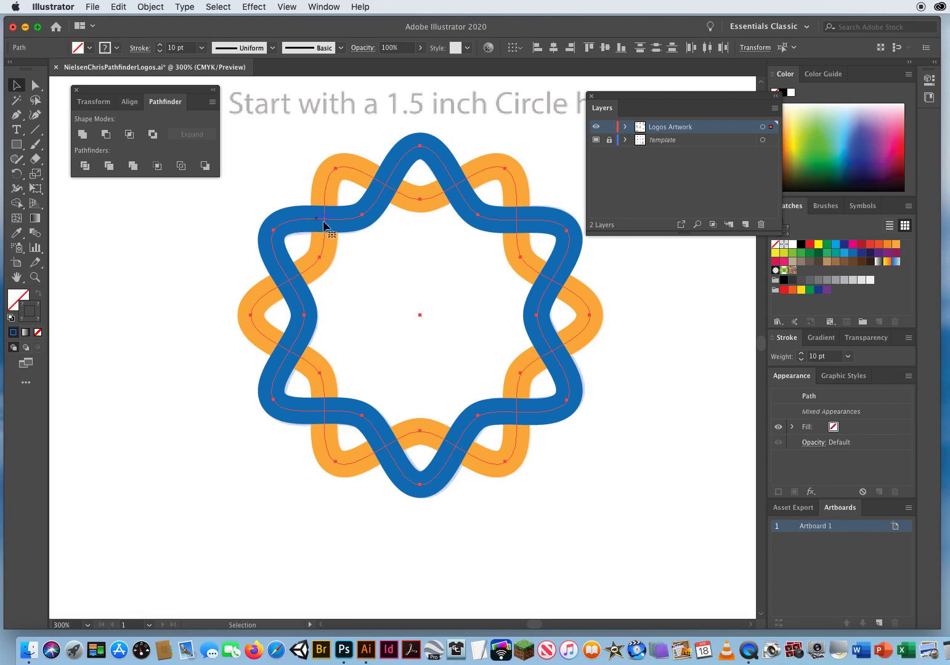
pyautogui.moveTo(293, 130); pyautogui.dragTo(507, 324)
pyautogui.click(149, 6)
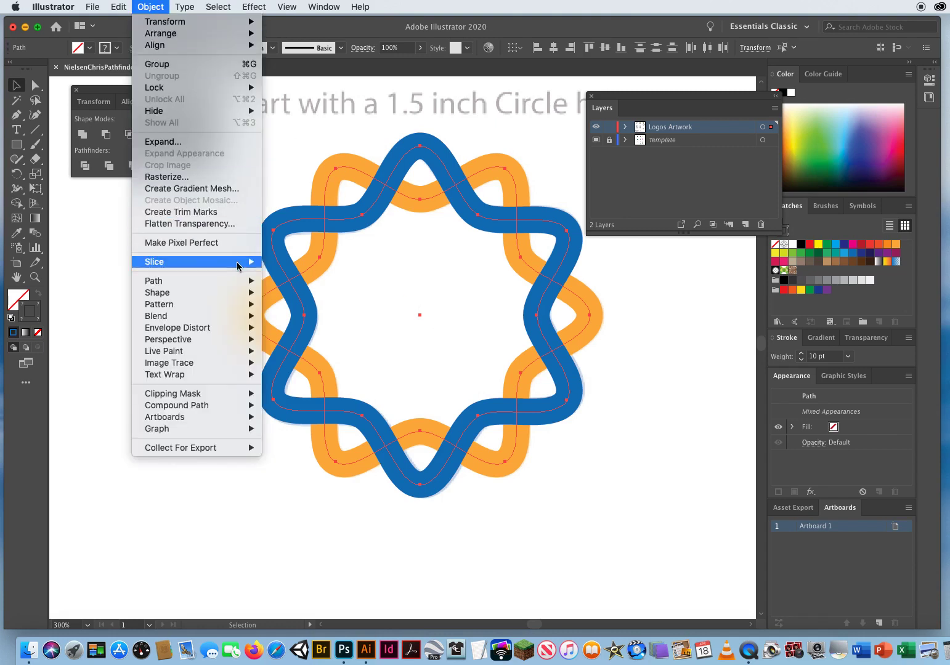
pyautogui.moveTo(164, 283)
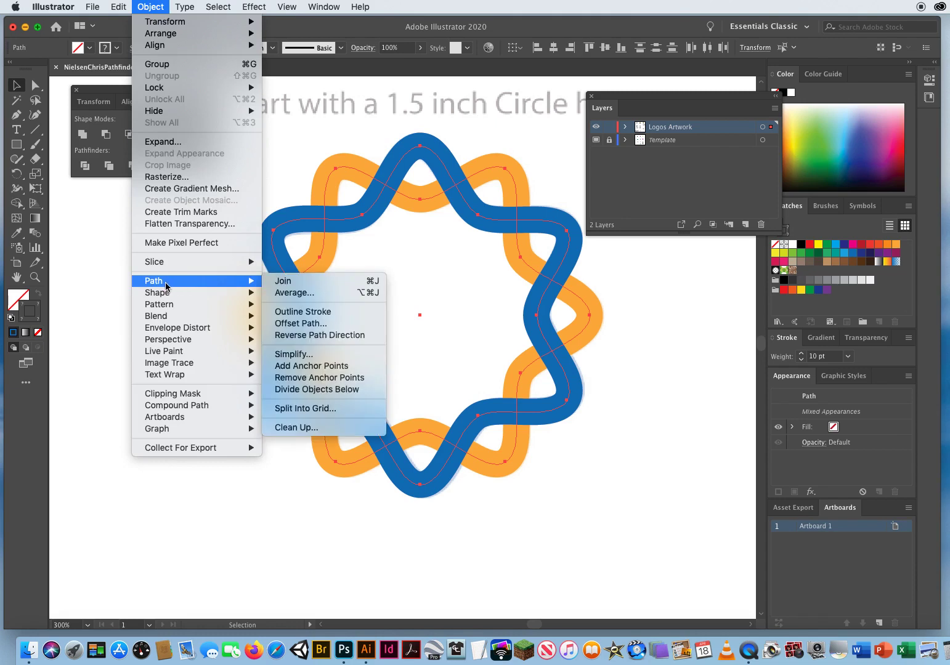
pyautogui.click(304, 318)
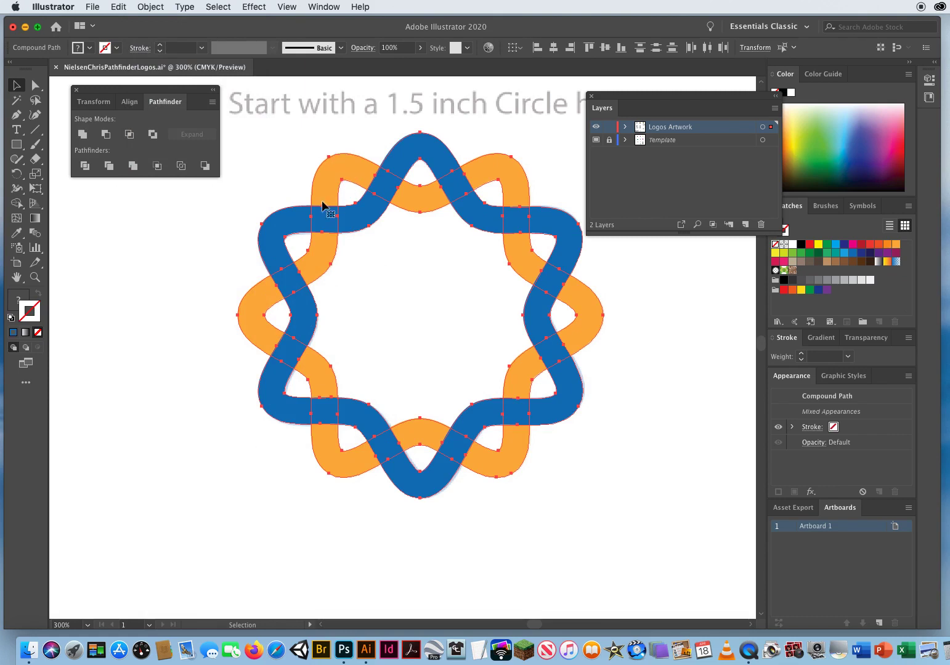
# Inspect the outlined star bands in outline view, reselect both stars and return to the normal preview.
pyautogui.click(287, 7)
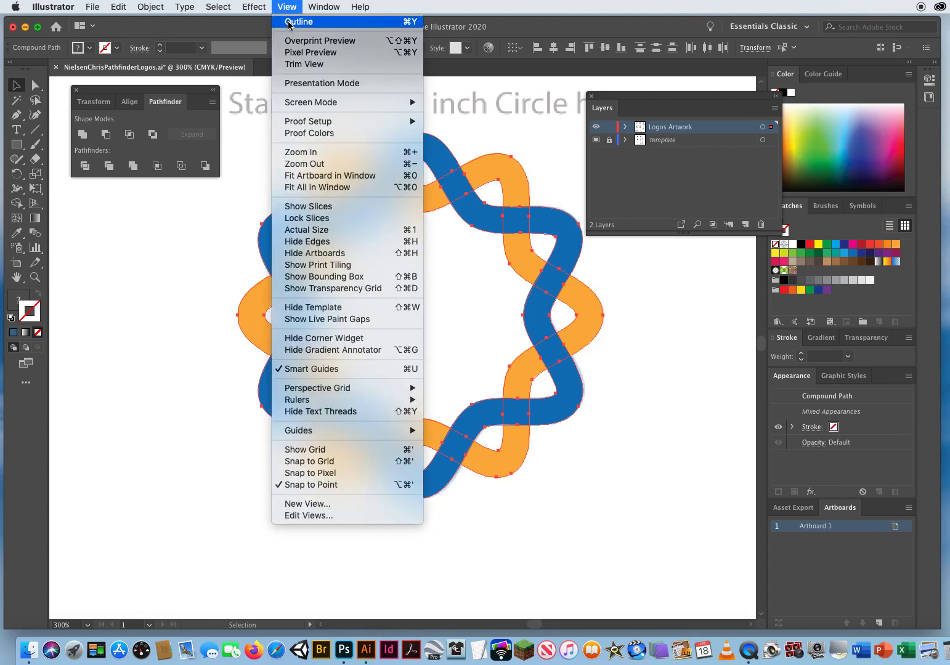
pyautogui.click(288, 20)
pyautogui.click(170, 284)
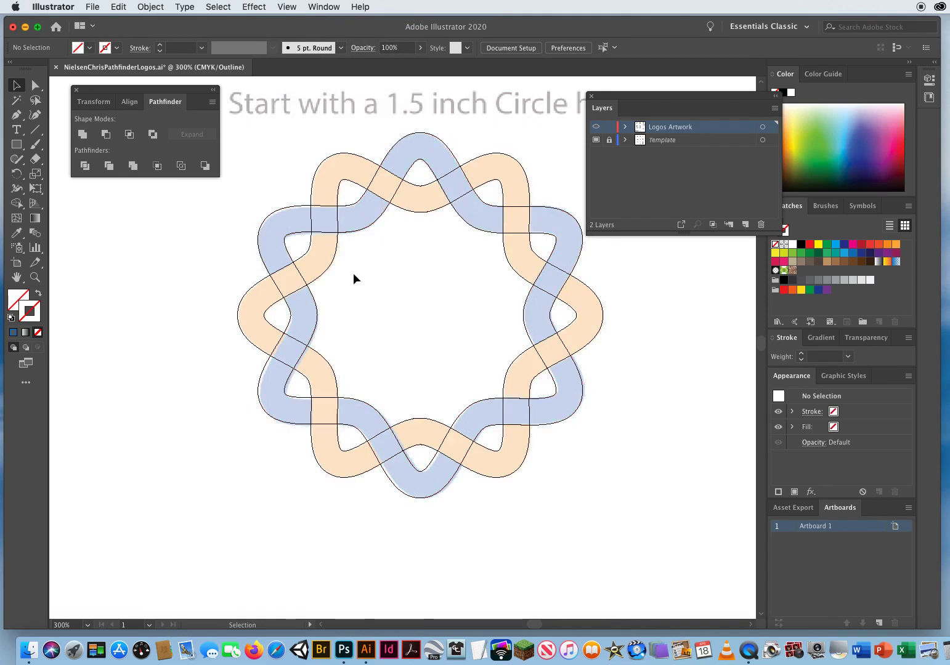
pyautogui.moveTo(265, 142); pyautogui.dragTo(564, 407)
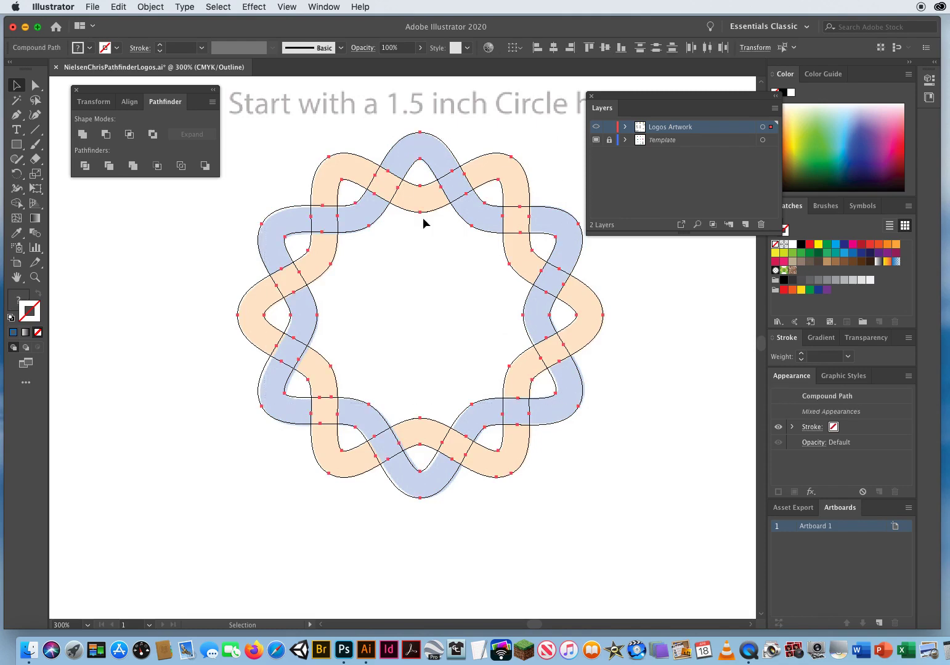
pyautogui.click(287, 7)
pyautogui.click(291, 22)
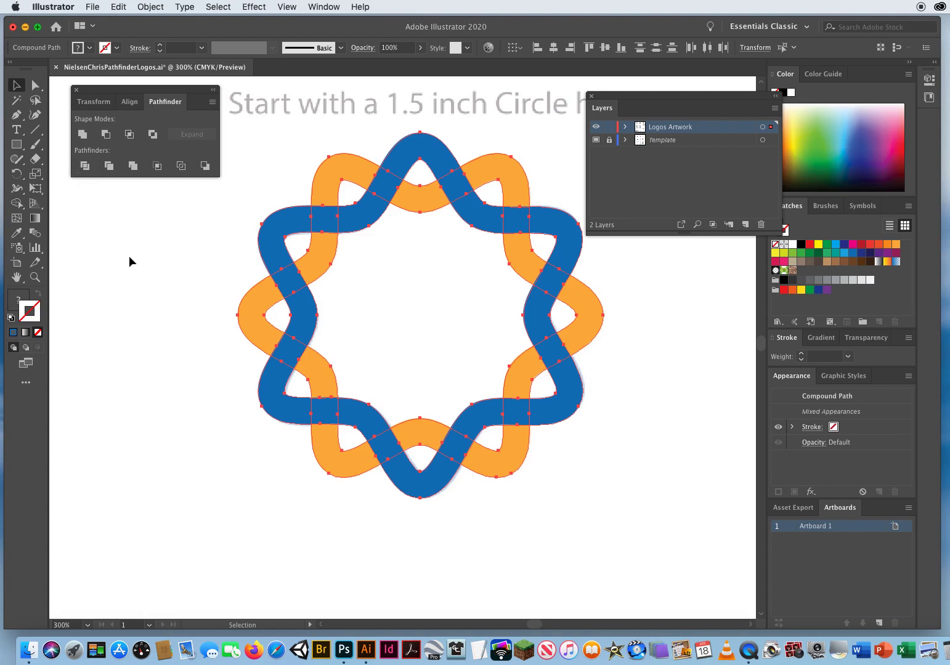
# Divide the two overlapping stars with Pathfinder, ungroup the resulting pieces and deselect them.
pyautogui.click(86, 166)
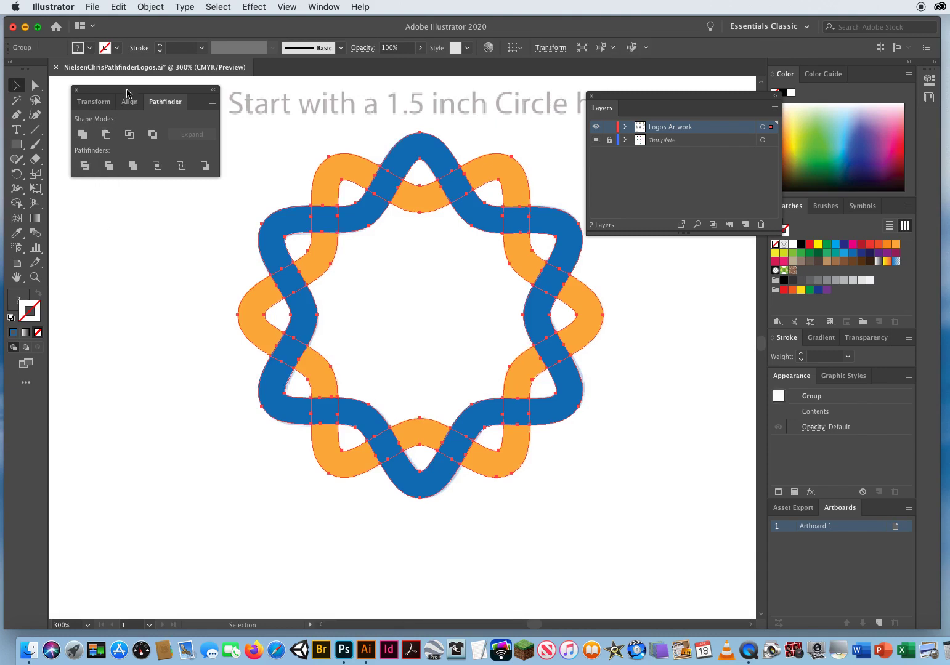
pyautogui.click(151, 7)
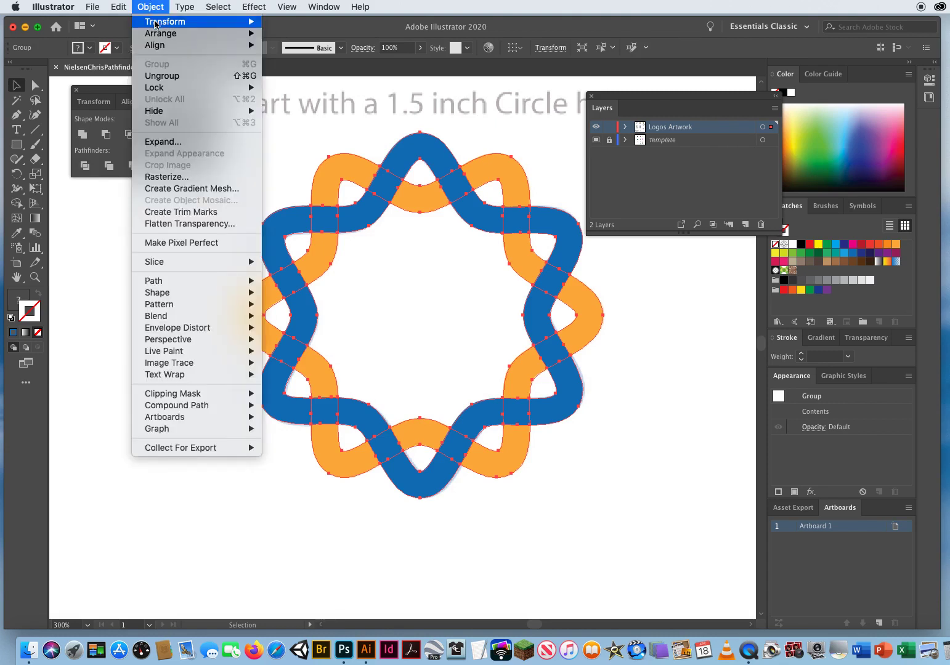
pyautogui.click(159, 76)
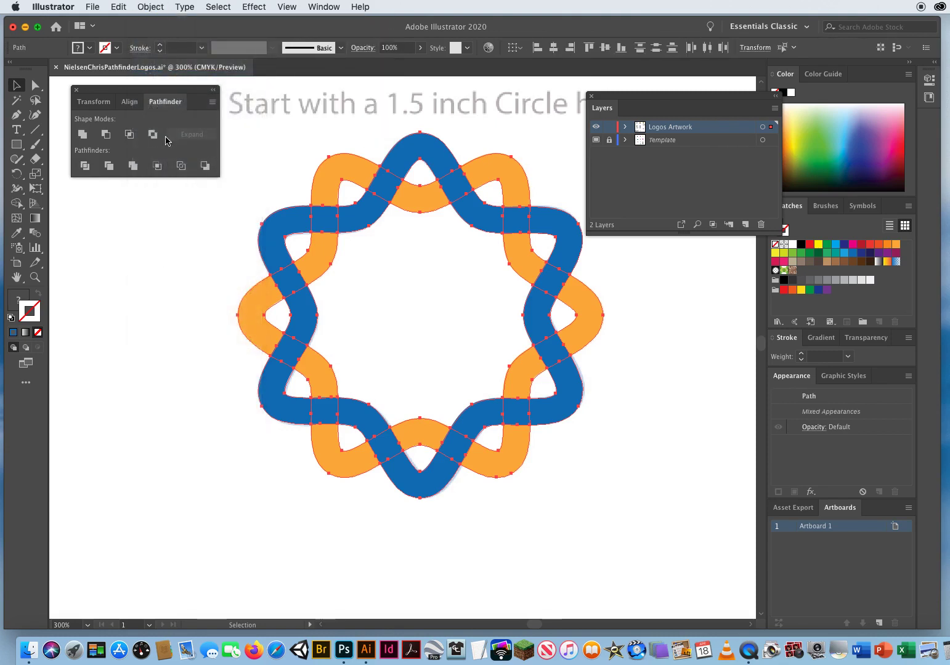
pyautogui.click(178, 248)
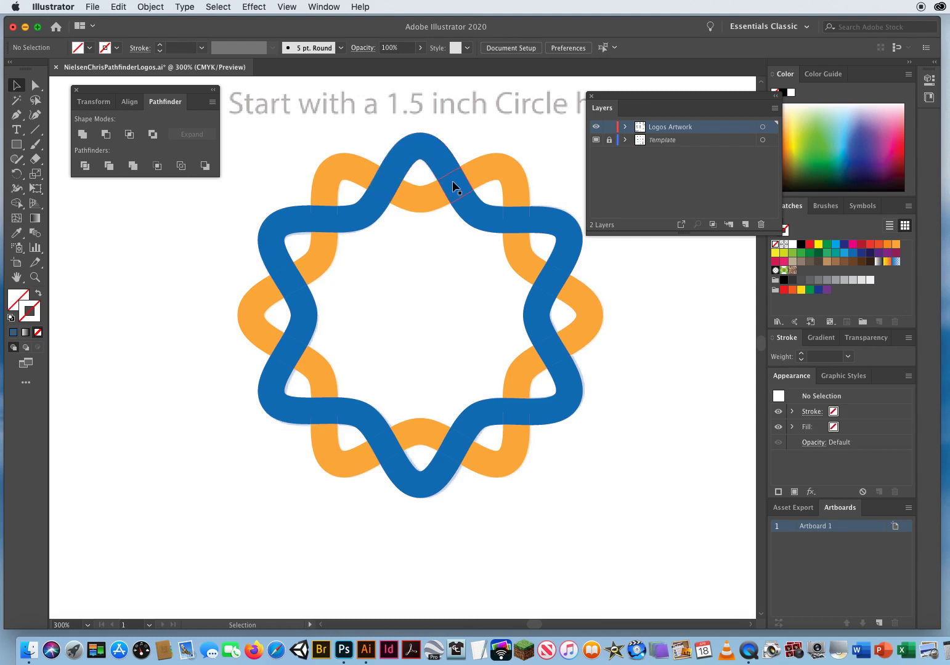
# Select the blue crossing piece at the star's upper-right horizontal overlap and move the Layers panel clear of the artwork.
pyautogui.click(519, 223)
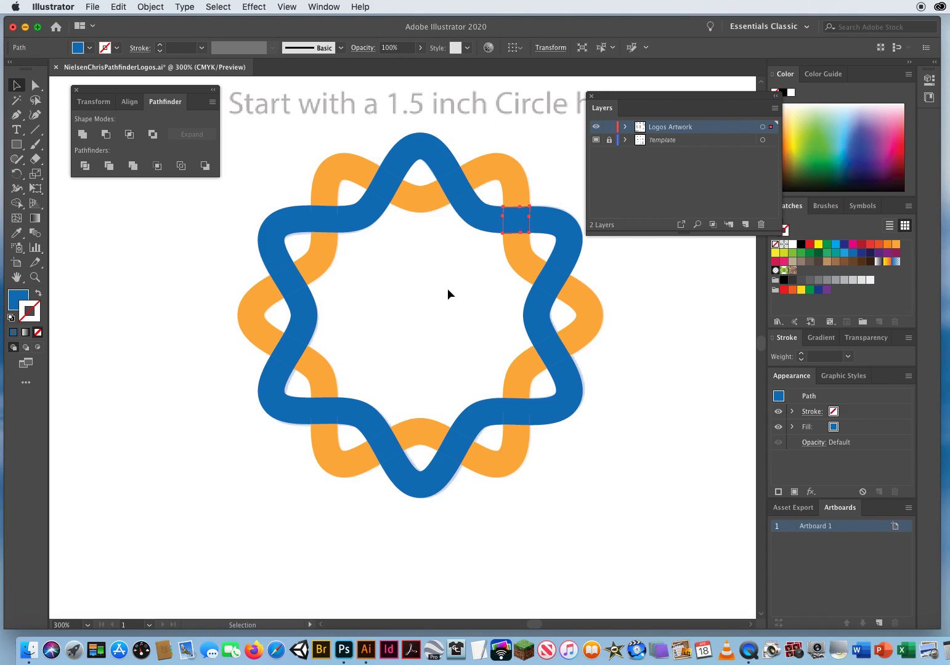
pyautogui.moveTo(636, 94); pyautogui.dragTo(662, 90)
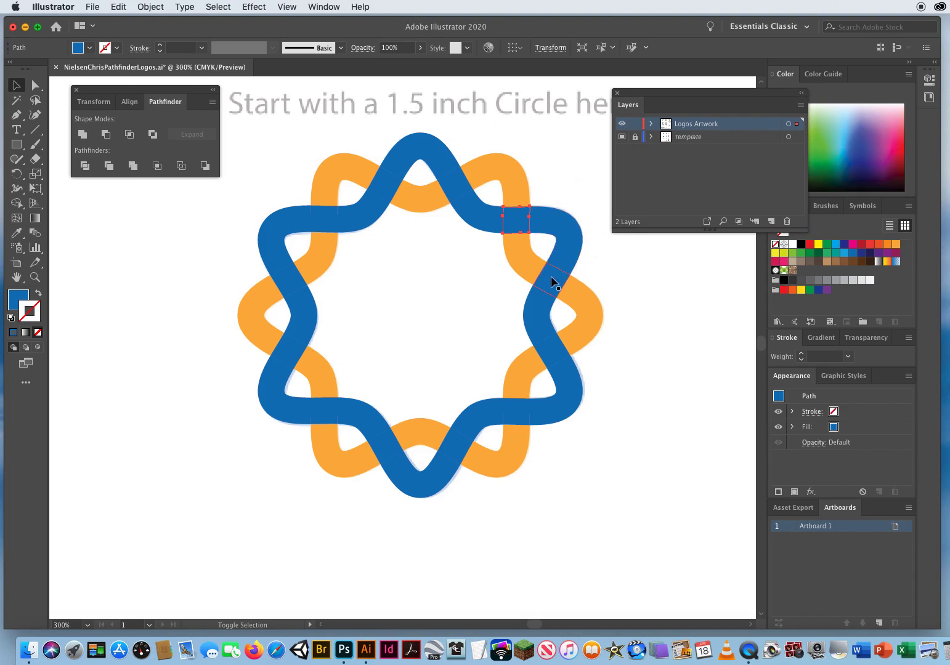
# Recolor alternating blue crossing pieces around the ring orange with the Eyedropper, sampling the orange band, so the bands interlace.
pyautogui.keyDown('shift'); pyautogui.click(555, 350); pyautogui.keyUp('shift')
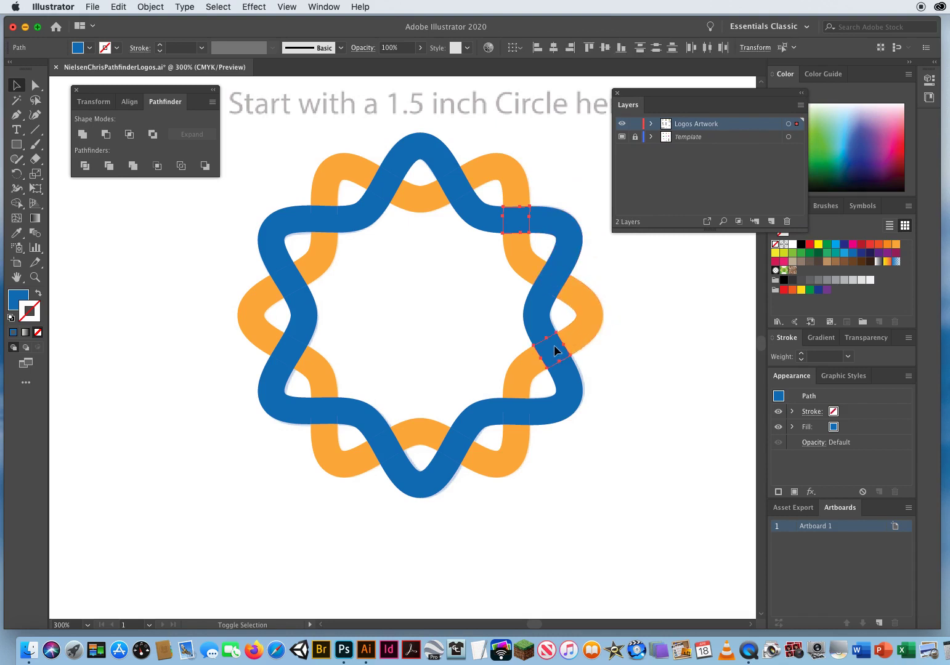
pyautogui.keyDown('shift'); pyautogui.click(452, 443); pyautogui.keyUp('shift')
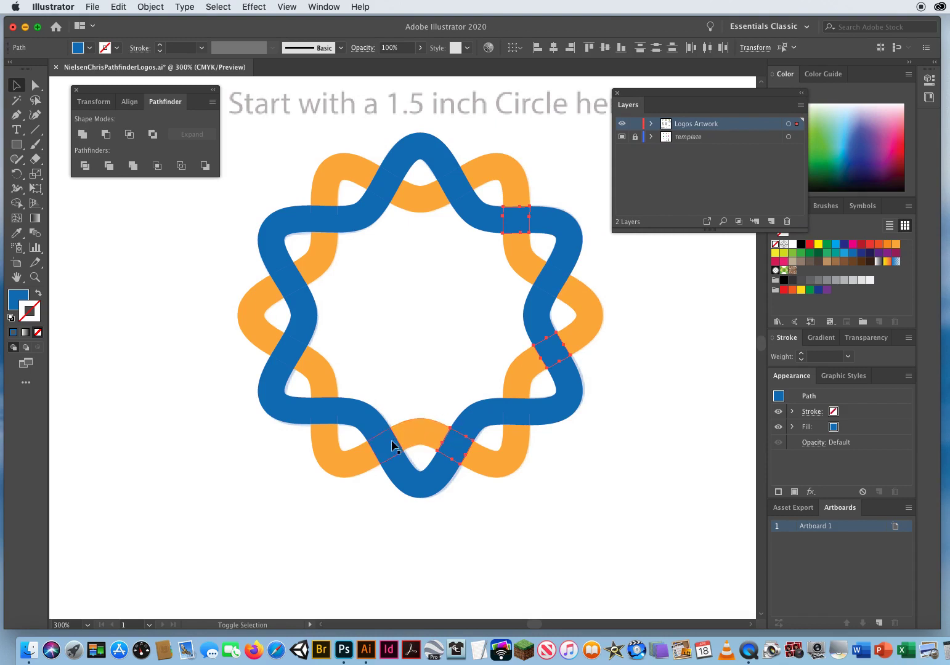
pyautogui.keyDown('shift'); pyautogui.click(327, 409); pyautogui.keyUp('shift')
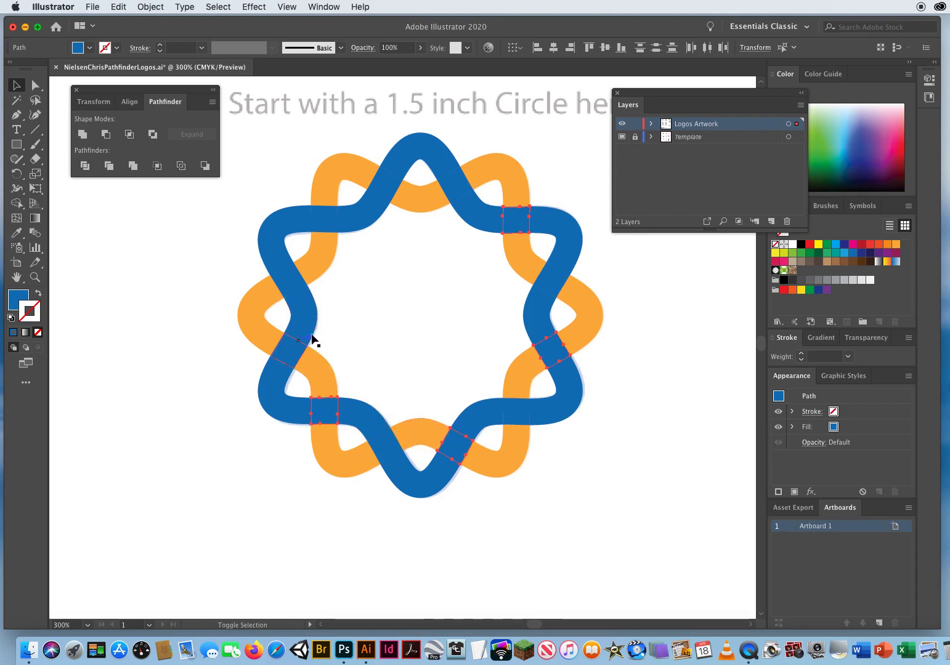
pyautogui.keyDown('shift'); pyautogui.click(288, 288); pyautogui.keyUp('shift')
pyautogui.keyDown('shift'); pyautogui.click(388, 193); pyautogui.keyUp('shift')
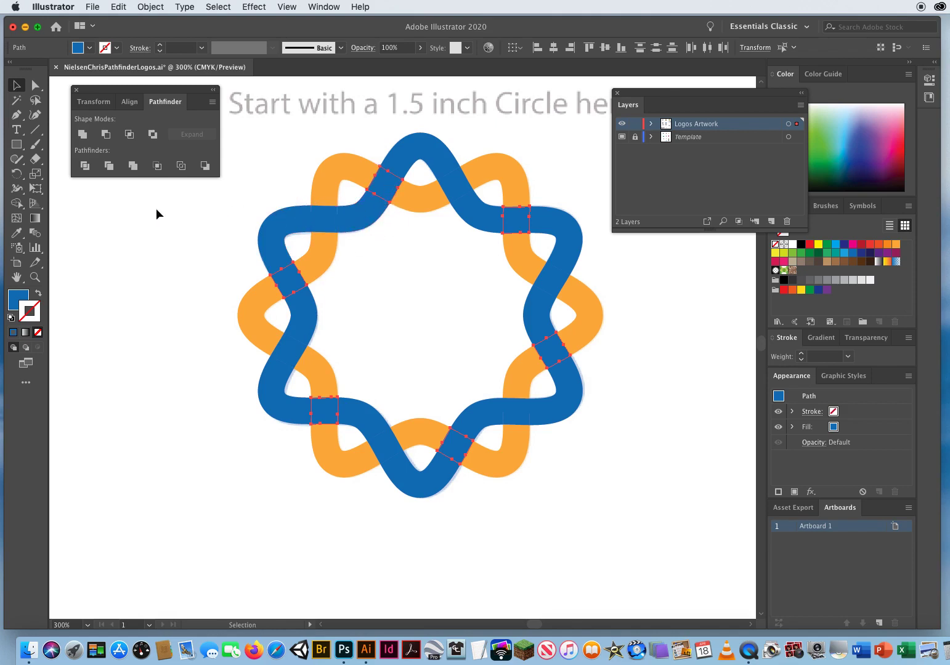
pyautogui.click(17, 233)
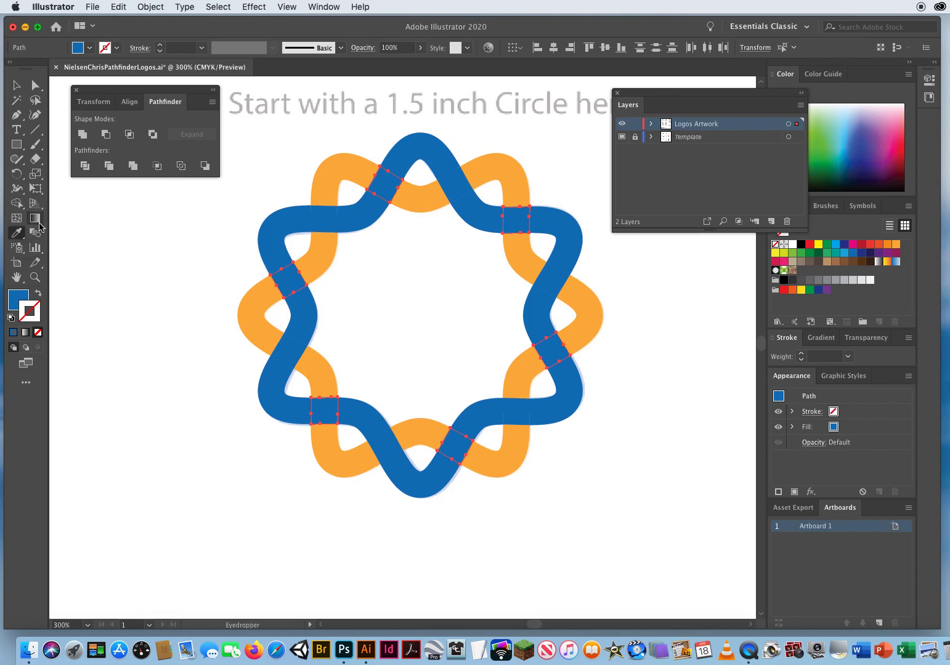
pyautogui.click(356, 164)
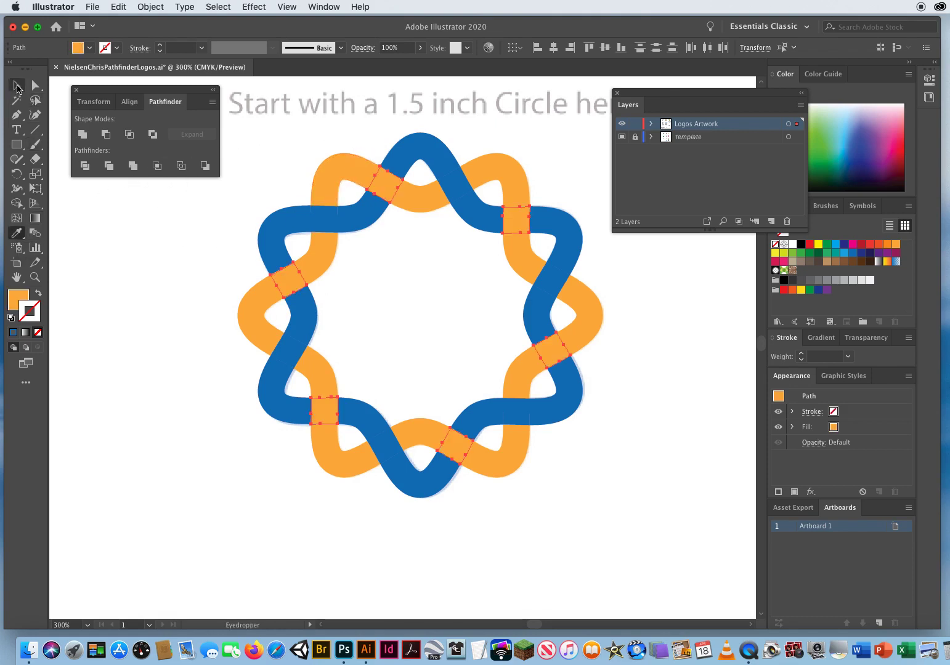
pyautogui.click(20, 87)
pyautogui.click(227, 315)
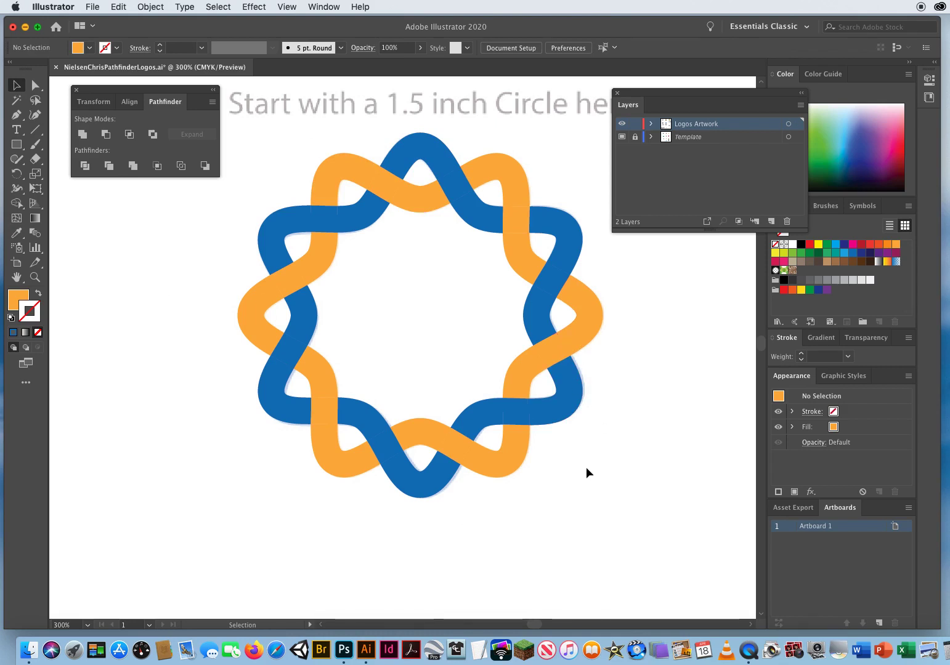
# Hide the Template layer and pull several pieces of the interlaced ring's lower-right part away from the design.
pyautogui.click(623, 137)
pyautogui.moveTo(604, 332); pyautogui.dragTo(650, 316)
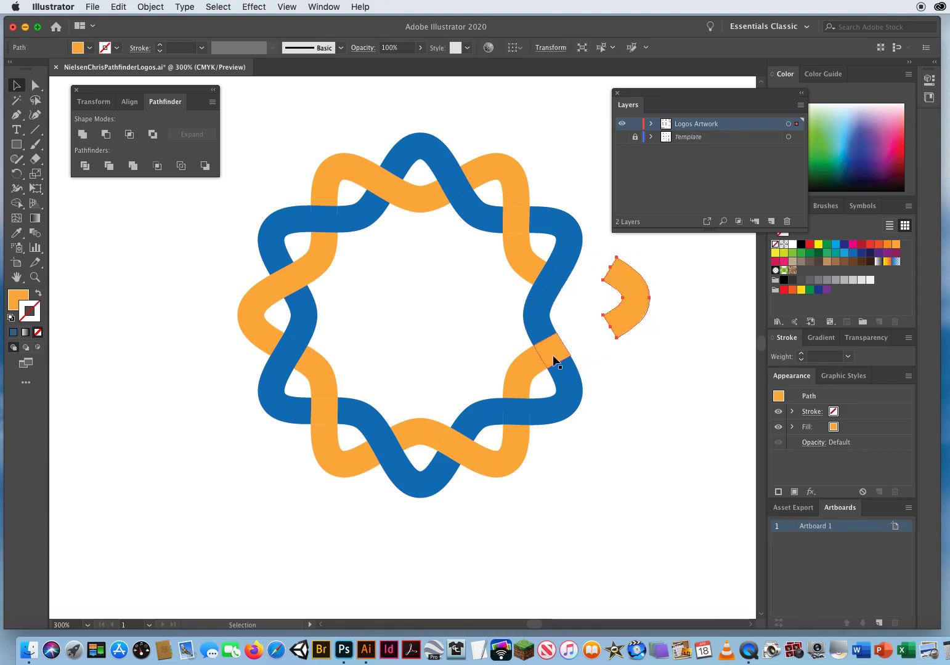
pyautogui.moveTo(553, 360); pyautogui.dragTo(628, 373)
pyautogui.moveTo(582, 401); pyautogui.dragTo(643, 456)
pyautogui.moveTo(525, 392); pyautogui.dragTo(574, 423)
pyautogui.moveTo(519, 452); pyautogui.dragTo(535, 485)
pyautogui.moveTo(484, 417); pyautogui.dragTo(469, 367)
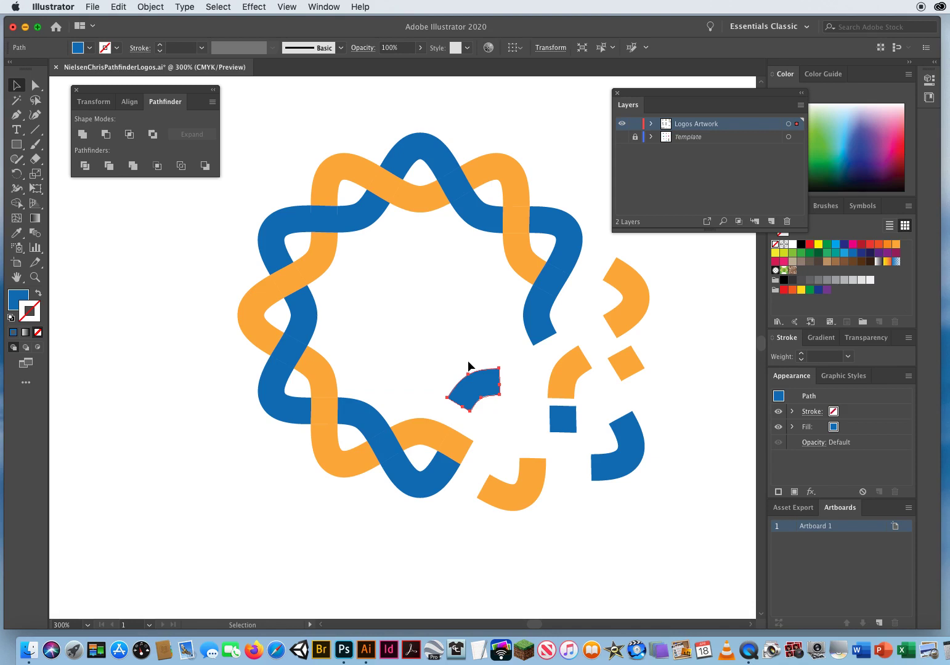
# Undo all the moves of the ring pieces and clear the selection.
pyautogui.press('a')
pyautogui.press('super+z')
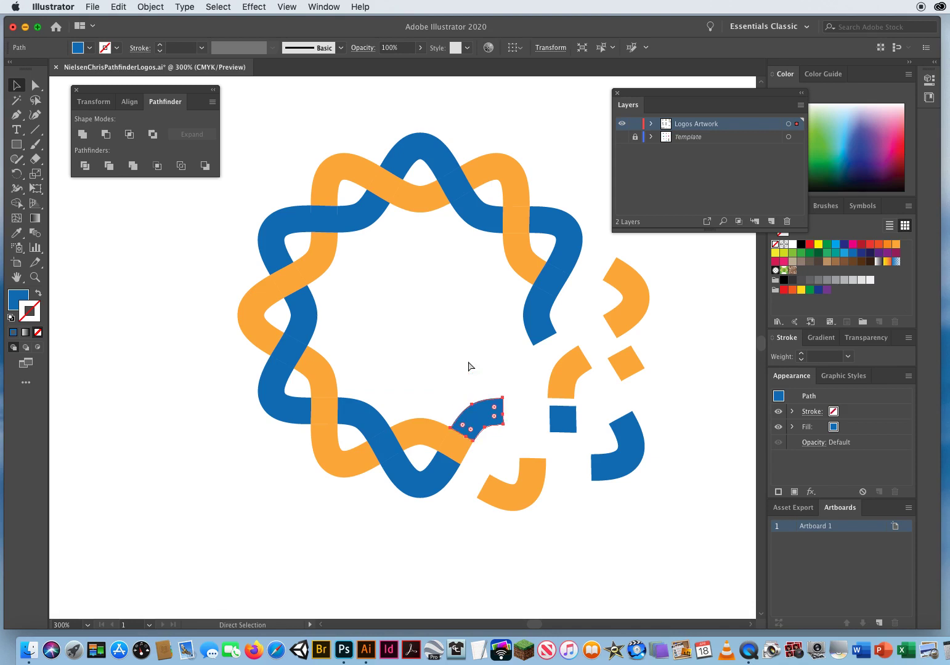
pyautogui.press('super+z')
pyautogui.press('super+z')
pyautogui.press('super+z')
pyautogui.press('super+z')
pyautogui.press('super+z')
pyautogui.press('super+z')
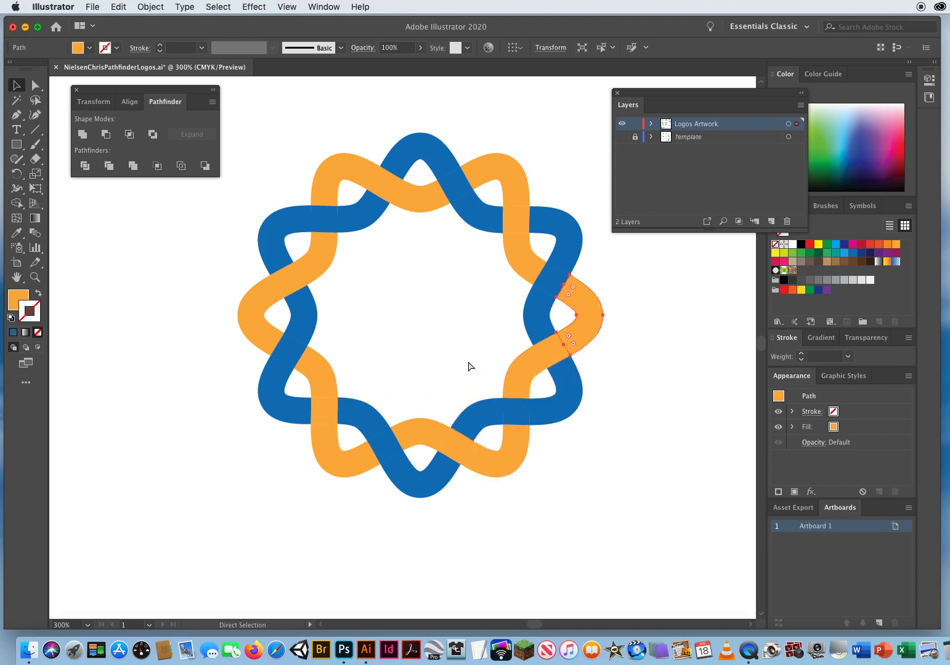
pyautogui.press('v')
pyautogui.click(601, 489)
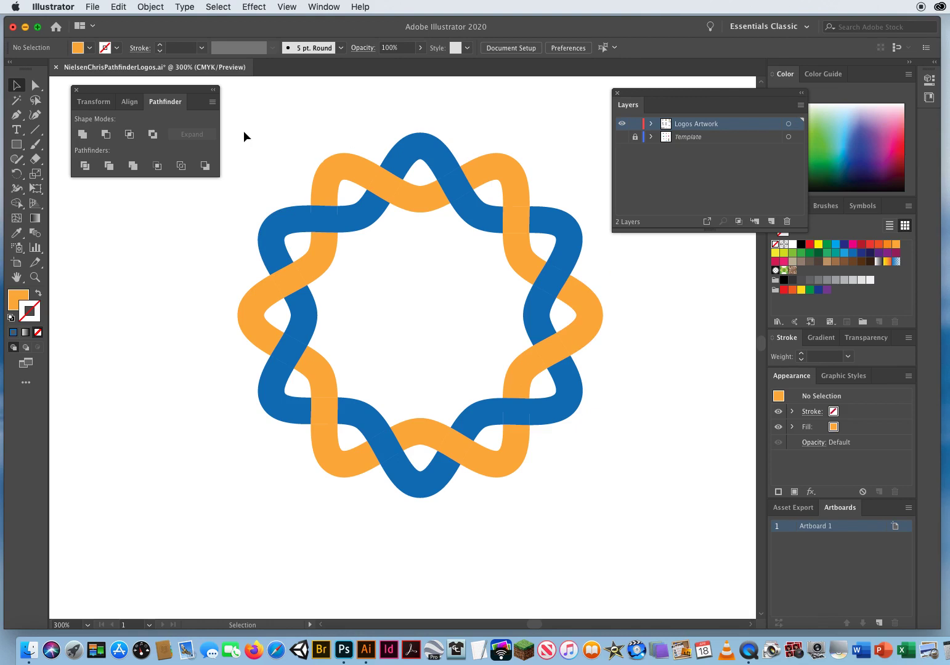
# Apply the Pucker & Bloat effect at -66% with preview on to all pieces of the interlaced ring, and deselect.
pyautogui.moveTo(244, 131); pyautogui.dragTo(601, 499)
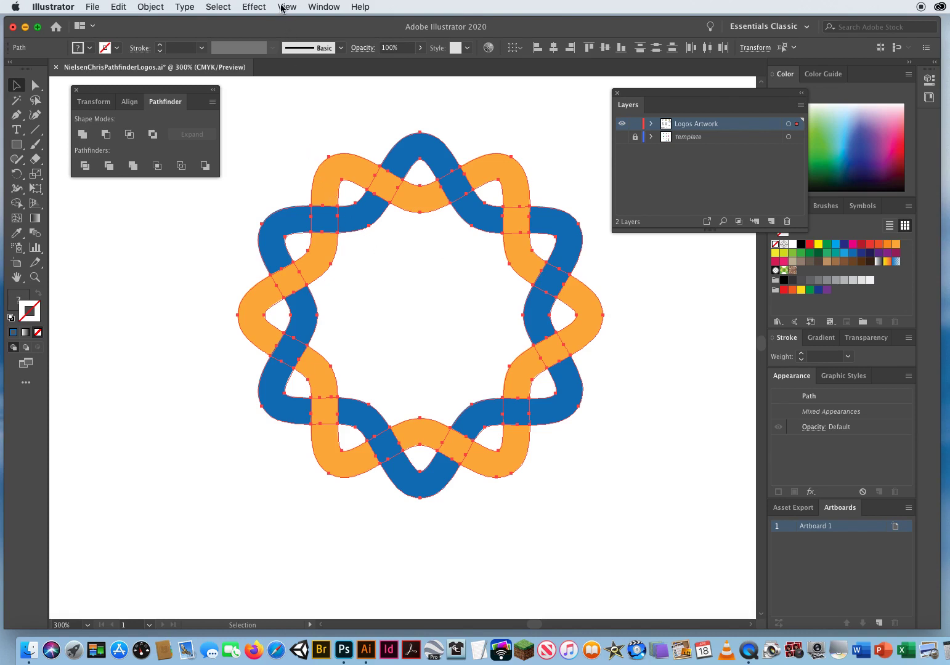
pyautogui.click(254, 8)
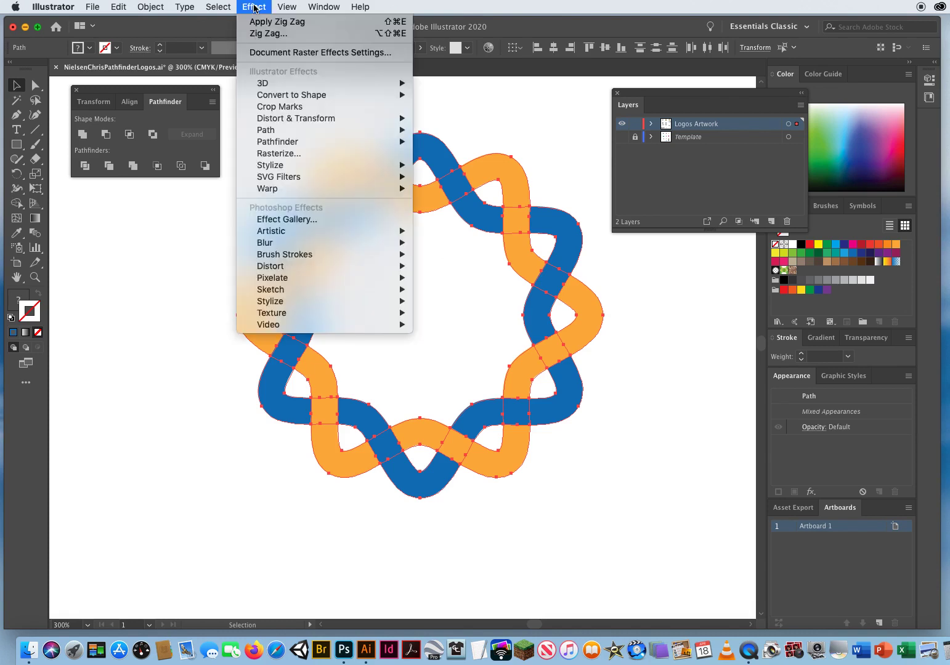
pyautogui.moveTo(272, 121)
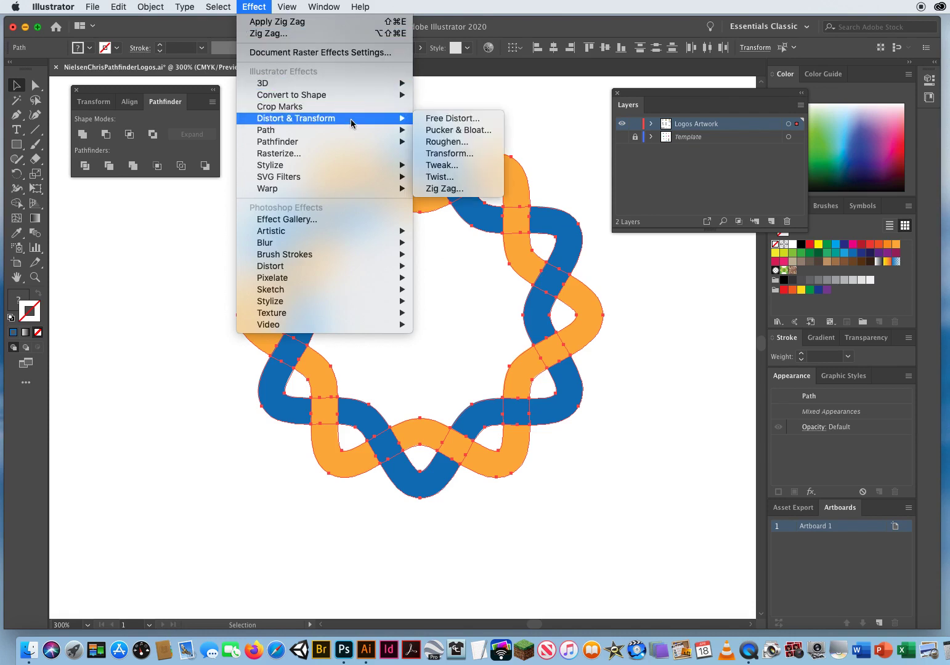
pyautogui.click(458, 131)
pyautogui.moveTo(597, 196); pyautogui.dragTo(663, 270)
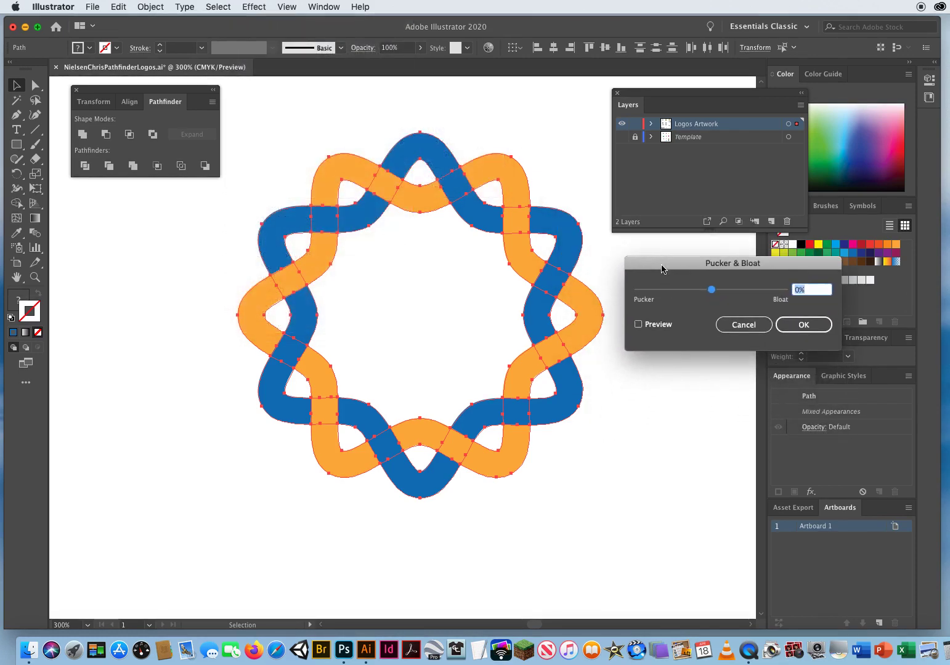
pyautogui.click(639, 325)
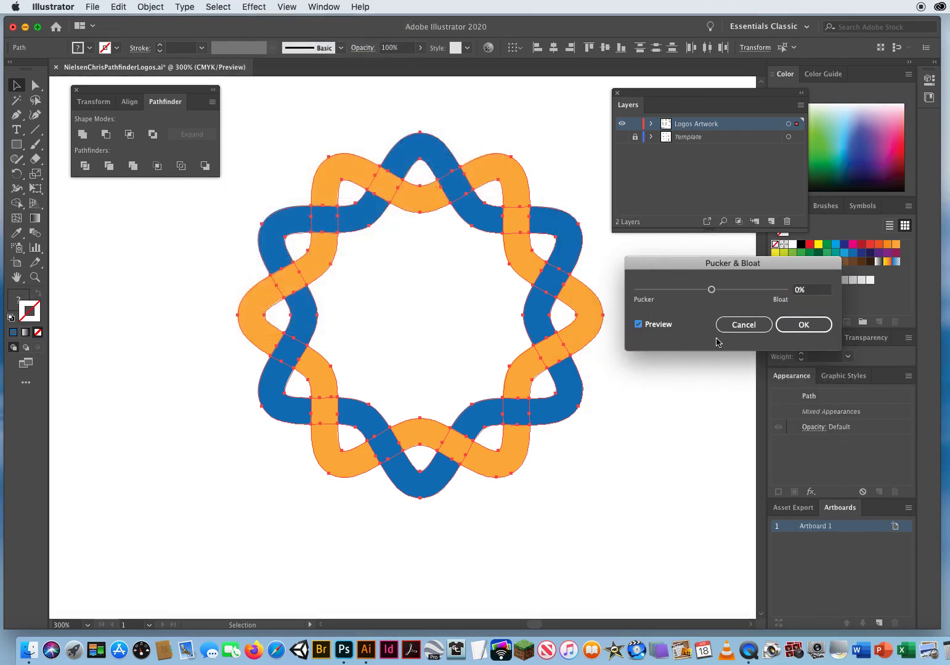
pyautogui.click(712, 290)
pyautogui.moveTo(713, 293); pyautogui.dragTo(689, 293)
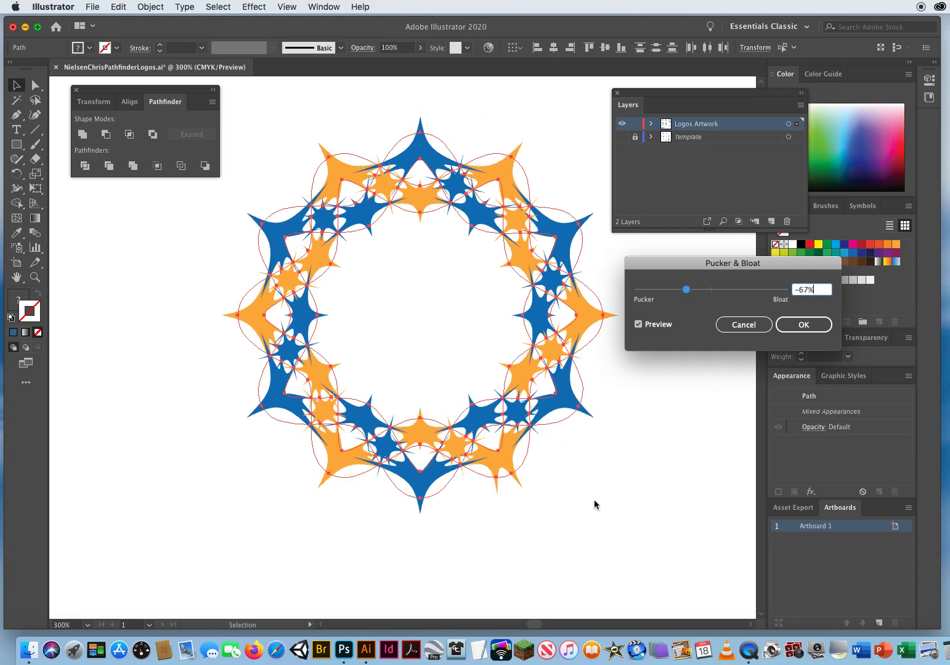
pyautogui.moveTo(686, 290); pyautogui.dragTo(740, 293)
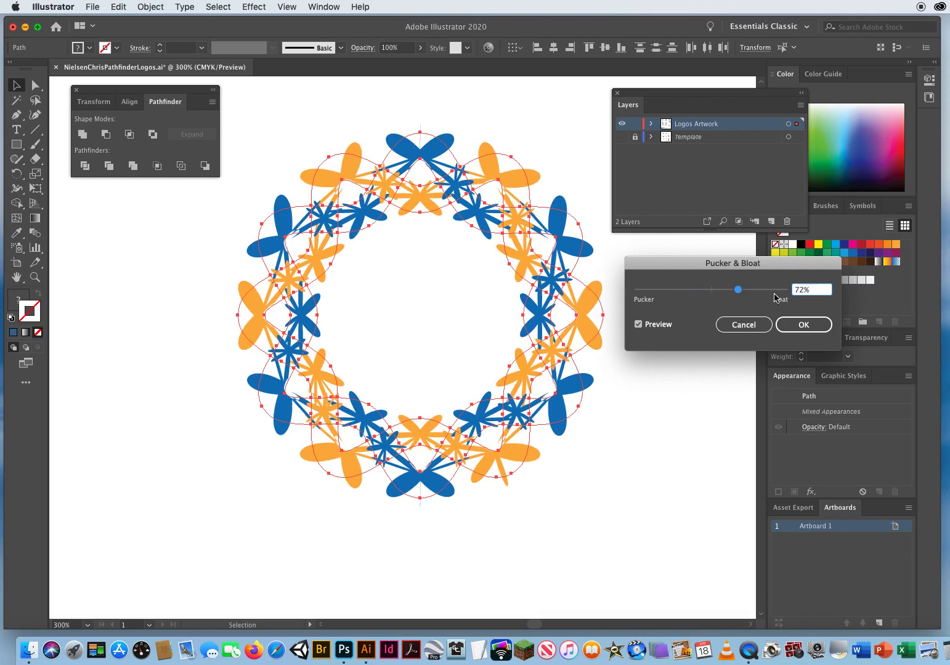
pyautogui.moveTo(738, 289); pyautogui.dragTo(688, 290)
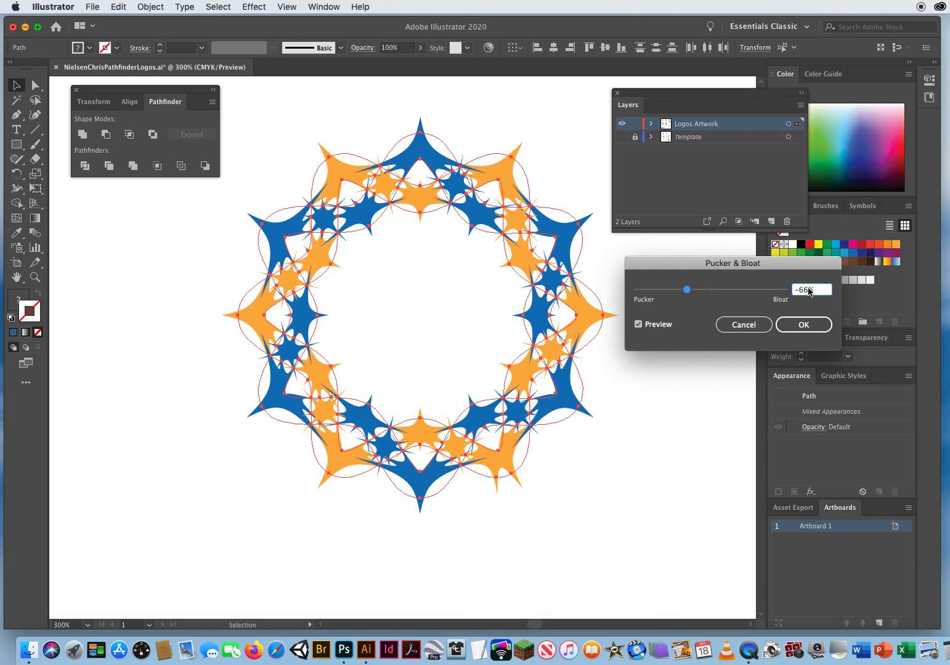
pyautogui.click(807, 327)
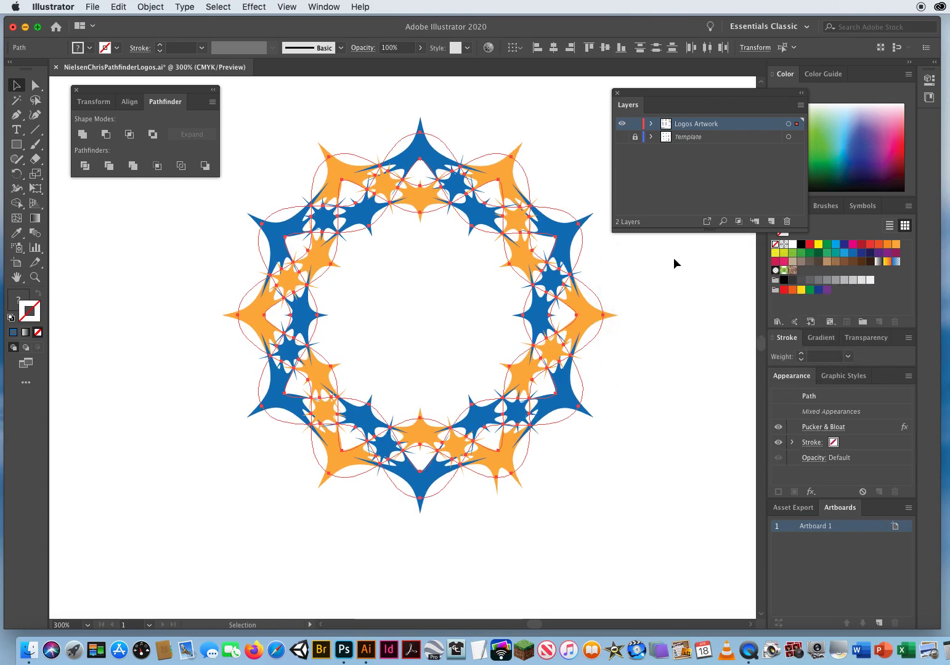
pyautogui.click(589, 502)
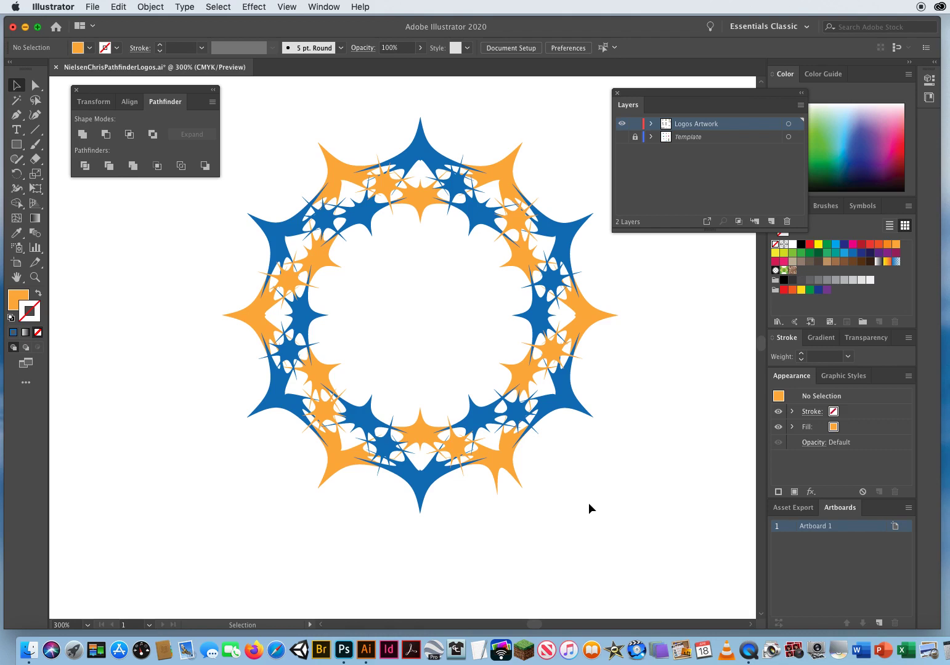
# Show the Template layer again and save the document.
pyautogui.click(621, 137)
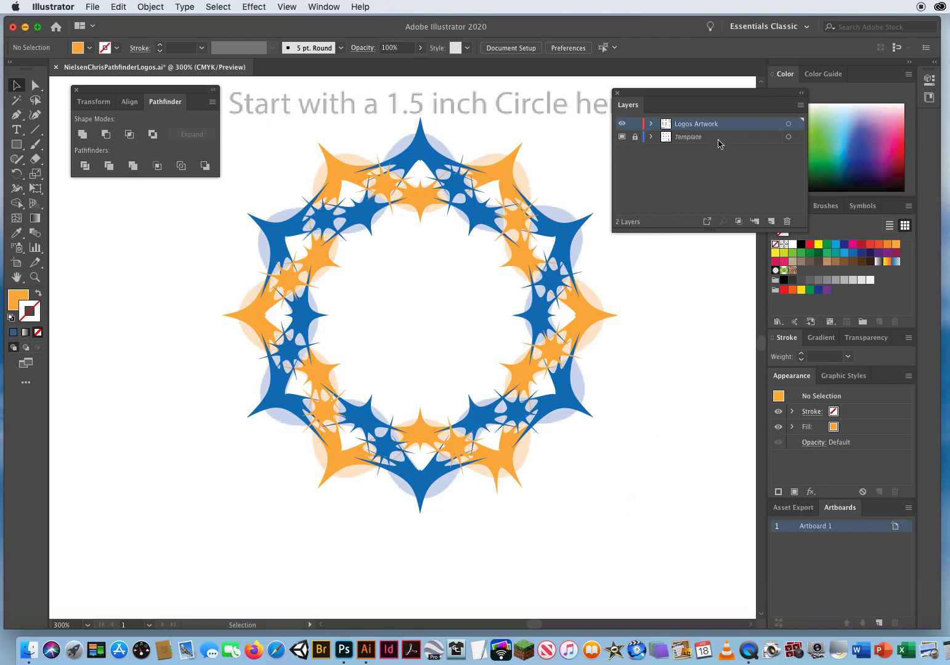
pyautogui.press('super+s')
# Move the larger circle onto the pink crescent's outer edge and the smaller circle onto its inner edge.
pyautogui.press('space')
pyautogui.moveTo(685, 290); pyautogui.dragTo(419, 325)
pyautogui.moveTo(703, 333); pyautogui.dragTo(428, 341)
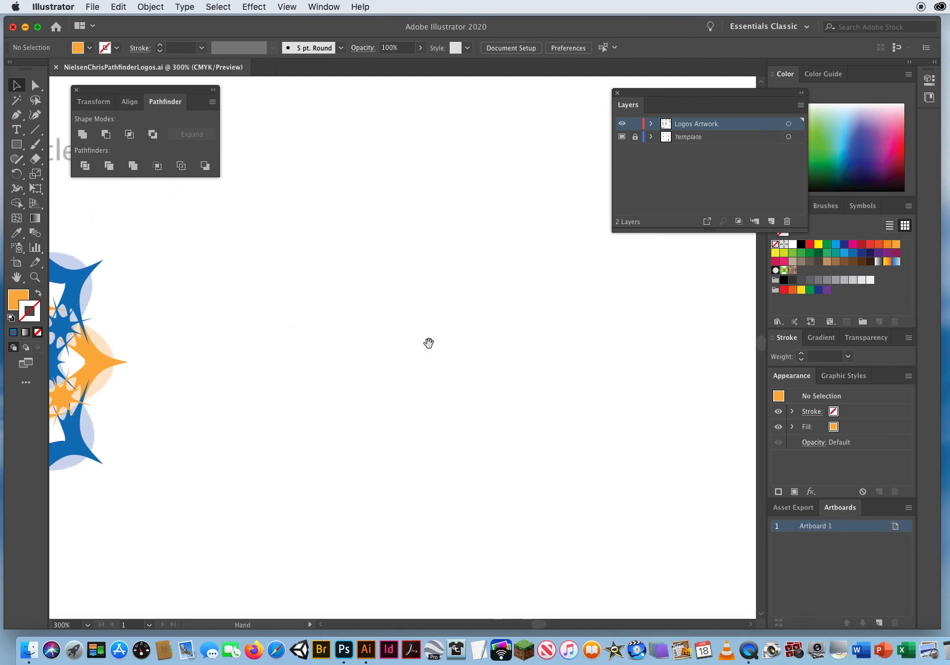
pyautogui.moveTo(675, 325); pyautogui.dragTo(207, 358)
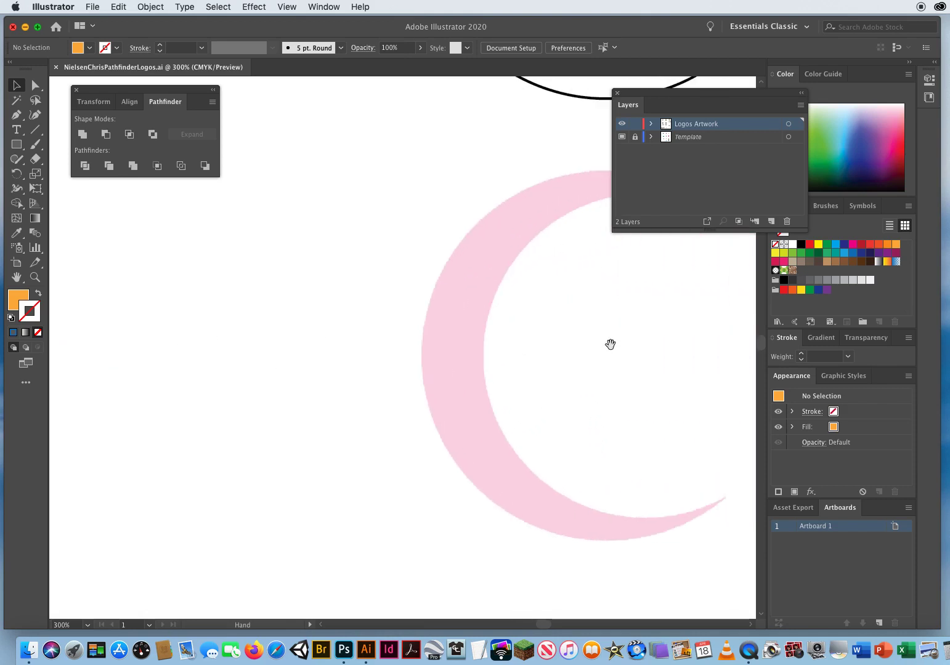
pyautogui.moveTo(610, 343); pyautogui.dragTo(403, 346)
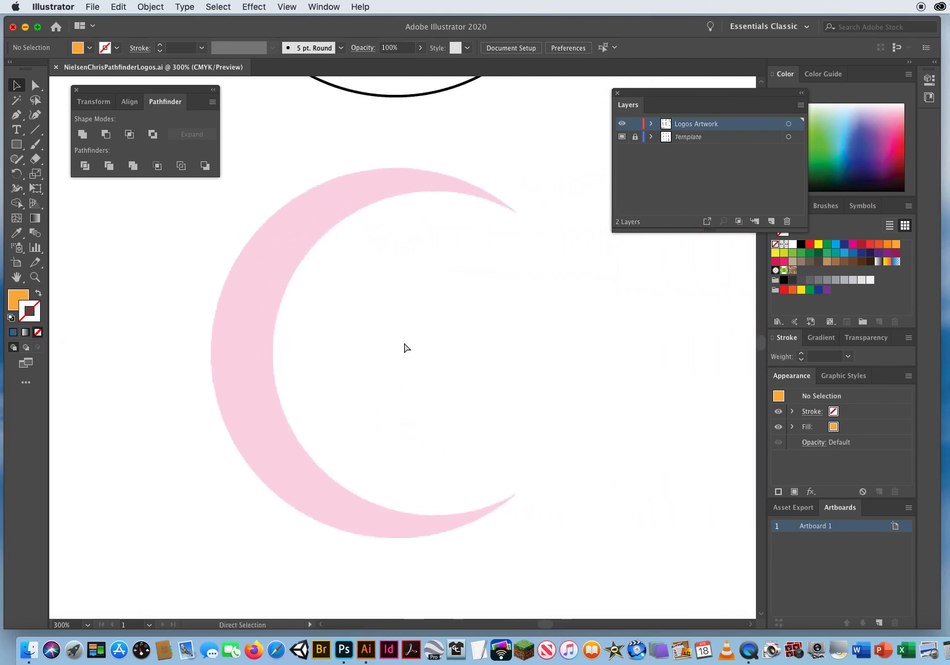
pyautogui.press('super+minus')
pyautogui.press('super+minus')
pyautogui.moveTo(464, 324); pyautogui.dragTo(382, 403)
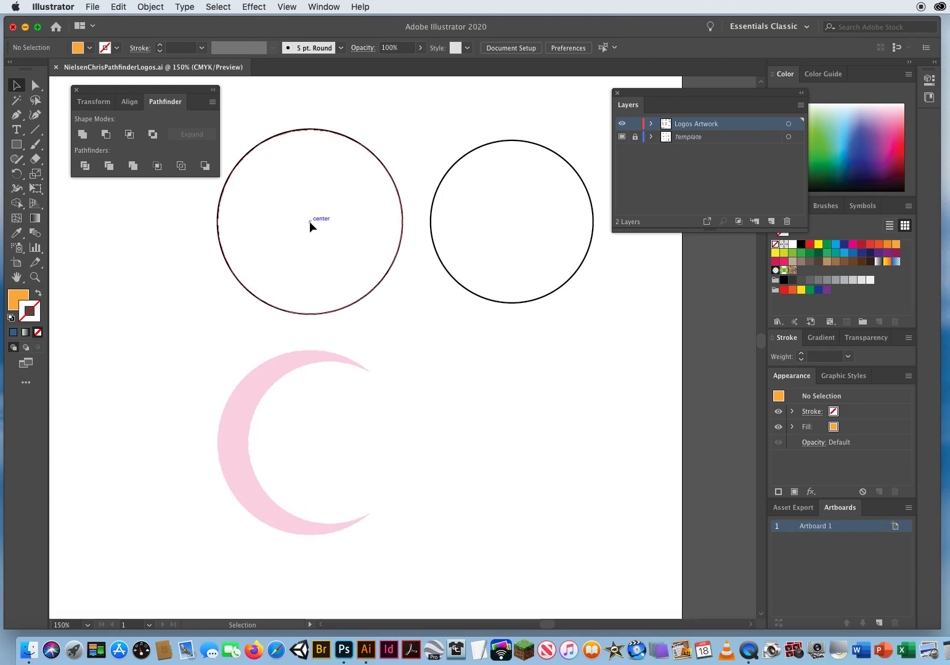
pyautogui.moveTo(310, 222); pyautogui.dragTo(309, 442)
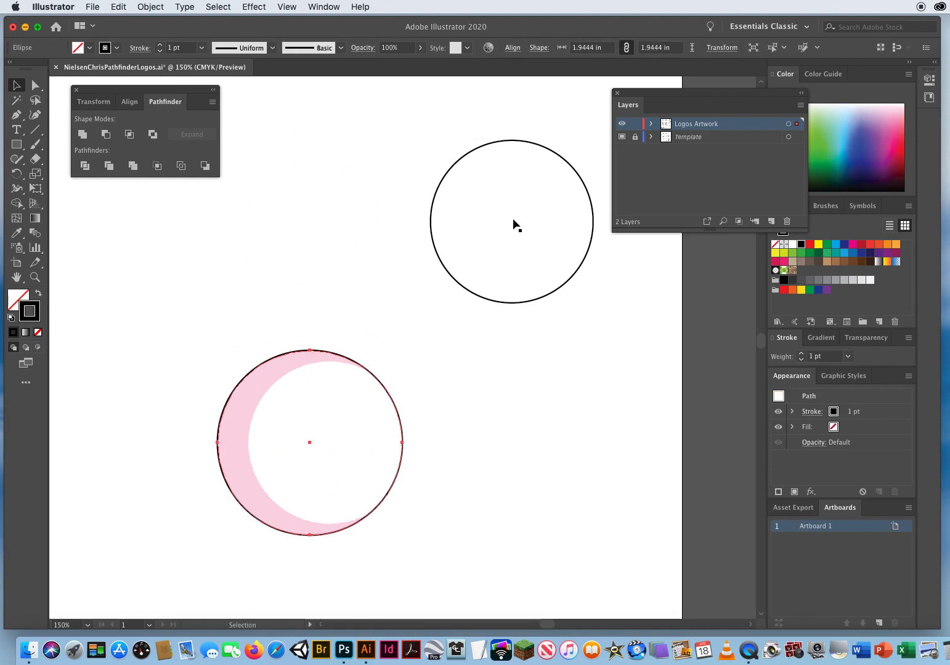
pyautogui.moveTo(515, 226); pyautogui.dragTo(329, 444)
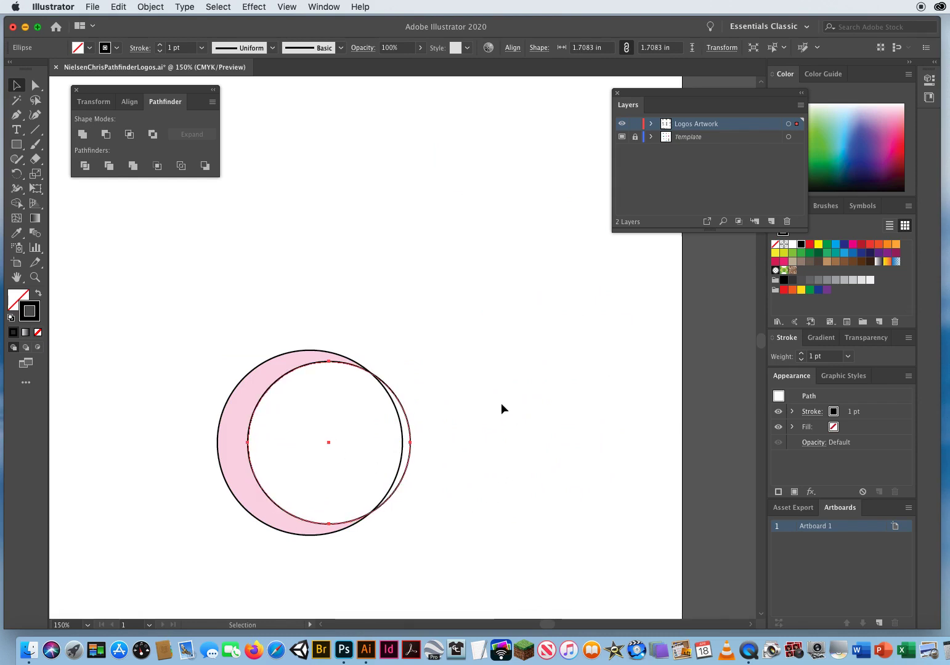
# Fill both overlapping circles with light blue, keeping the black outline, and leave both selected.
pyautogui.moveTo(413, 299); pyautogui.dragTo(303, 401)
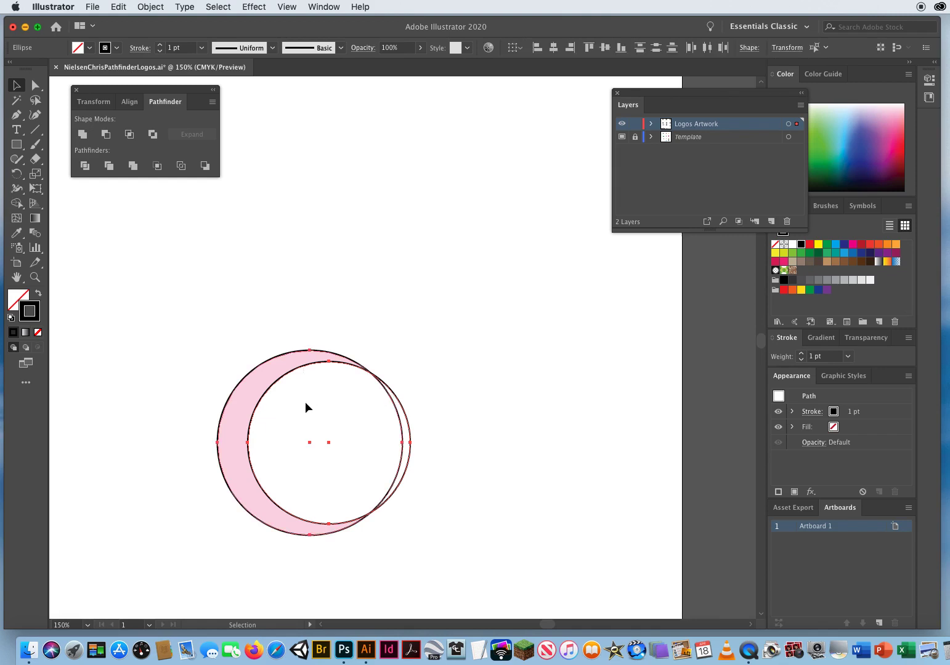
pyautogui.click(19, 297)
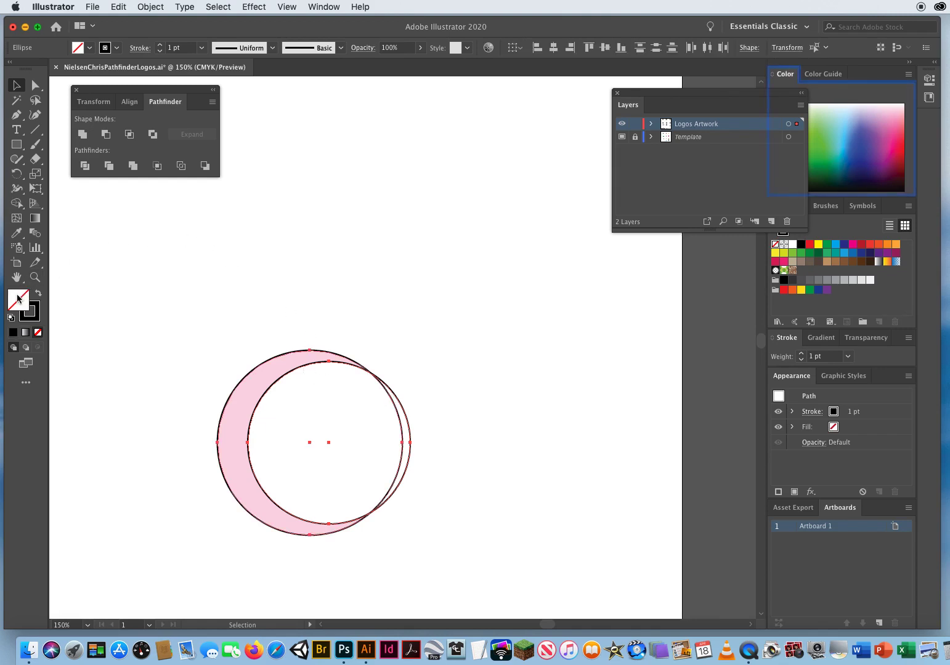
pyautogui.click(885, 117)
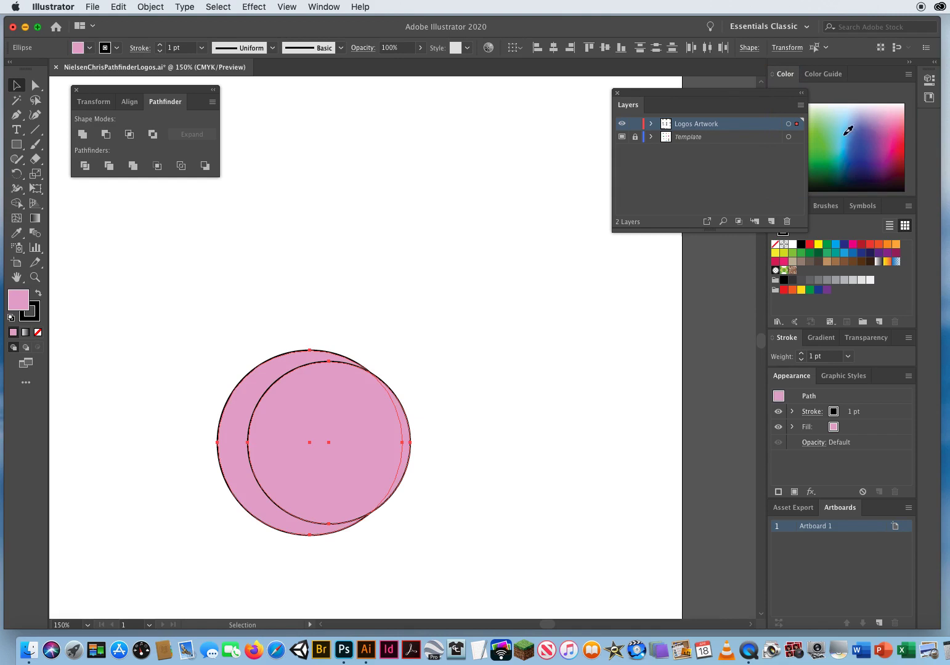
pyautogui.click(854, 151)
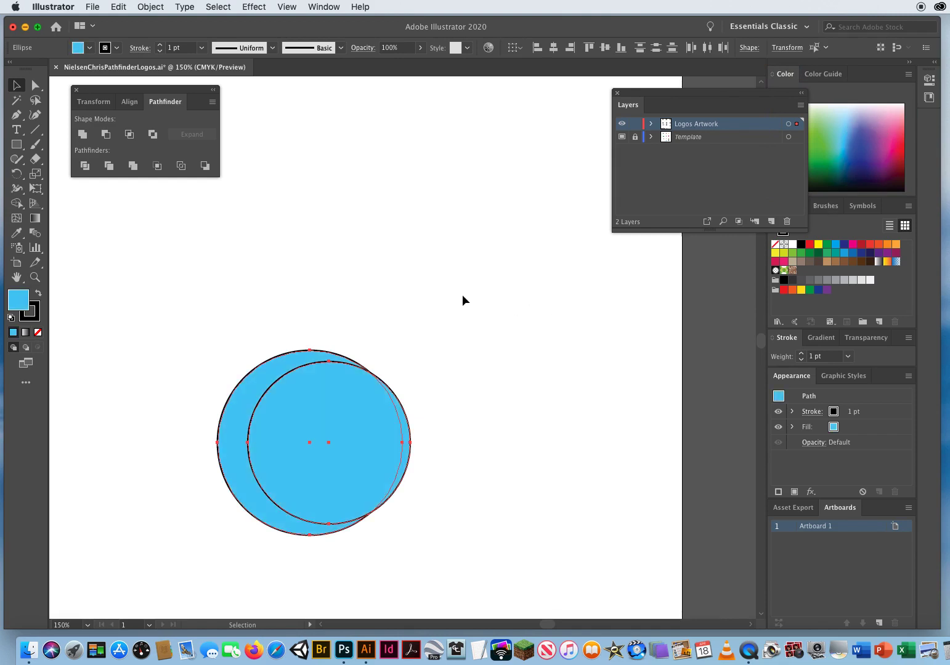
pyautogui.click(483, 352)
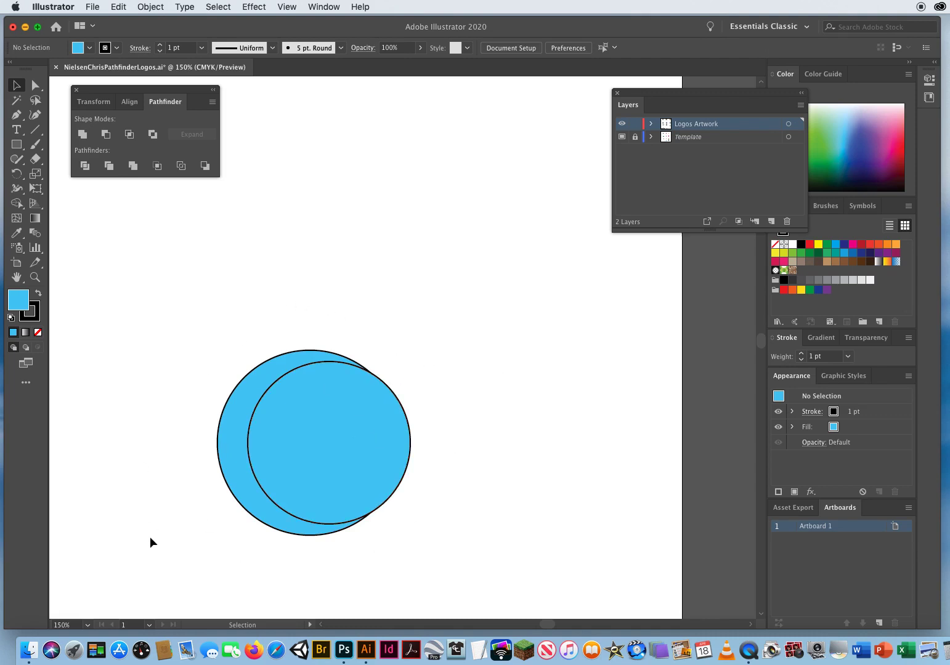
pyautogui.moveTo(185, 320); pyautogui.dragTo(362, 444)
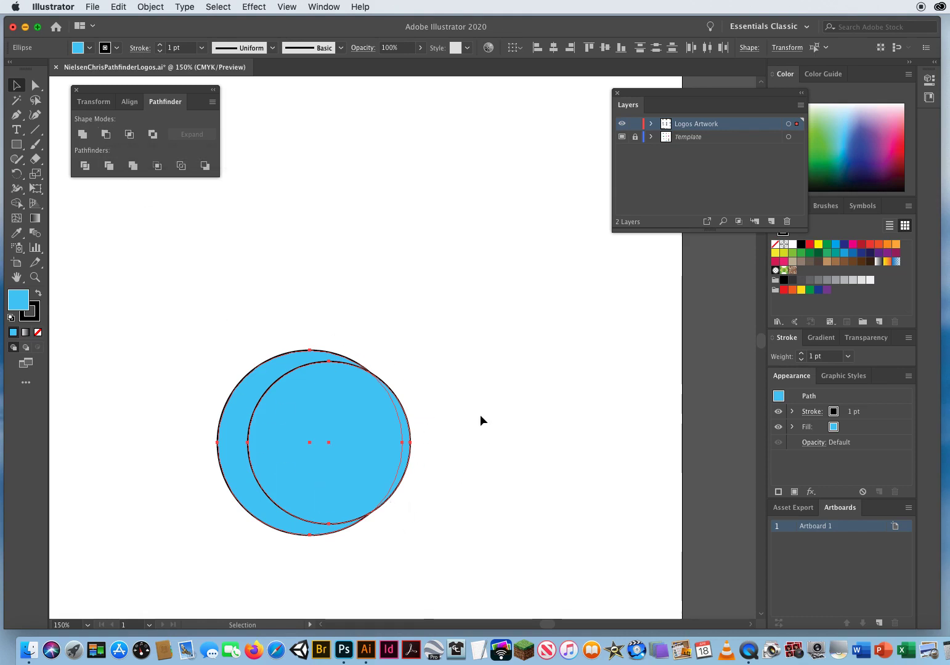
# Subtract the smaller front circle from the larger one with Minus Front to form the light-blue crescent, deselect, and save the document.
pyautogui.click(106, 133)
pyautogui.click(181, 343)
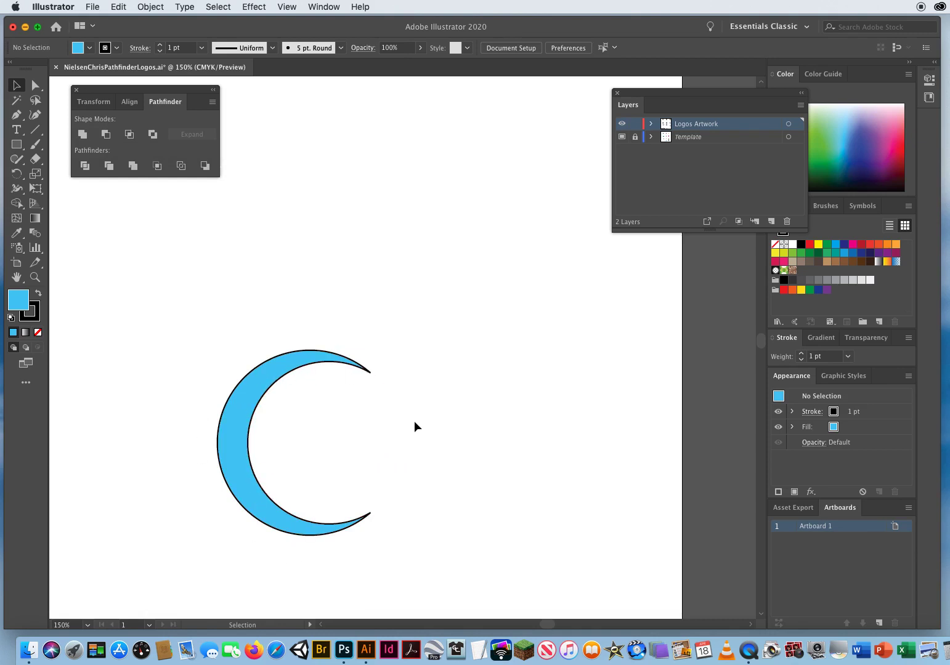
pyautogui.press('a')
pyautogui.press('super+s')
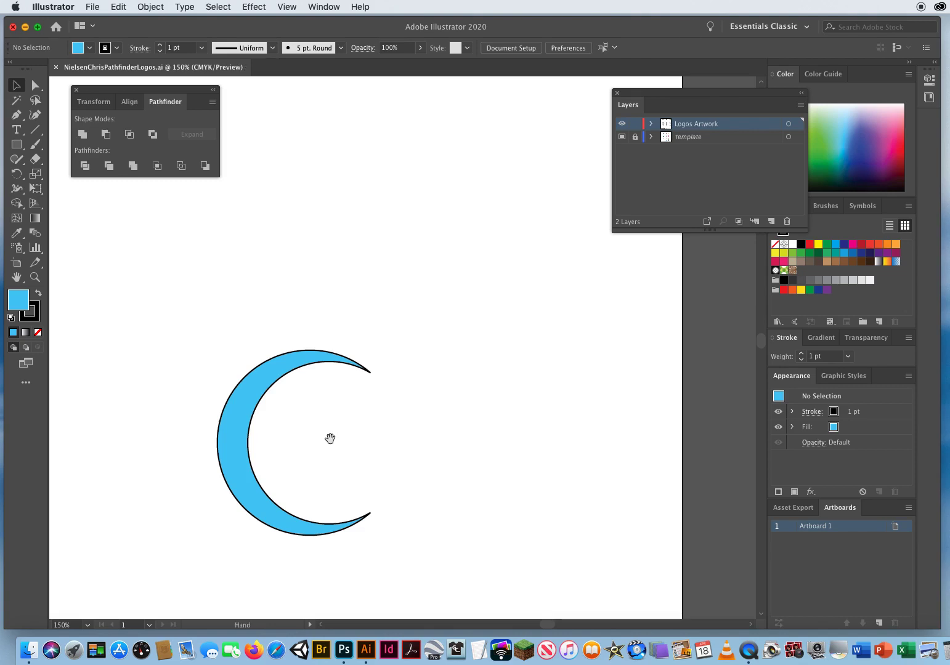
# Centre the large circle over the purple spoked template shape and centre the narrow ellipse on the circle's uppermost anchor point.
pyautogui.moveTo(298, 536); pyautogui.dragTo(344, 227)
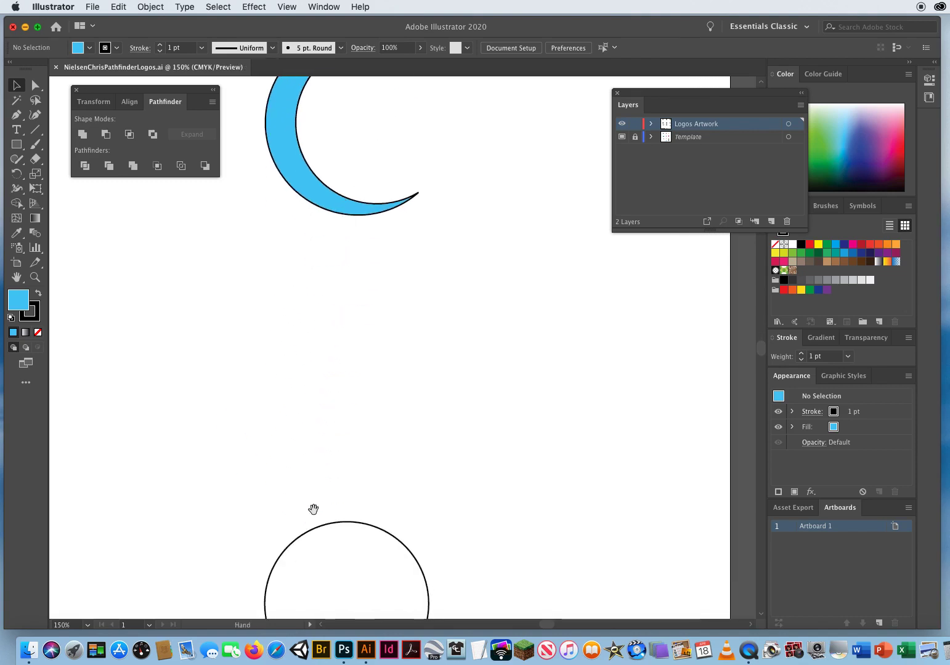
pyautogui.moveTo(313, 509); pyautogui.dragTo(308, 323)
pyautogui.moveTo(299, 451); pyautogui.dragTo(321, 236)
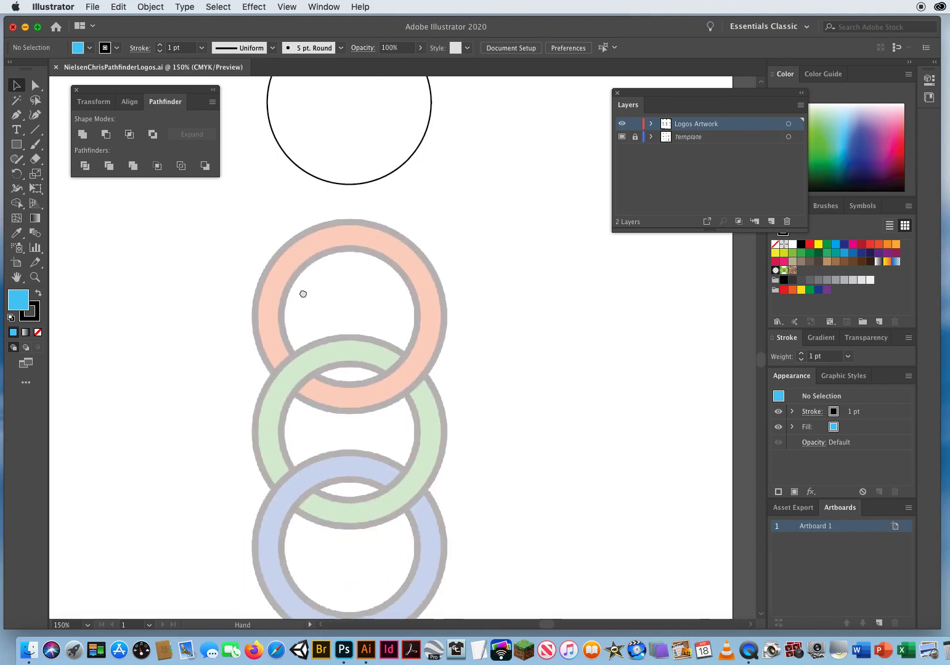
pyautogui.moveTo(243, 162); pyautogui.dragTo(212, 383)
pyautogui.moveTo(148, 309); pyautogui.dragTo(443, 334)
pyautogui.moveTo(113, 320); pyautogui.dragTo(265, 354)
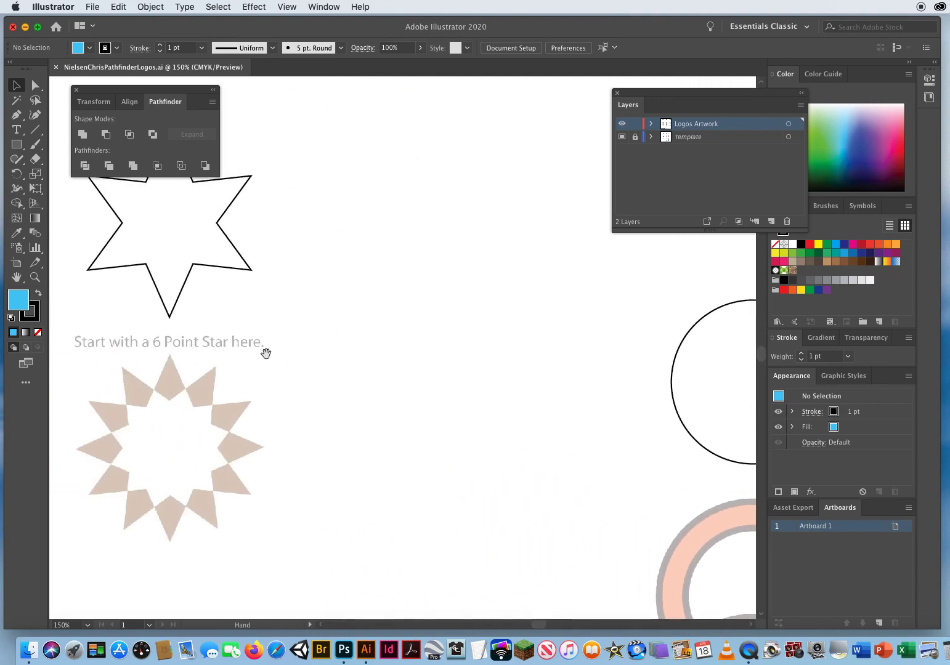
pyautogui.moveTo(158, 377); pyautogui.dragTo(169, 377)
pyautogui.moveTo(130, 340); pyautogui.dragTo(367, 496)
pyautogui.moveTo(187, 428); pyautogui.dragTo(418, 312)
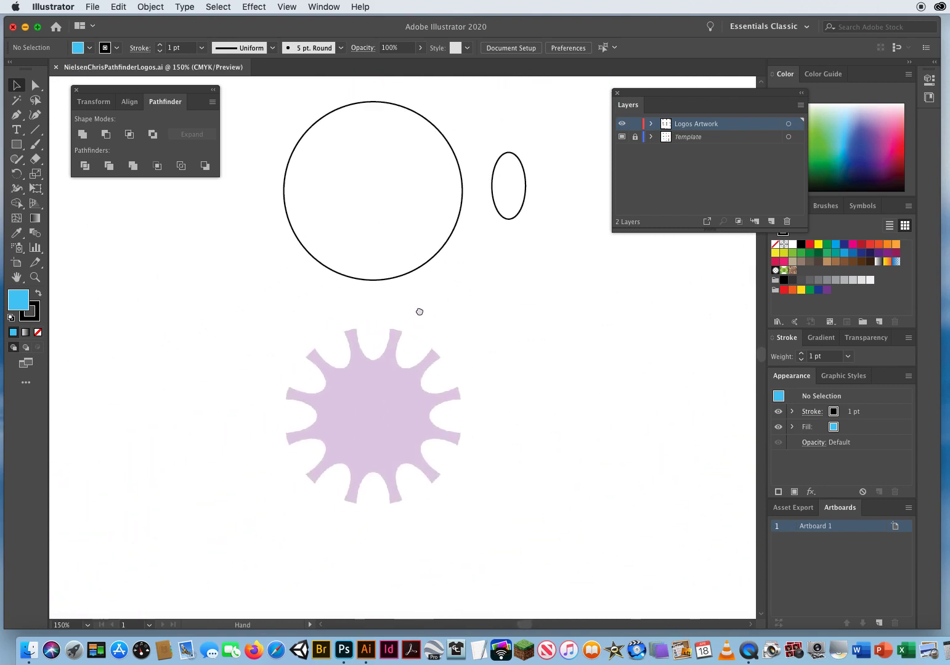
pyautogui.click(372, 191)
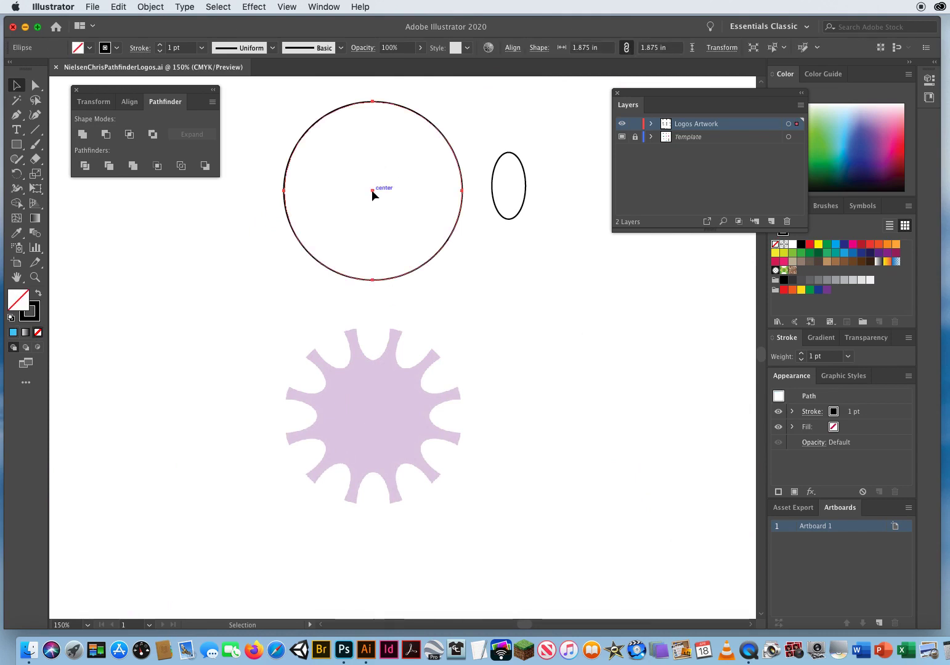
pyautogui.moveTo(372, 190); pyautogui.dragTo(373, 417)
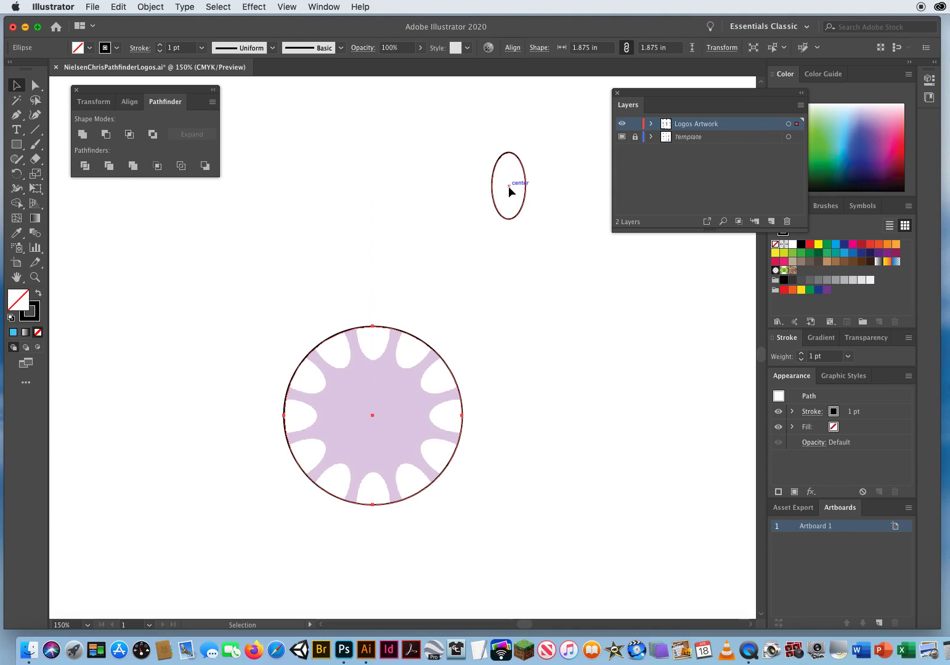
pyautogui.moveTo(508, 187); pyautogui.dragTo(377, 330)
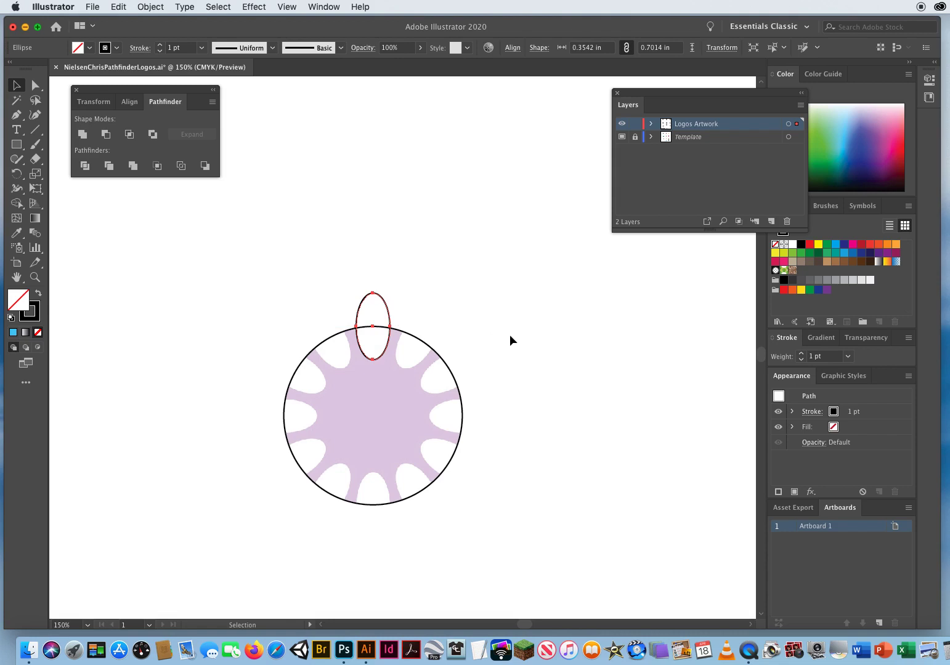
# Start a rotation of the ellipse about the large circle's centre and set the angle to 30°.
pyautogui.click(35, 277)
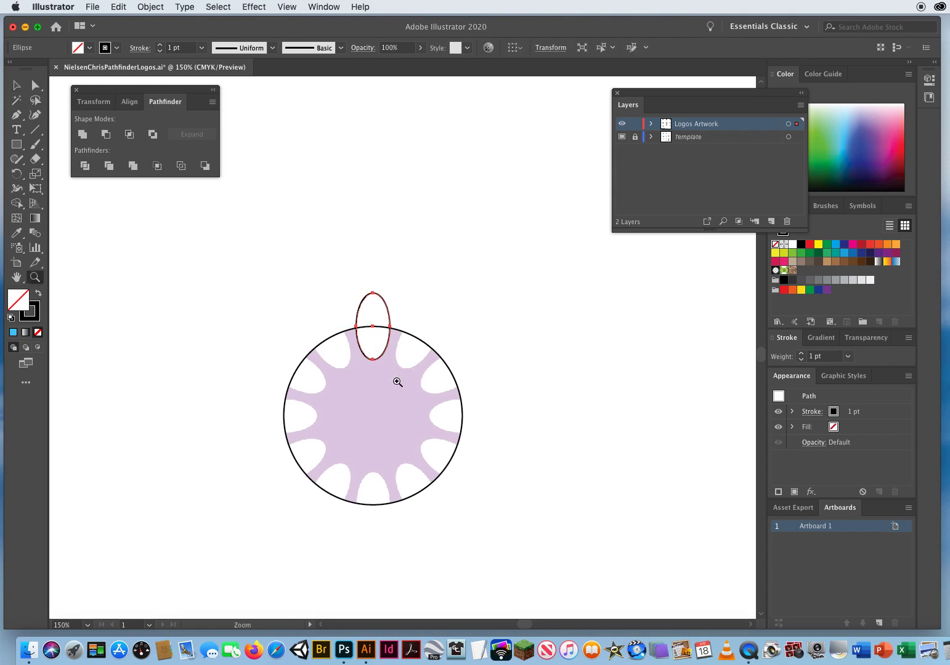
pyautogui.click(369, 372)
pyautogui.click(422, 383)
pyautogui.moveTo(426, 395); pyautogui.dragTo(424, 371)
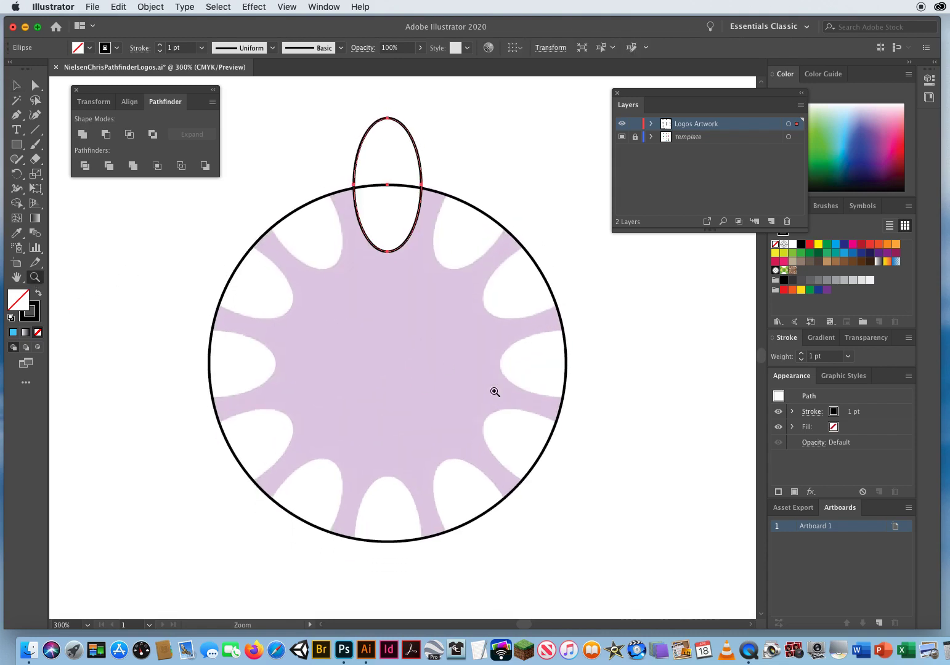
pyautogui.press('v')
pyautogui.moveTo(297, 98); pyautogui.dragTo(496, 150)
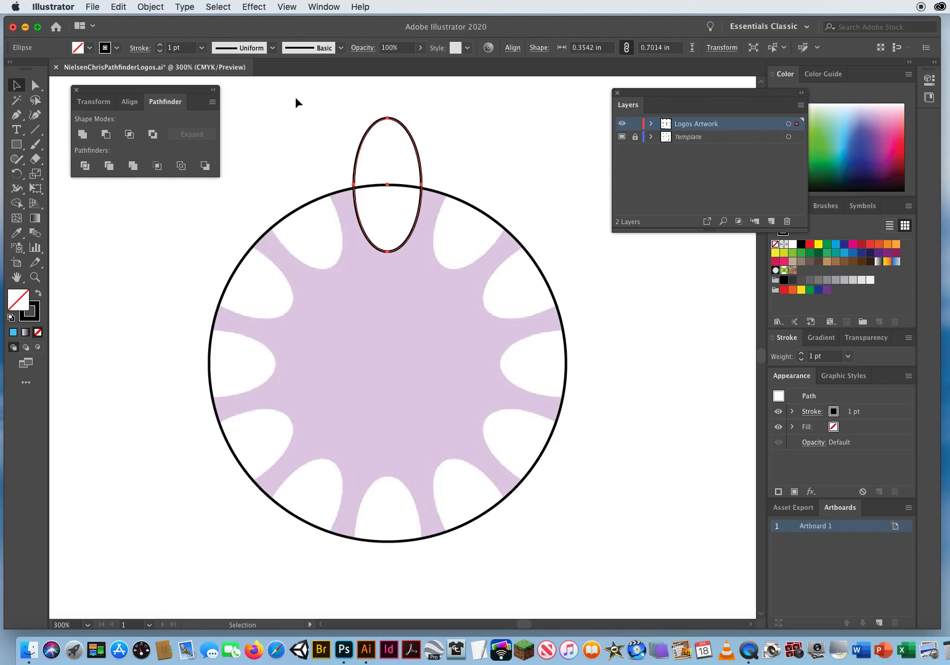
pyautogui.moveTo(295, 97); pyautogui.dragTo(497, 145)
pyautogui.click(16, 175)
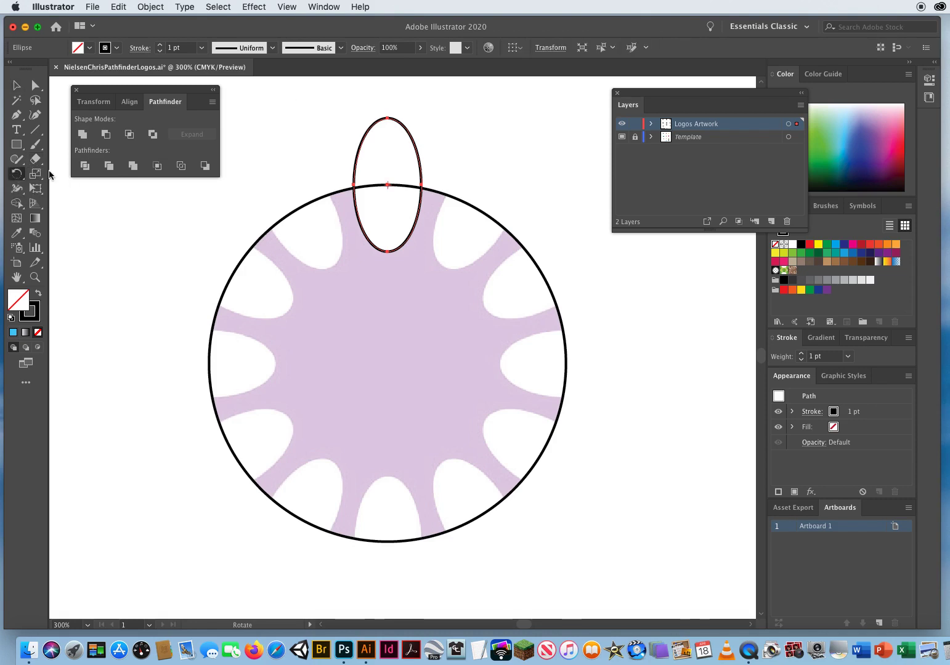
pyautogui.keyDown('alt'); pyautogui.click(388, 362); pyautogui.keyUp('alt')
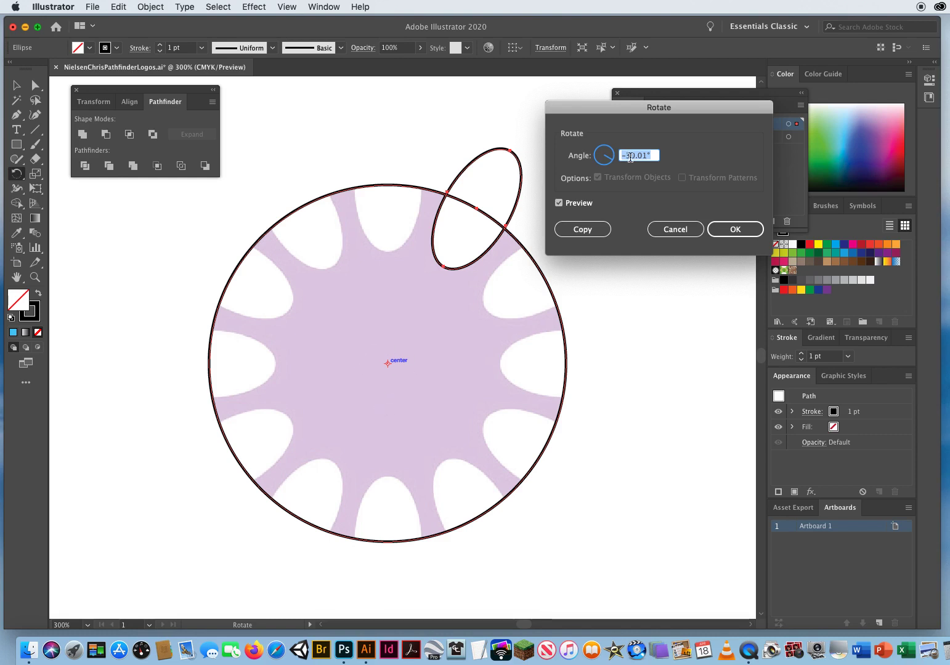
pyautogui.write('30')
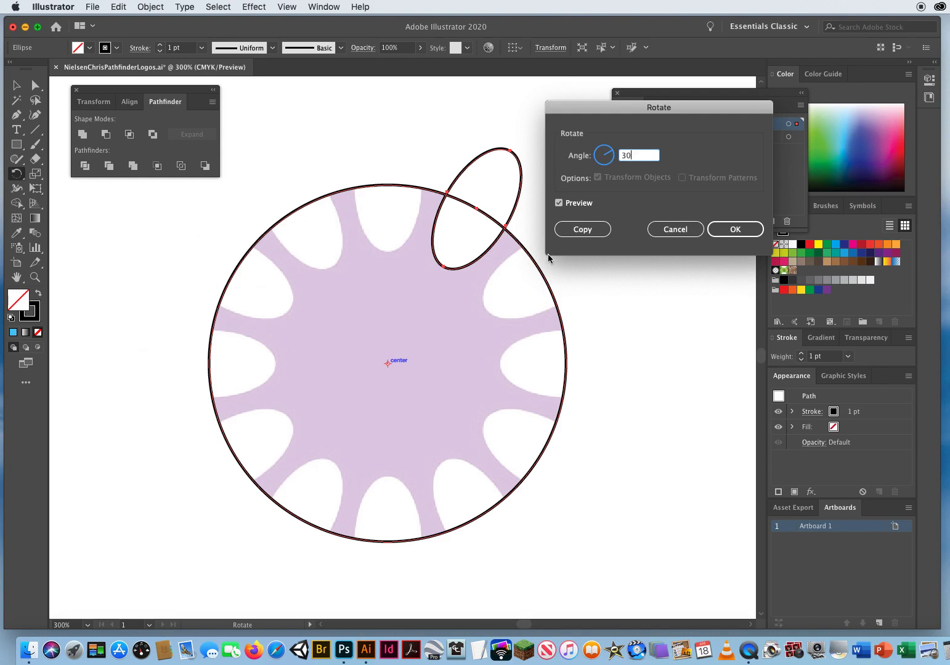
# Toggle the rotation preview on and off to compare the ellipse's positions, and create the 30° rotation as a copy.
pyautogui.click(559, 203)
pyautogui.click(559, 204)
pyautogui.click(559, 206)
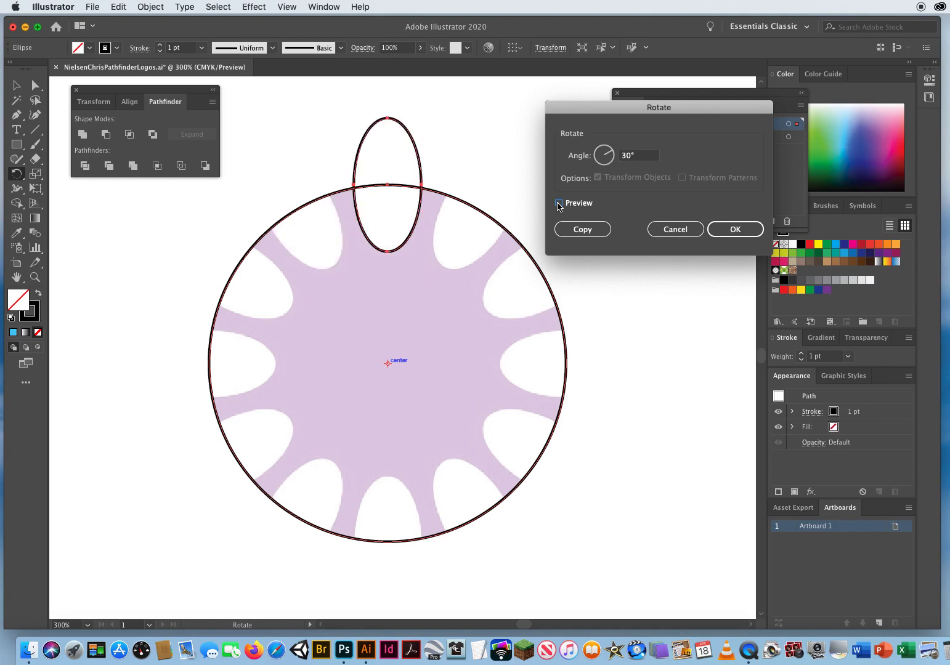
pyautogui.click(558, 204)
pyautogui.click(559, 205)
pyautogui.click(559, 205)
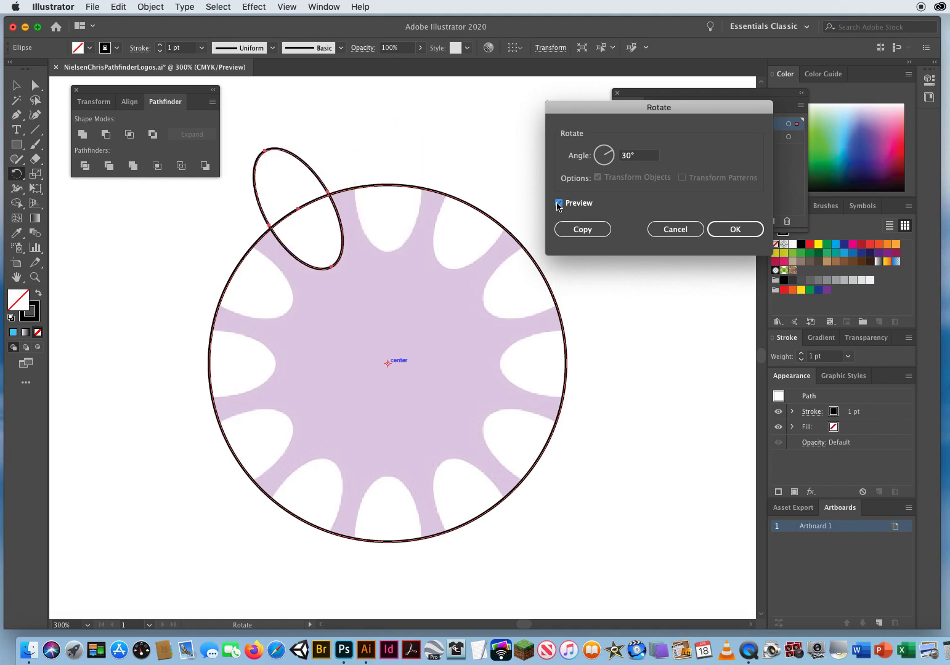
pyautogui.click(559, 204)
pyautogui.click(558, 204)
pyautogui.click(583, 230)
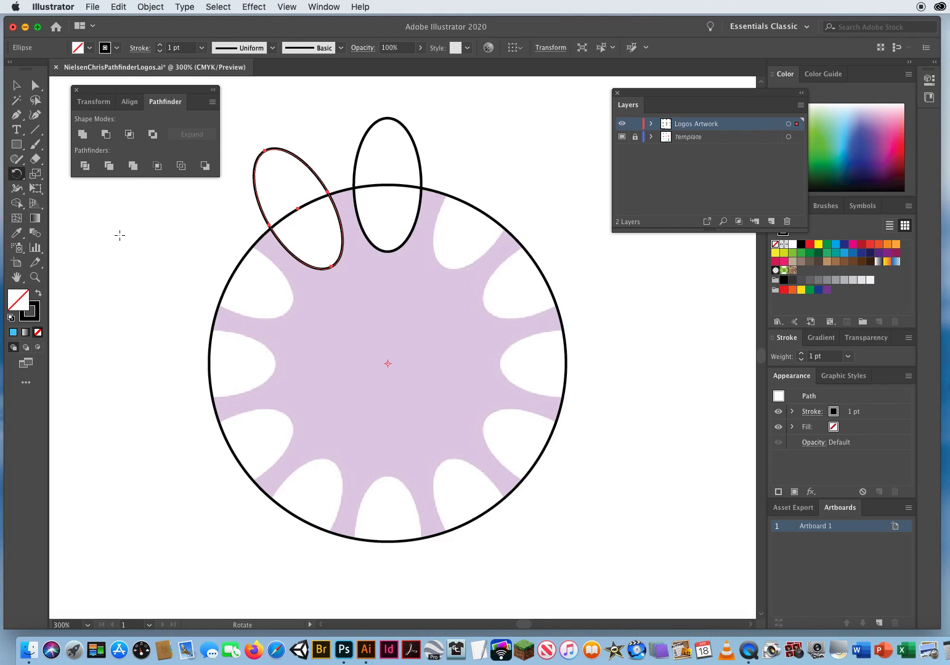
# Repeat the 30° rotated copy ten more times to complete the ring of twelve ellipses around the circle.
pyautogui.press('super')
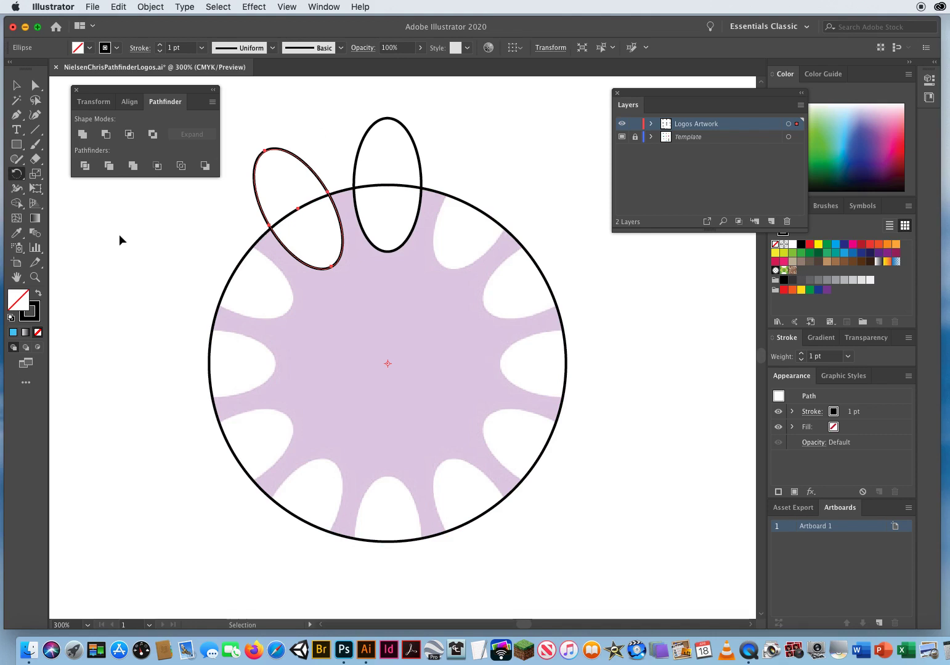
pyautogui.press('super+d')
pyautogui.press('super+d')
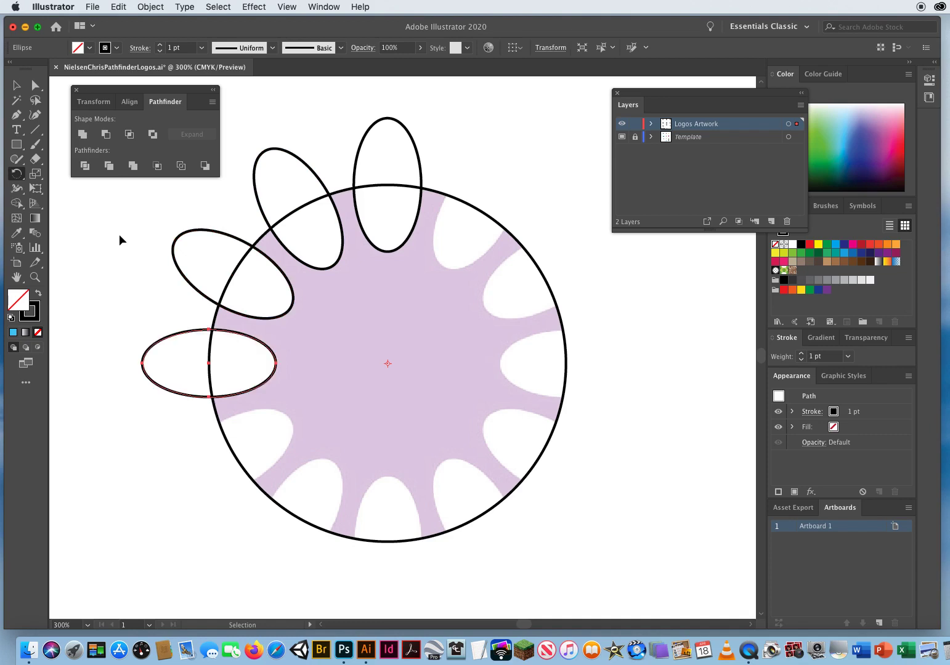
pyautogui.press('super+d')
pyautogui.press('super+d')
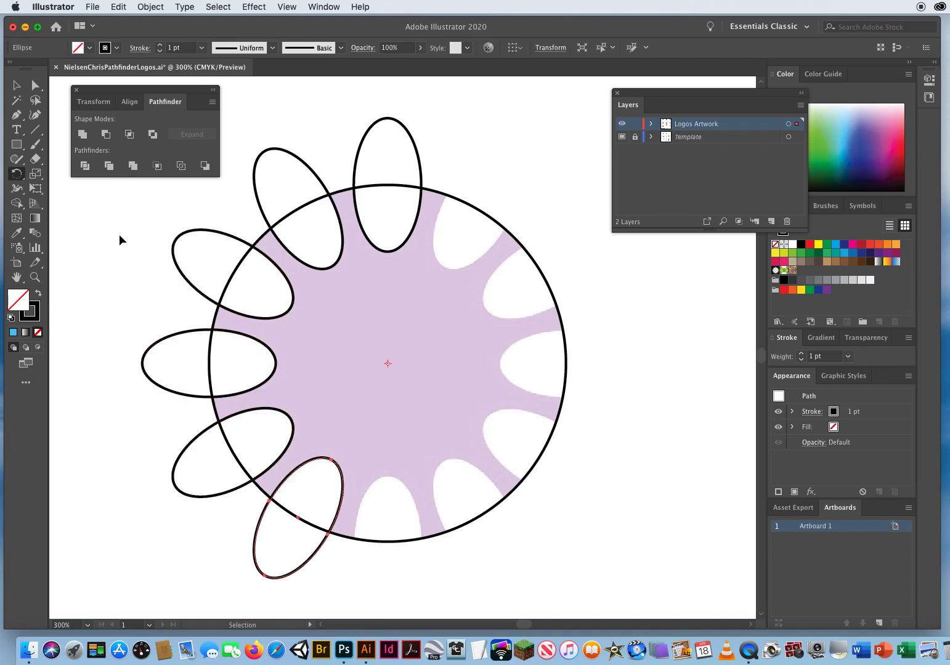
pyautogui.press('super+d')
pyautogui.press('super+d')
pyautogui.press('super+d')
pyautogui.press('super+d')
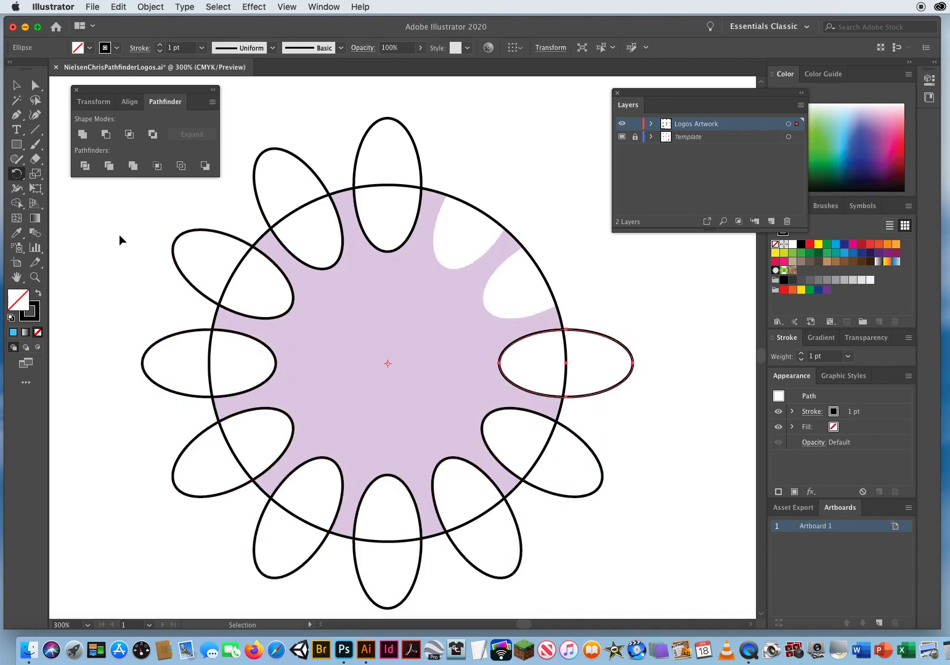
pyautogui.press('super+d')
pyautogui.press('super+d')
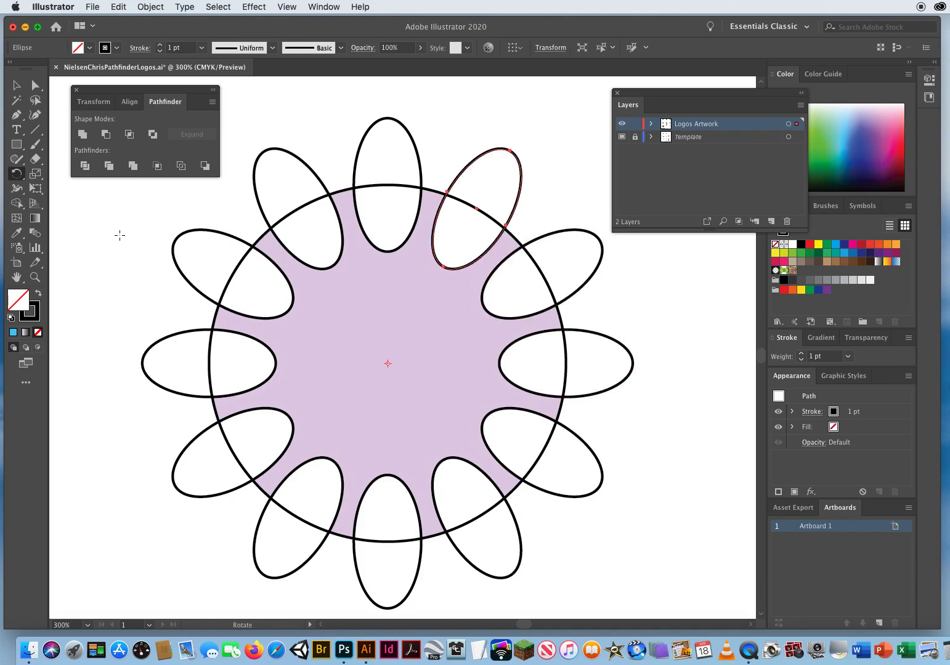
# Select the large circle with all twelve ellipses and fill them with light orange, keeping the black outline.
pyautogui.press('v')
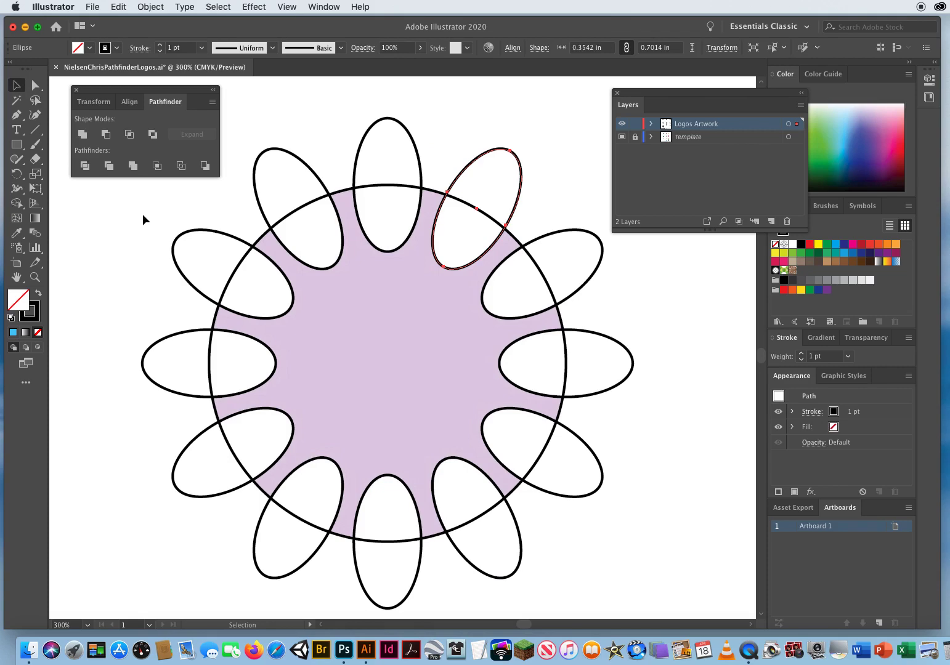
pyautogui.moveTo(388, 322); pyautogui.dragTo(613, 532)
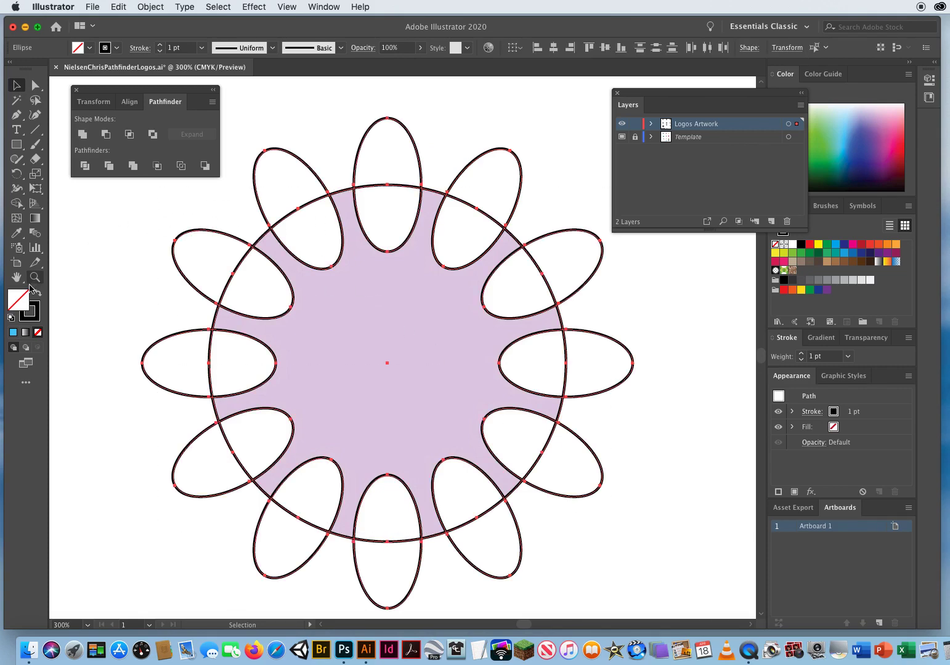
pyautogui.moveTo(694, 95); pyautogui.dragTo(608, 86)
pyautogui.click(810, 244)
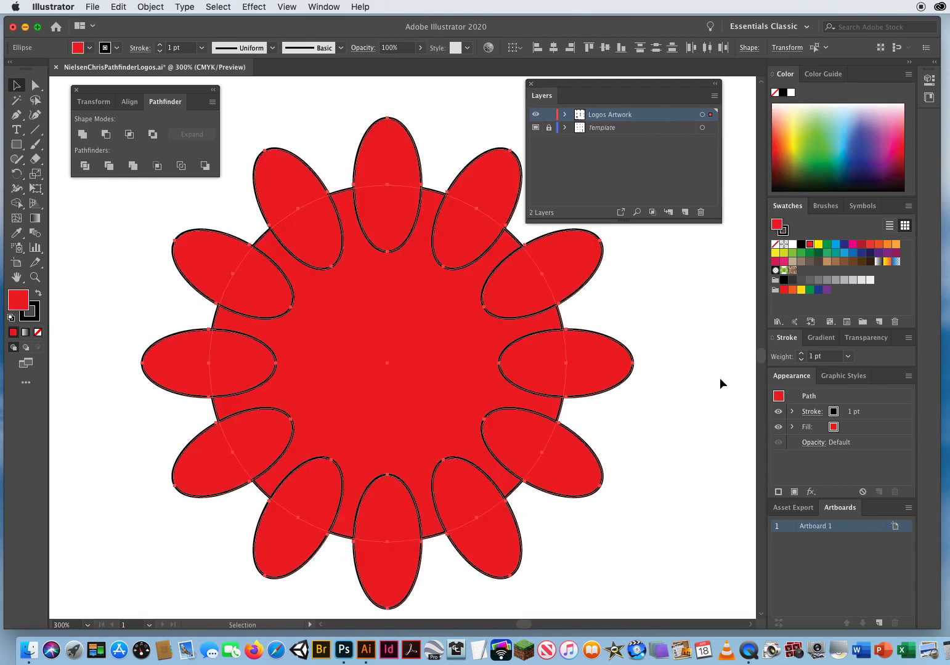
pyautogui.click(897, 244)
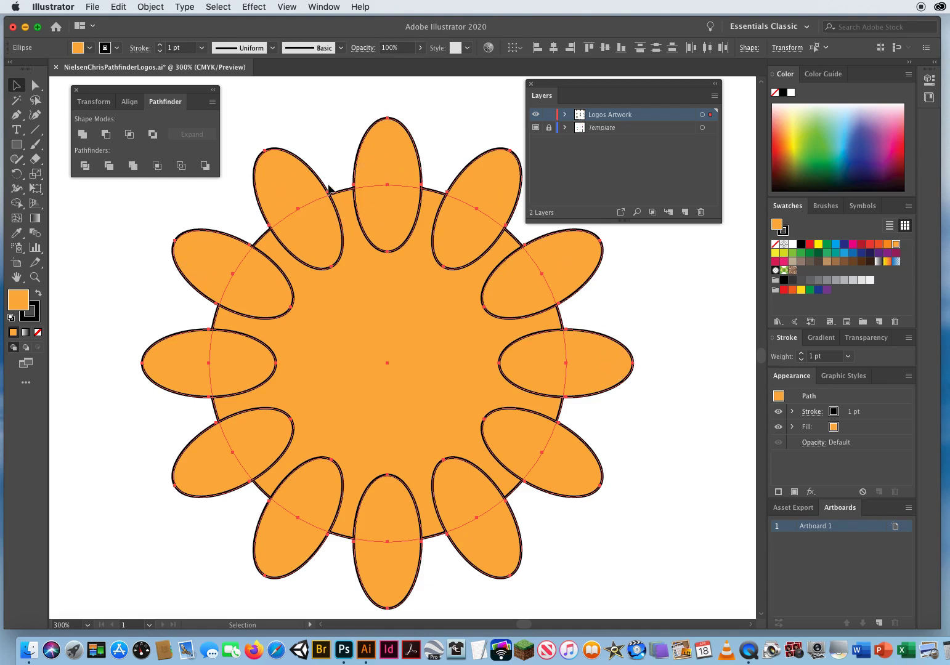
# Cut the twelve ellipses out of the orange circle with Minus Front, check the resulting shape, deselect, and save the document.
pyautogui.click(106, 136)
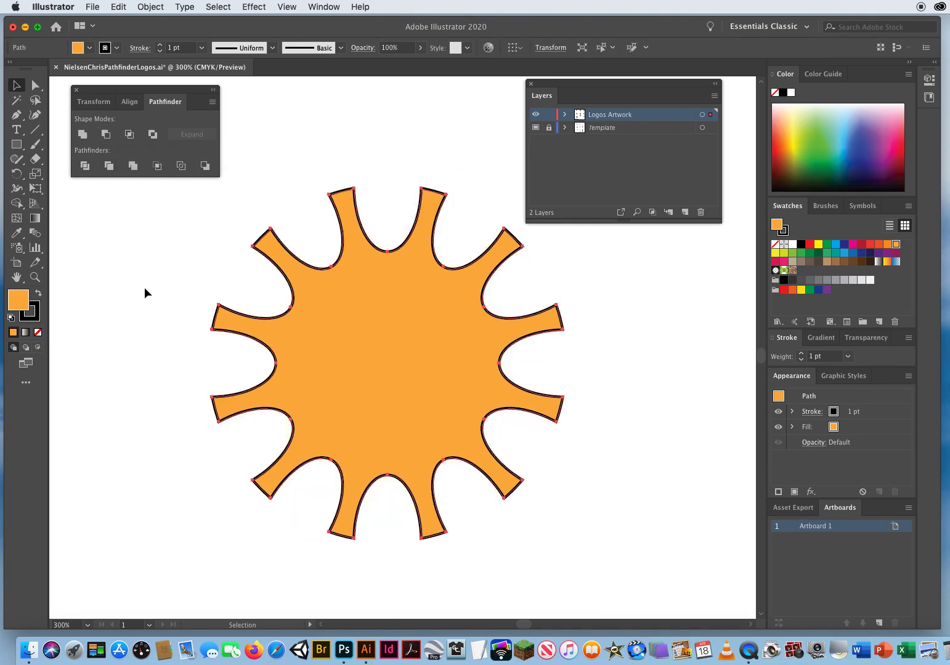
pyautogui.click(144, 287)
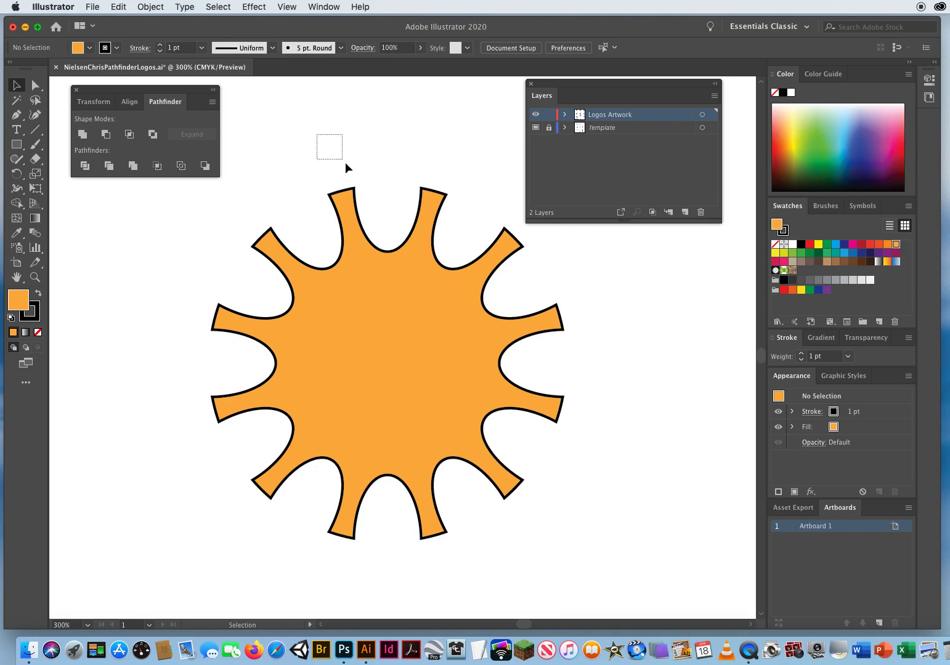
pyautogui.moveTo(345, 162); pyautogui.dragTo(386, 209)
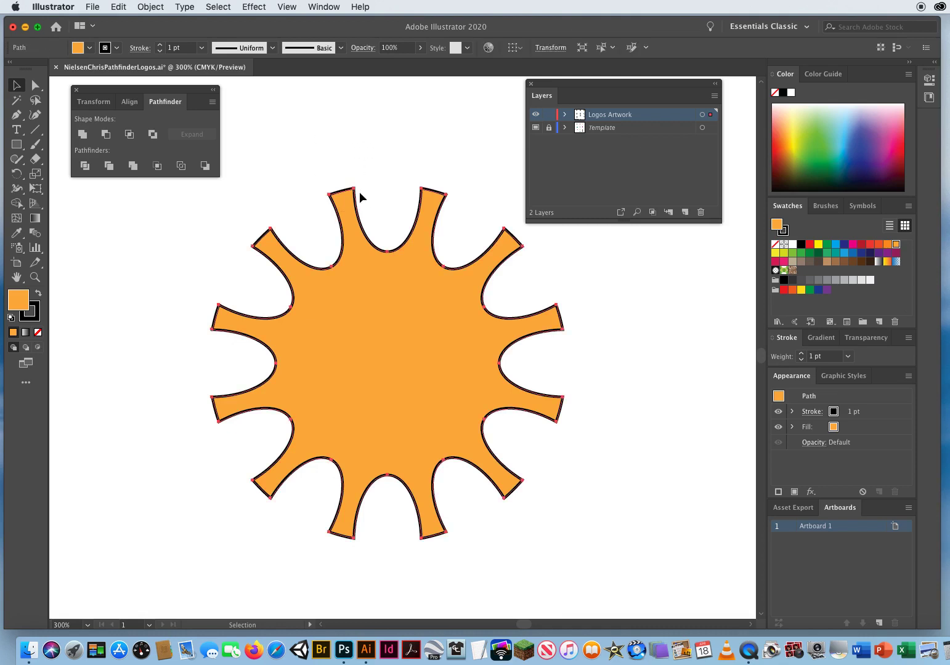
pyautogui.click(304, 151)
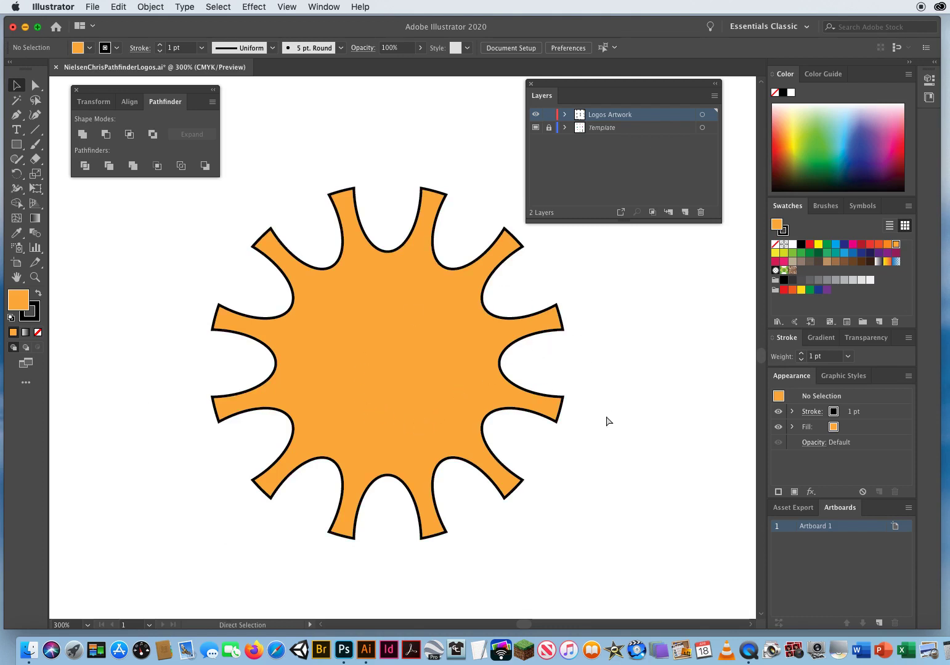
pyautogui.press('super+s')
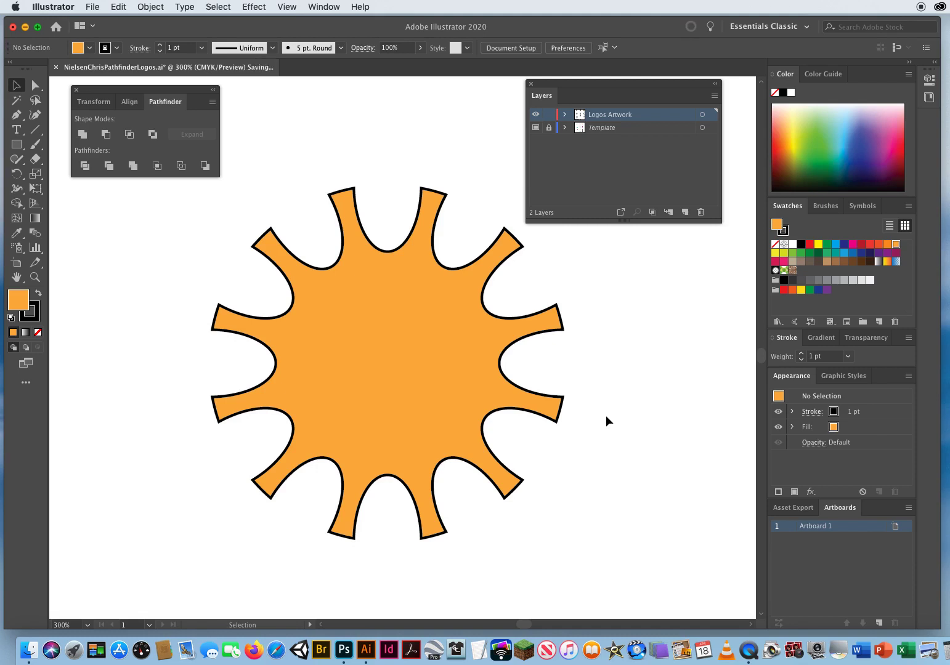
# Move the outlined six-point star down onto the template star under "Start with a 6 Point Star here.", aligning its points with the template.
pyautogui.press('space')
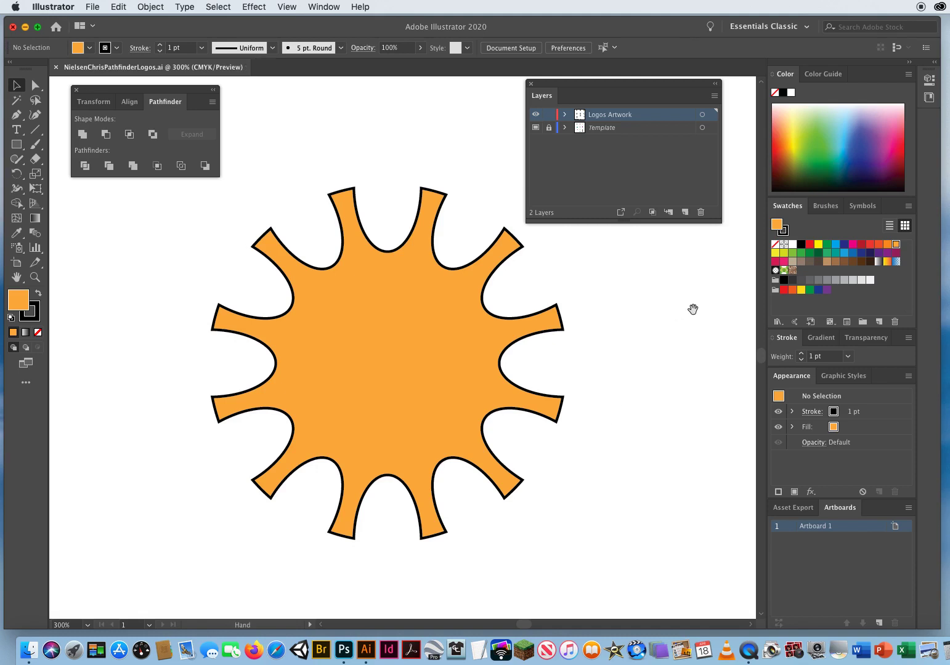
pyautogui.moveTo(629, 313); pyautogui.dragTo(72, 338)
pyautogui.moveTo(626, 345); pyautogui.dragTo(131, 350)
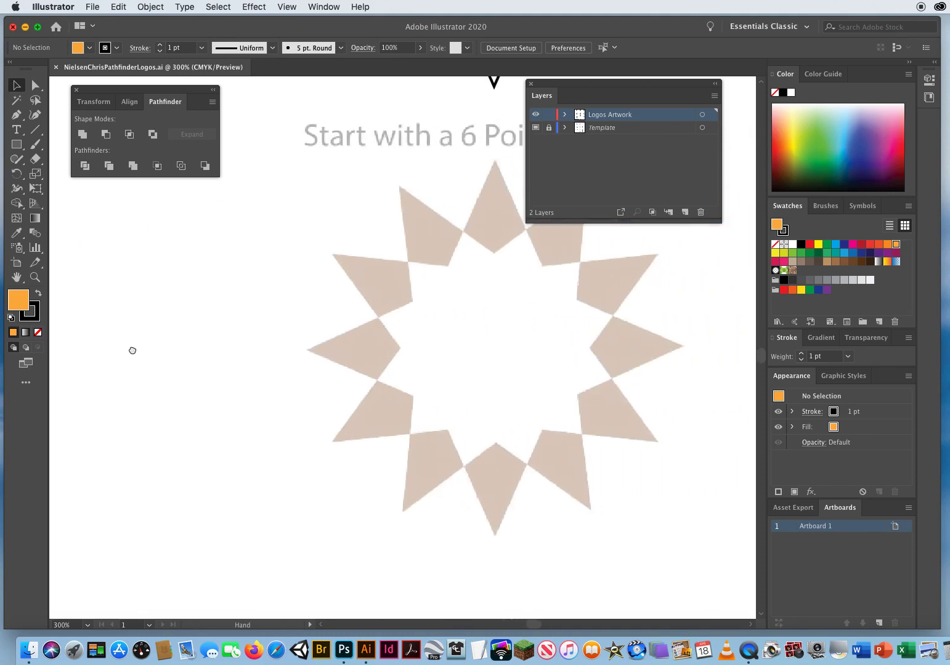
pyautogui.moveTo(448, 329); pyautogui.dragTo(378, 334)
pyautogui.moveTo(558, 87); pyautogui.dragTo(628, 94)
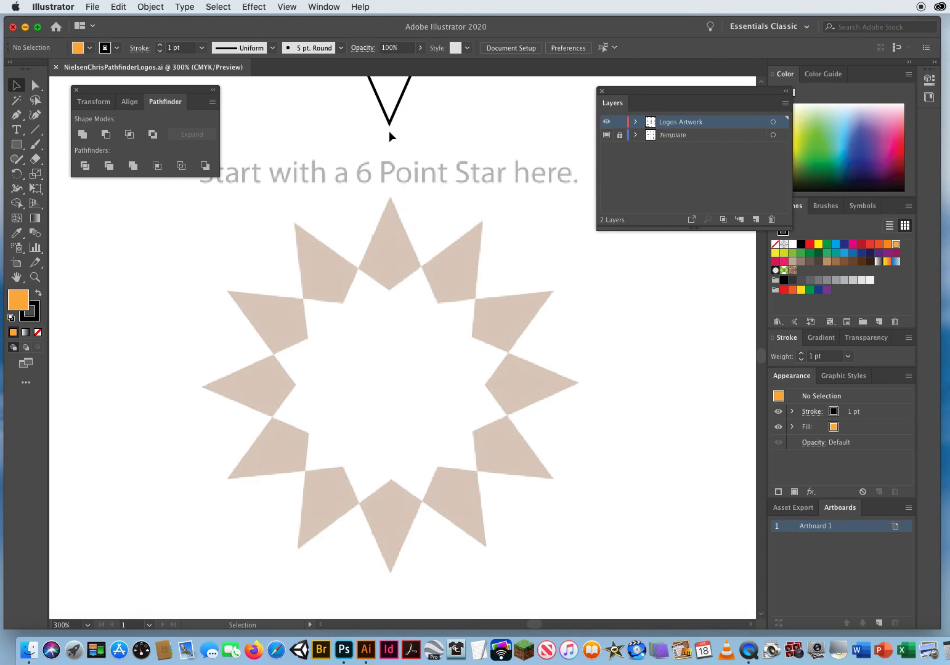
pyautogui.moveTo(390, 133); pyautogui.dragTo(389, 401)
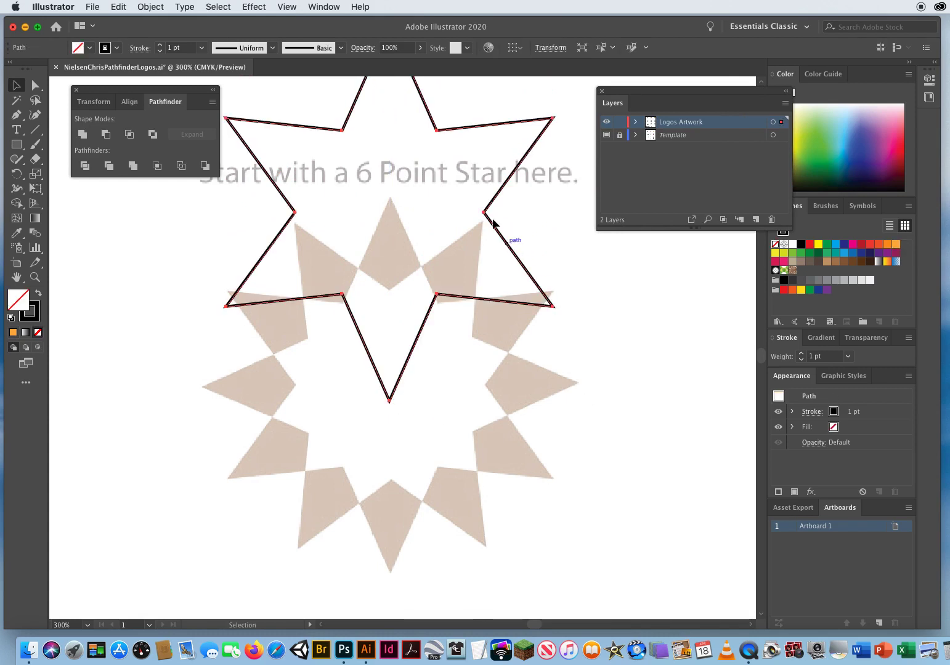
pyautogui.moveTo(437, 134); pyautogui.dragTo(438, 303)
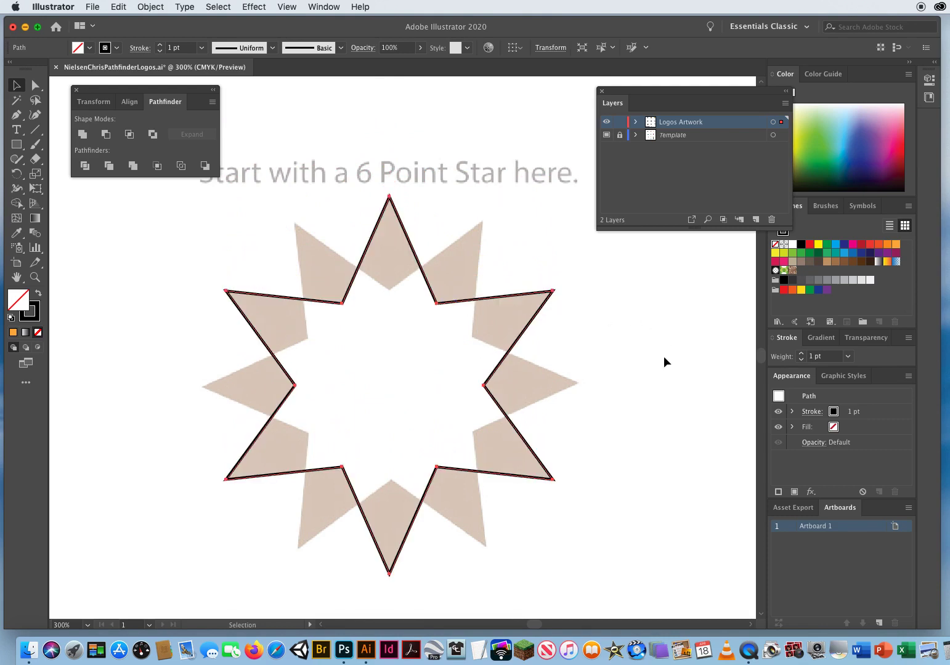
# Rotate a copy of the six-point star about its centre until it matches the template's remaining six points.
pyautogui.hscroll(-3, 379, 177)
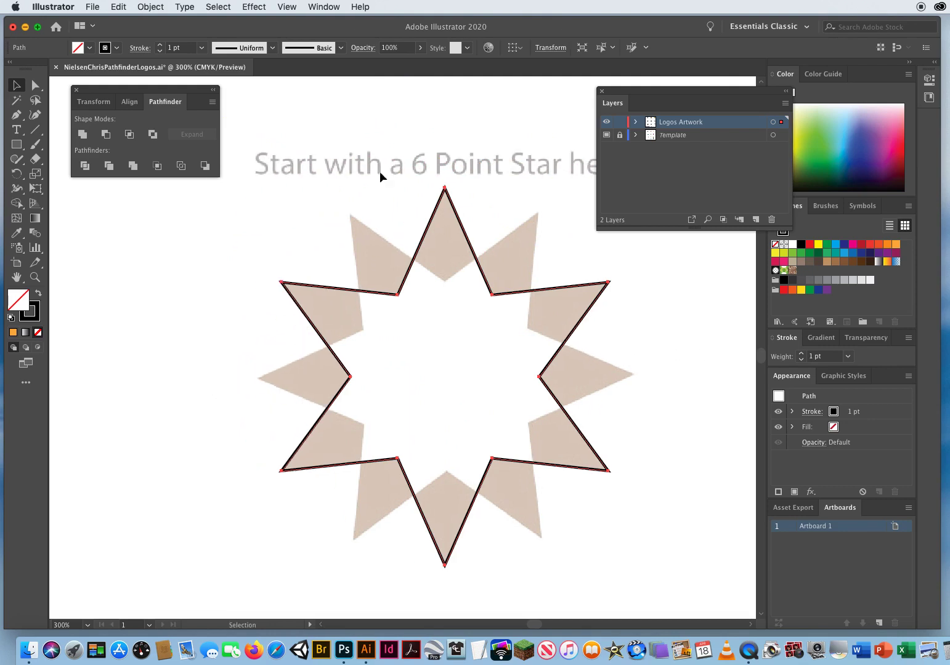
pyautogui.moveTo(621, 94); pyautogui.dragTo(672, 95)
pyautogui.hscroll(2, 467, 269)
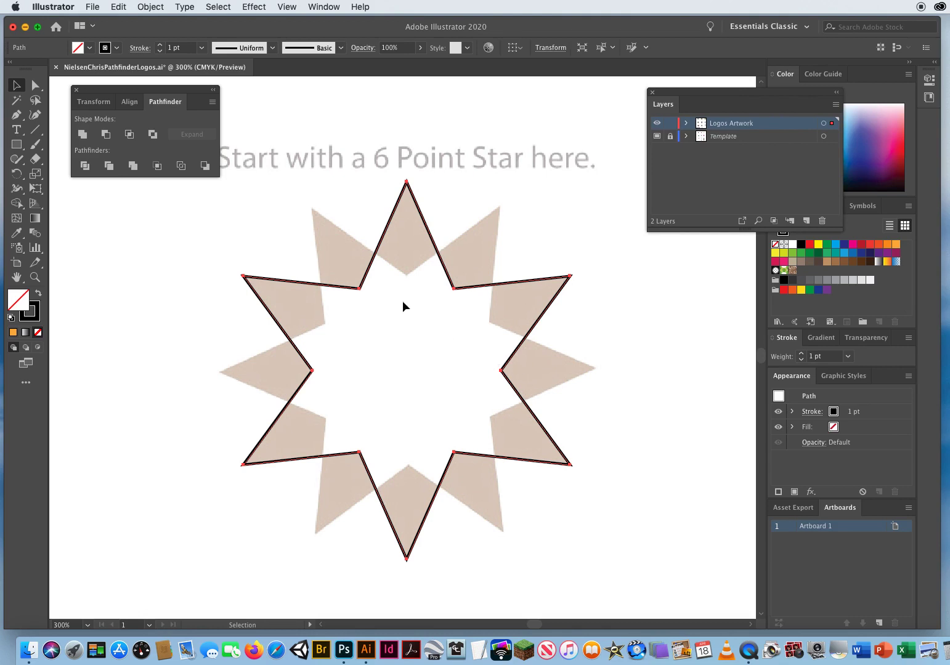
pyautogui.click(17, 174)
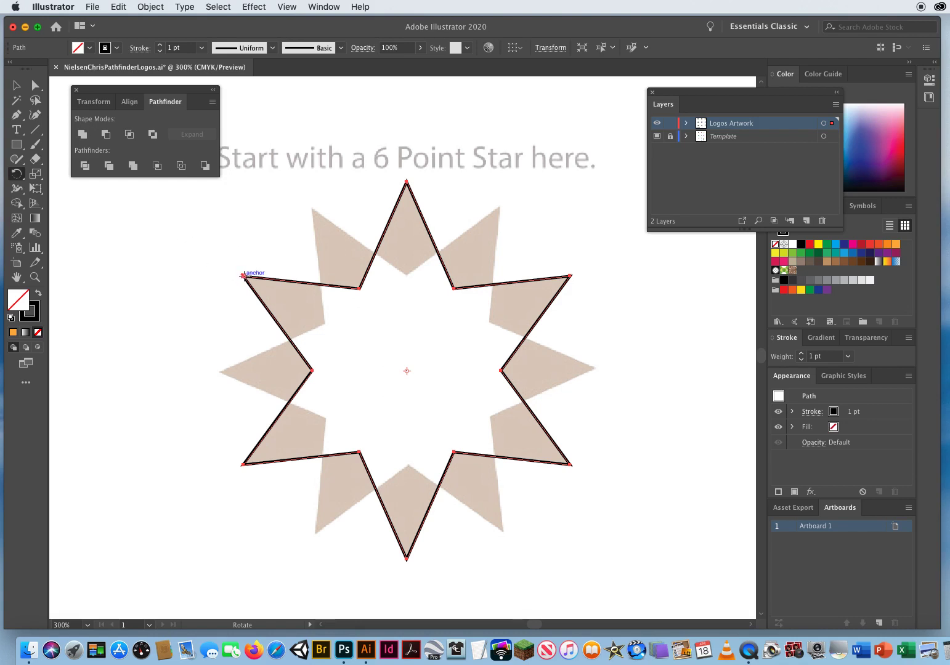
pyautogui.moveTo(243, 276); pyautogui.dragTo(311, 211)
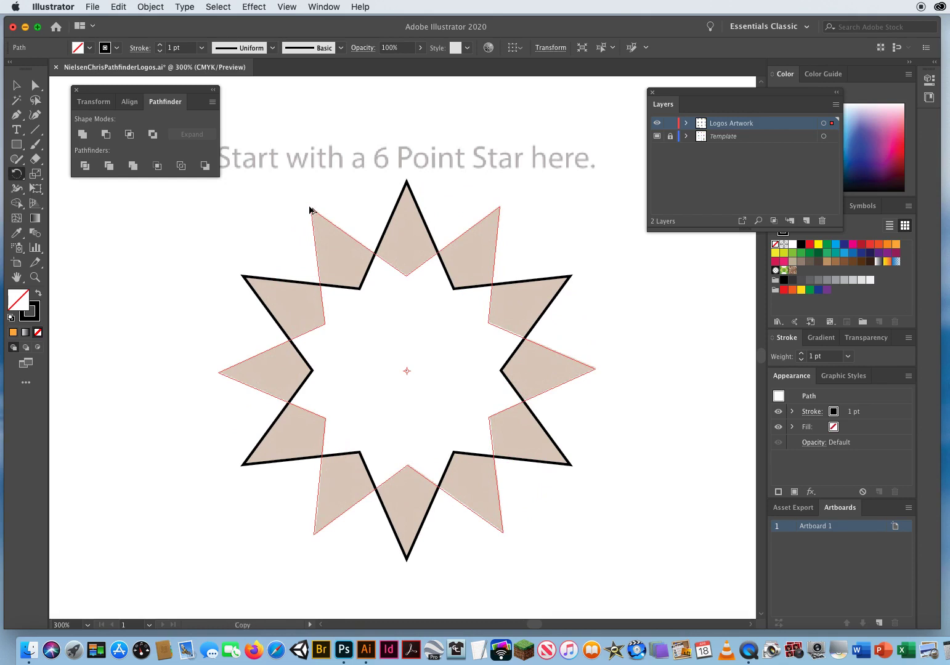
pyautogui.moveTo(310, 209); pyautogui.dragTo(310, 210)
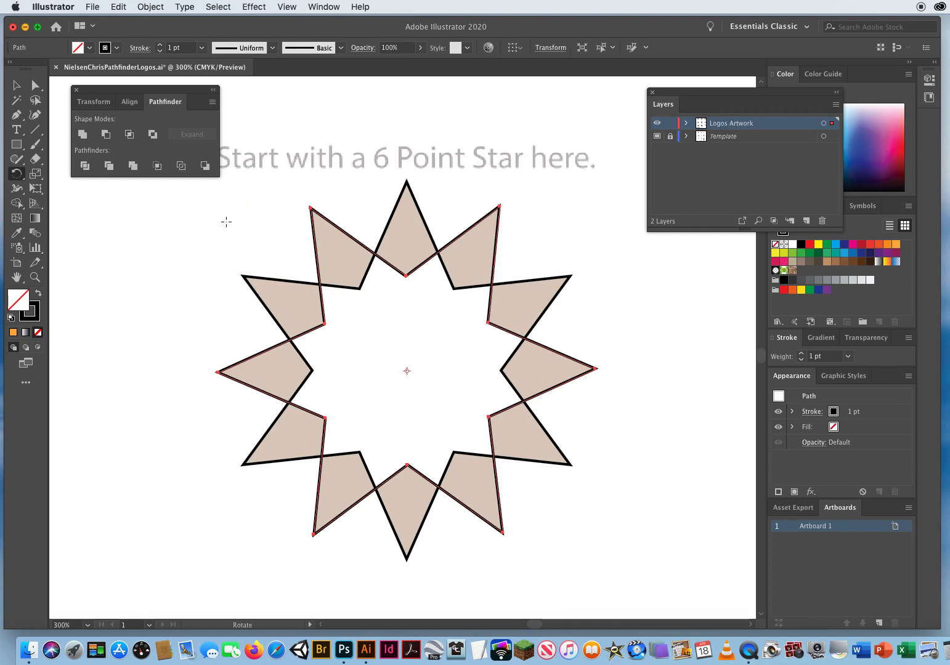
# Select both overlapping stars and fill them with light green, keeping the black outline.
pyautogui.click(17, 85)
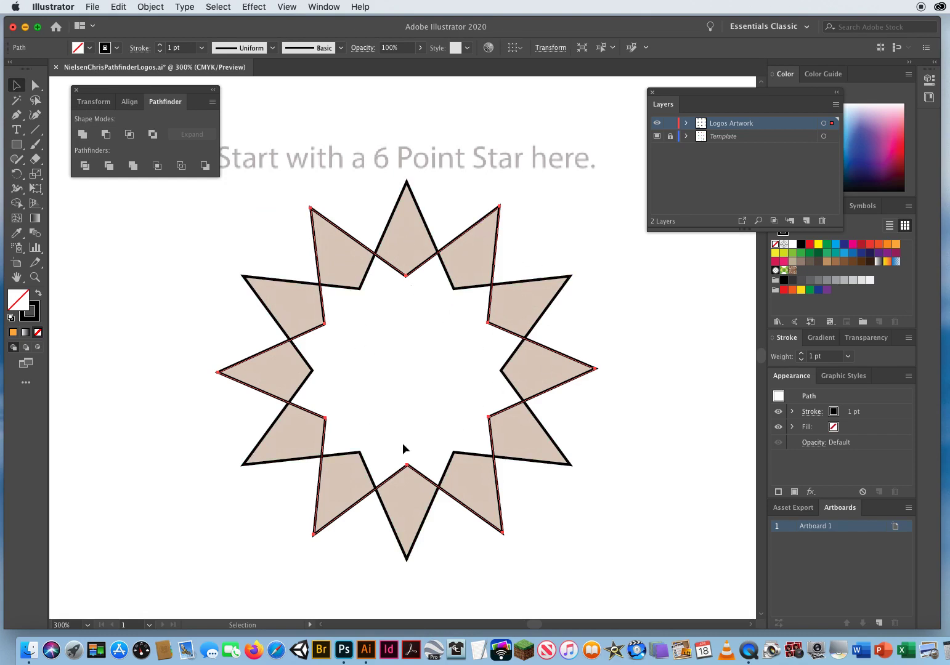
pyautogui.moveTo(213, 250); pyautogui.dragTo(572, 382)
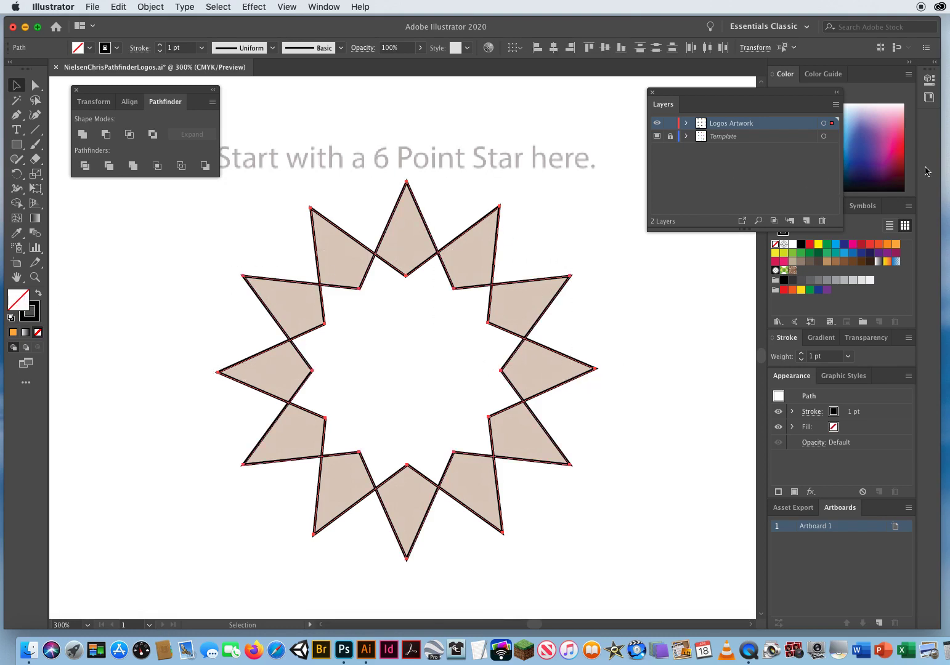
pyautogui.click(897, 131)
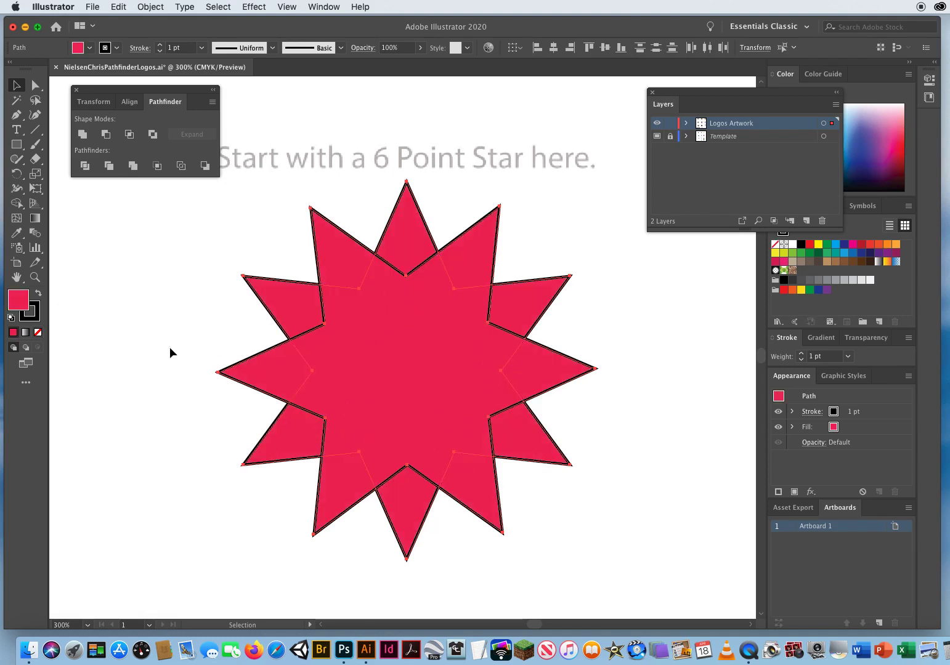
pyautogui.moveTo(716, 102); pyautogui.dragTo(636, 102)
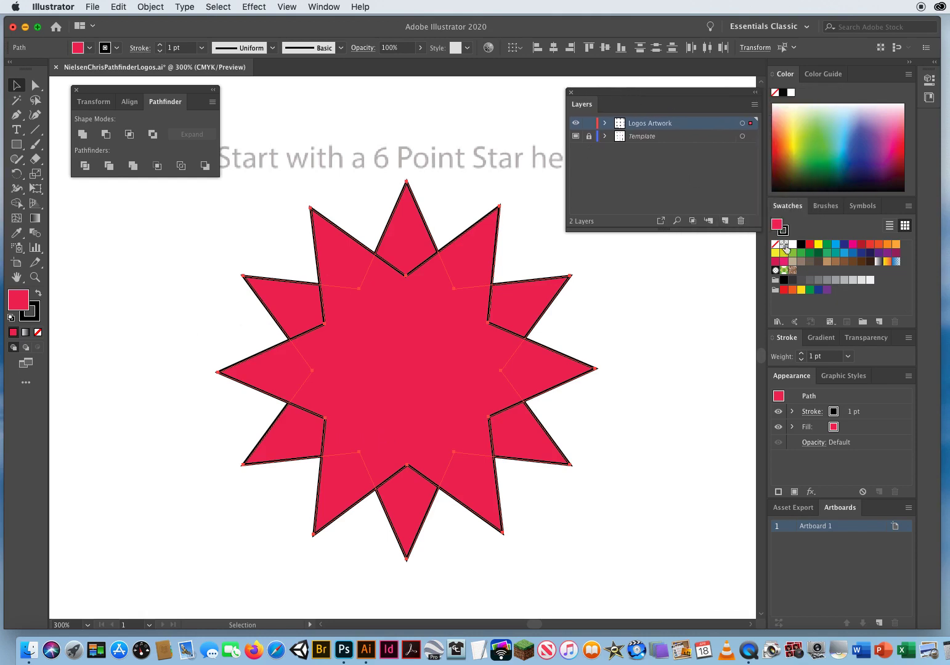
pyautogui.click(792, 253)
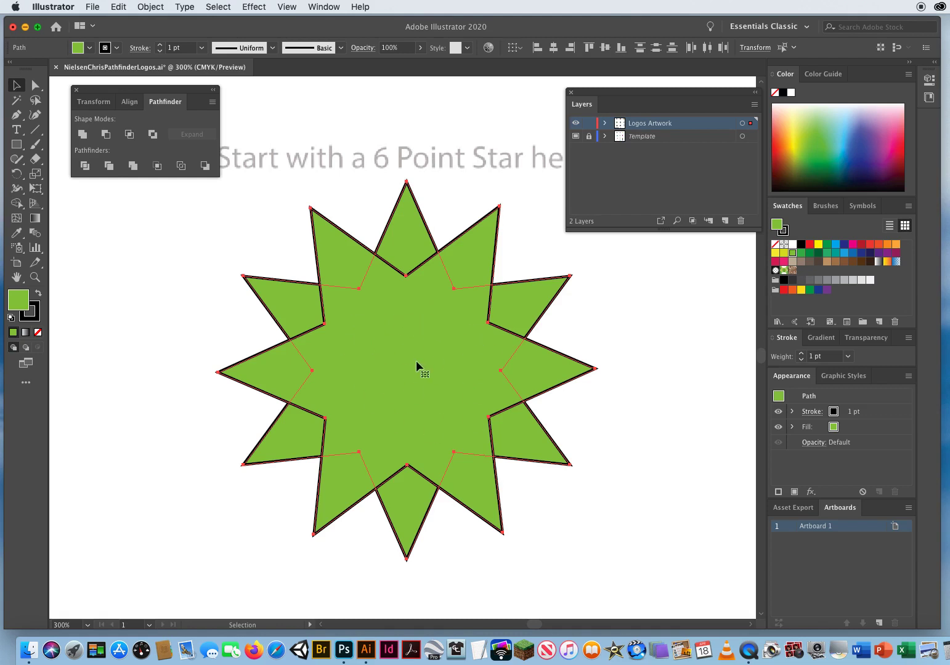
# Remove the overlapping area of the two green stars with Exclude, deselect, and save the document.
pyautogui.click(153, 135)
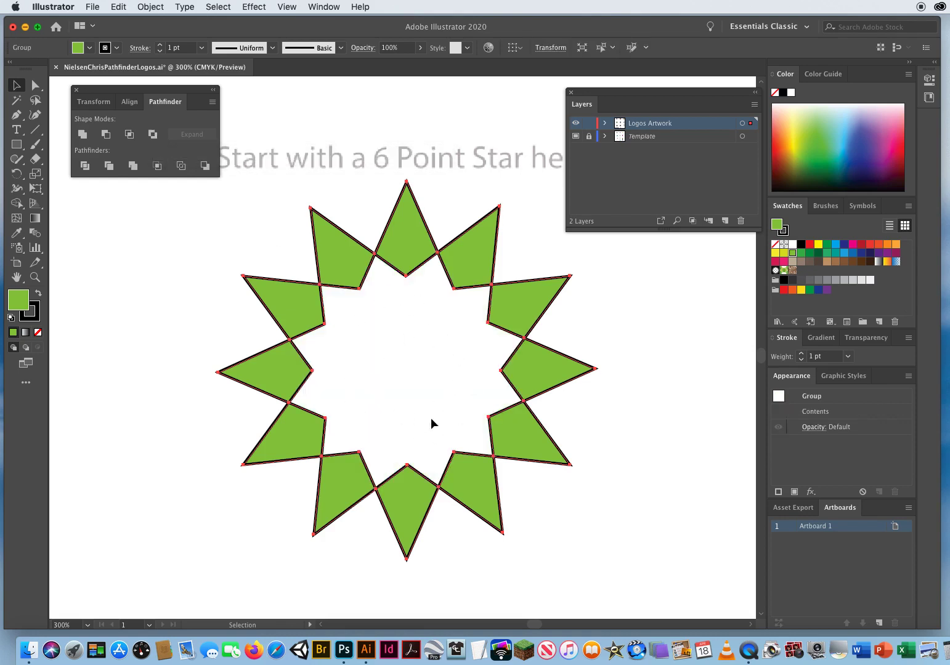
pyautogui.click(157, 322)
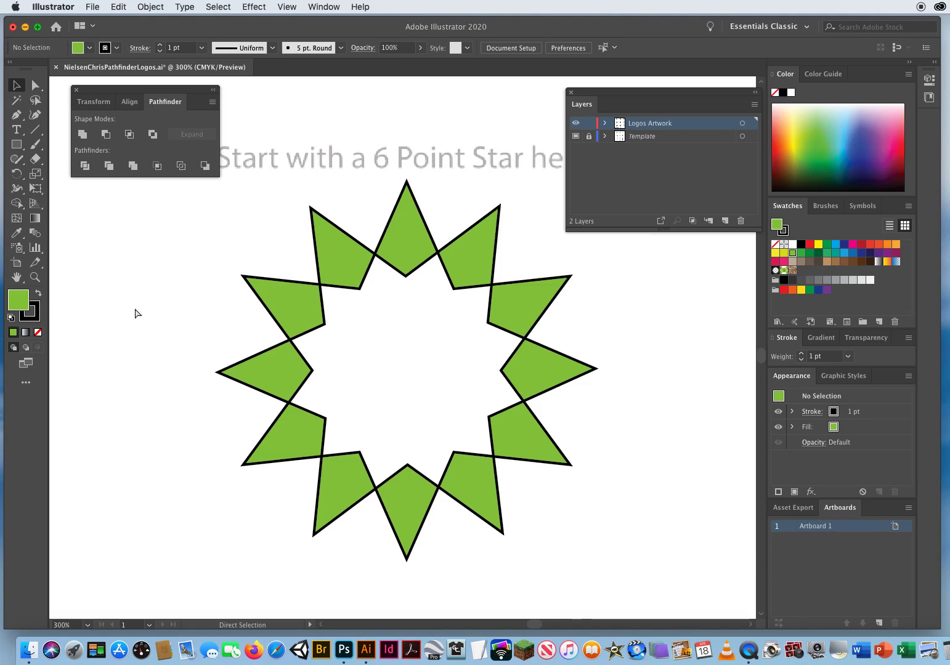
pyautogui.press('super+s')
# Move the larger ellipse onto the outer edge of the planet template's ring and the smaller ellipse onto its inner edge.
pyautogui.press('super+minus')
pyautogui.press('super+minus')
pyautogui.press('super+minus')
pyautogui.press('super+minus')
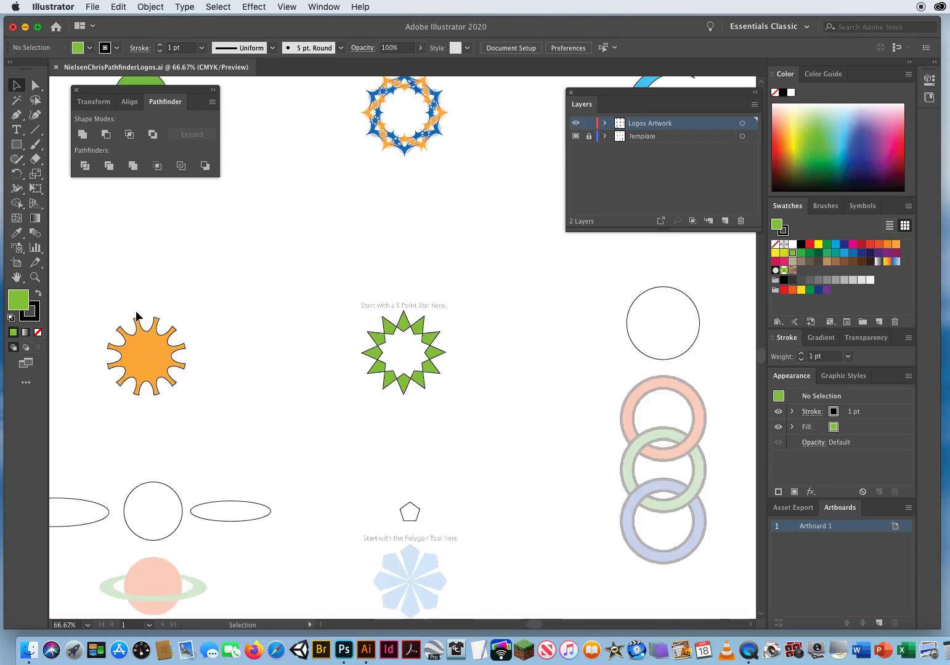
pyautogui.press('space')
pyautogui.moveTo(199, 493); pyautogui.dragTo(347, 293)
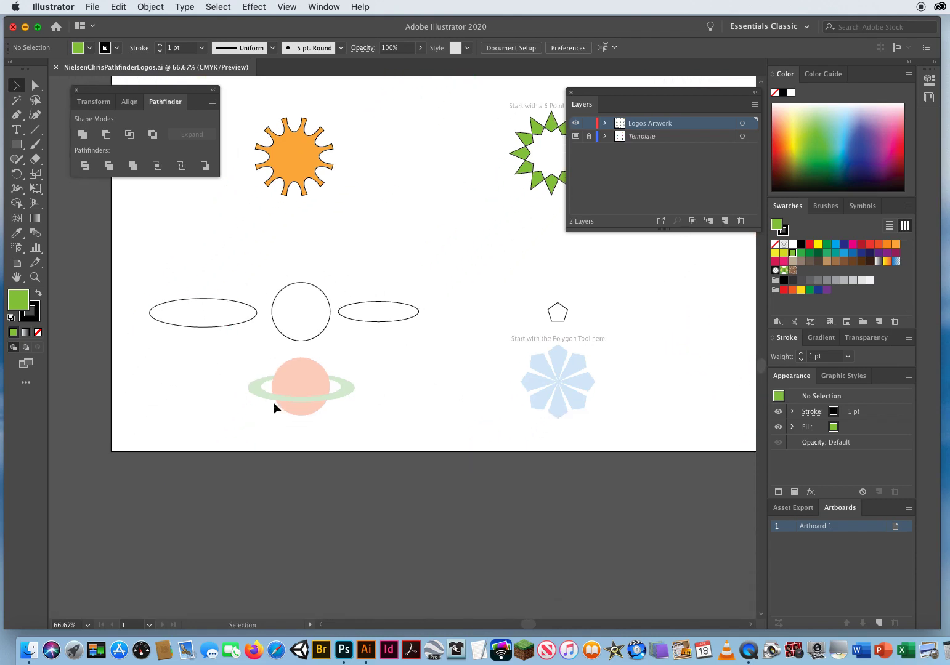
pyautogui.click(35, 276)
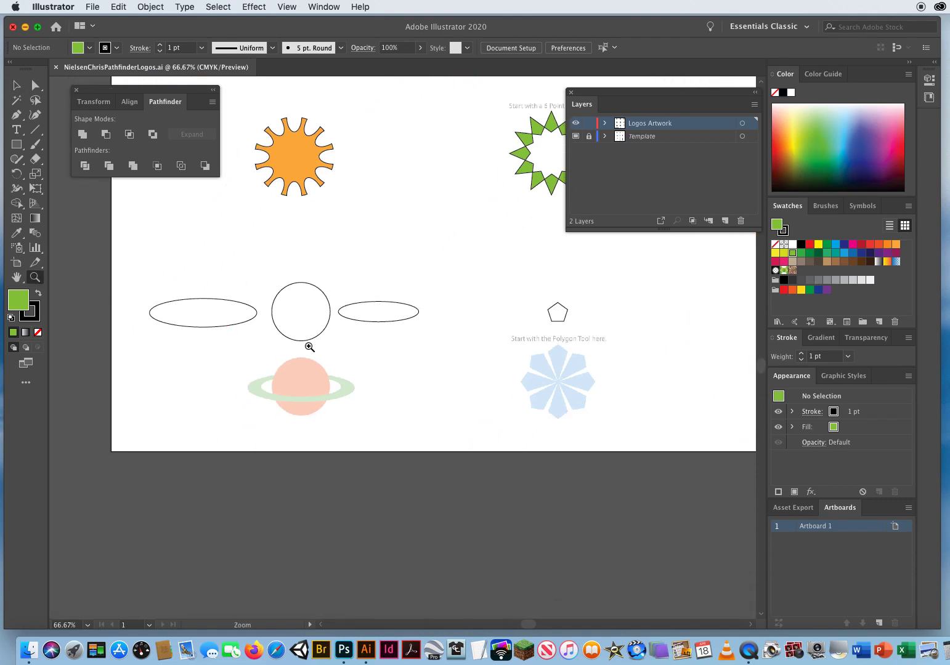
pyautogui.click(310, 346)
pyautogui.click(414, 345)
pyautogui.press('space')
pyautogui.moveTo(382, 362); pyautogui.dragTo(442, 371)
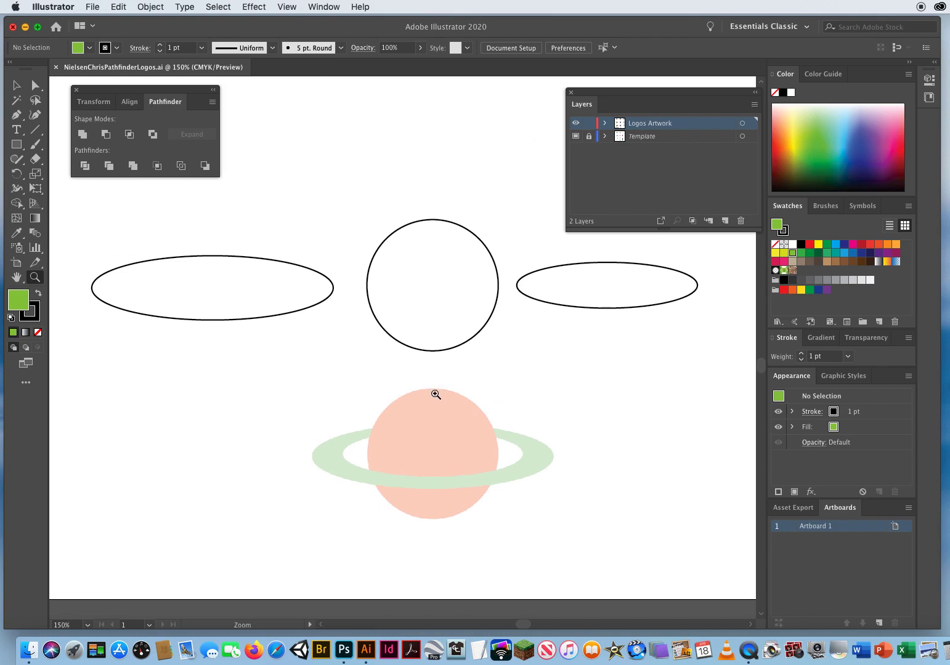
pyautogui.click(17, 85)
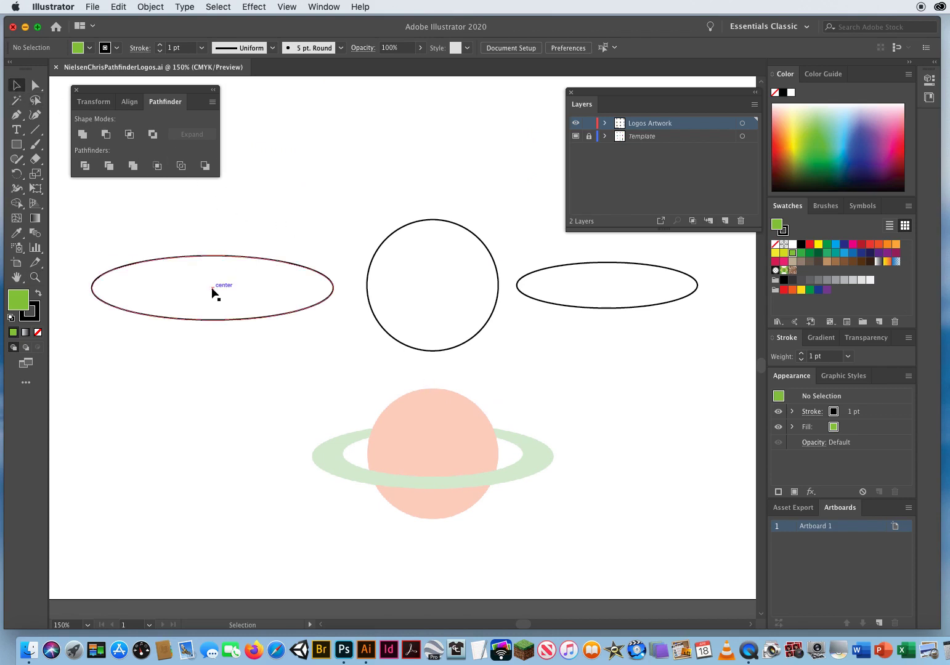
pyautogui.moveTo(213, 289); pyautogui.dragTo(432, 454)
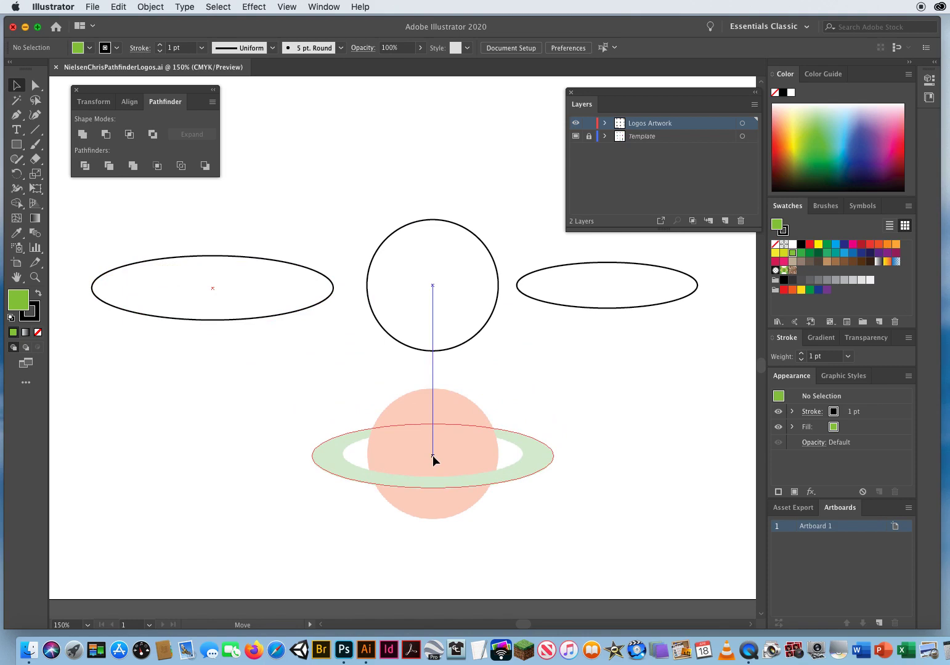
pyautogui.moveTo(433, 455); pyautogui.dragTo(432, 455)
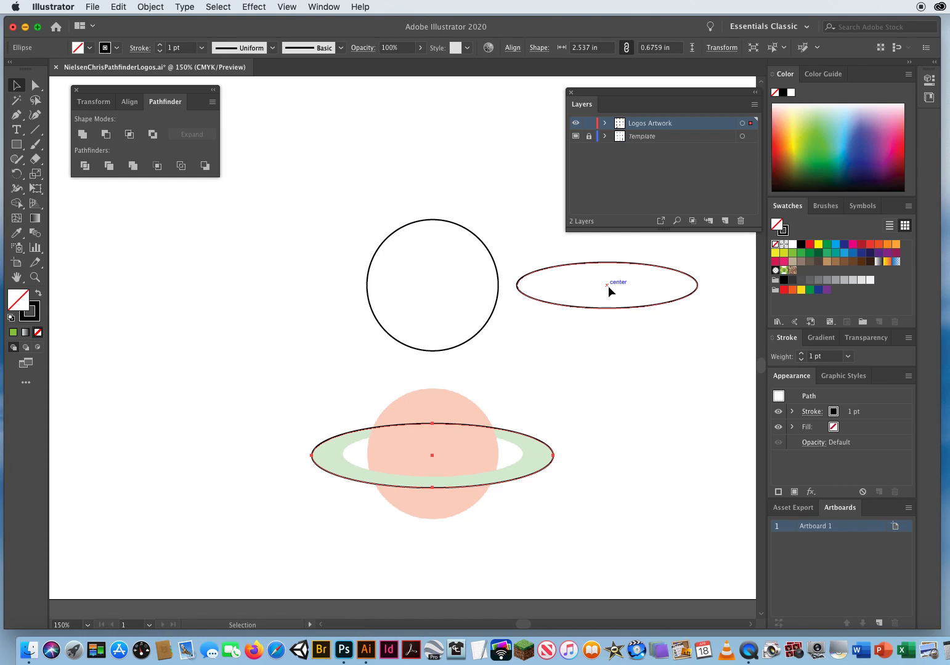
pyautogui.moveTo(608, 286); pyautogui.dragTo(432, 453)
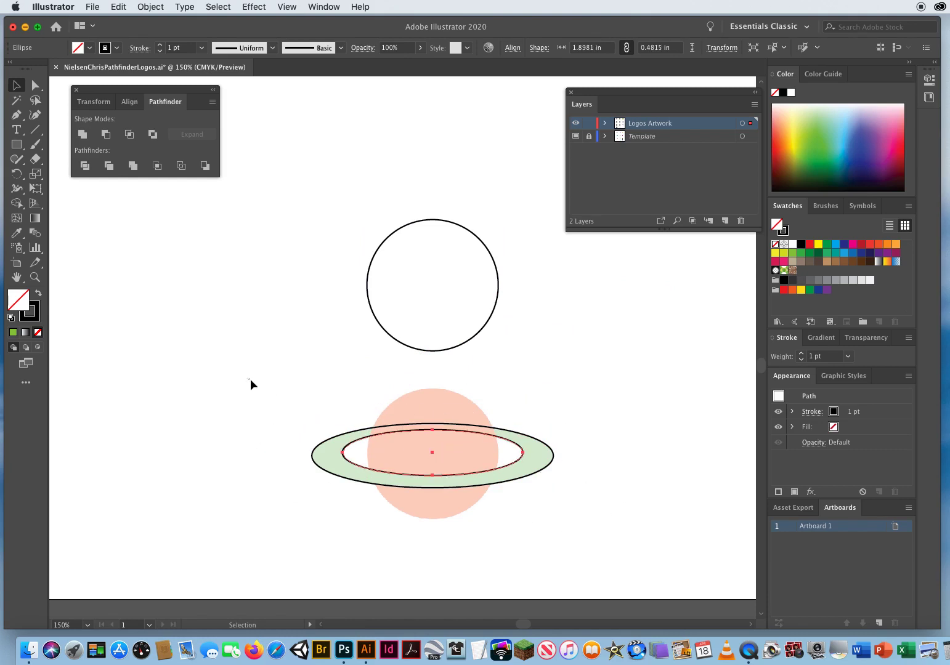
# Fill both ring ellipses with green and cut the smaller one out of the larger with Minus Front.
pyautogui.moveTo(249, 378); pyautogui.dragTo(606, 512)
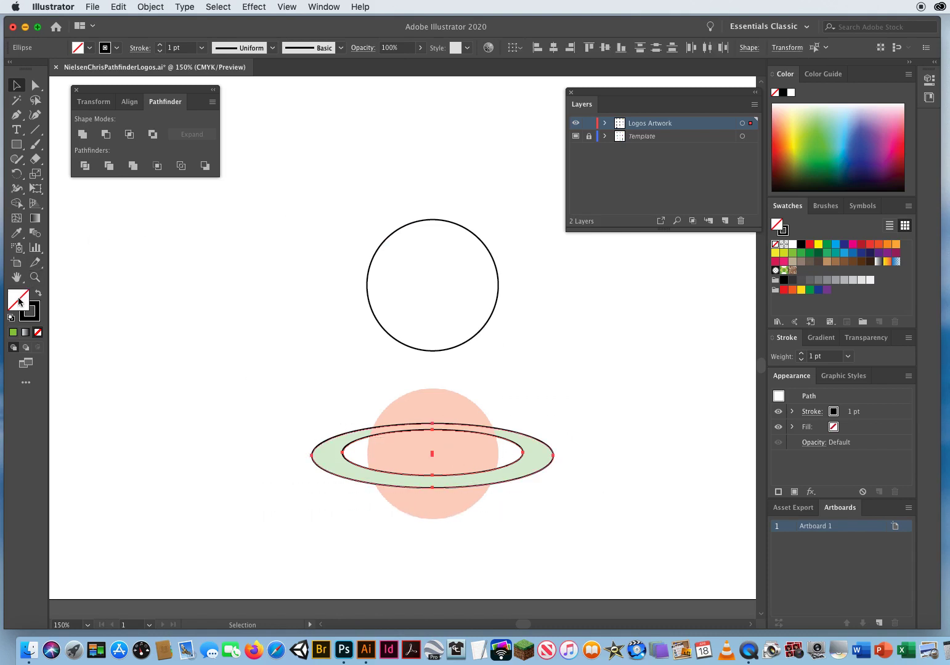
pyautogui.click(819, 131)
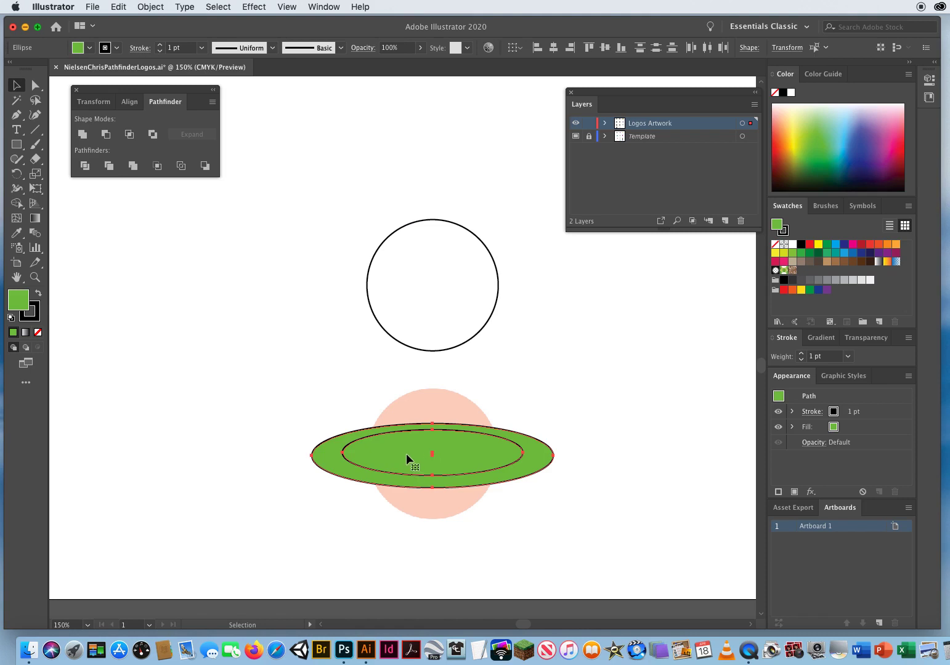
pyautogui.click(107, 136)
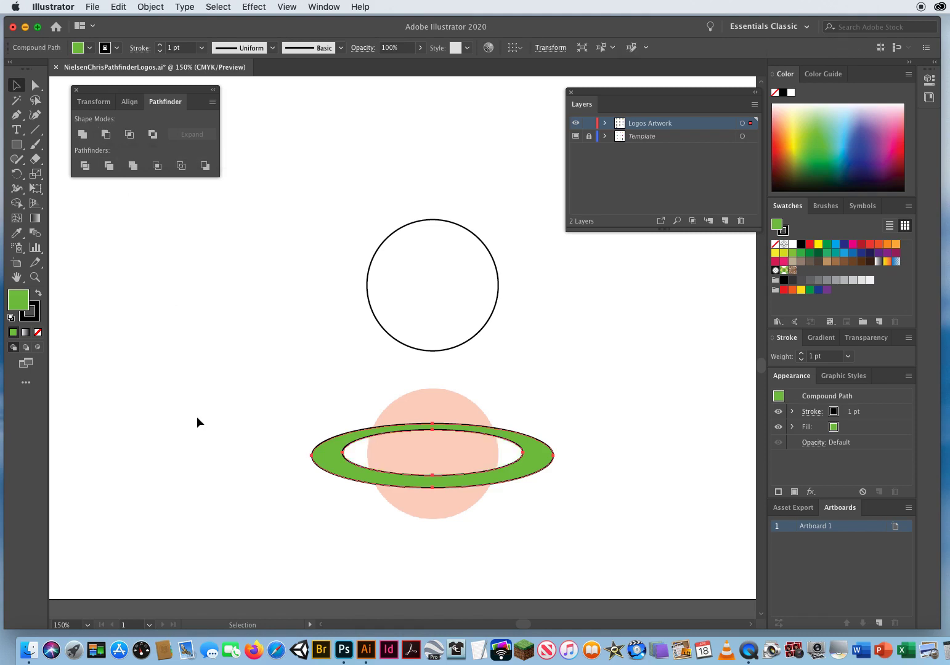
# Fill the circle above the planet template with red, move it onto the template's planet, and deselect it.
pyautogui.moveTo(367, 159); pyautogui.dragTo(470, 253)
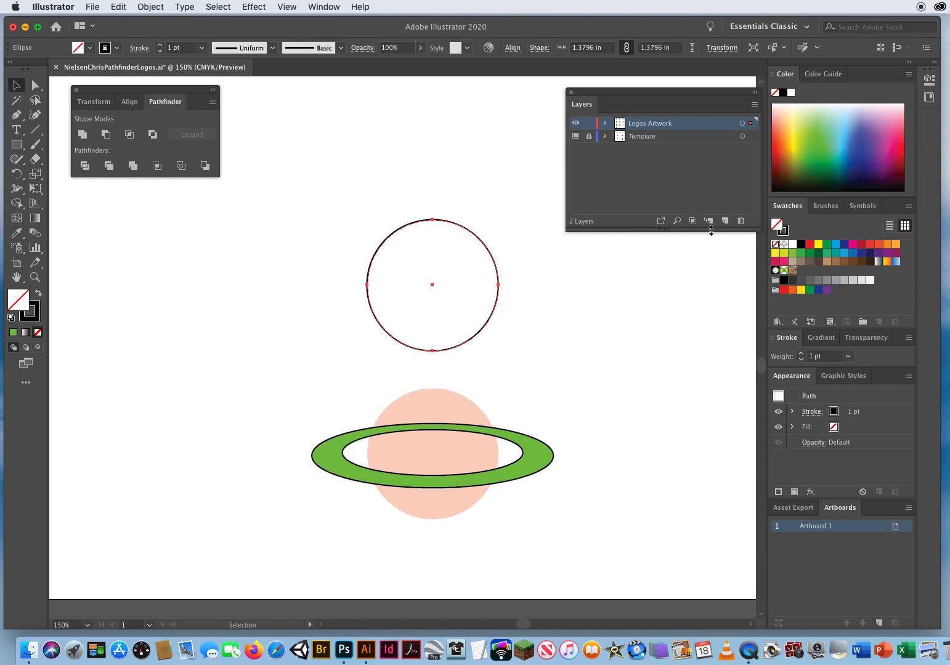
pyautogui.click(809, 244)
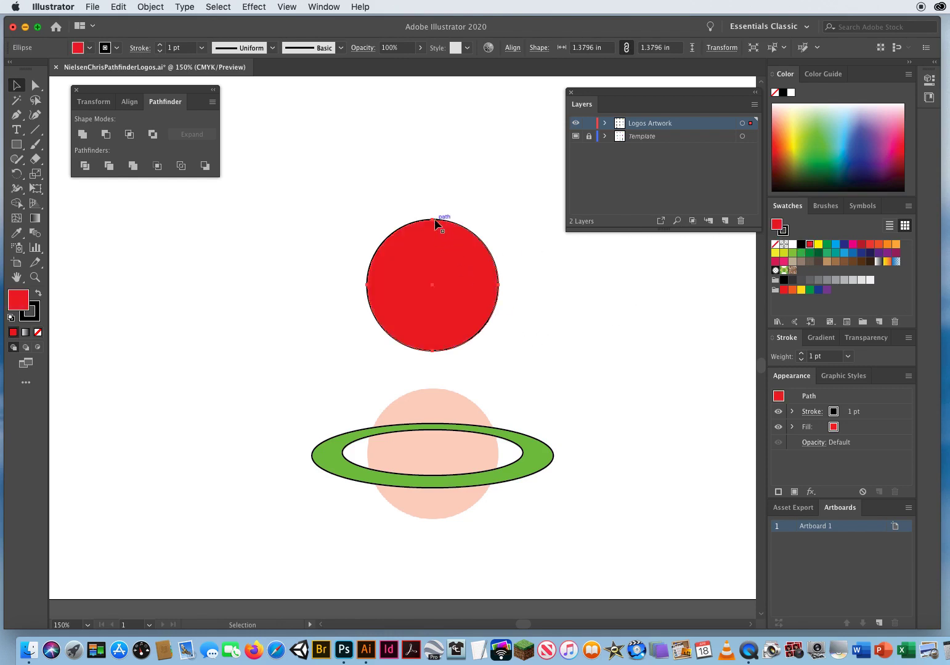
pyautogui.moveTo(433, 220); pyautogui.dragTo(432, 387)
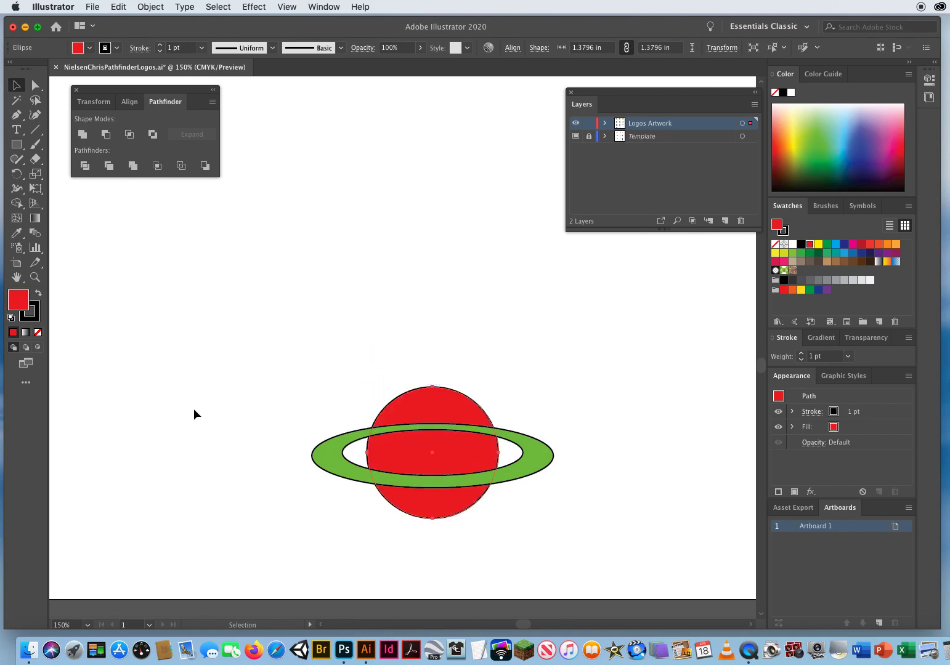
pyautogui.click(239, 441)
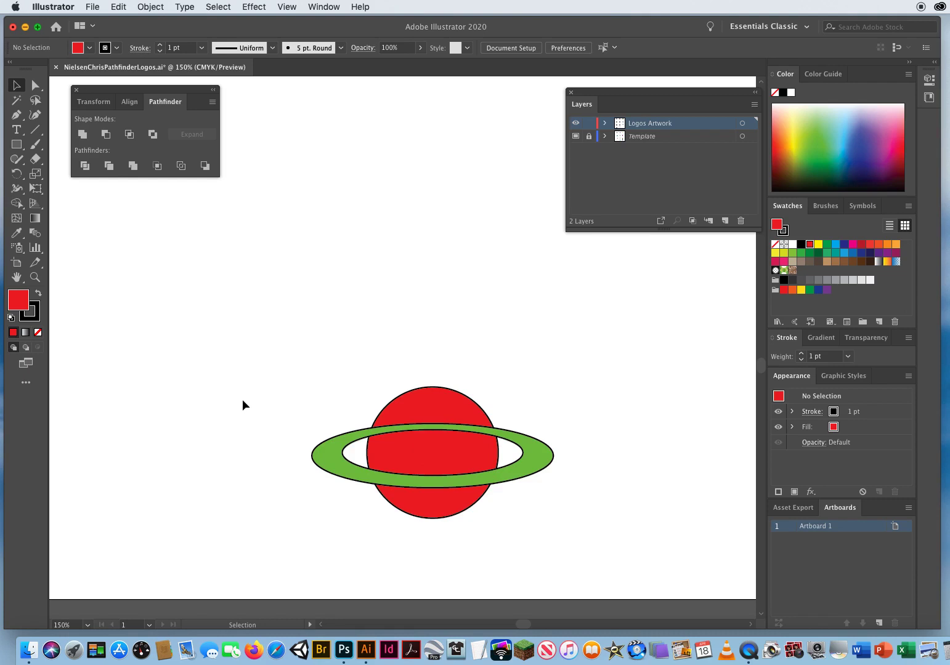
# Split the overlapping red planet and green ring into separate pieces with Divide, ungroup the result, and deselect it.
pyautogui.moveTo(270, 336); pyautogui.dragTo(598, 534)
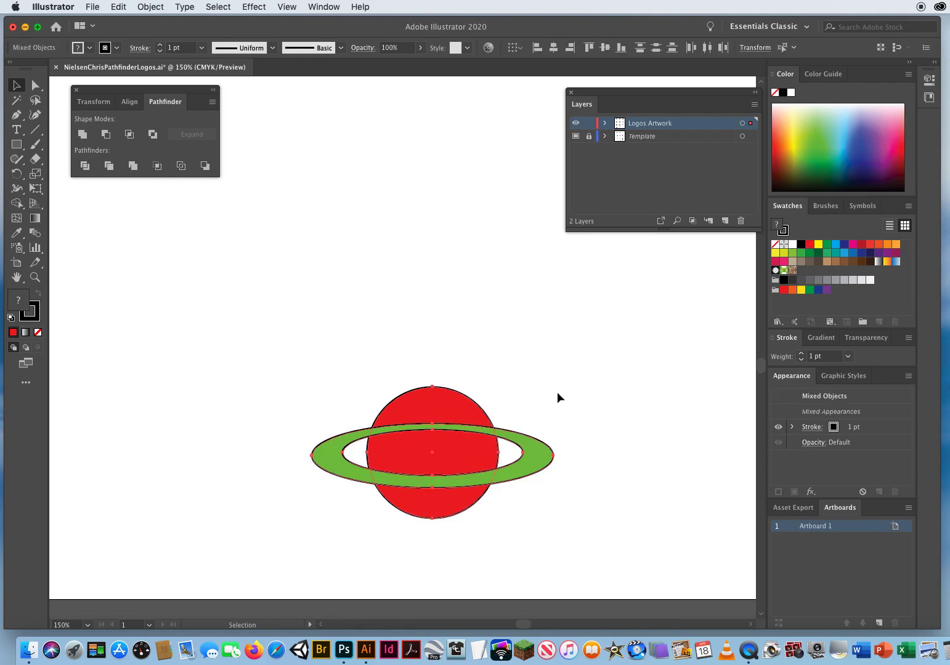
pyautogui.click(85, 167)
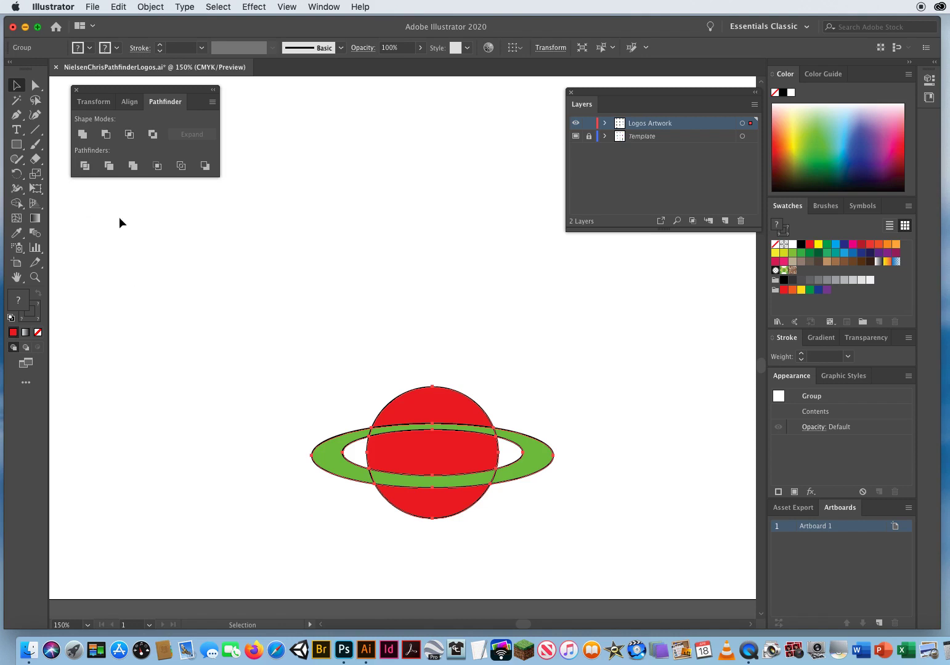
pyautogui.click(149, 7)
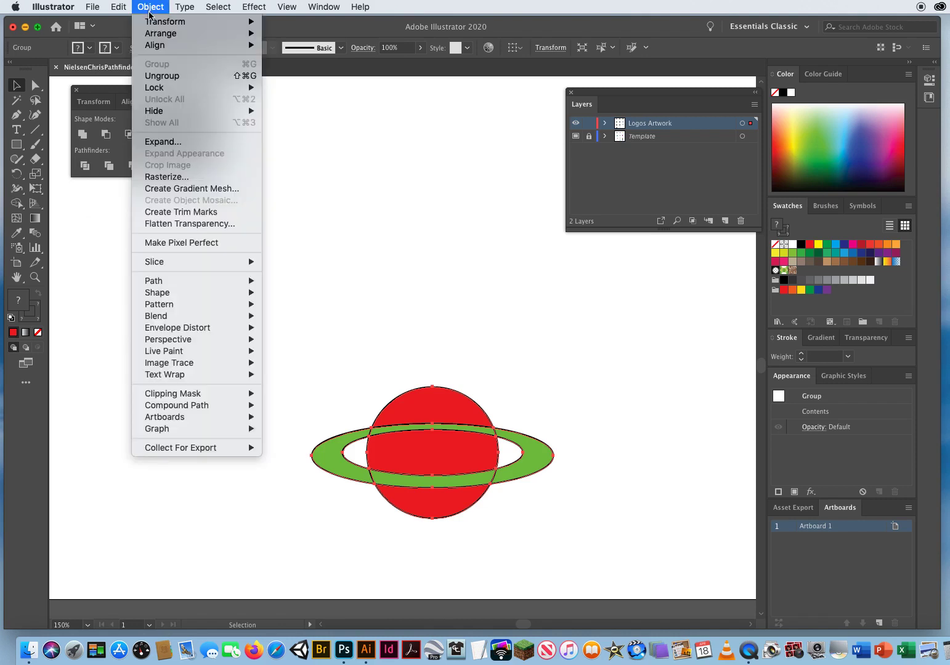
pyautogui.click(158, 77)
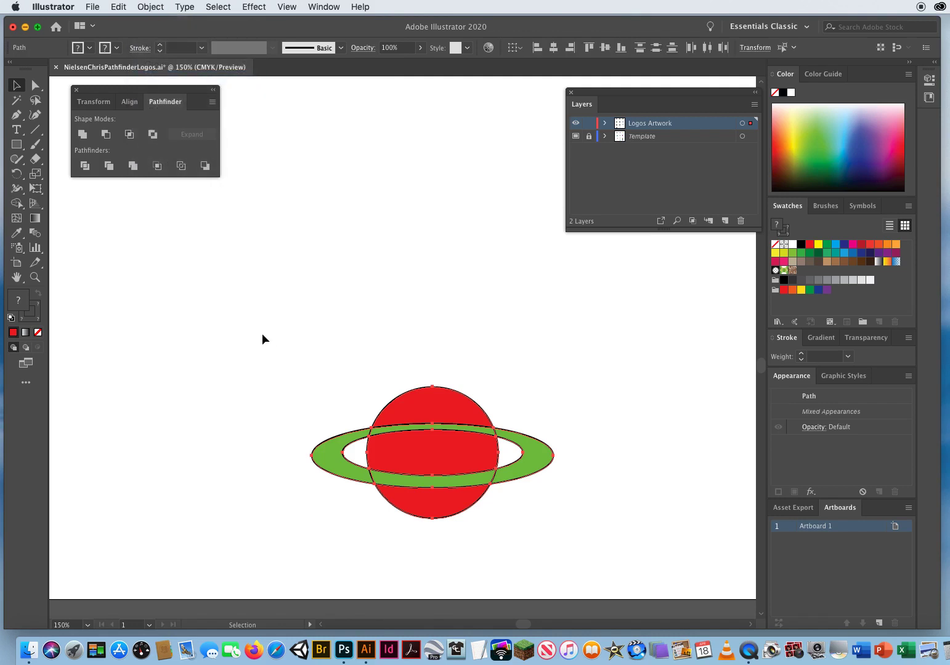
pyautogui.click(310, 306)
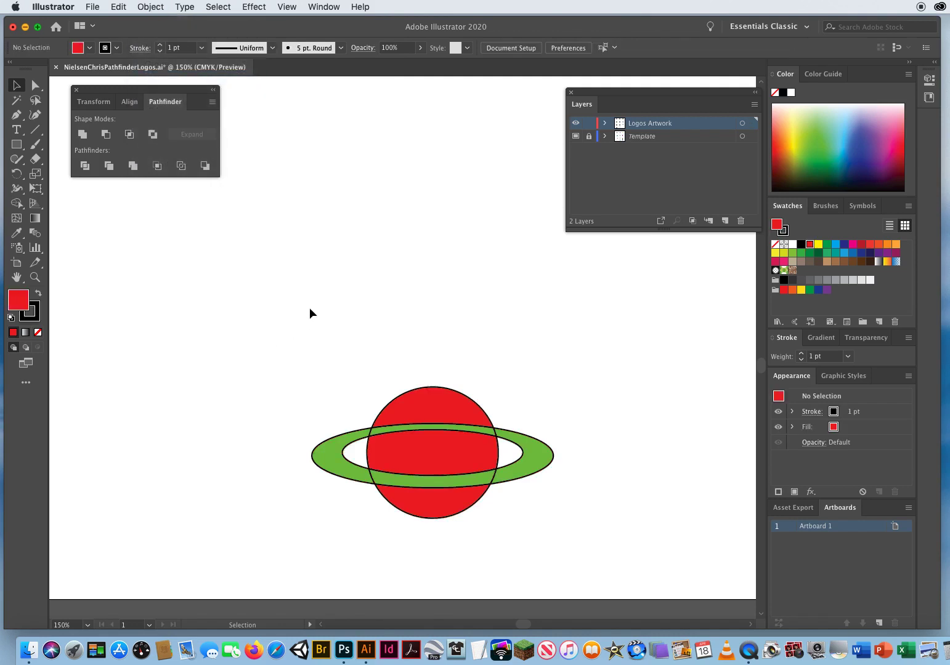
# Move the green ring piece crossing the planet's upper half away from the planet, undo the move, and deselect.
pyautogui.click(36, 278)
pyautogui.click(438, 419)
pyautogui.click(402, 385)
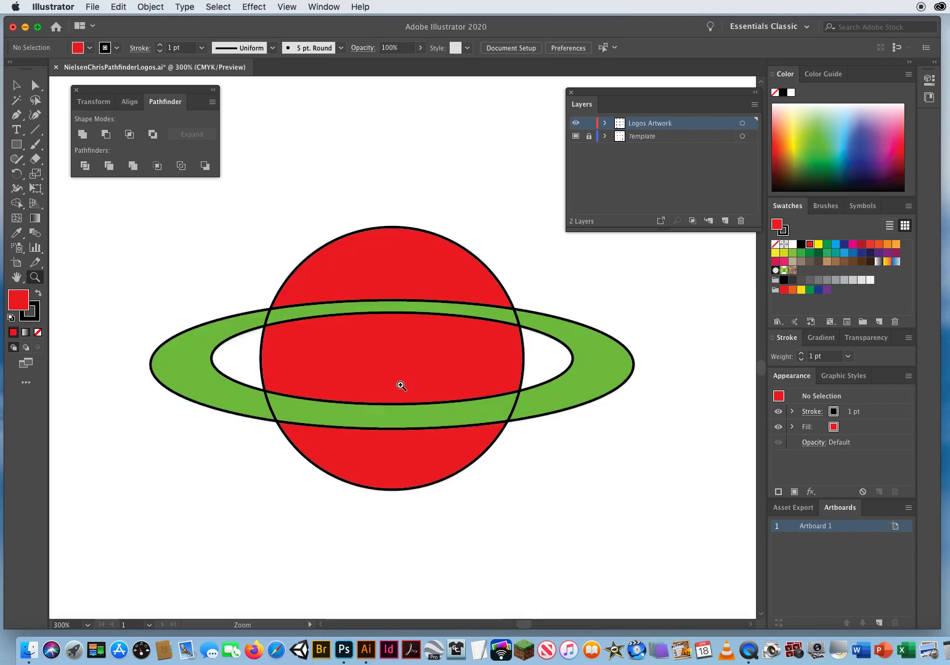
pyautogui.click(17, 85)
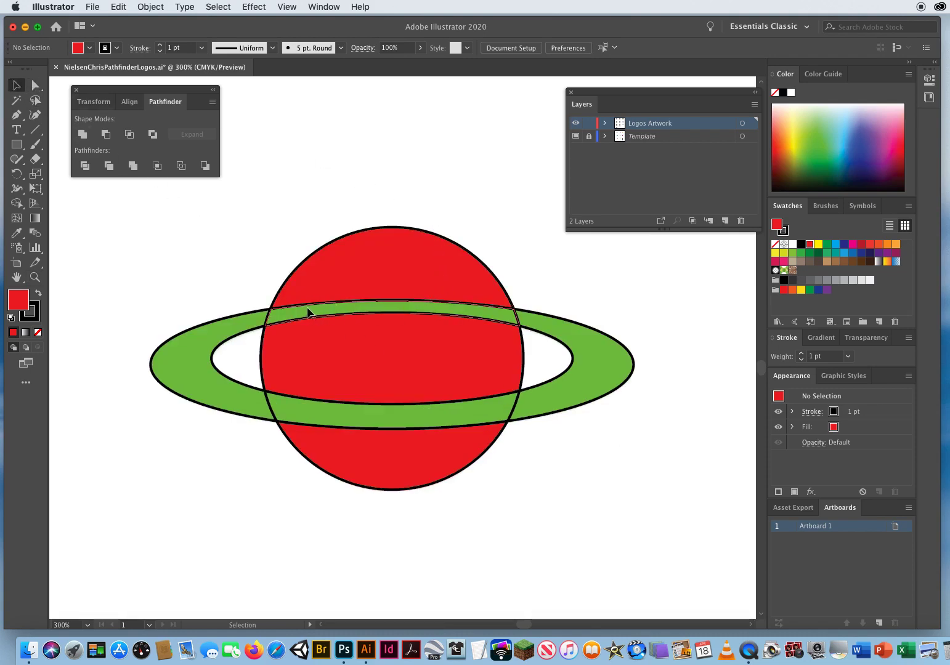
pyautogui.moveTo(308, 312); pyautogui.dragTo(308, 181)
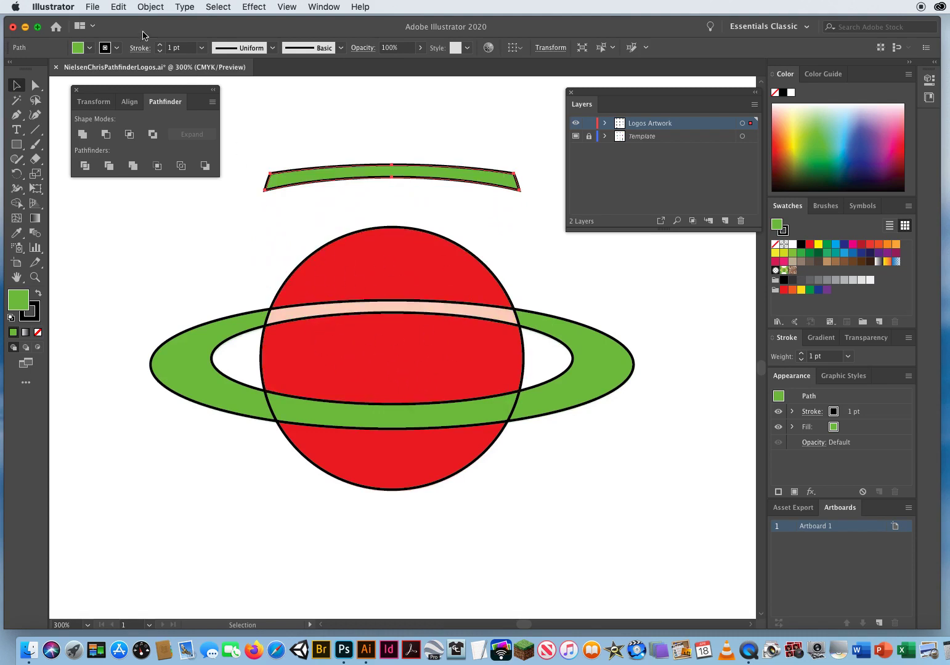
pyautogui.click(118, 7)
pyautogui.click(133, 22)
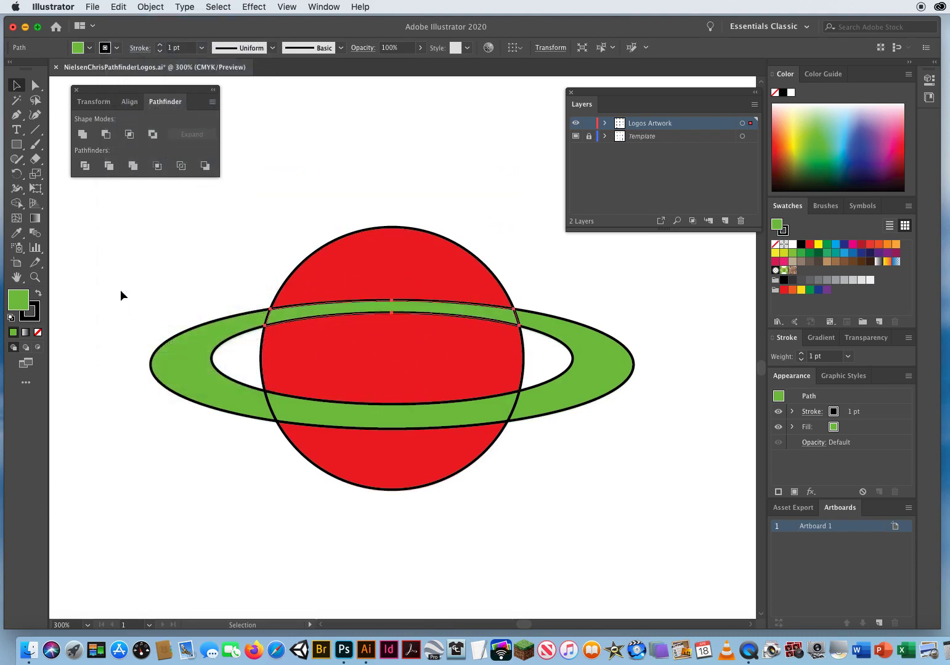
pyautogui.click(264, 215)
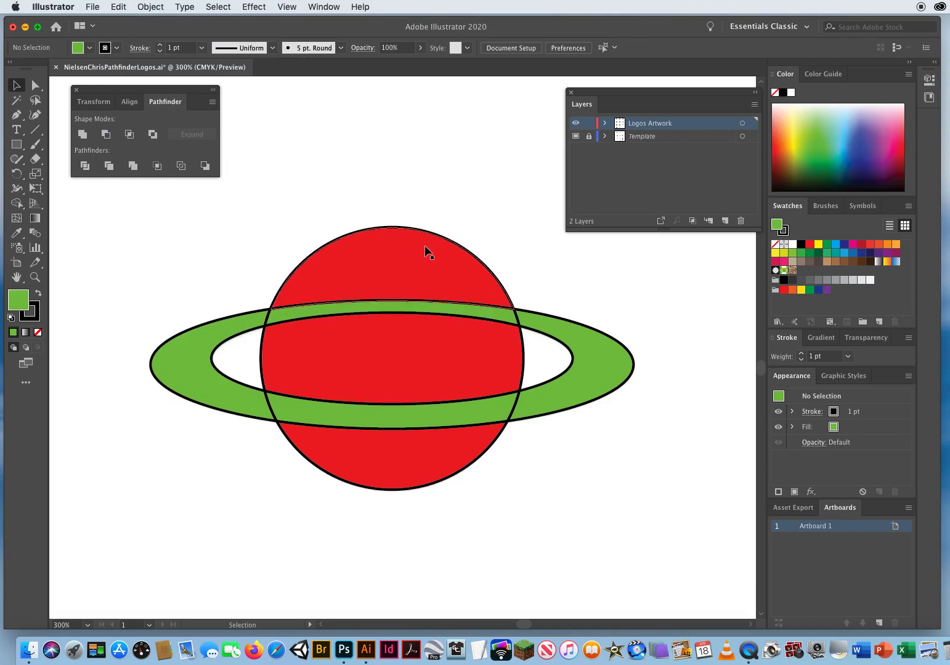
# Recolor the ring piece crossing the planet's upper half with the planet's red using the Eyedropper, and deselect it.
pyautogui.click(492, 317)
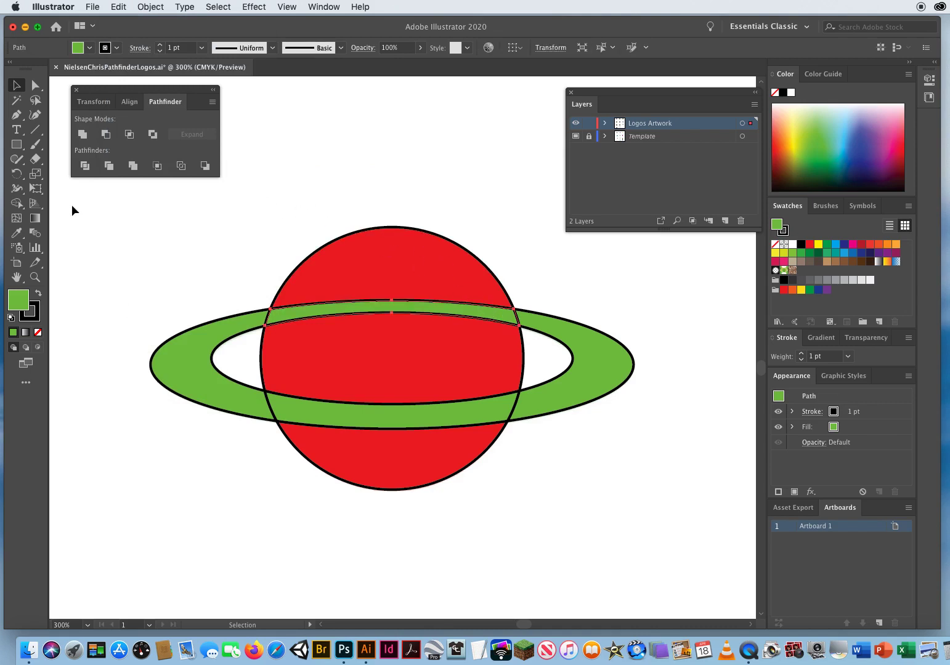
pyautogui.click(16, 233)
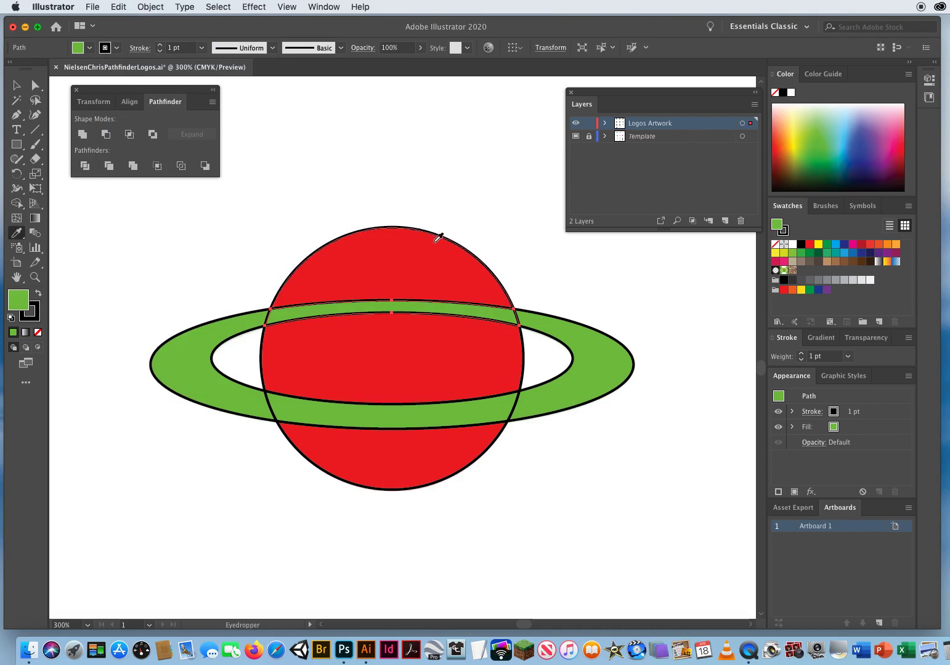
pyautogui.click(410, 251)
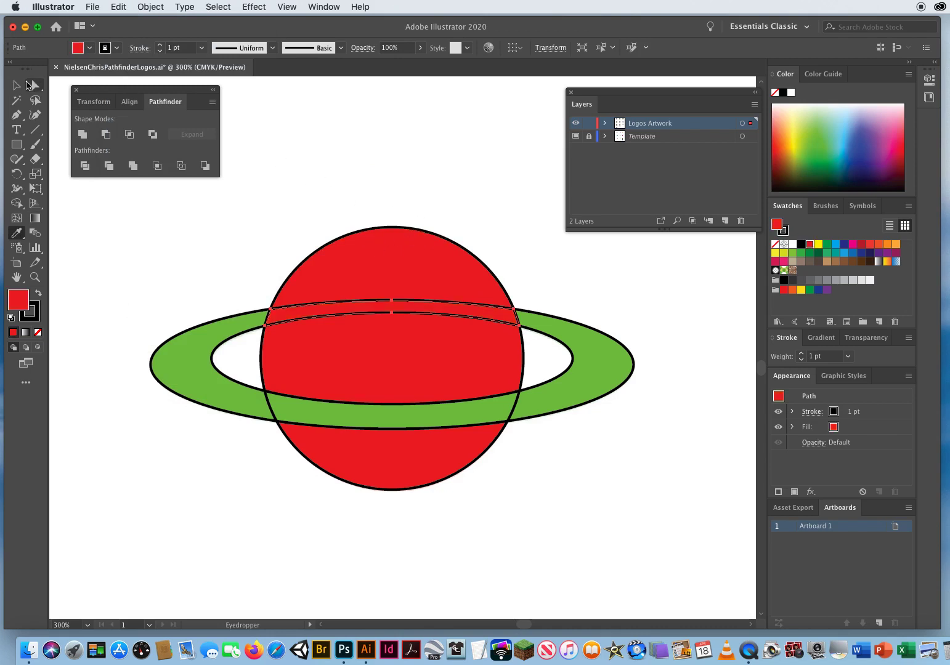
pyautogui.click(16, 85)
pyautogui.click(330, 173)
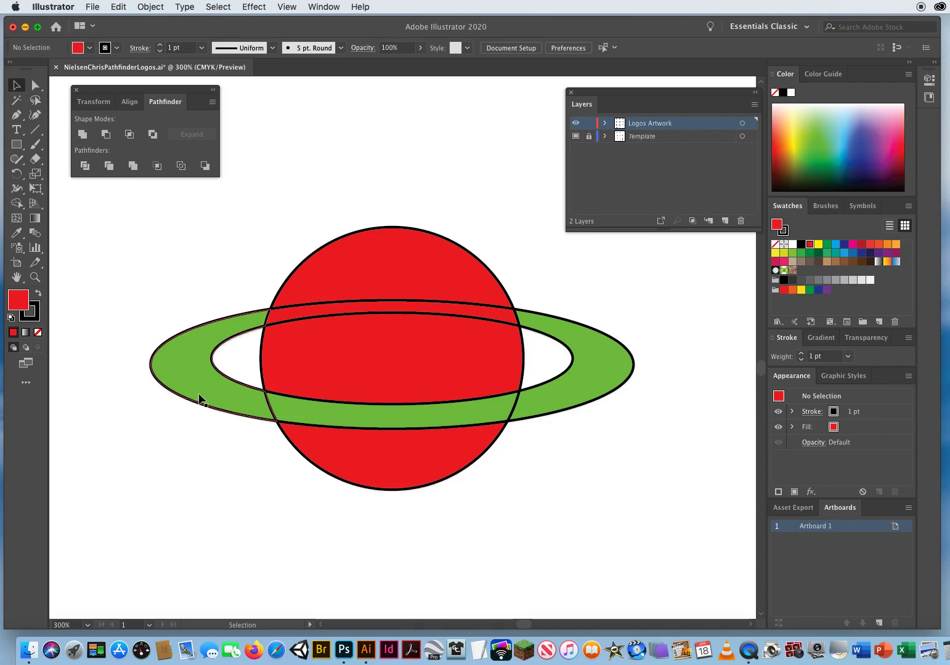
# Pull the ring's left end and three red planet pieces apart to inspect the division, and undo all four moves.
pyautogui.moveTo(197, 387); pyautogui.dragTo(136, 422)
pyautogui.moveTo(356, 276); pyautogui.dragTo(333, 214)
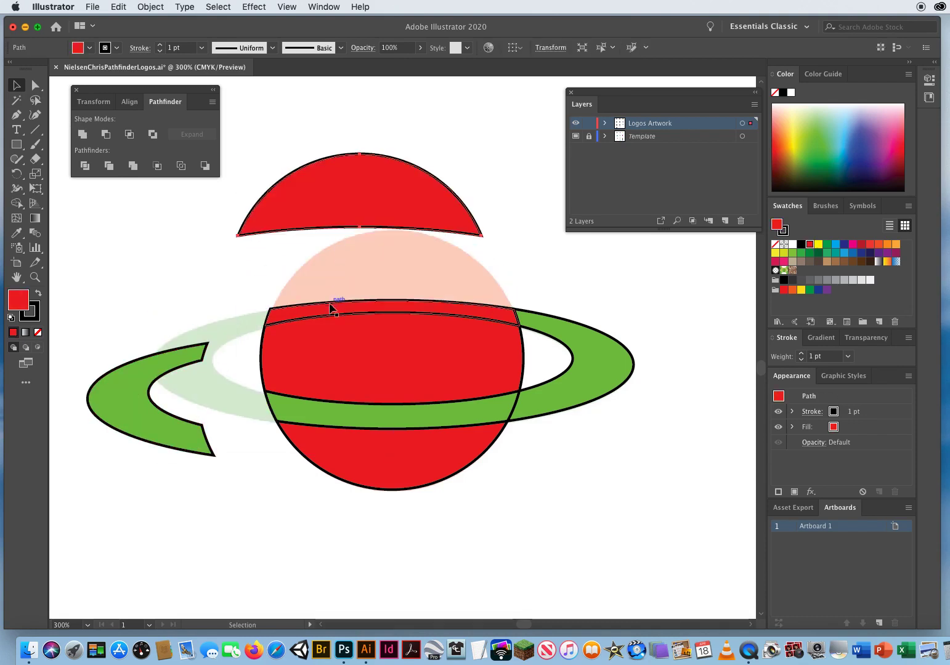
pyautogui.moveTo(333, 308); pyautogui.dragTo(278, 275)
pyautogui.moveTo(399, 454); pyautogui.dragTo(399, 501)
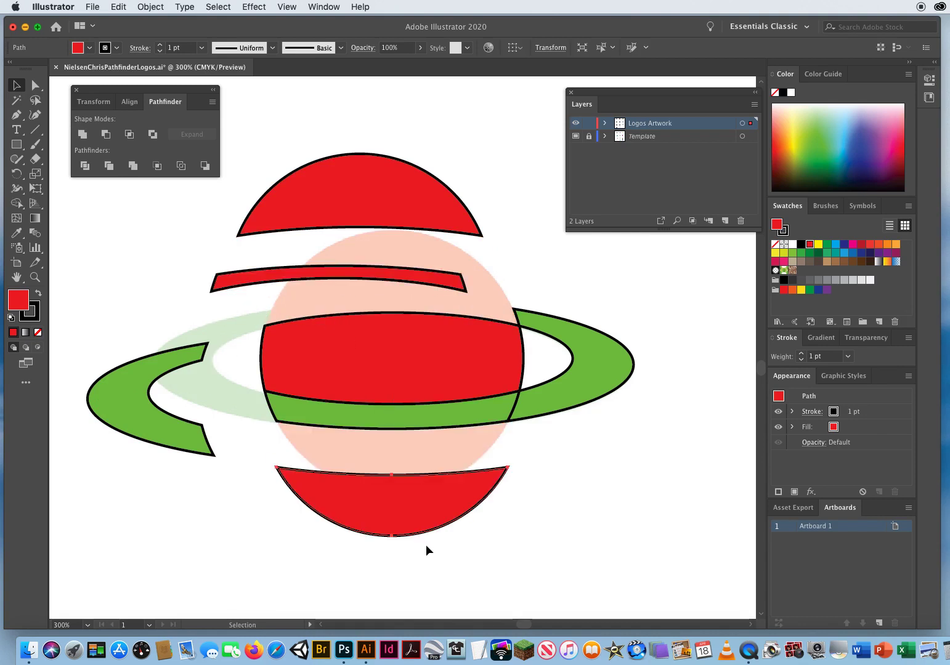
pyautogui.press('super+z')
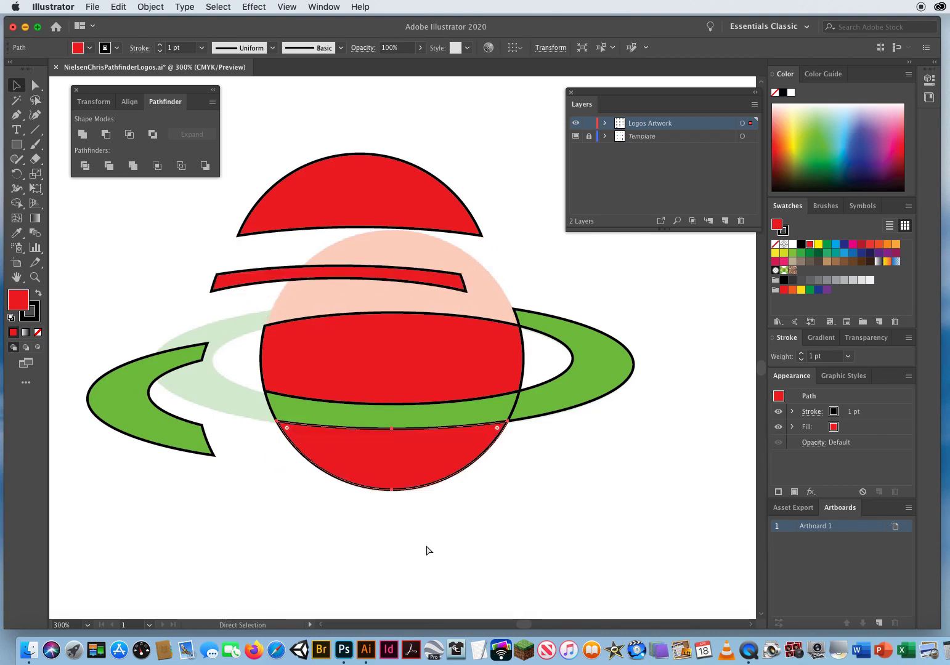
pyautogui.press('super+z')
pyautogui.press('super+z')
pyautogui.press('super+z')
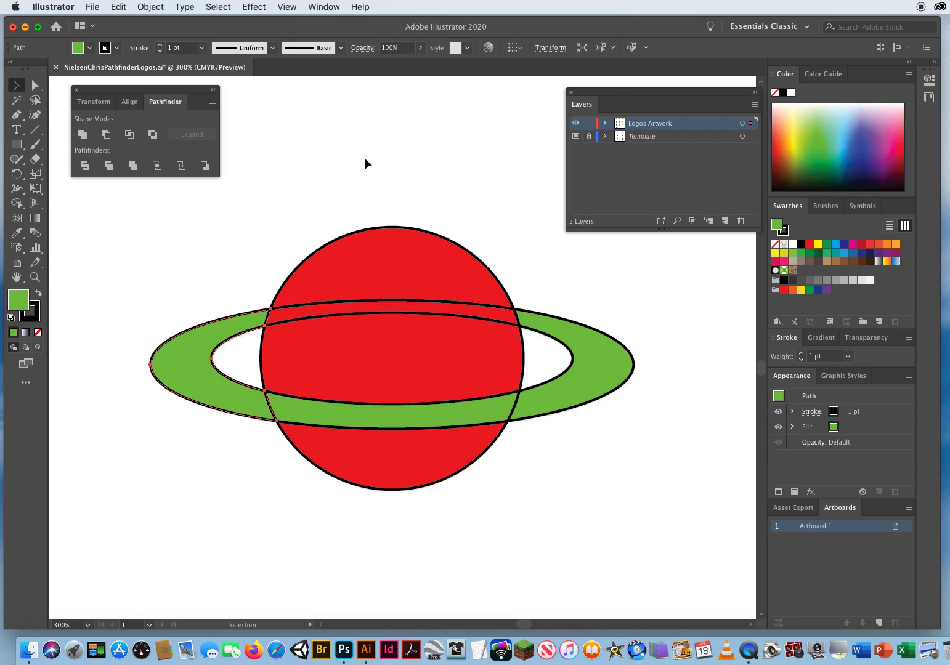
# Combine all the red planet pieces above and below the front of the ring with Unite, and deselect.
pyautogui.moveTo(376, 179); pyautogui.dragTo(427, 350)
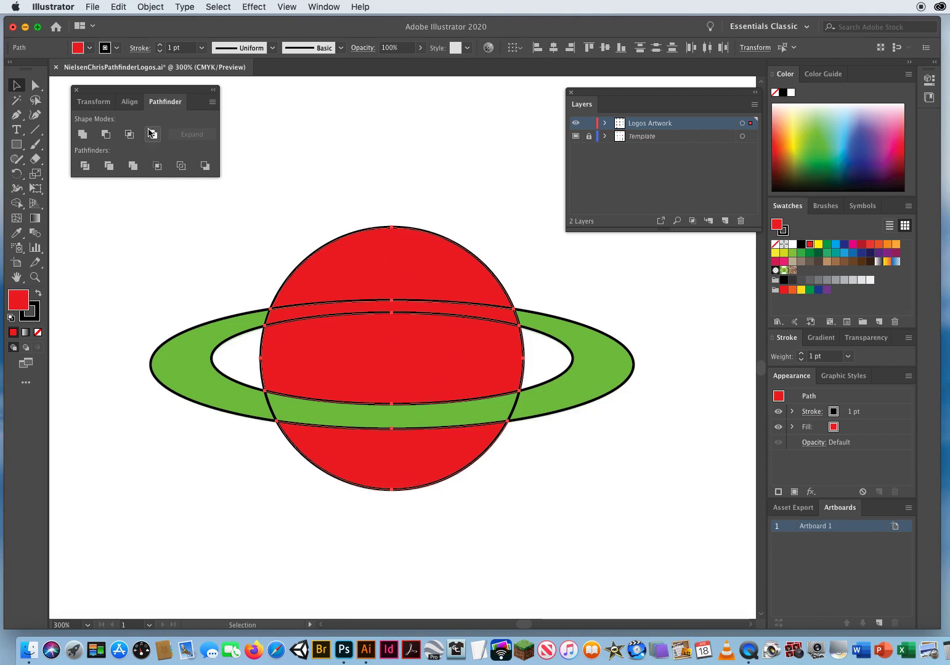
pyautogui.click(82, 135)
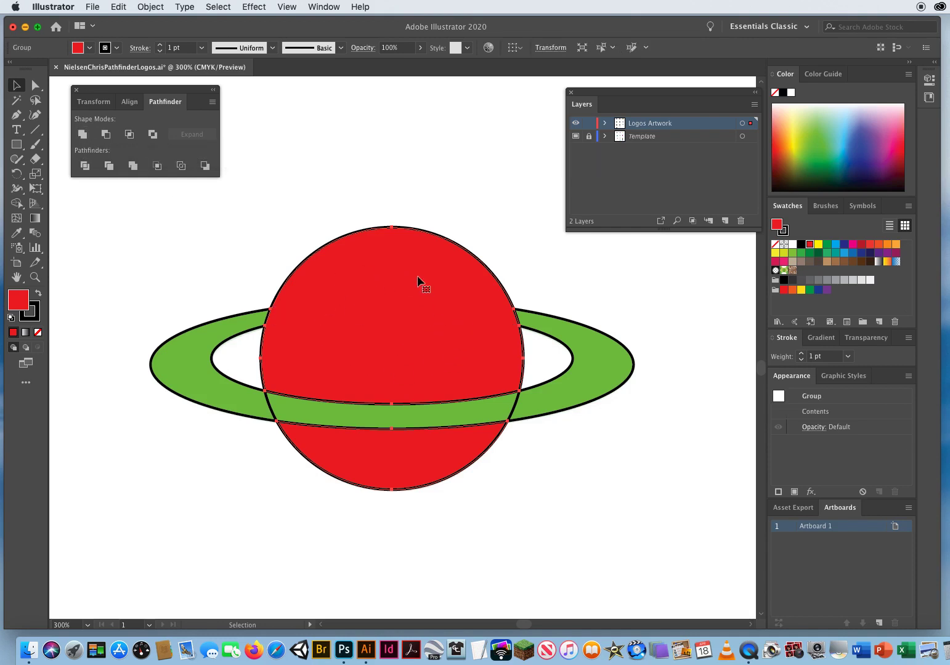
pyautogui.click(387, 158)
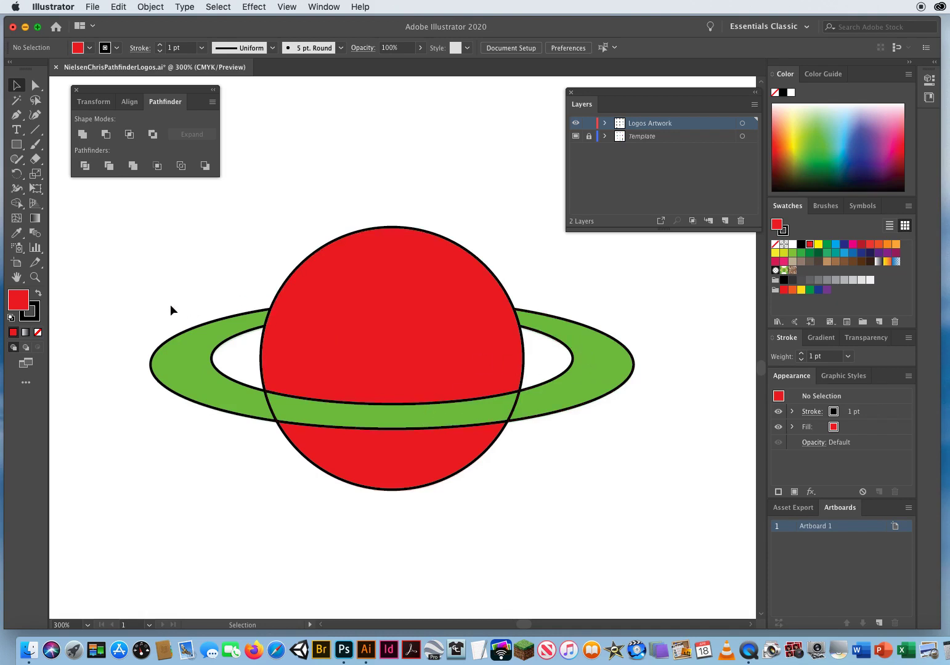
# Combine the left, front and right green ring pieces into one shape with Unite, and deselect it.
pyautogui.click(176, 358)
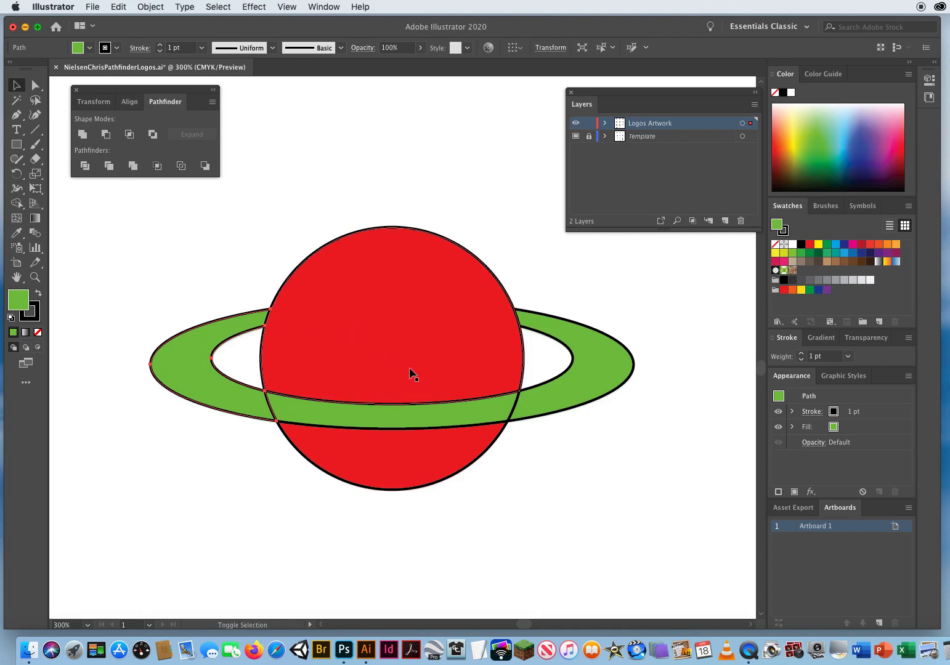
pyautogui.keyDown('shift'); pyautogui.click(402, 413); pyautogui.keyUp('shift')
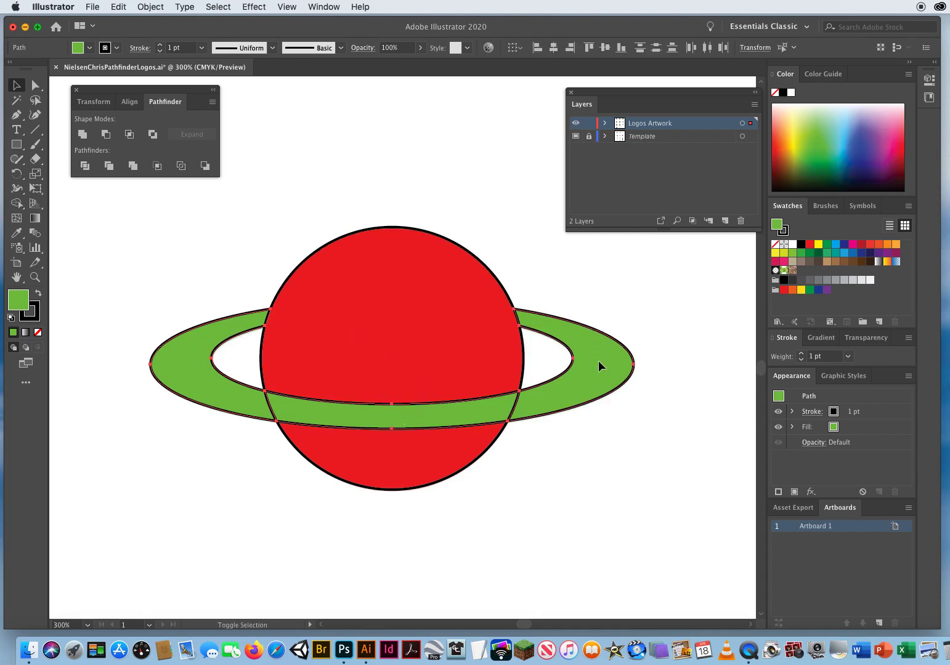
pyautogui.click(84, 135)
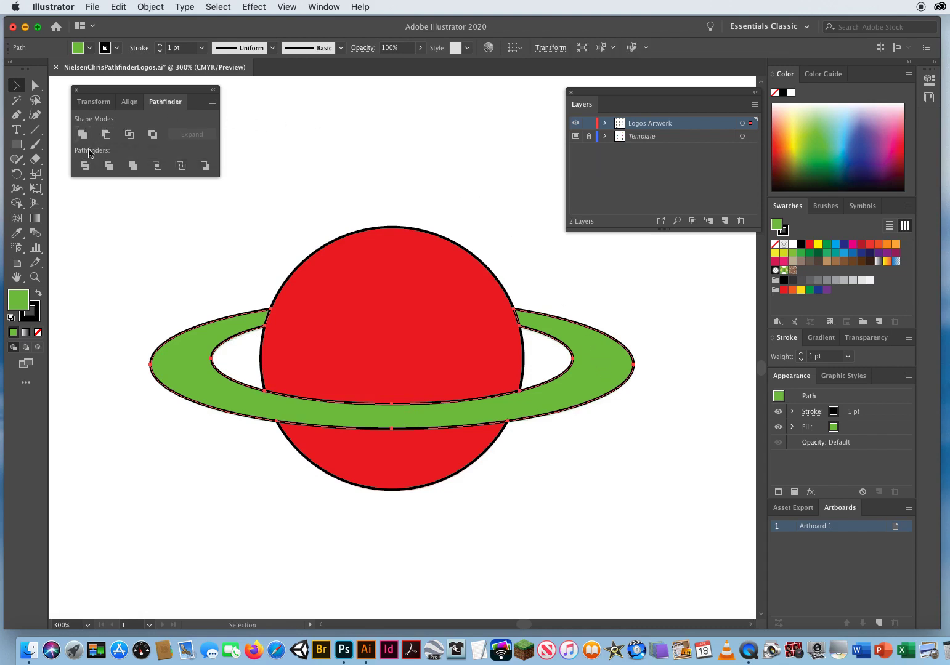
pyautogui.click(117, 262)
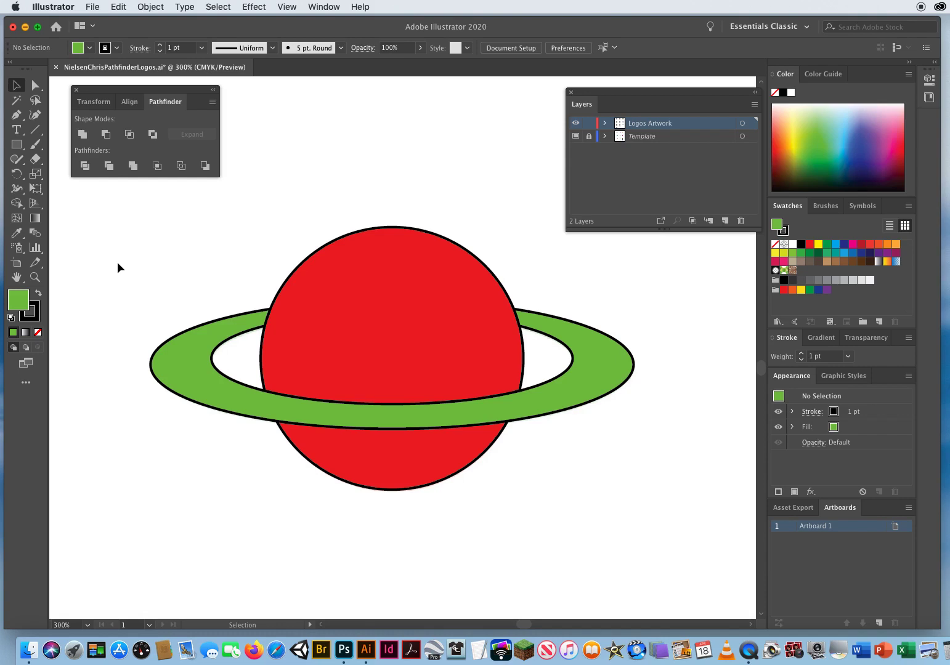
# Save the document with the finished ringed planet.
pyautogui.press('z')
pyautogui.keyDown('alt'); pyautogui.click(387, 334); pyautogui.keyUp('alt')
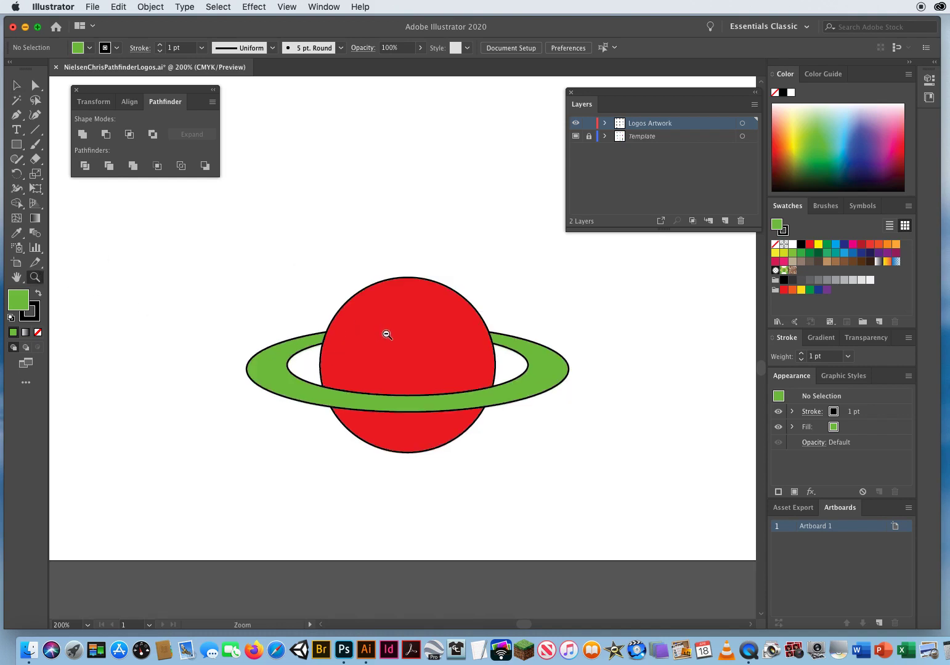
pyautogui.keyDown('alt'); pyautogui.click(405, 346); pyautogui.keyUp('alt')
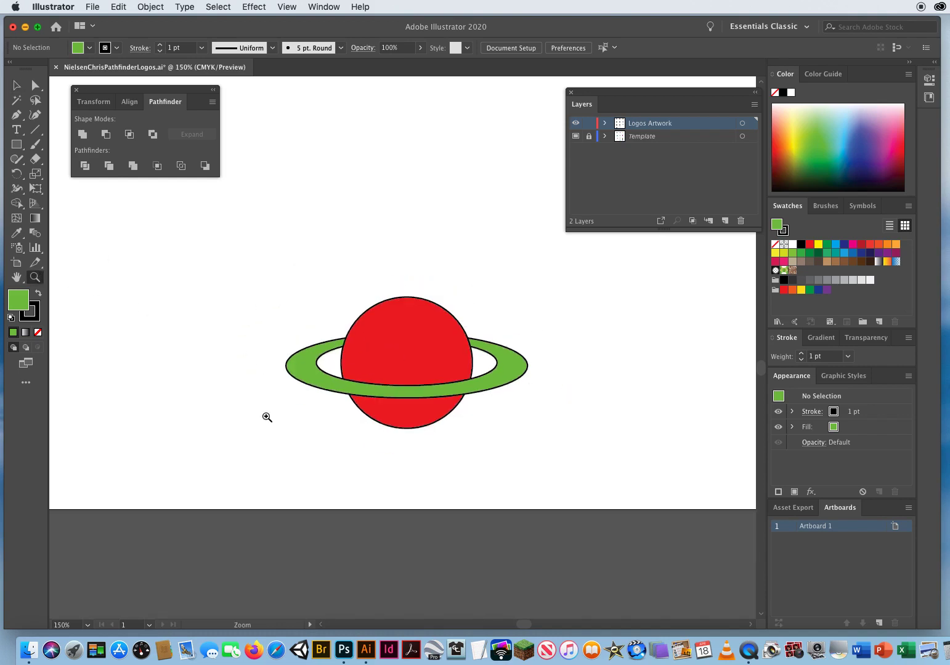
pyautogui.click(17, 85)
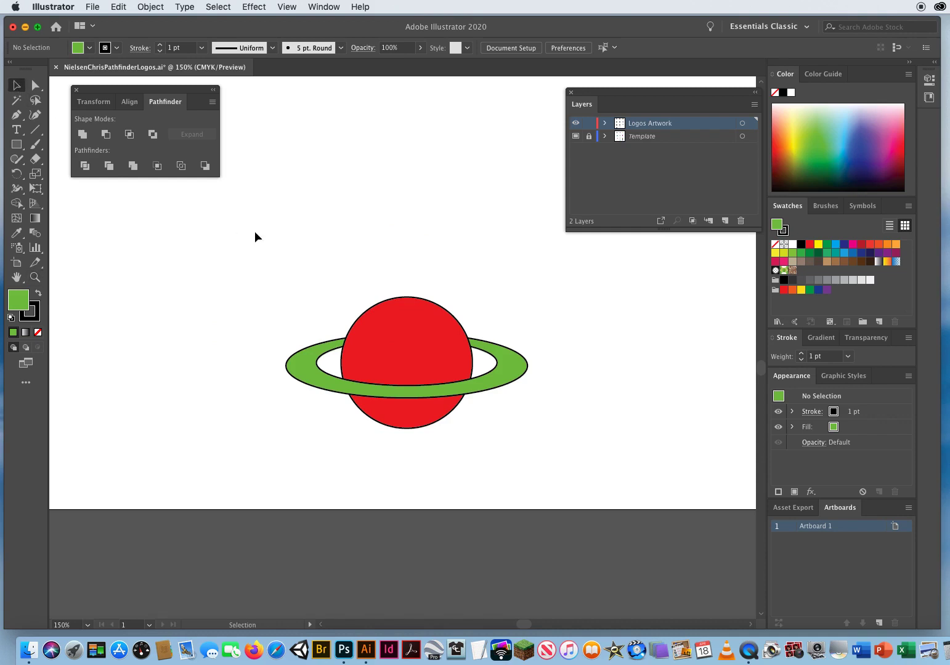
pyautogui.press('super+s')
# Move the black-outlined pentagon onto the uppermost petal of the blue flower template, and deselect it.
pyautogui.press('space')
pyautogui.moveTo(693, 290); pyautogui.dragTo(109, 319)
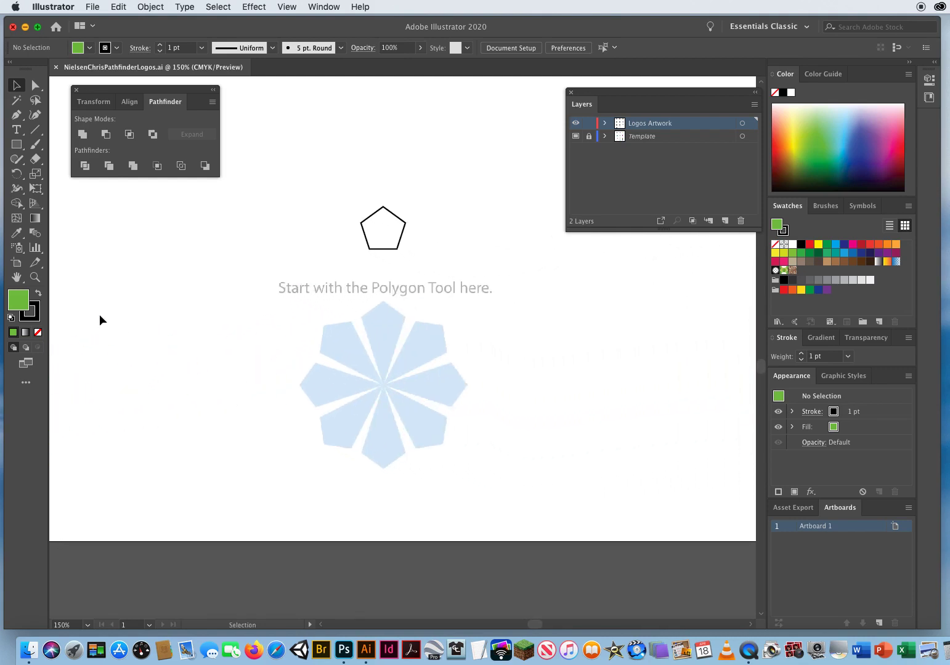
pyautogui.click(38, 282)
pyautogui.click(407, 336)
pyautogui.click(418, 346)
pyautogui.moveTo(418, 345); pyautogui.dragTo(416, 300)
pyautogui.click(17, 85)
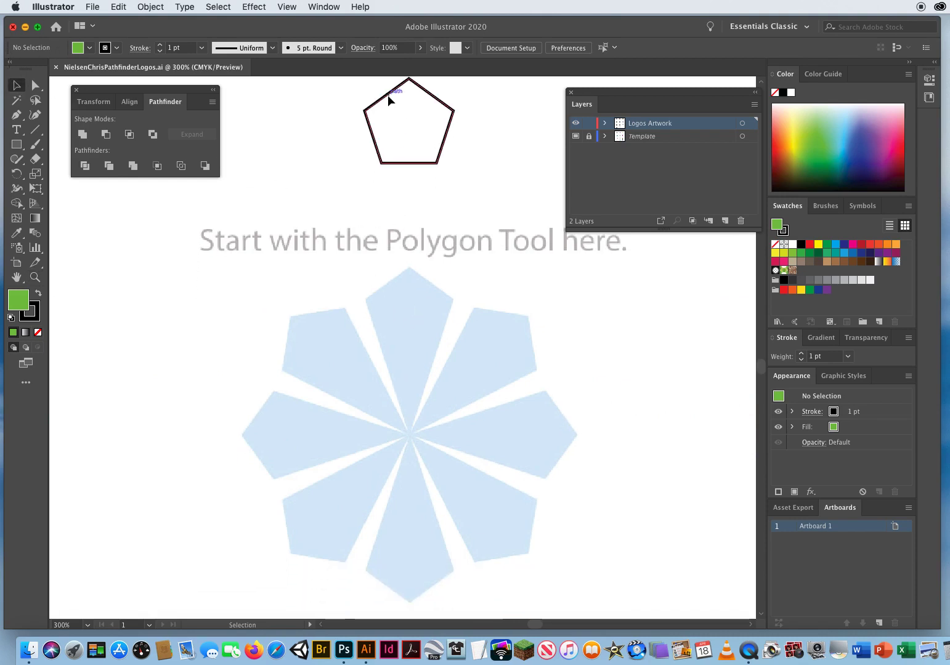
pyautogui.moveTo(388, 97); pyautogui.dragTo(388, 282)
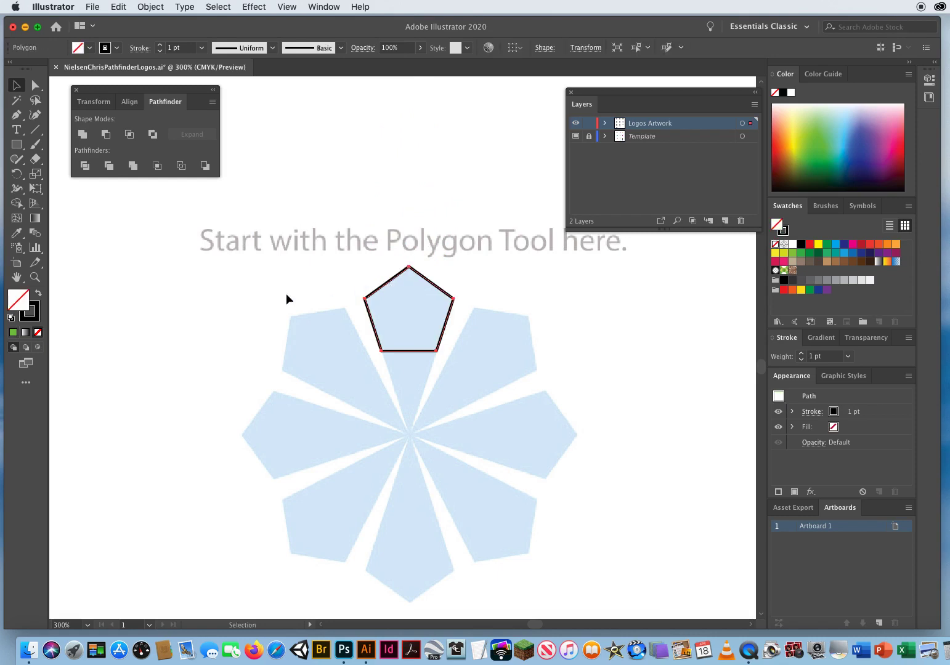
pyautogui.click(220, 368)
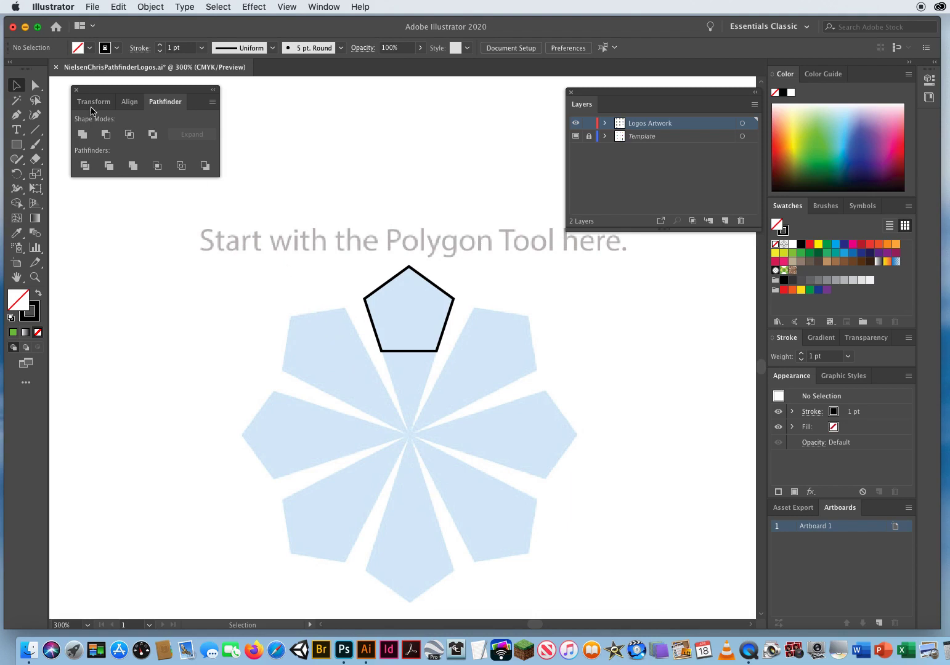
# Merge the pentagon's two base anchor points into one location by averaging them along both axes.
pyautogui.click(35, 85)
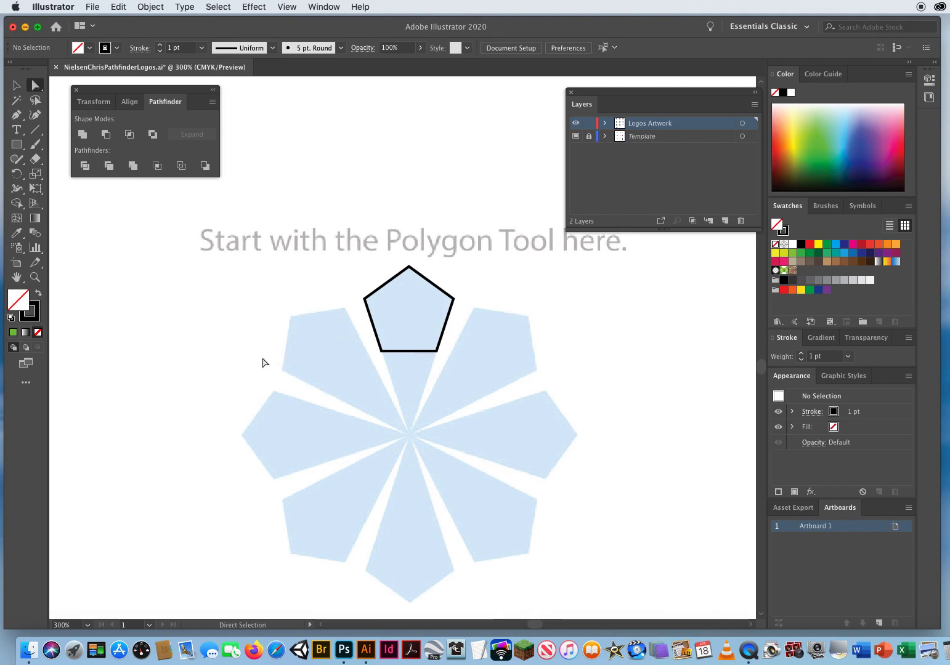
pyautogui.moveTo(303, 439); pyautogui.dragTo(523, 343)
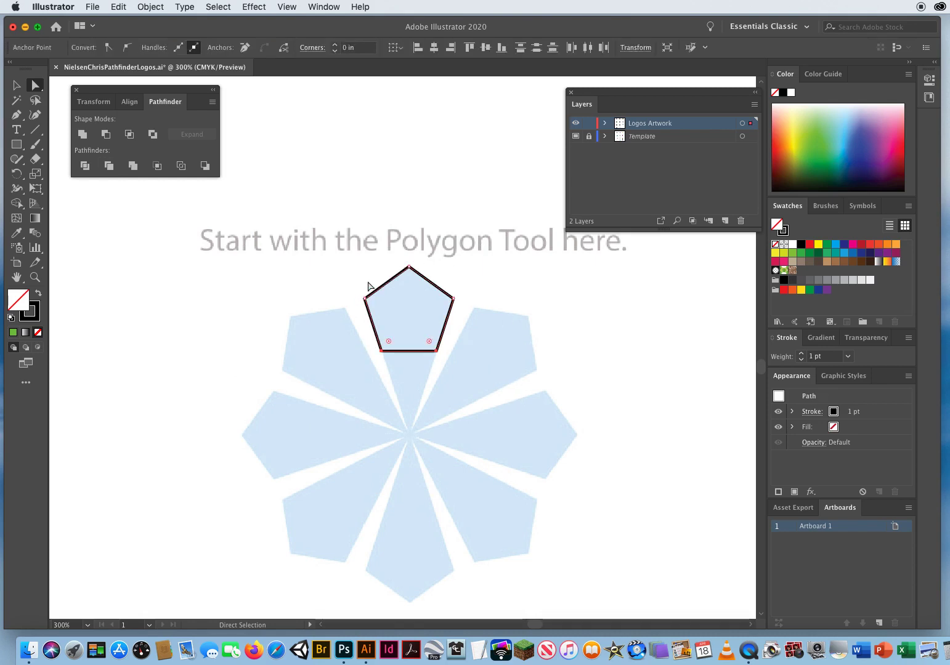
pyautogui.moveTo(345, 398); pyautogui.dragTo(485, 336)
pyautogui.moveTo(319, 424); pyautogui.dragTo(491, 340)
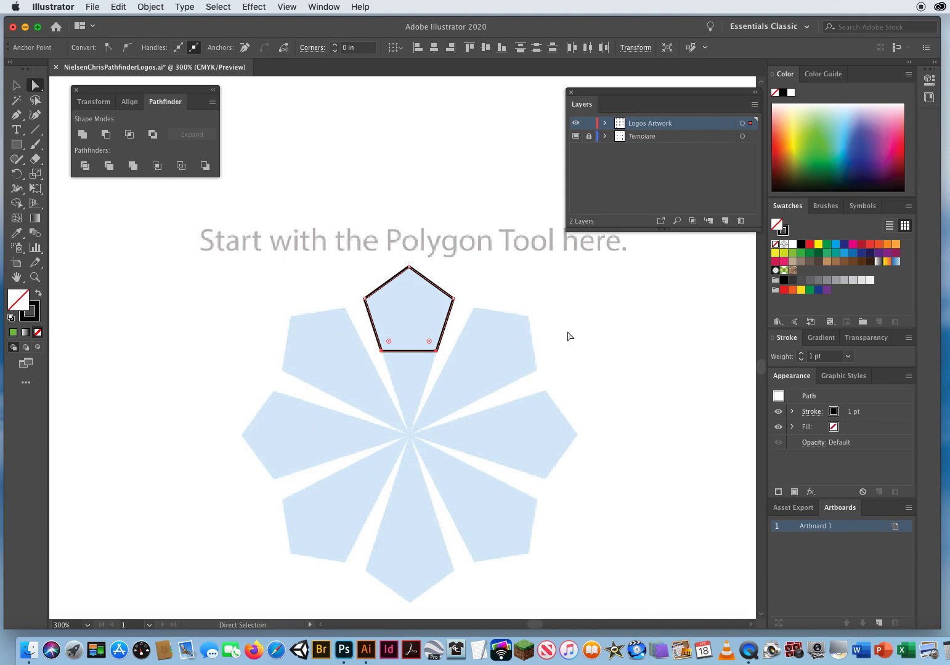
pyautogui.click(149, 7)
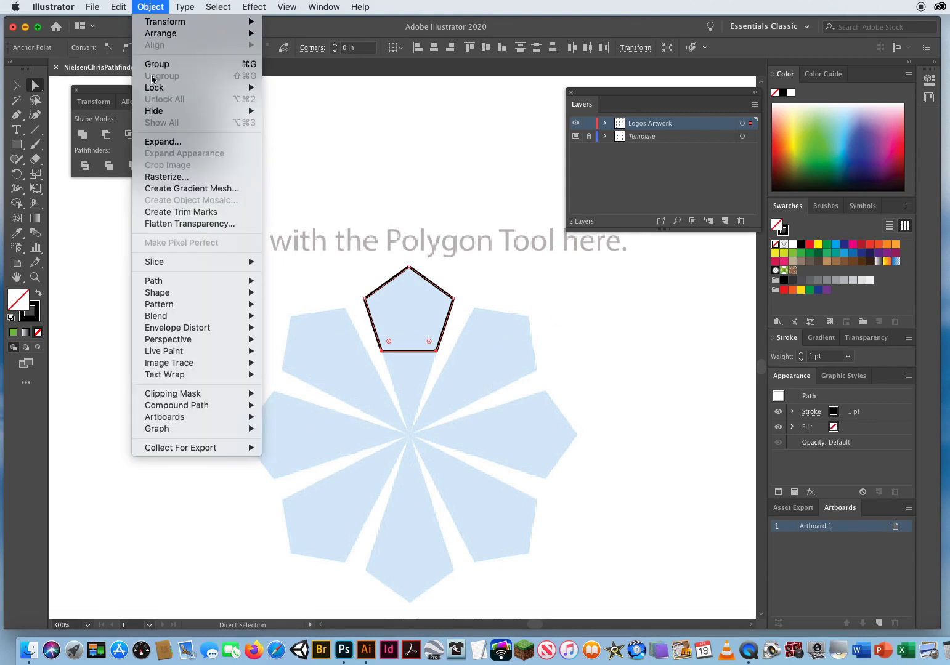
pyautogui.moveTo(180, 282)
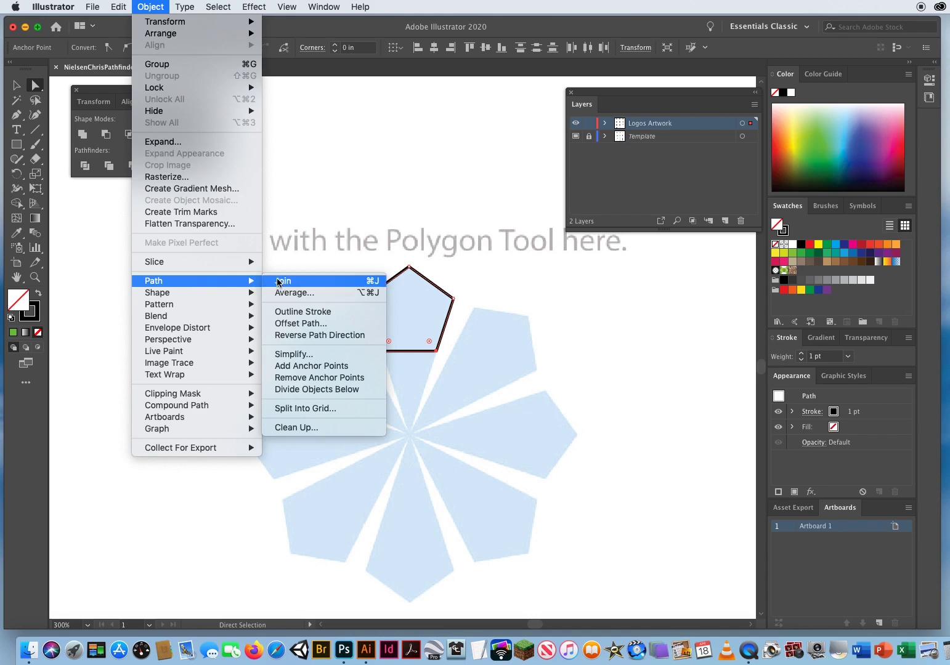
pyautogui.click(292, 293)
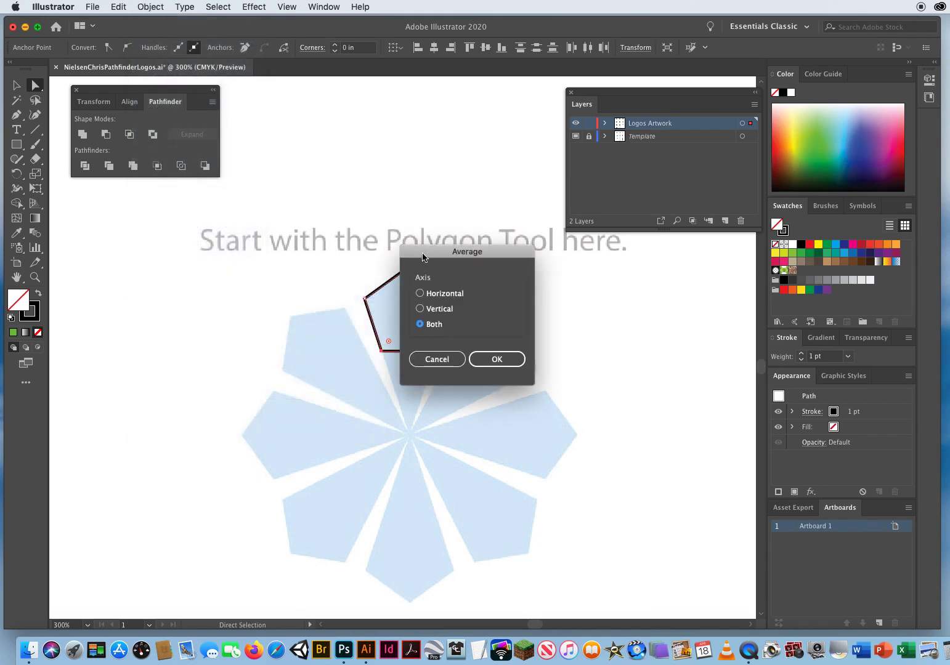
pyautogui.moveTo(422, 253); pyautogui.dragTo(607, 256)
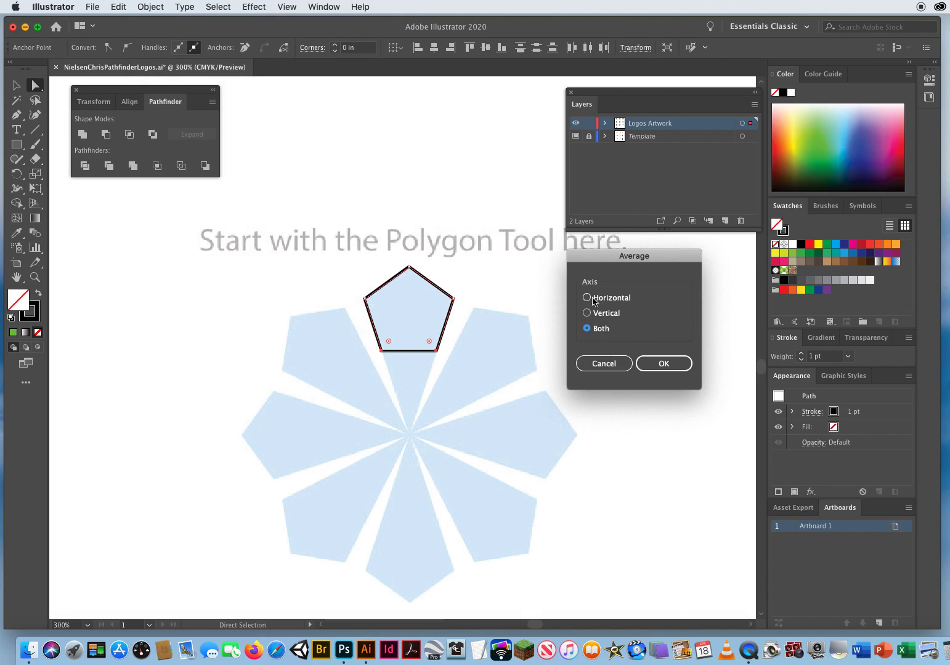
pyautogui.click(655, 364)
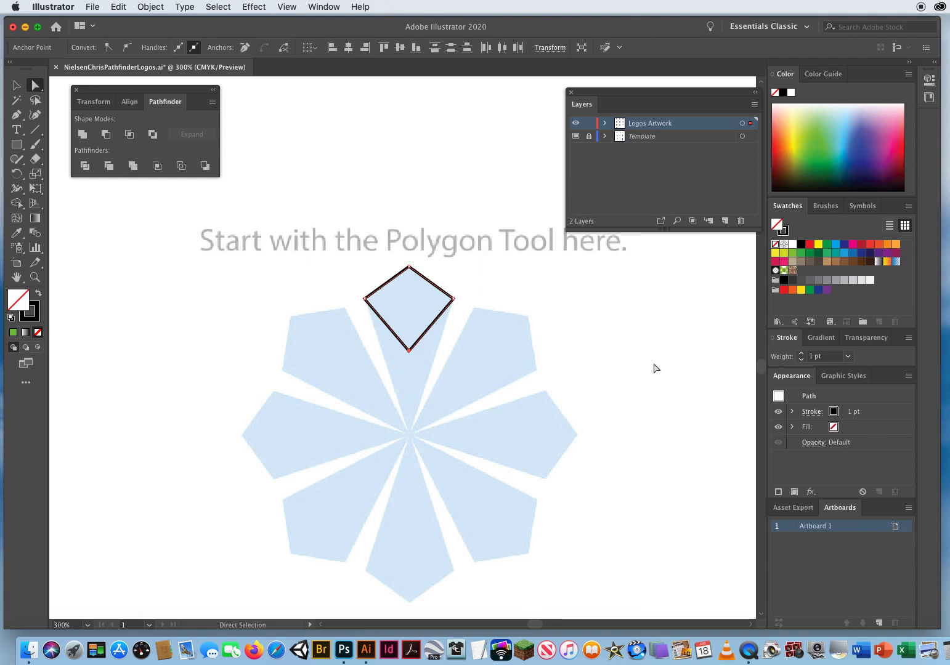
# Nudge the petal's lower anchor point straight down until it sits slightly past the centre of the flower template.
pyautogui.press('Down')
pyautogui.press('Down')
pyautogui.press('Down')
pyautogui.press('Down')
pyautogui.press('Down')
pyautogui.press('Down')
pyautogui.press('Down')
pyautogui.press('Down')
pyautogui.press('Down')
pyautogui.press('Down')
pyautogui.press('Down')
pyautogui.press('Down')
pyautogui.press('Down')
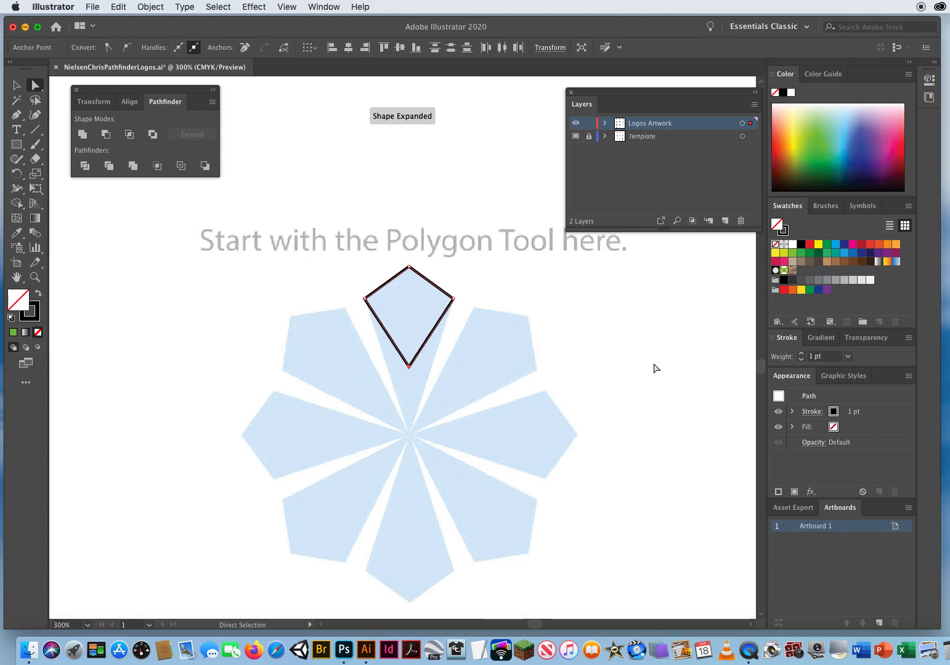
pyautogui.press('Down')
pyautogui.press('Down')
pyautogui.press('Down')
pyautogui.press('Down')
pyautogui.press('Down')
pyautogui.press('Down')
pyautogui.press('Down')
pyautogui.press('Down')
pyautogui.press('Down')
pyautogui.press('Down')
pyautogui.press('Down')
pyautogui.press('Down')
pyautogui.press('Down')
pyautogui.press('Down')
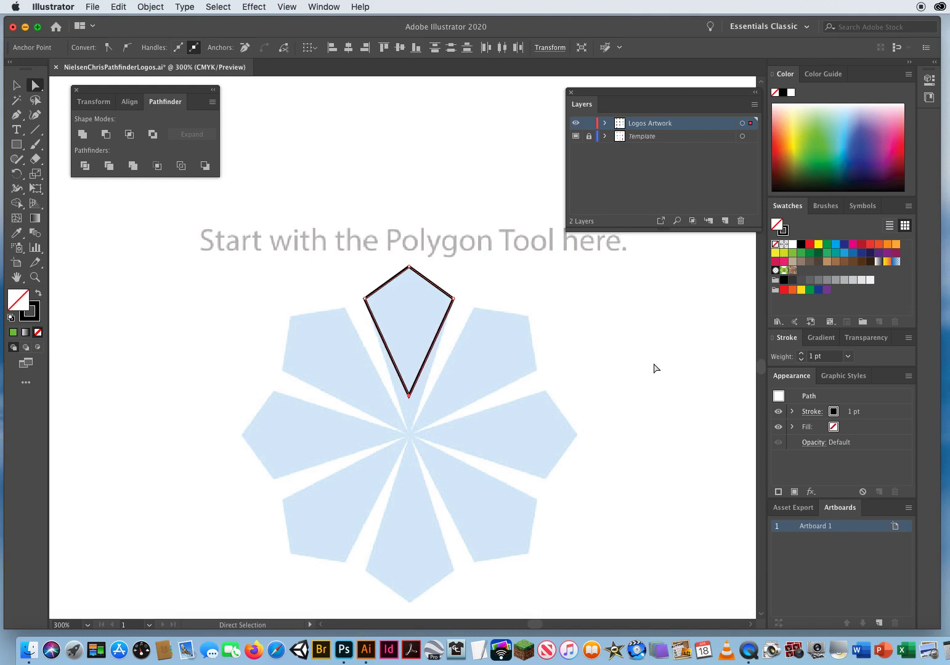
pyautogui.press('Down')
pyautogui.press('Down')
pyautogui.press('Down')
pyautogui.press('Down')
pyautogui.press('Down')
pyautogui.press('Down')
pyautogui.press('Down')
pyautogui.press('Down')
pyautogui.press('Down')
pyautogui.press('Down')
pyautogui.press('Down')
pyautogui.press('Down')
pyautogui.press('Down')
pyautogui.press('Down')
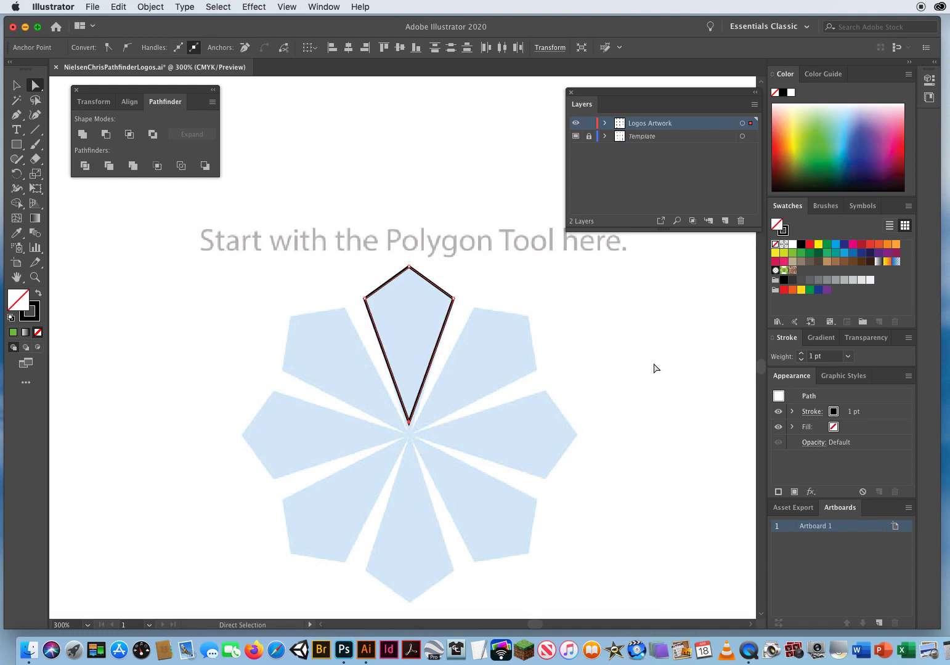
pyautogui.press('Down')
pyautogui.press('Down')
pyautogui.press('Down')
pyautogui.press('Down')
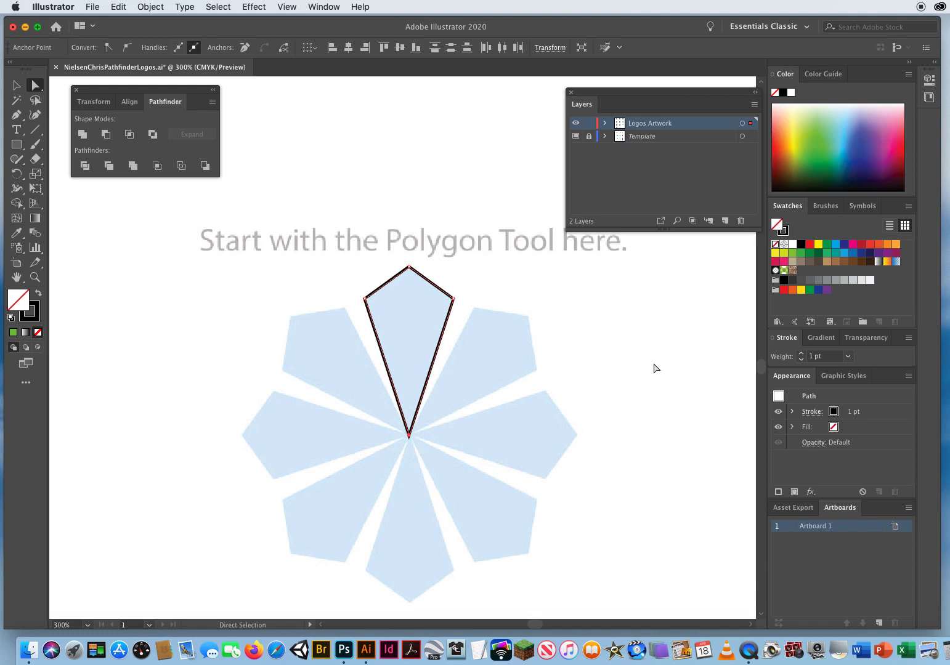
pyautogui.press('Down')
pyautogui.press('Down')
pyautogui.press('Down')
pyautogui.press('Down')
pyautogui.press('Down')
pyautogui.press('Down')
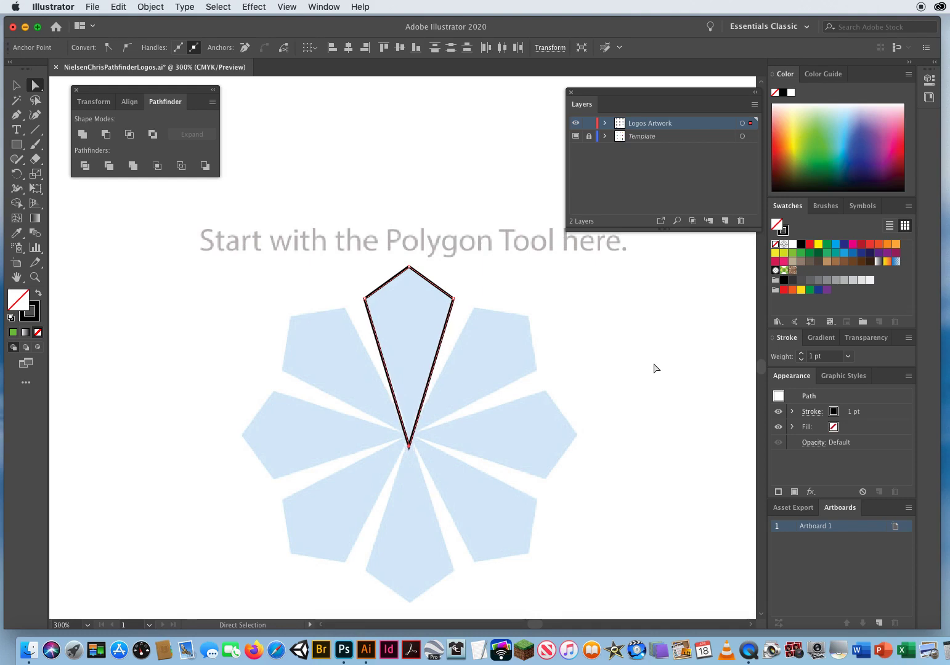
# Nudge the petal's lower point up to the flower's exact centre and back down slightly past it.
pyautogui.press('Up')
pyautogui.press('Up')
pyautogui.press('Up')
pyautogui.press('Up')
pyautogui.press('Up')
pyautogui.press('Up')
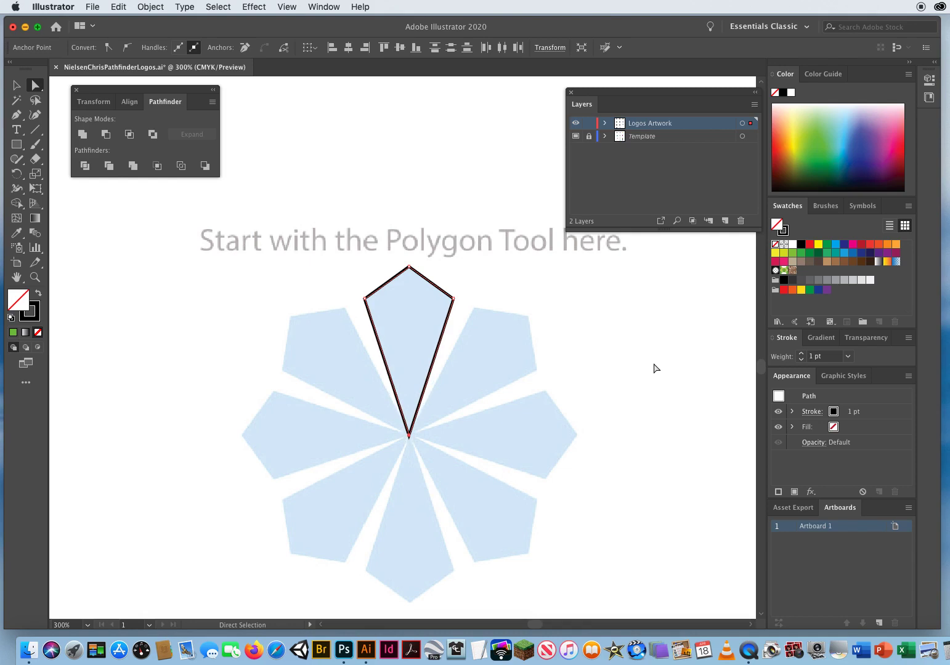
pyautogui.press('Down')
pyautogui.press('Down')
pyautogui.press('Down')
pyautogui.press('Down')
pyautogui.press('Down')
pyautogui.press('Down')
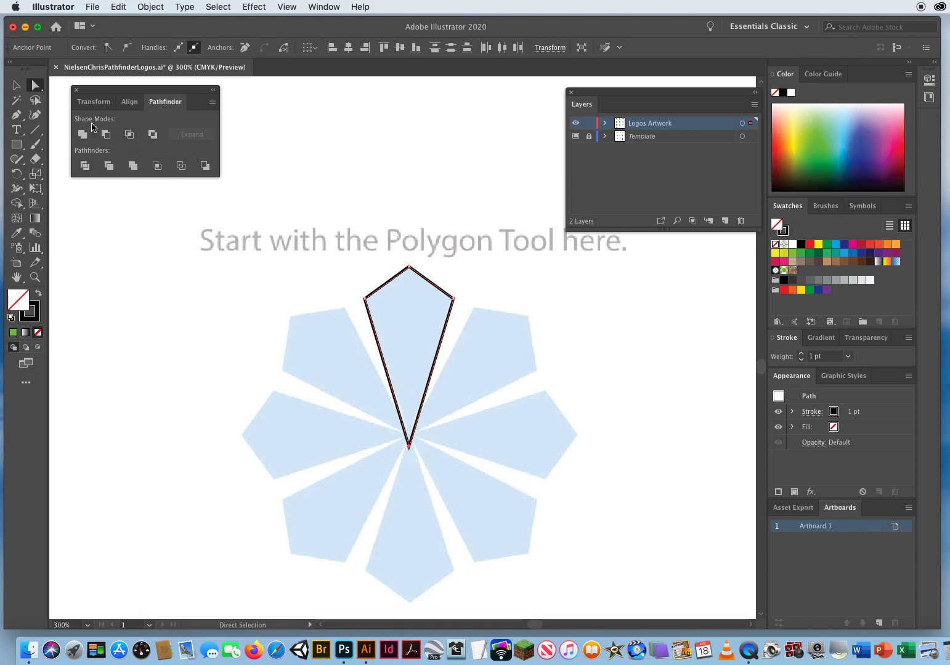
# Select the whole petal and make a copy rotated 45° around the centre of the flower template.
pyautogui.click(18, 89)
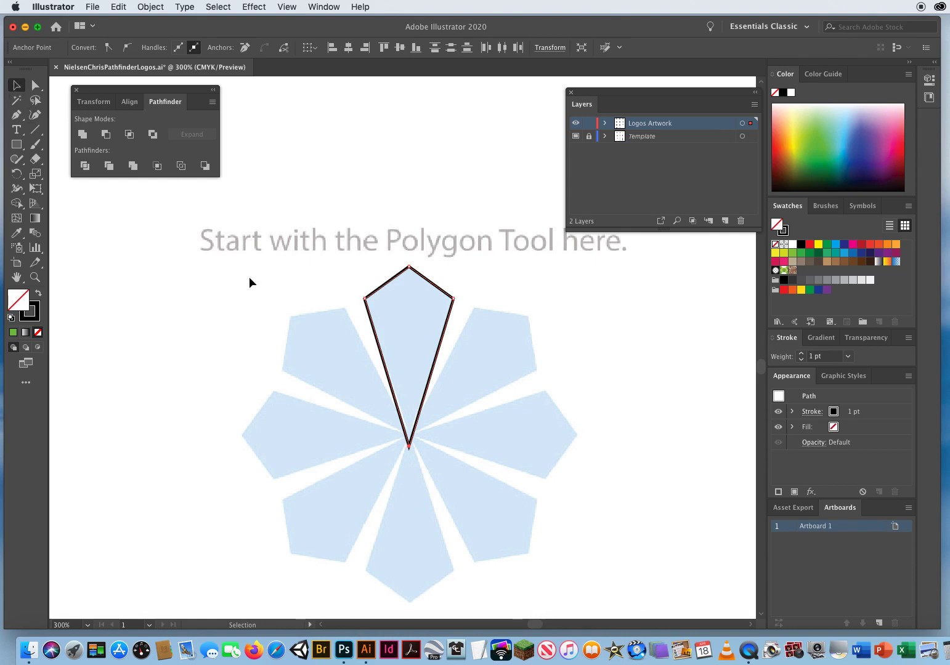
pyautogui.moveTo(275, 248); pyautogui.dragTo(554, 377)
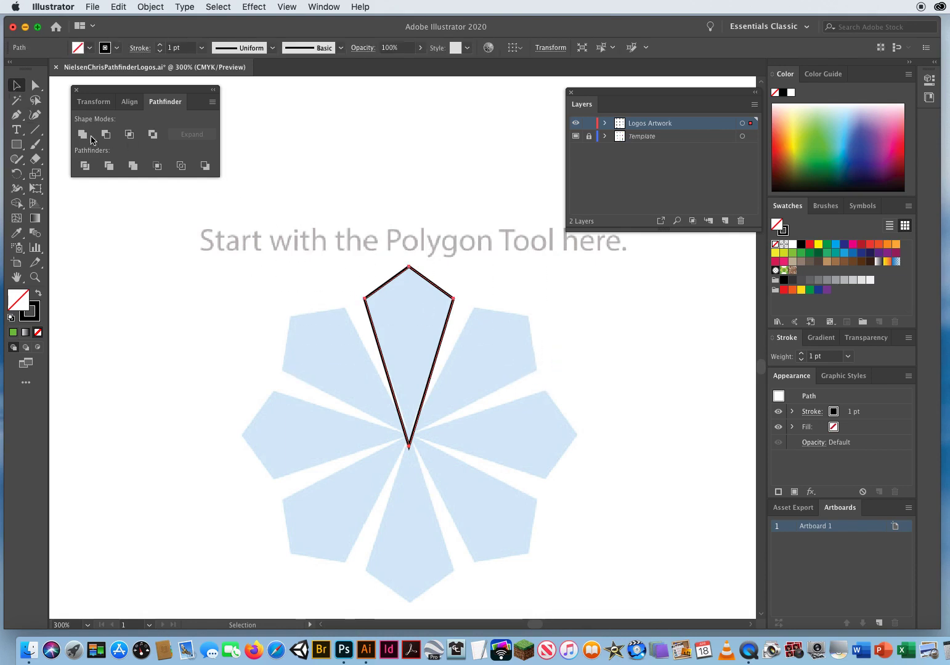
pyautogui.click(18, 175)
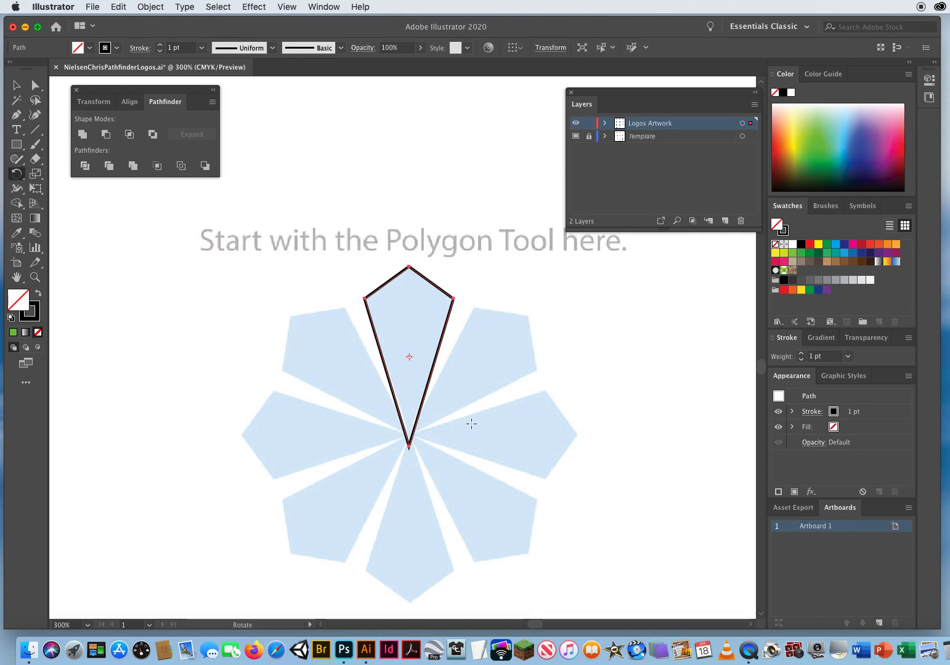
pyautogui.keyDown('alt'); pyautogui.click(409, 434); pyautogui.keyUp('alt')
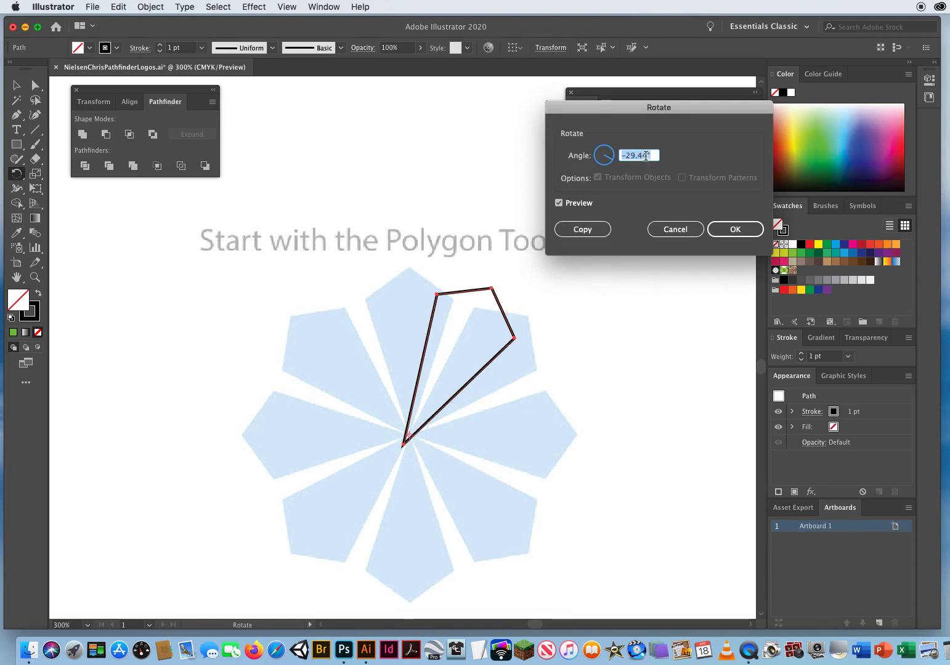
pyautogui.write('45')
pyautogui.click(559, 203)
pyautogui.click(559, 203)
pyautogui.click(559, 203)
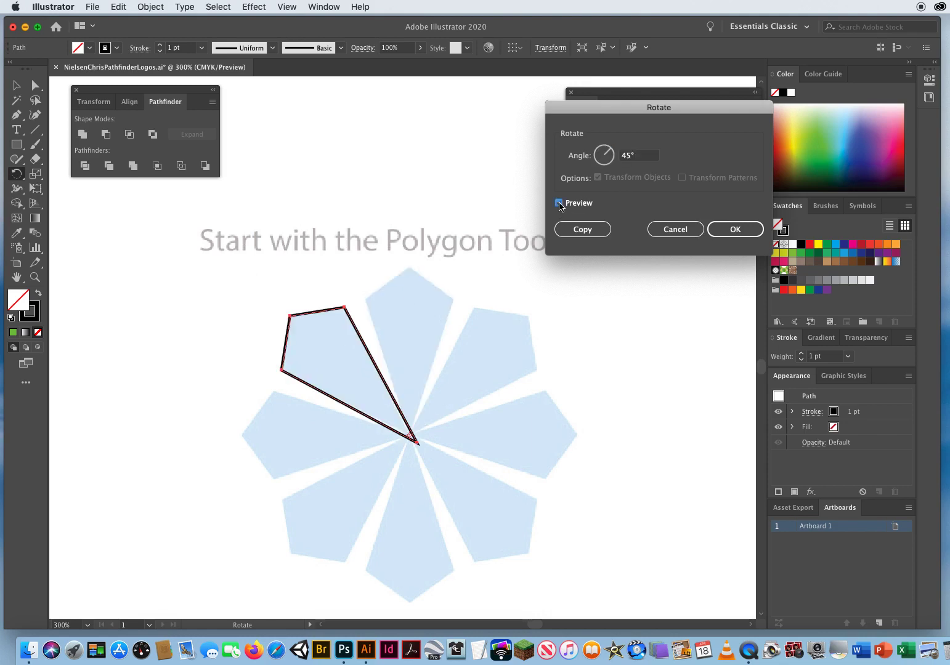
pyautogui.click(559, 203)
pyautogui.click(559, 203)
pyautogui.click(560, 203)
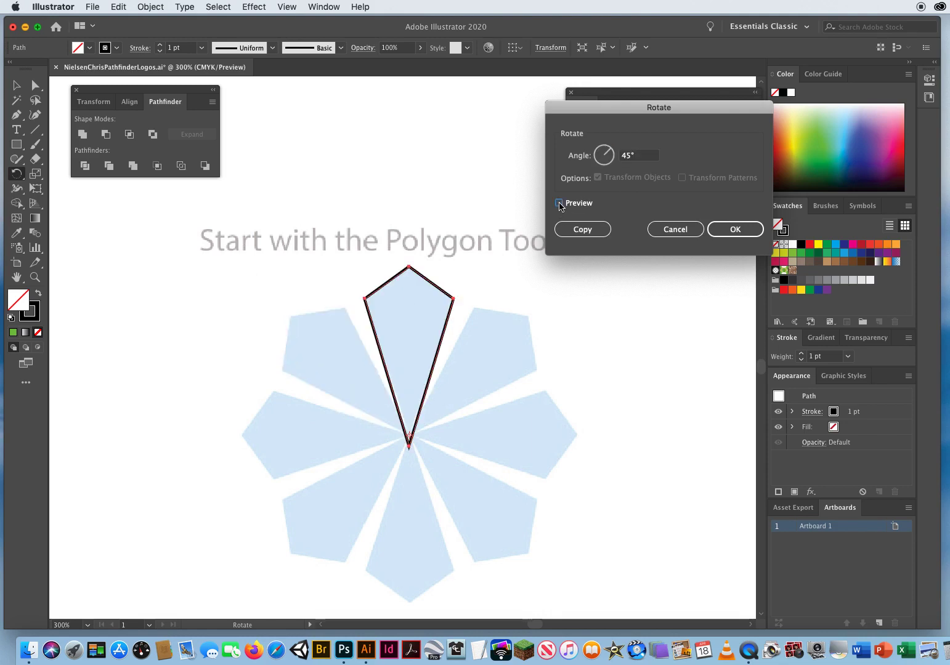
pyautogui.click(559, 203)
pyautogui.click(559, 204)
pyautogui.click(559, 204)
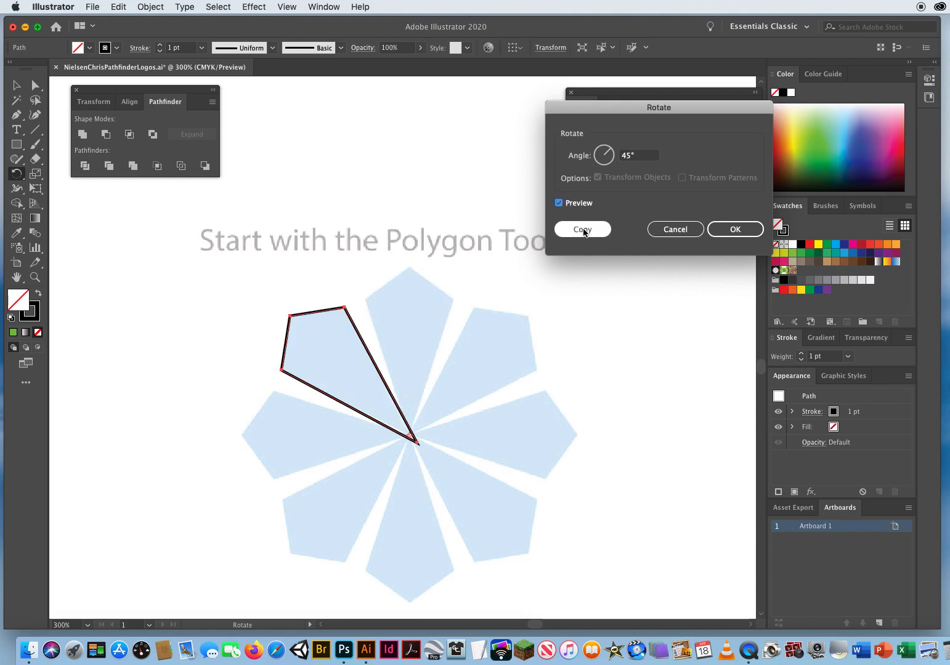
pyautogui.click(578, 228)
# Repeat the rotated copy six more times to complete the ring of eight petals.
pyautogui.press('super')
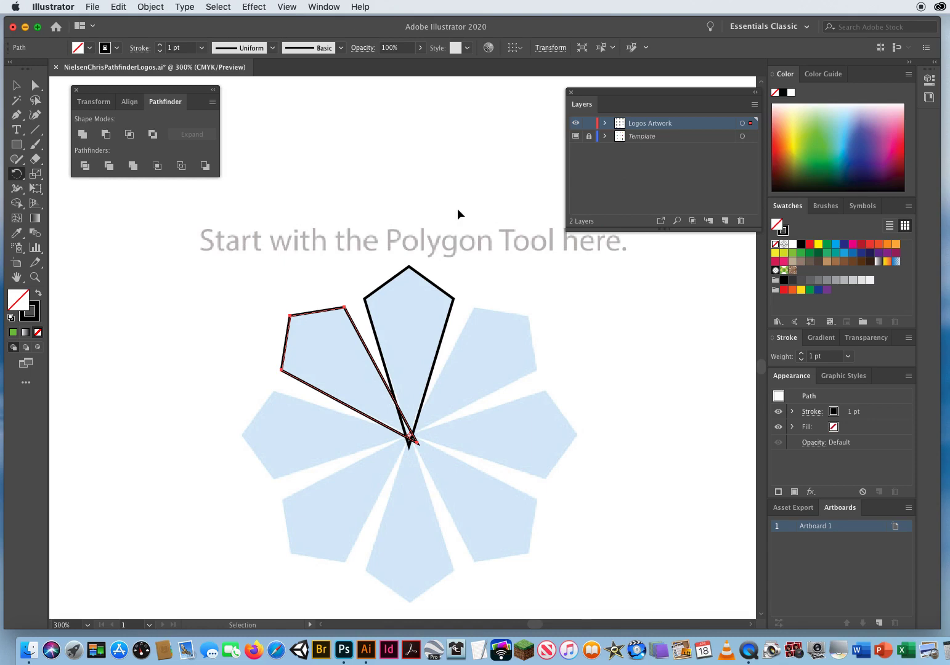
pyautogui.press('super+d')
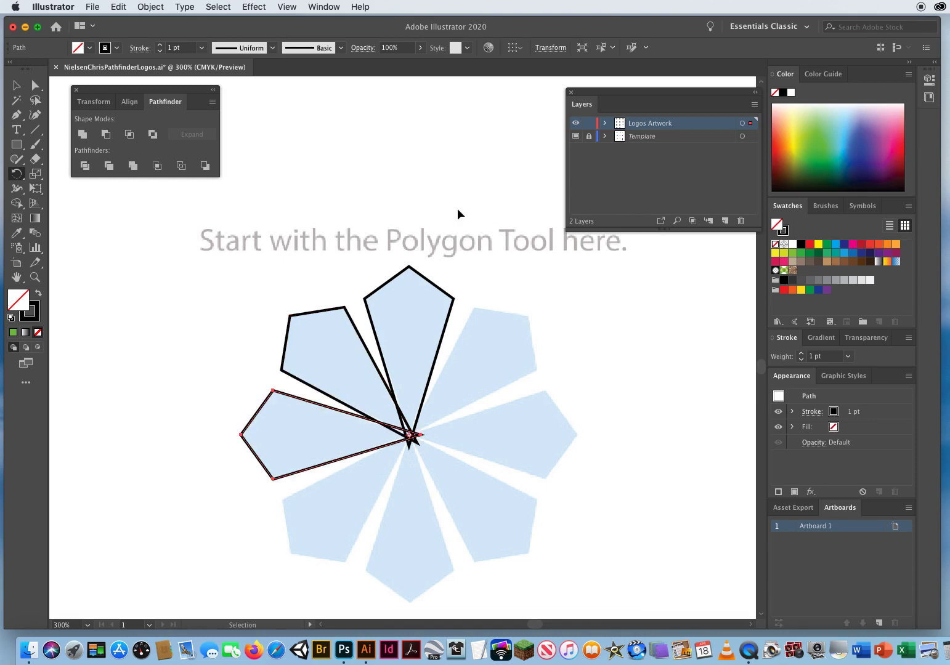
pyautogui.press('super+d')
pyautogui.press('super+d')
pyautogui.press('super+d')
pyautogui.press('super+d')
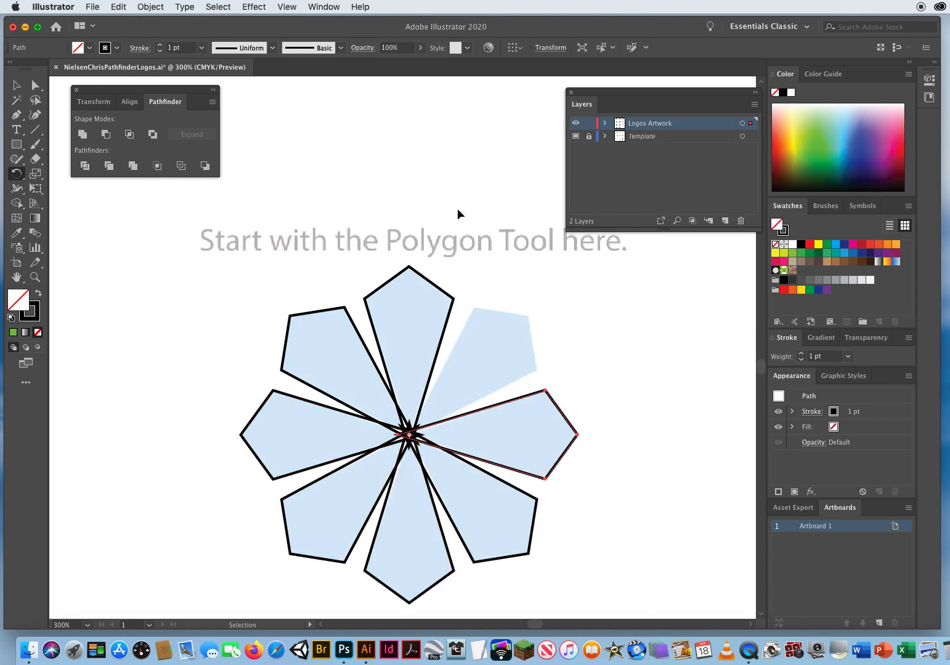
pyautogui.press('super+d')
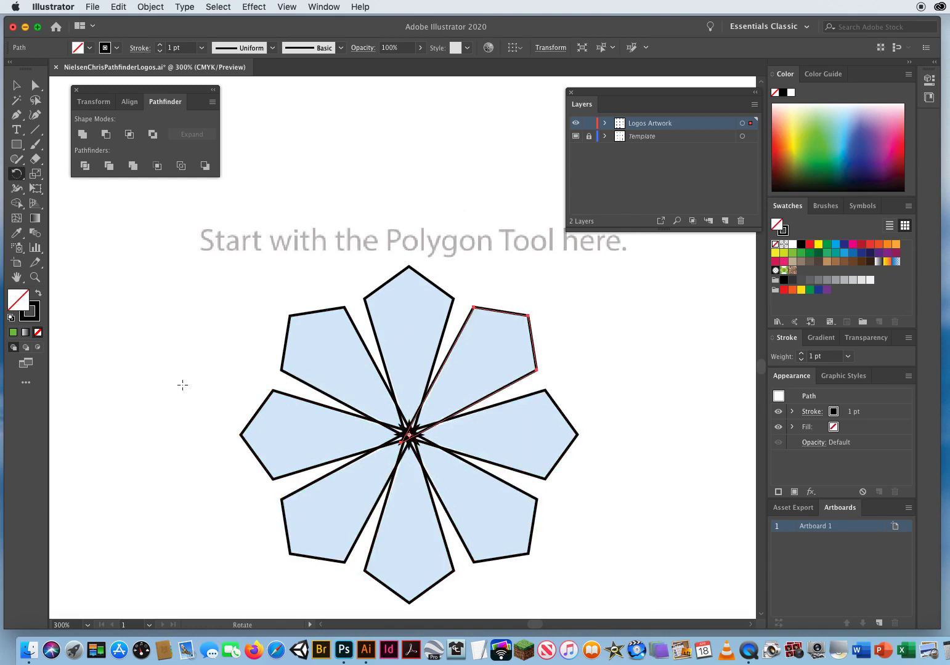
# Select all eight petals and combine them into a single flower shape with Unite.
pyautogui.click(16, 85)
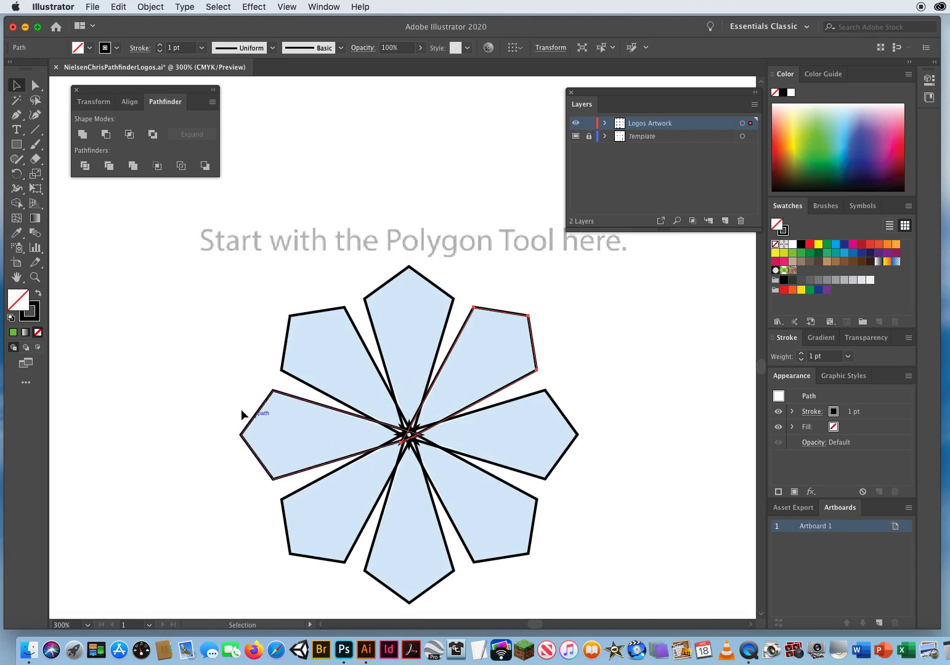
pyautogui.moveTo(206, 308); pyautogui.dragTo(649, 558)
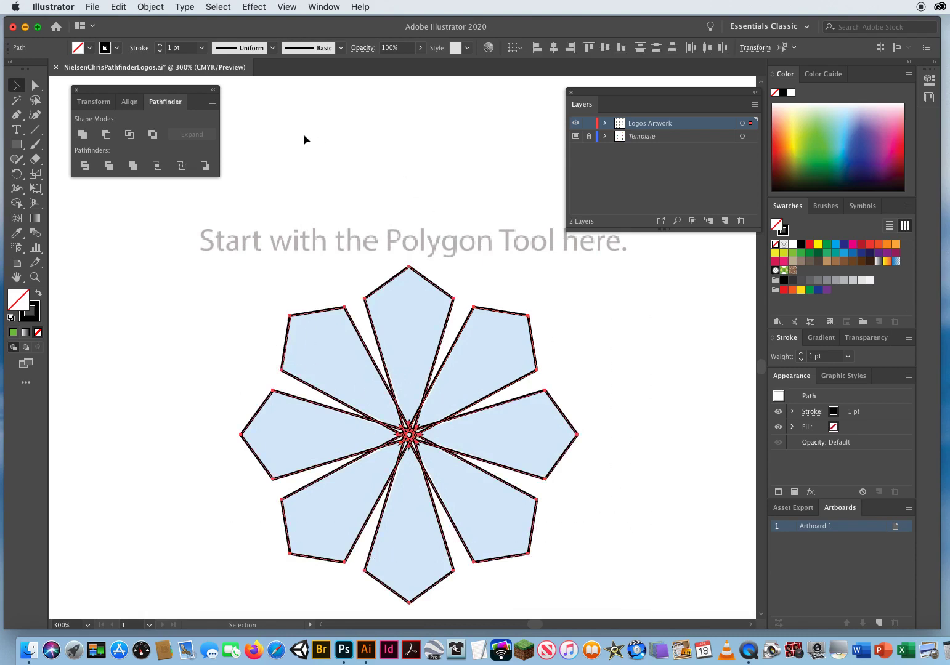
pyautogui.click(83, 135)
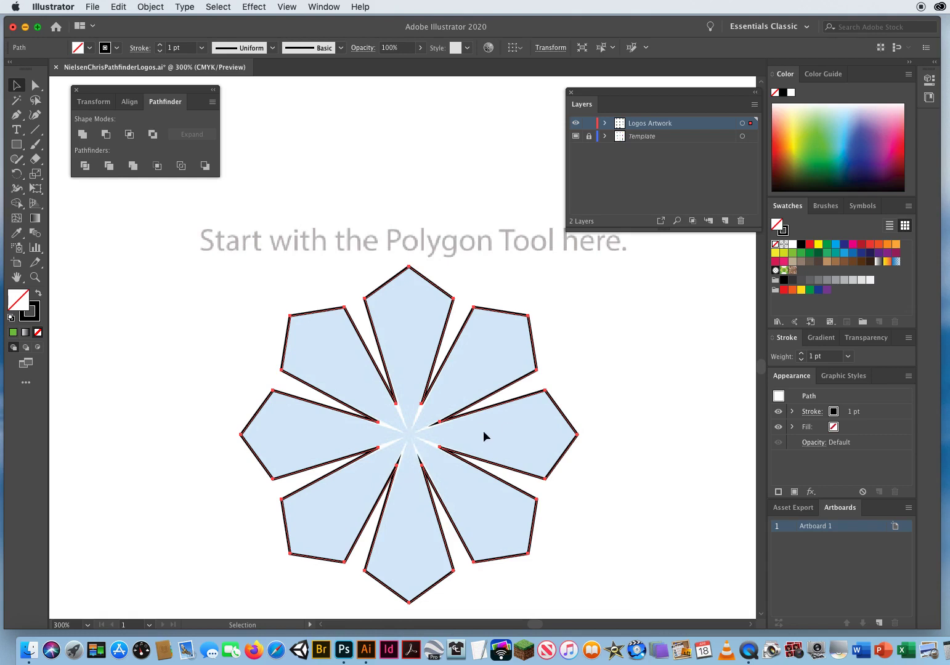
# Fill the united flower with the bright blue swatch, deselect it, and save the document.
pyautogui.click(836, 244)
pyautogui.click(586, 316)
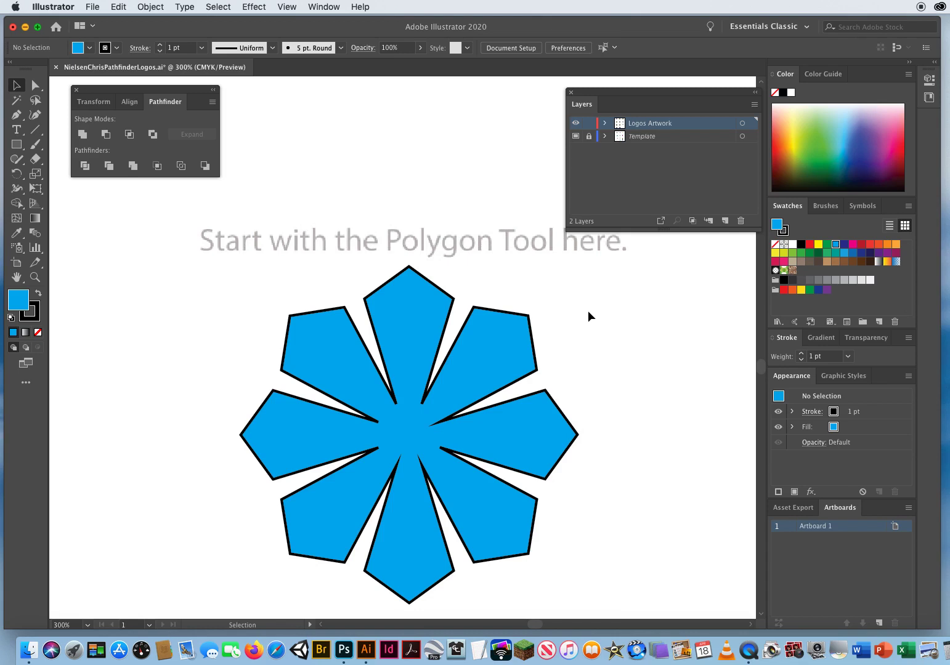
pyautogui.press('super+s')
# Move the black-outlined circle above the interlocking rings template straight down onto the middle of the uppermost red ring's band.
pyautogui.press('space')
pyautogui.moveTo(698, 271); pyautogui.dragTo(176, 435)
pyautogui.moveTo(633, 286); pyautogui.dragTo(196, 373)
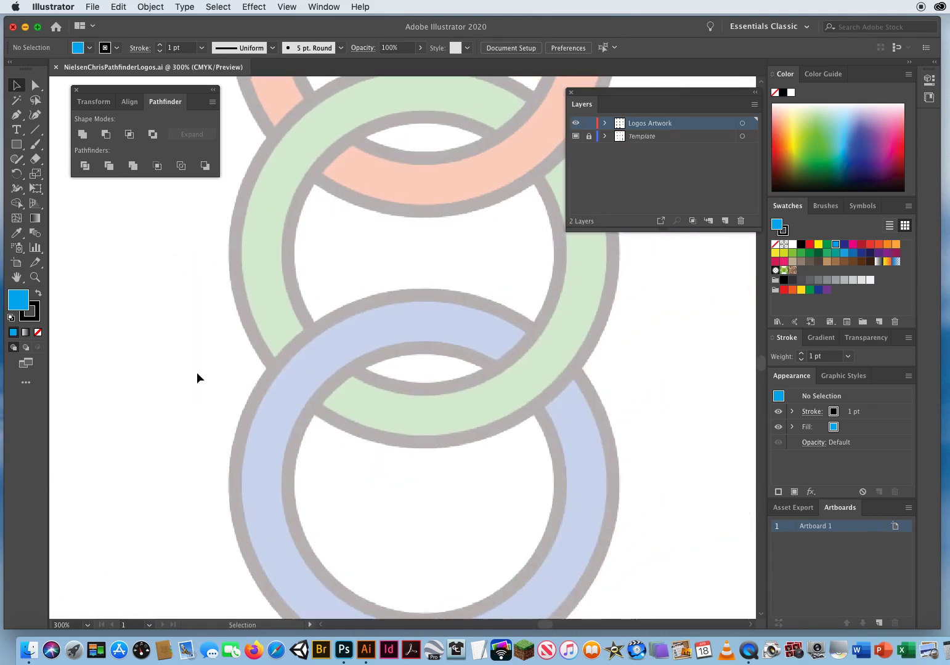
pyautogui.press('super+minus')
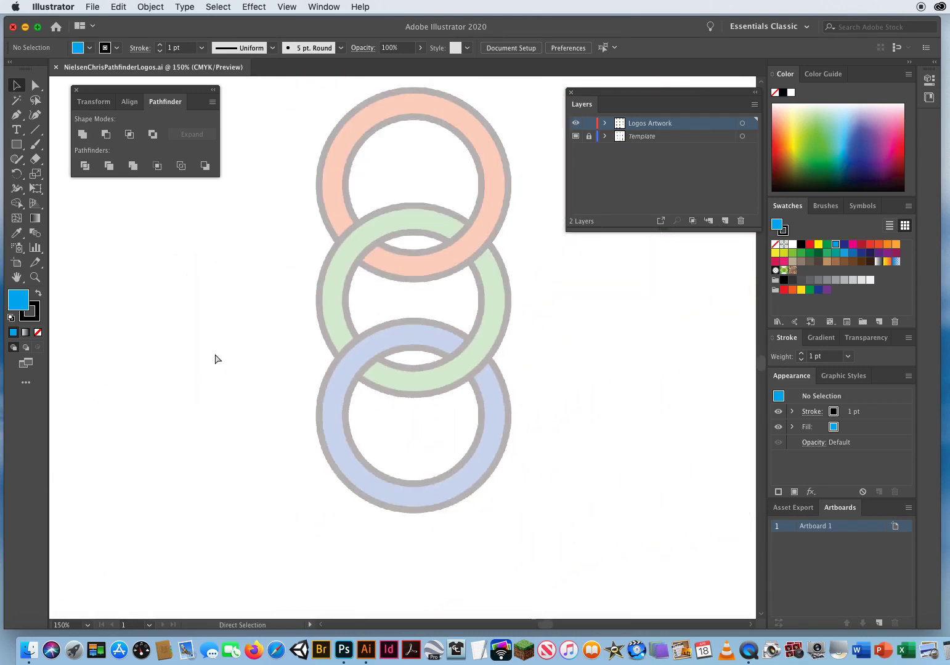
pyautogui.press('space')
pyautogui.moveTo(303, 232); pyautogui.dragTo(295, 280)
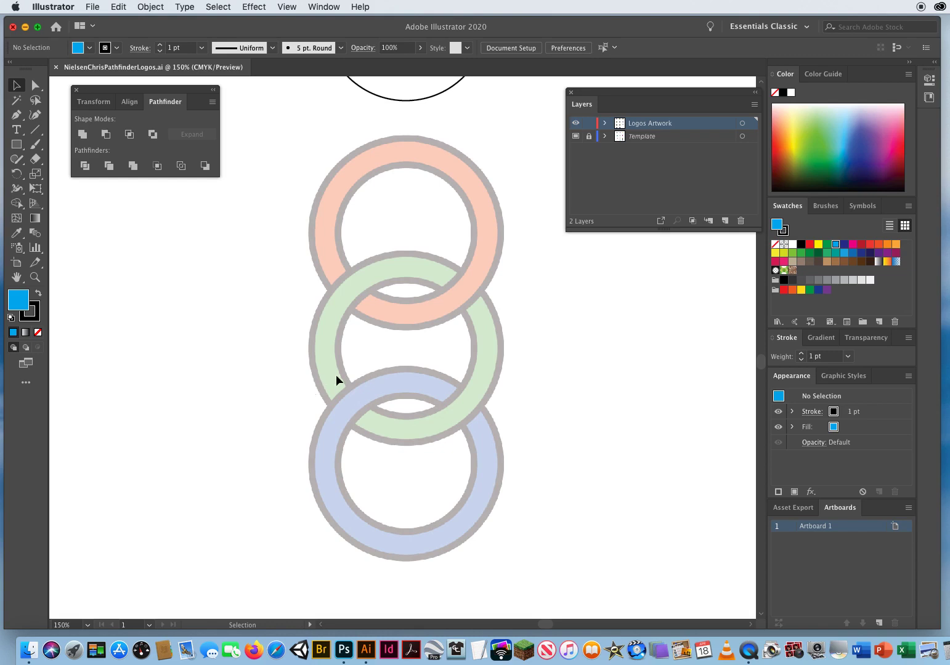
pyautogui.scroll(2, 318, 209)
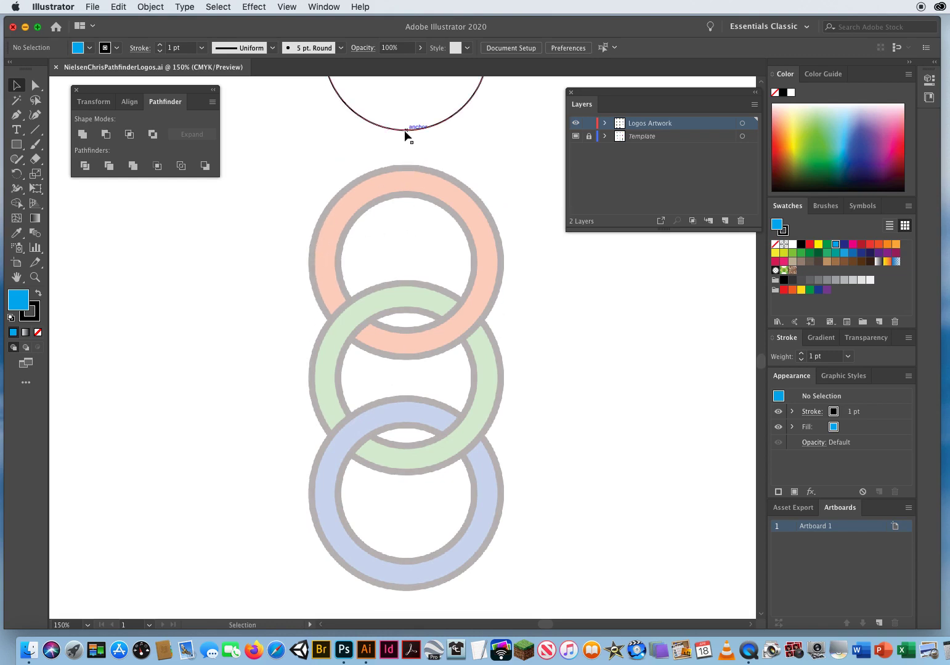
pyautogui.moveTo(404, 130); pyautogui.dragTo(406, 343)
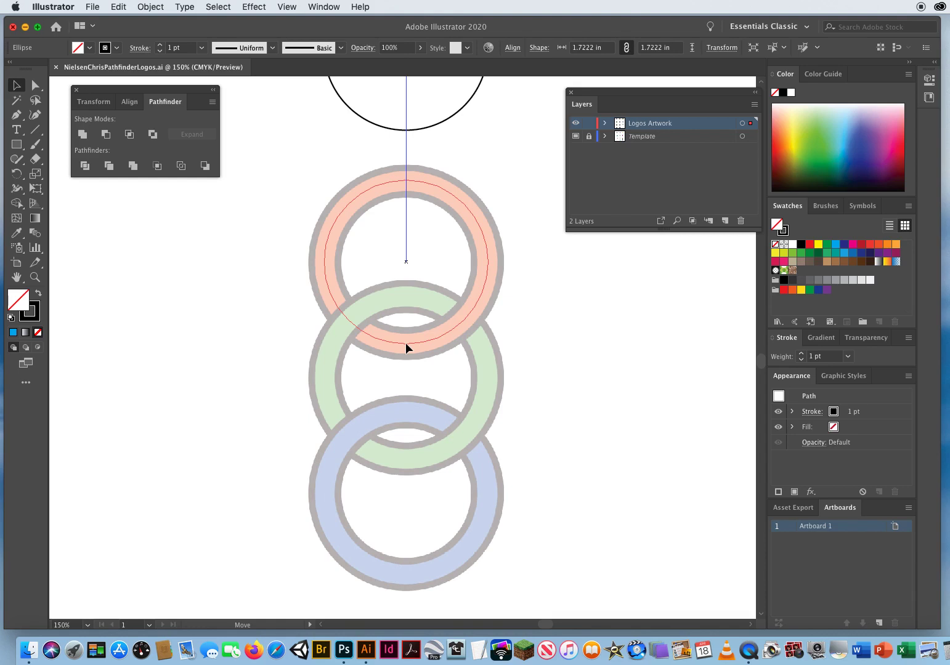
# Settle the circle on the middle of the uppermost red ring's band and set its stroke weight to 20 pt.
pyautogui.moveTo(405, 343); pyautogui.dragTo(406, 344)
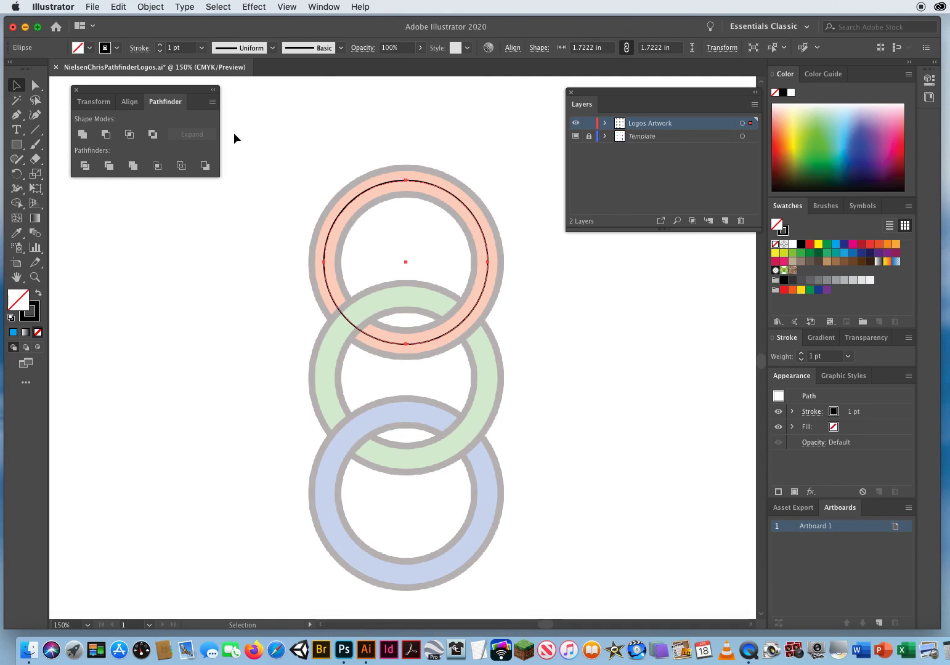
pyautogui.click(195, 48)
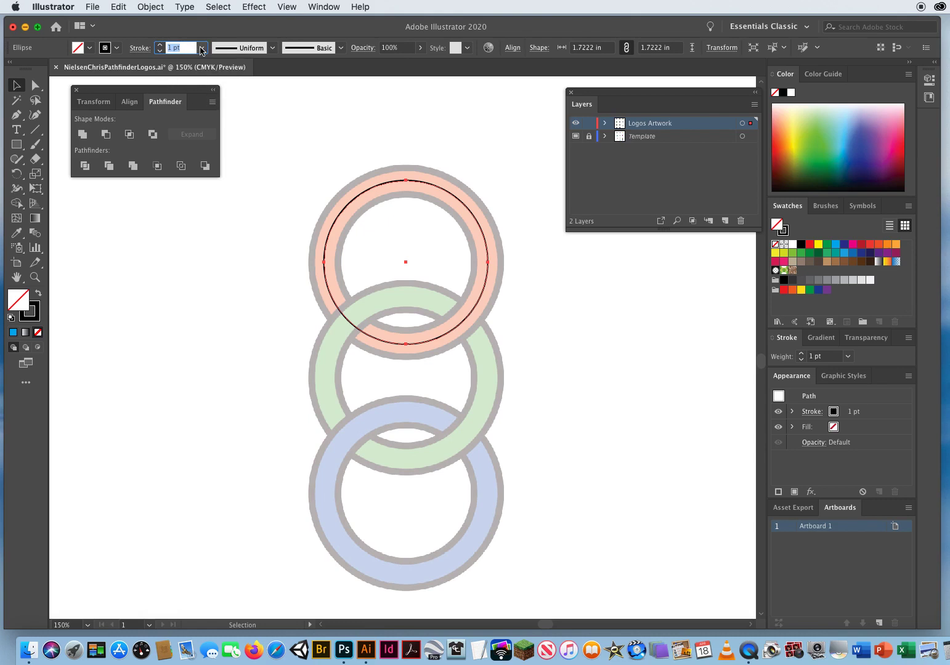
pyautogui.click(201, 49)
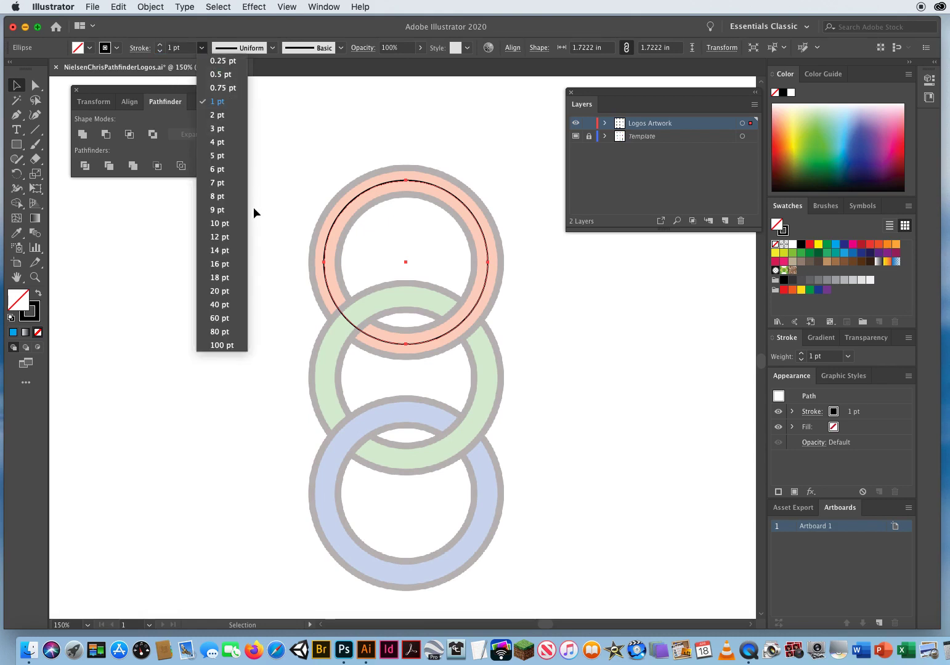
pyautogui.click(218, 291)
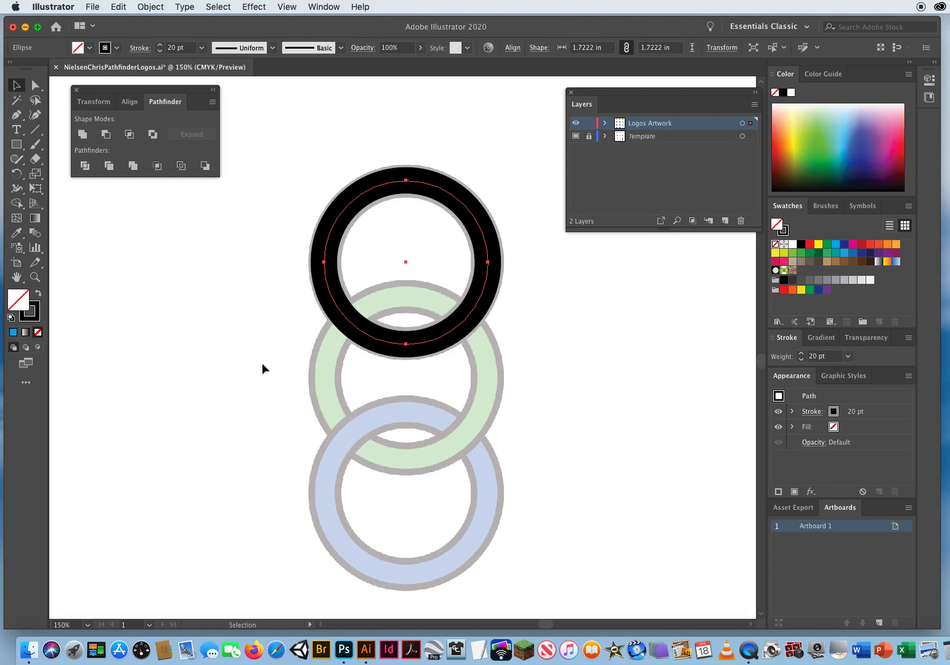
# Select the thick black circle and convert its stroke into a filled ring shape with Outline Stroke.
pyautogui.moveTo(306, 146); pyautogui.dragTo(513, 271)
pyautogui.click(150, 7)
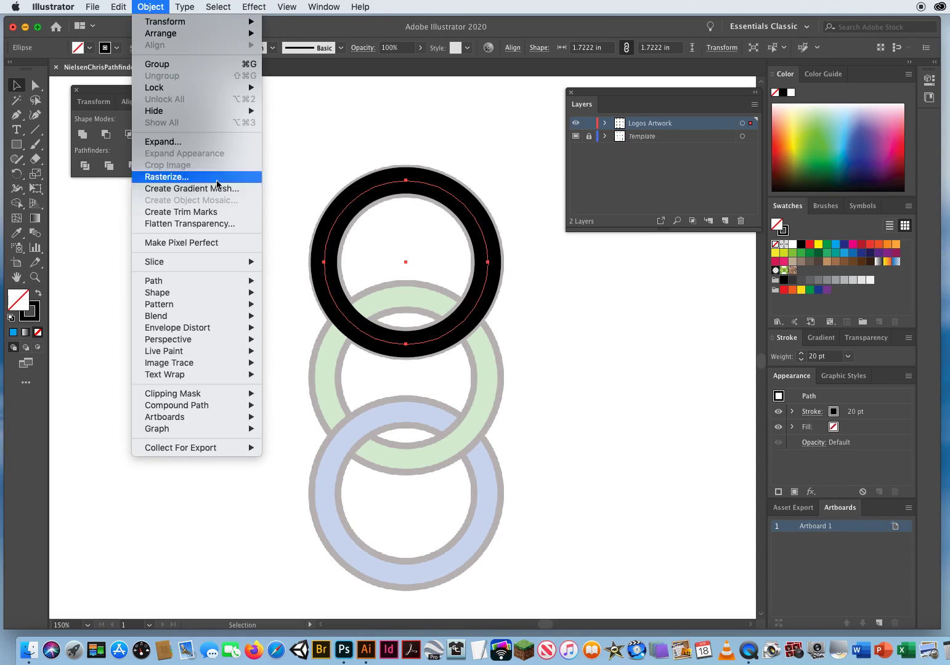
pyautogui.moveTo(198, 282)
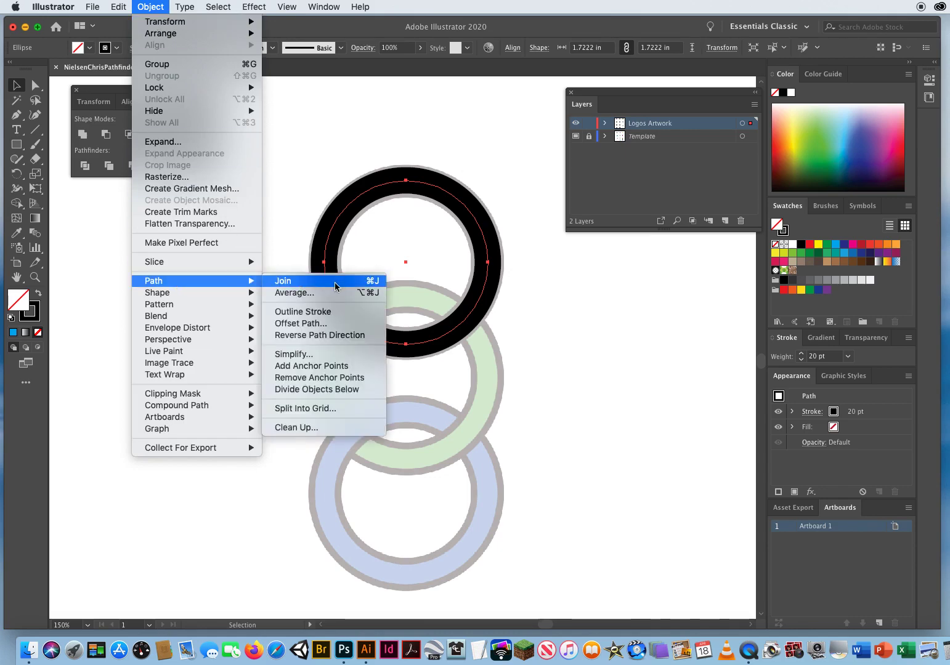
pyautogui.click(311, 314)
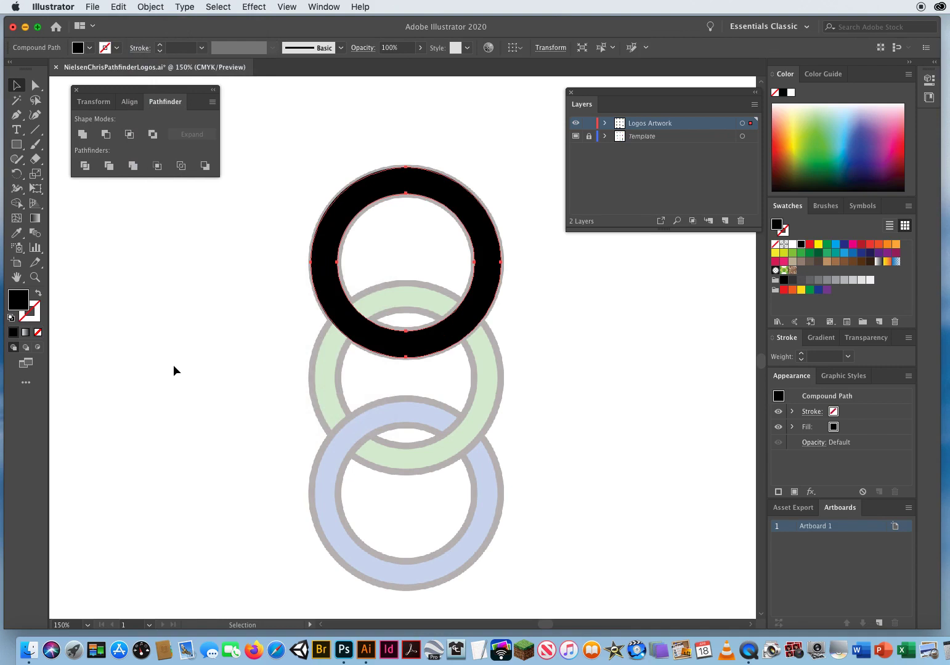
# Give the outlined ring the default white fill and black stroke, set the stroke weight to 5 pt, and deselect it.
pyautogui.press('d')
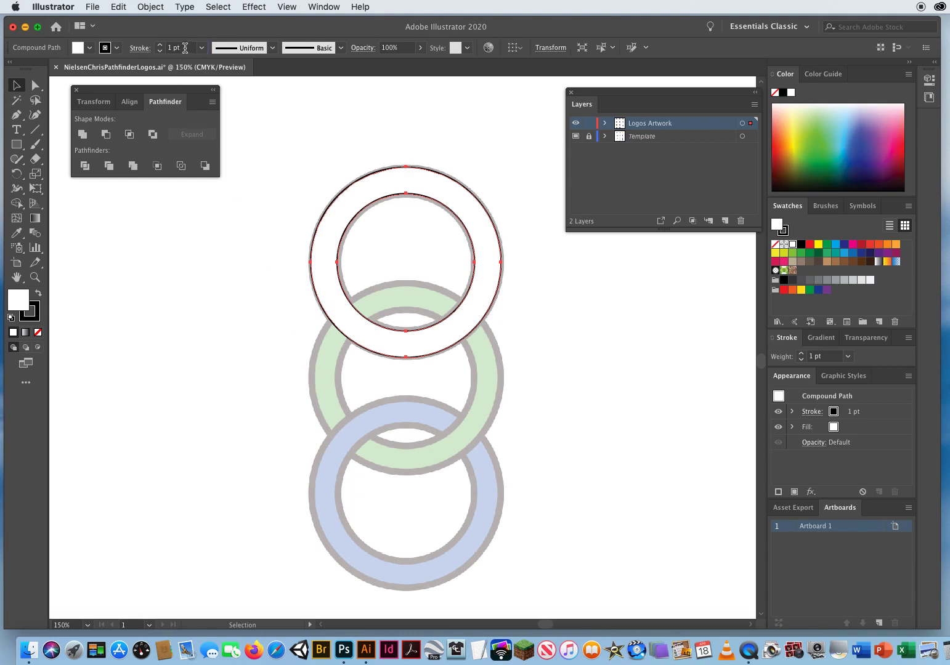
pyautogui.click(182, 48)
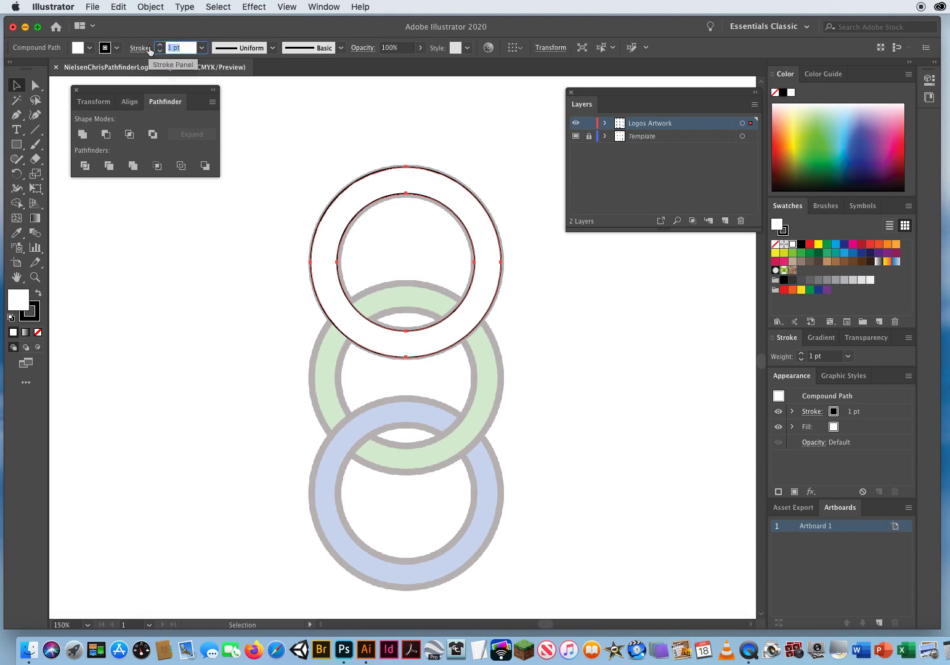
pyautogui.click(159, 45)
pyautogui.click(160, 46)
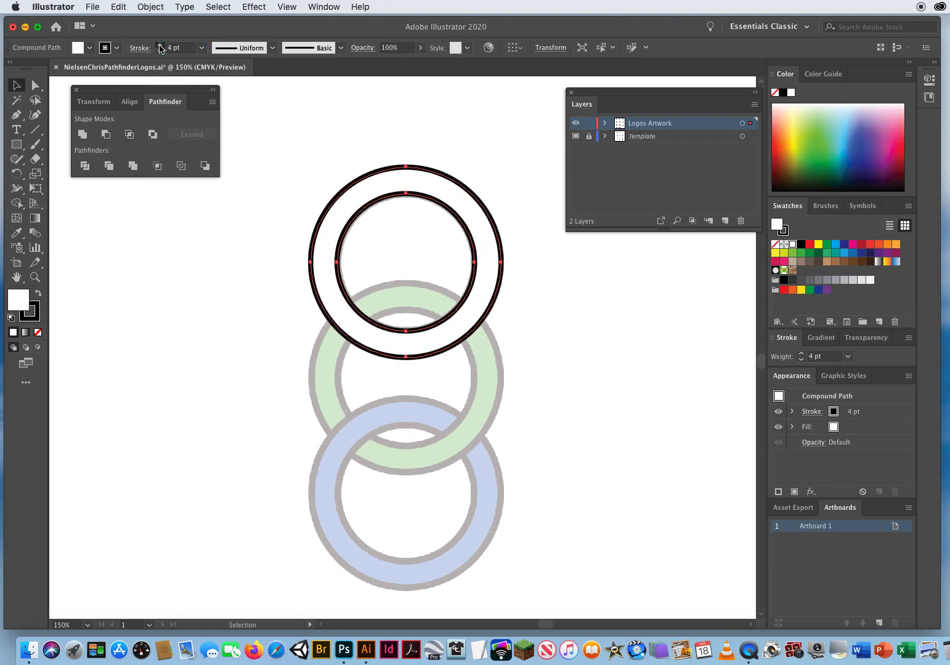
pyautogui.click(160, 45)
pyautogui.click(160, 46)
pyautogui.click(208, 370)
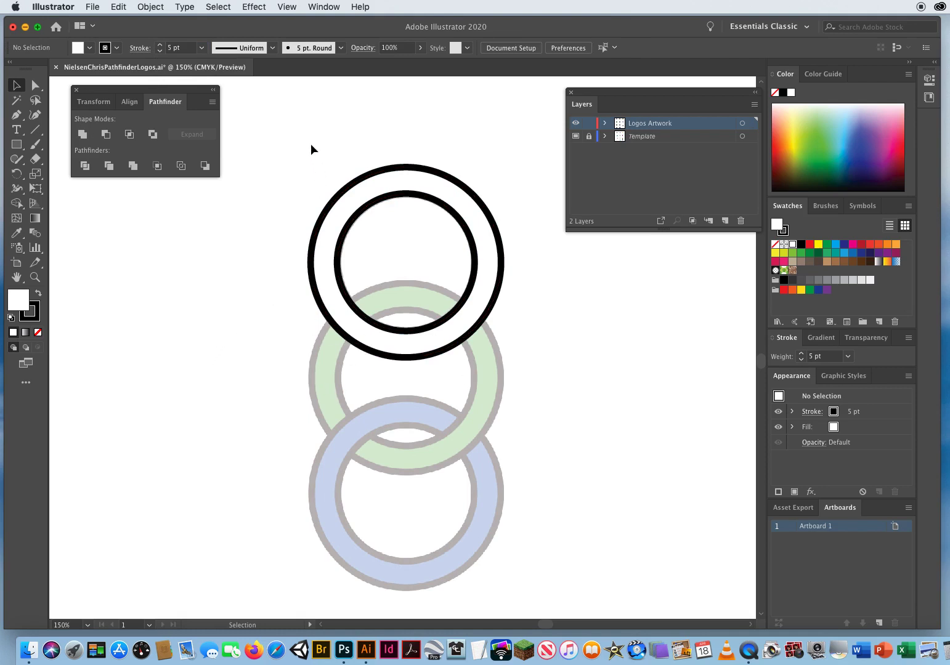
# Copy the ring straight down onto the green template ring, repeat the copy onto the blue one, and check them against the template.
pyautogui.moveTo(329, 132); pyautogui.dragTo(502, 233)
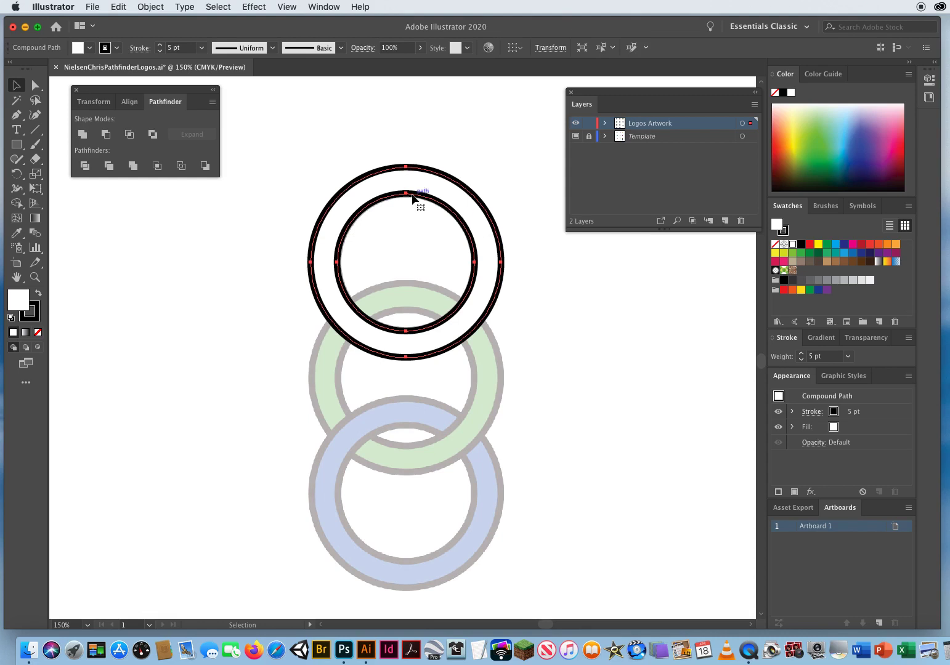
pyautogui.moveTo(407, 200); pyautogui.dragTo(406, 312)
pyautogui.press('alt')
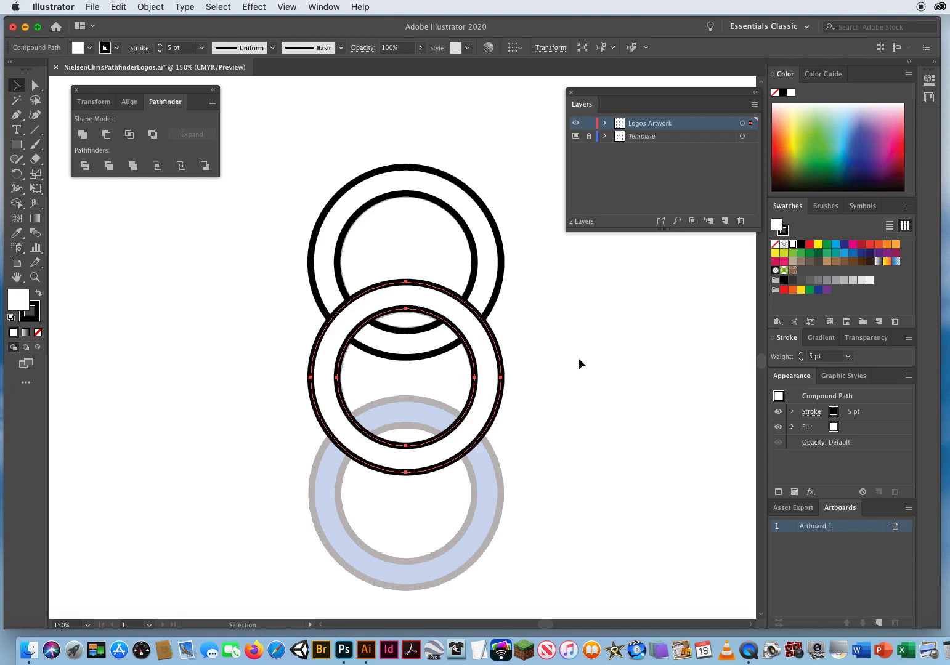
pyautogui.press('a')
pyautogui.press('super+d')
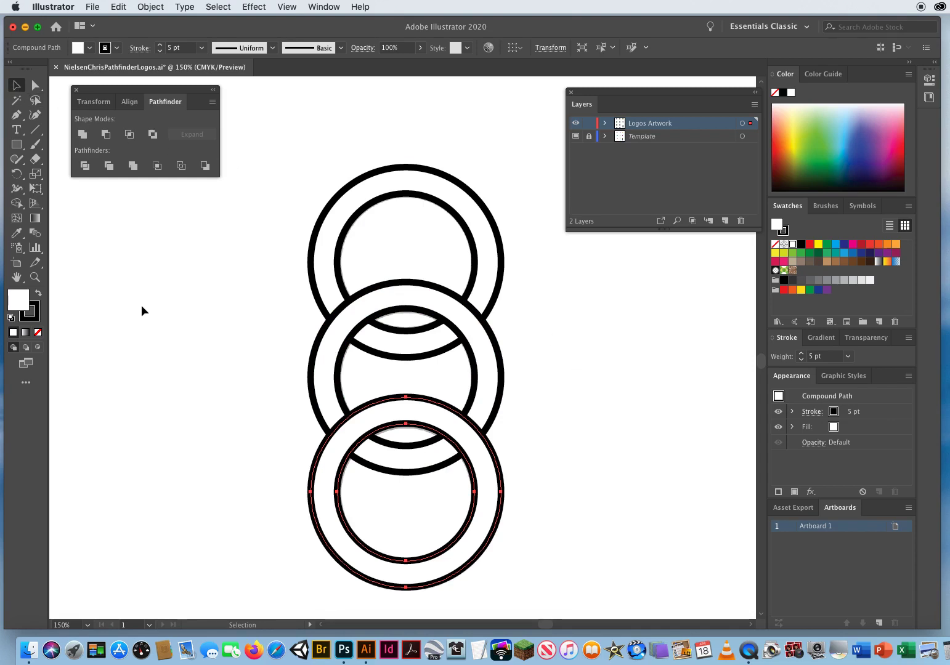
pyautogui.click(576, 123)
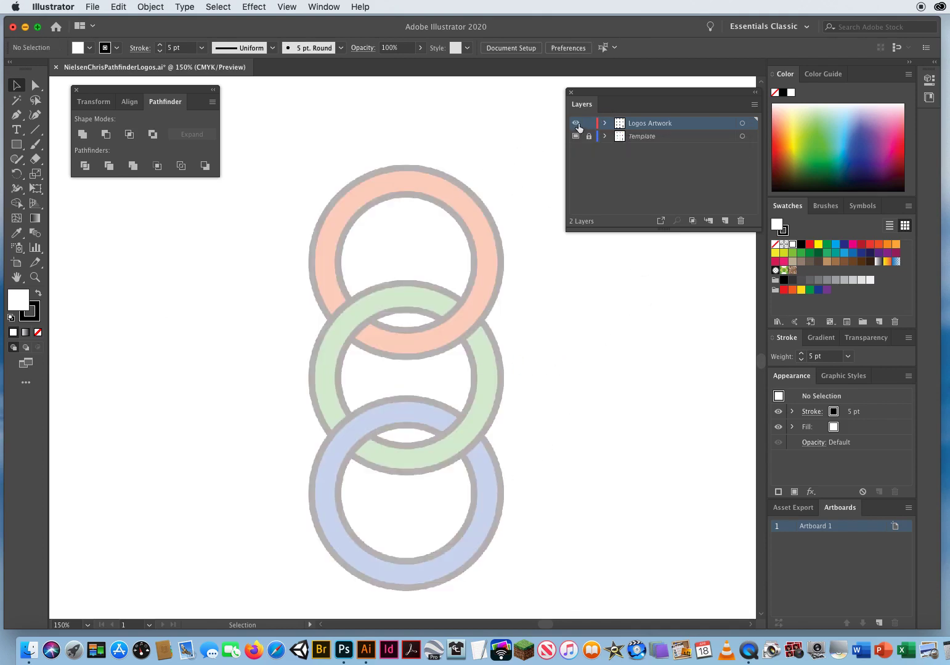
pyautogui.click(577, 123)
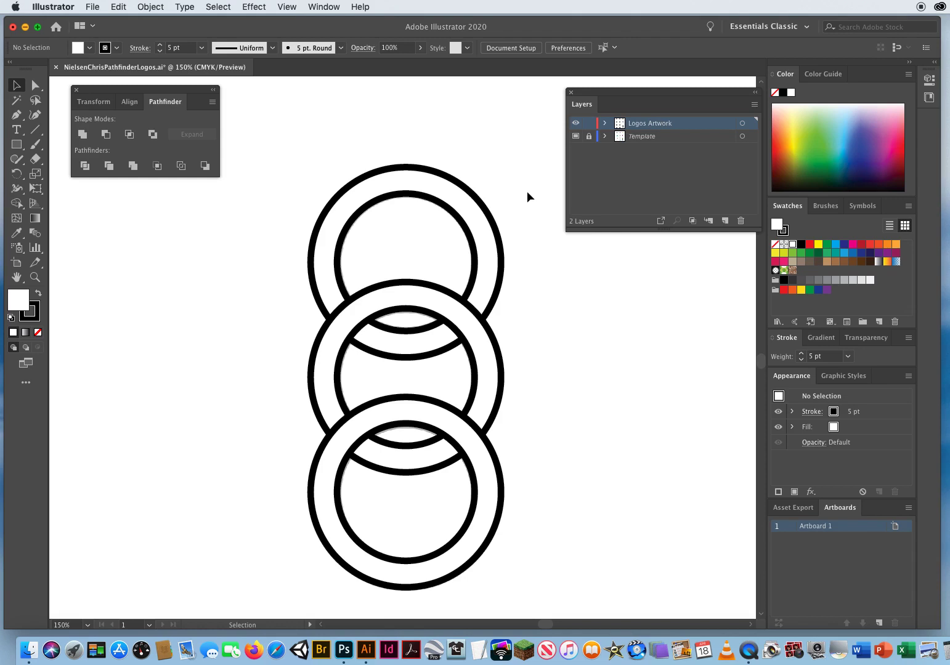
# Fill the uppermost ring with red, the middle ring with green and the lowest ring with blue, then clear the selection.
pyautogui.moveTo(500, 149); pyautogui.dragTo(395, 220)
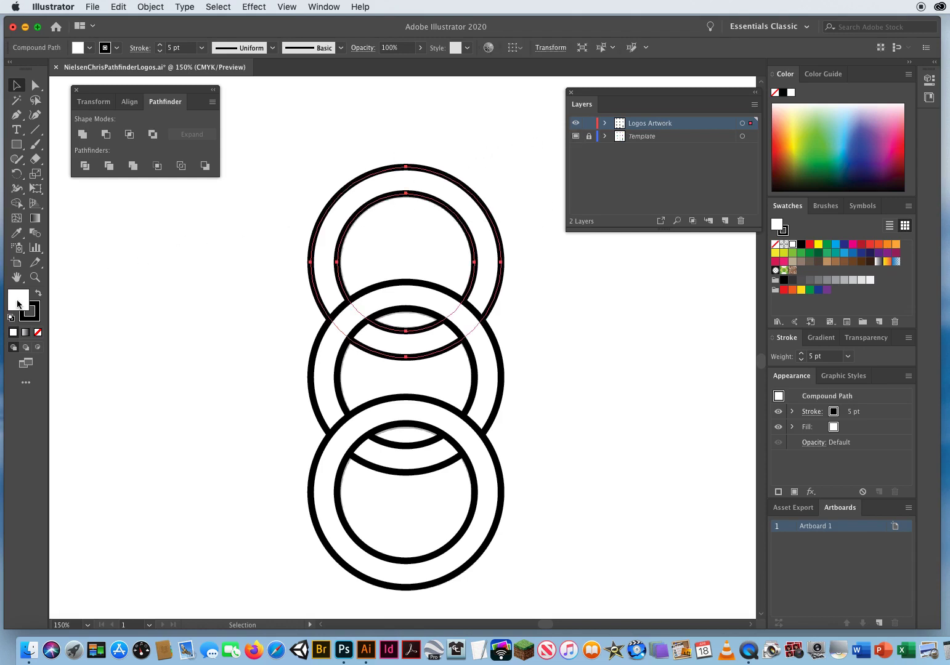
pyautogui.click(809, 244)
pyautogui.moveTo(543, 356); pyautogui.dragTo(471, 392)
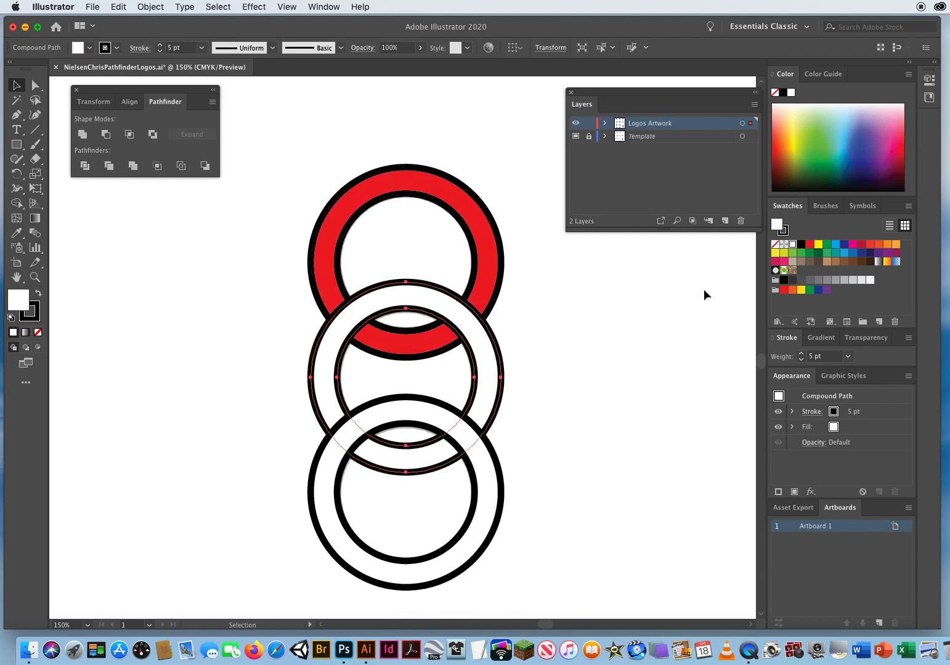
pyautogui.click(801, 254)
pyautogui.moveTo(516, 497); pyautogui.dragTo(494, 511)
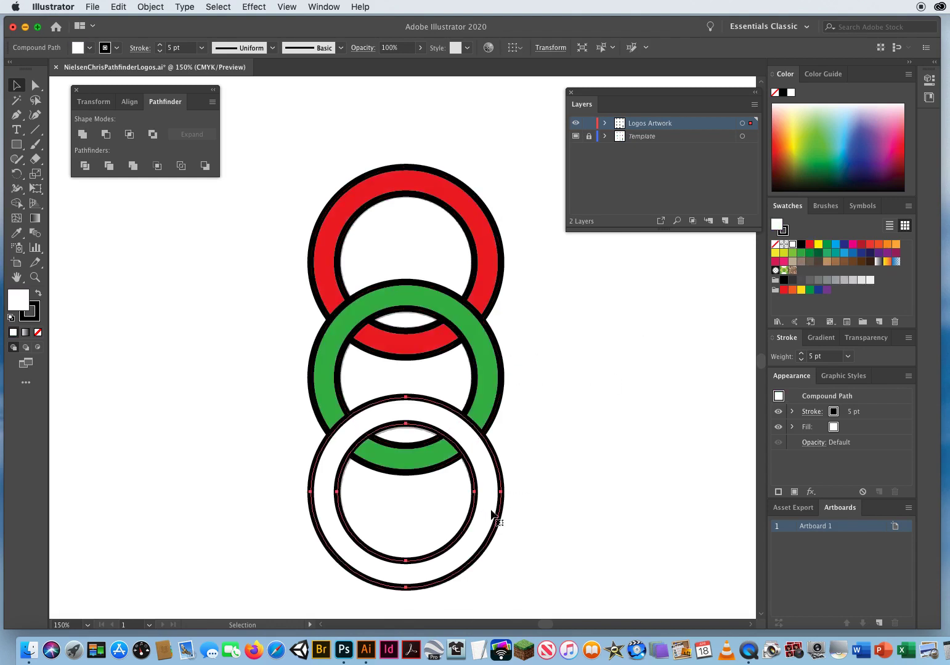
pyautogui.click(851, 252)
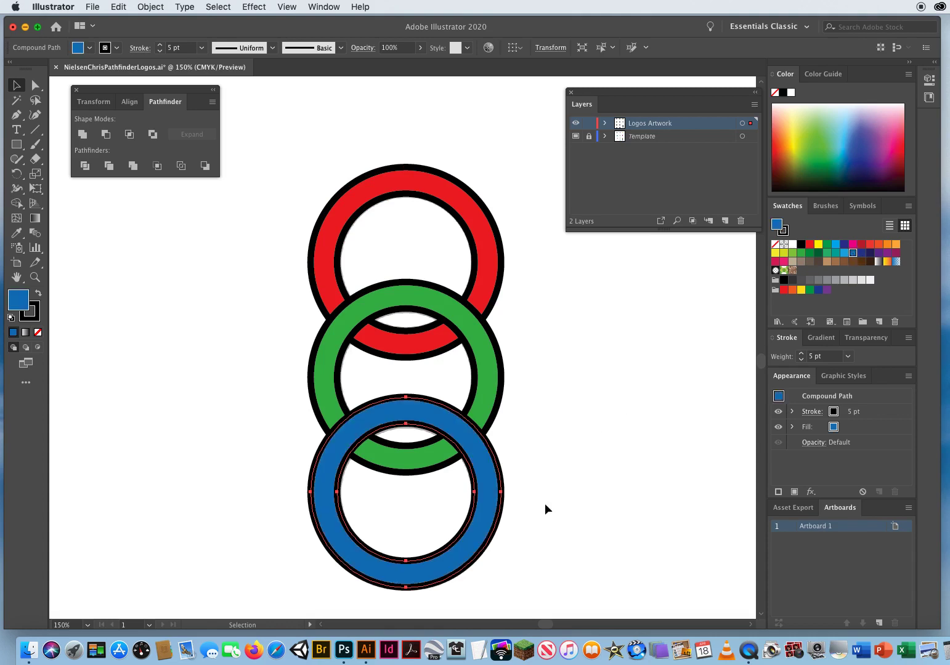
pyautogui.click(588, 471)
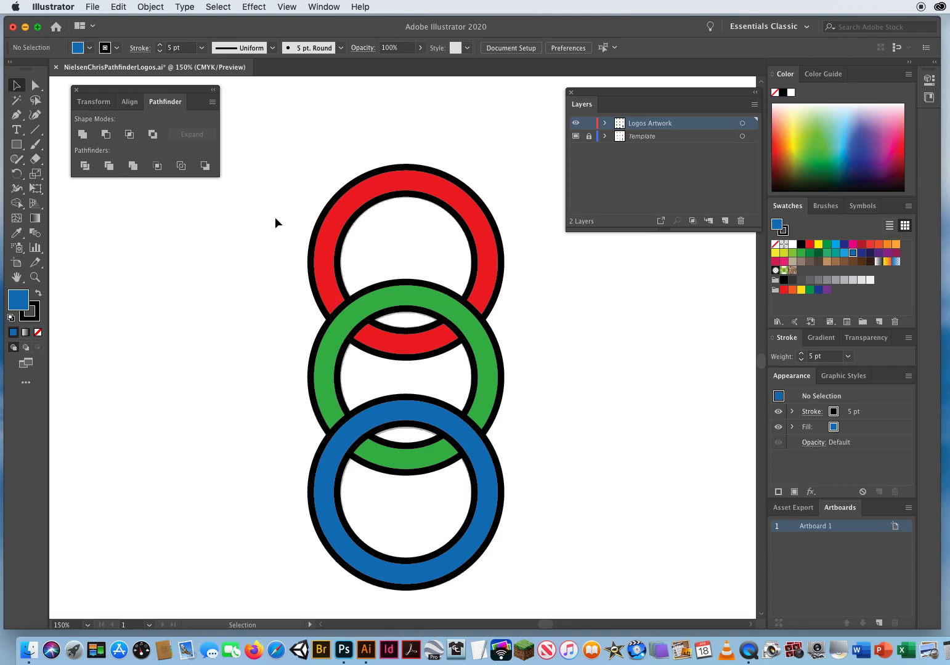
# Select all three rings, split them at their overlaps with the Divide pathfinder, and ungroup and deselect the resulting pieces.
pyautogui.moveTo(276, 219); pyautogui.dragTo(528, 505)
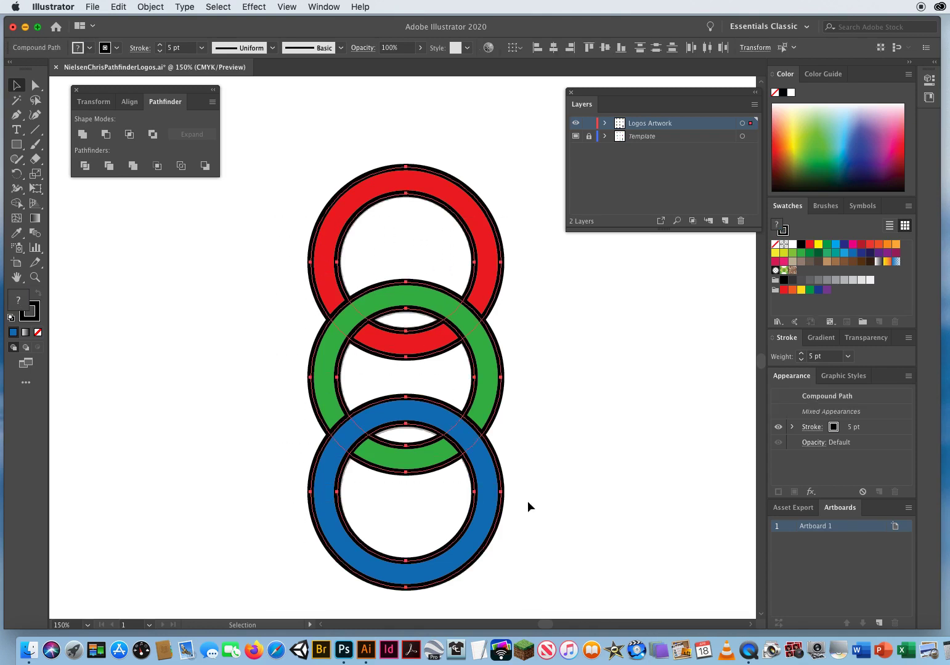
pyautogui.click(86, 168)
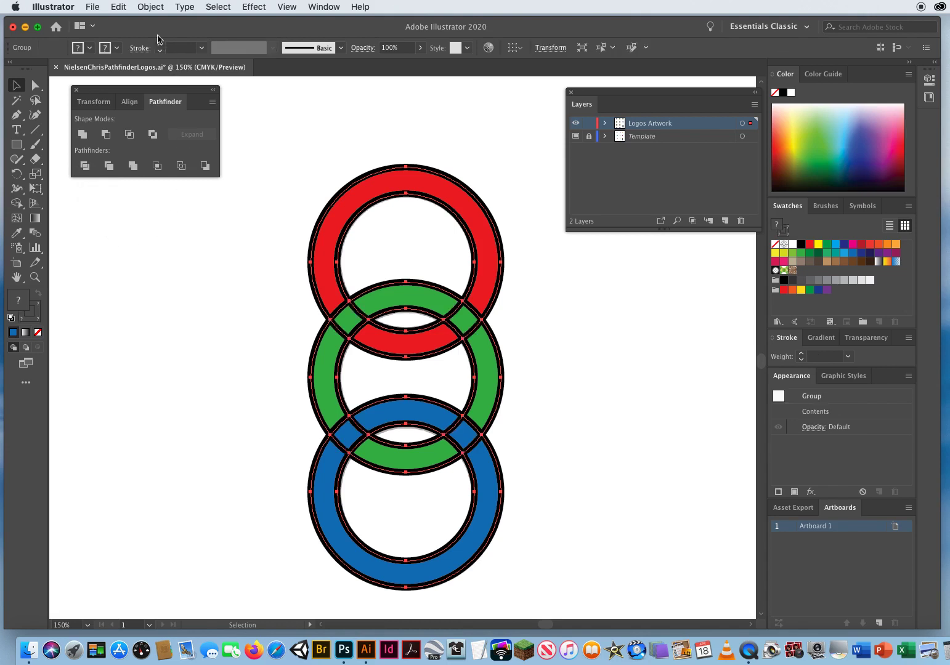
pyautogui.click(148, 7)
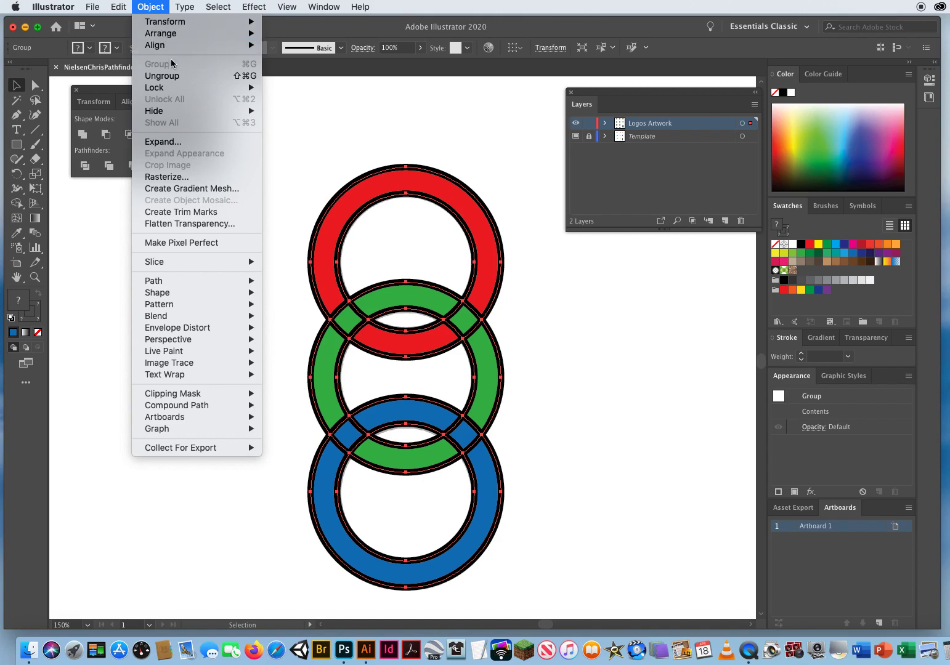
pyautogui.click(168, 76)
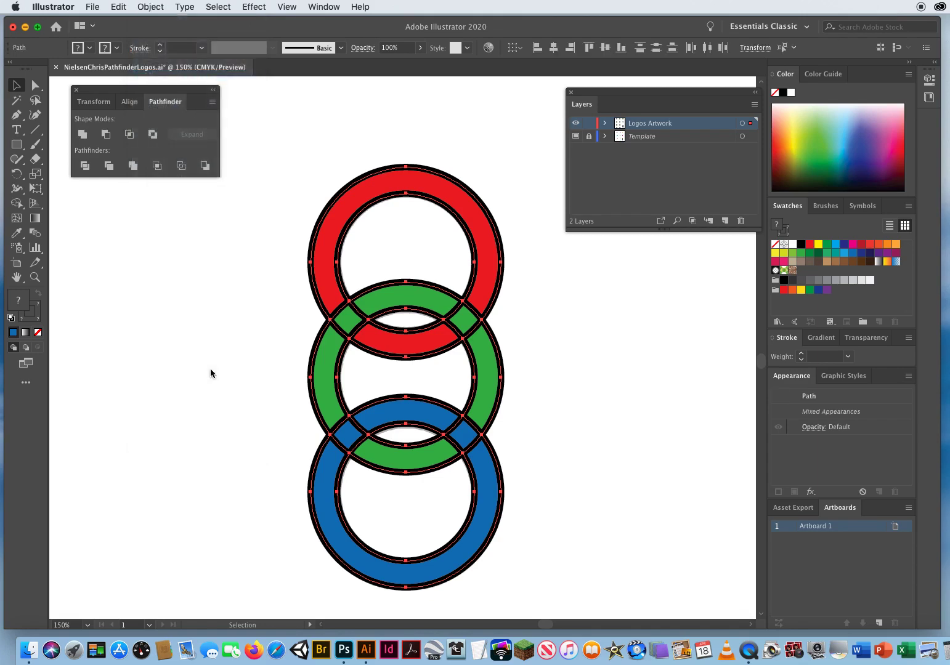
pyautogui.click(209, 323)
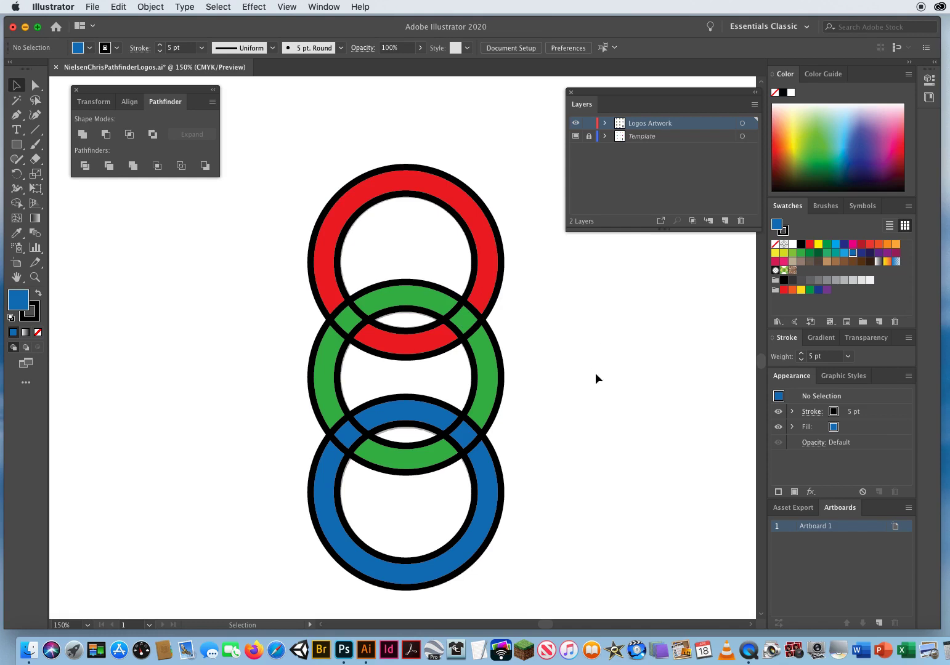
# Using the Eyedropper, recolor the right-hand red-green crossing piece red and the right-hand green-blue crossing piece green.
pyautogui.click(464, 321)
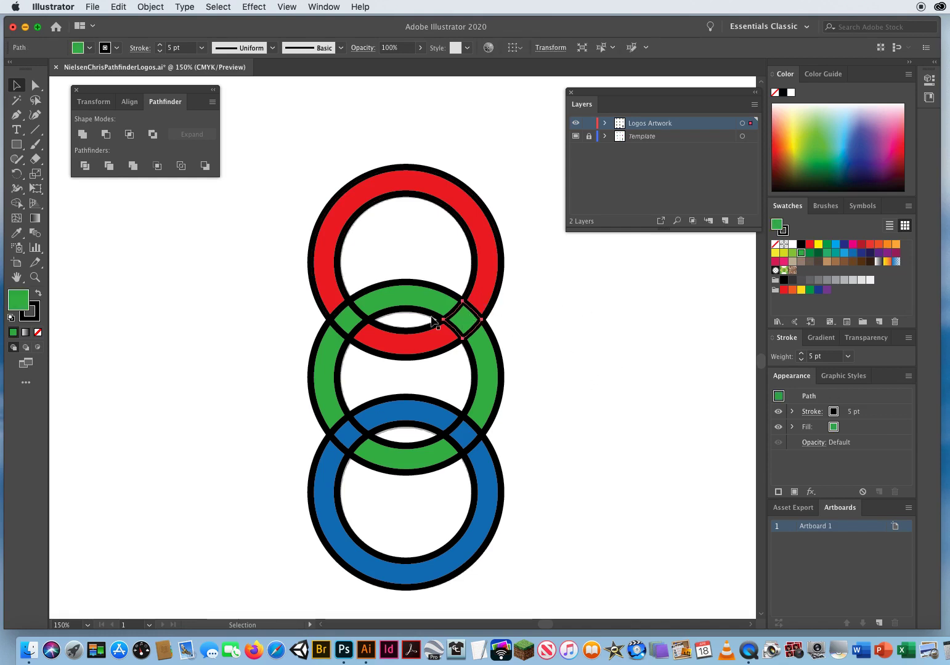
pyautogui.click(18, 236)
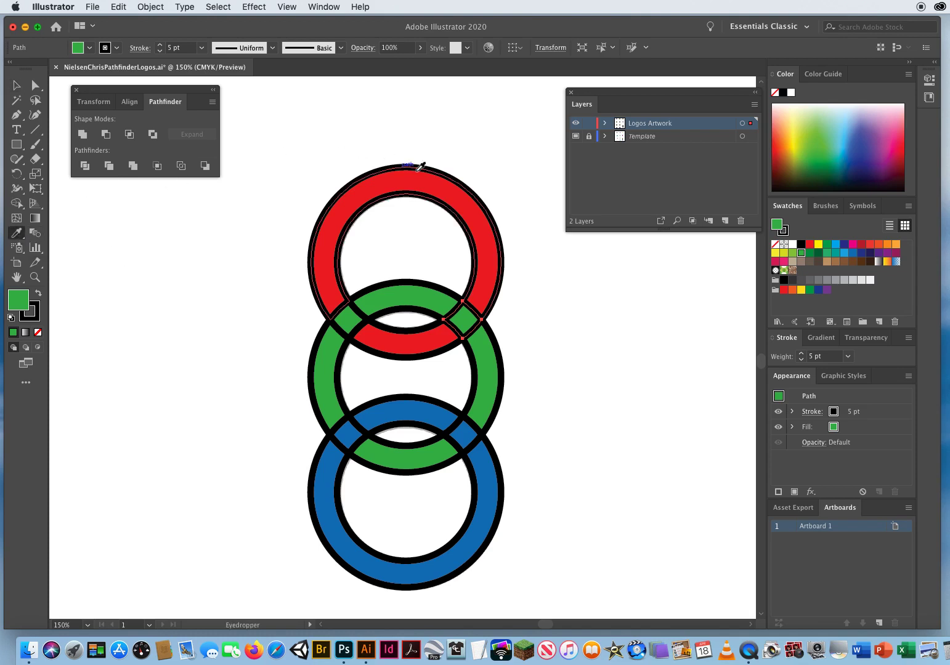
pyautogui.click(472, 207)
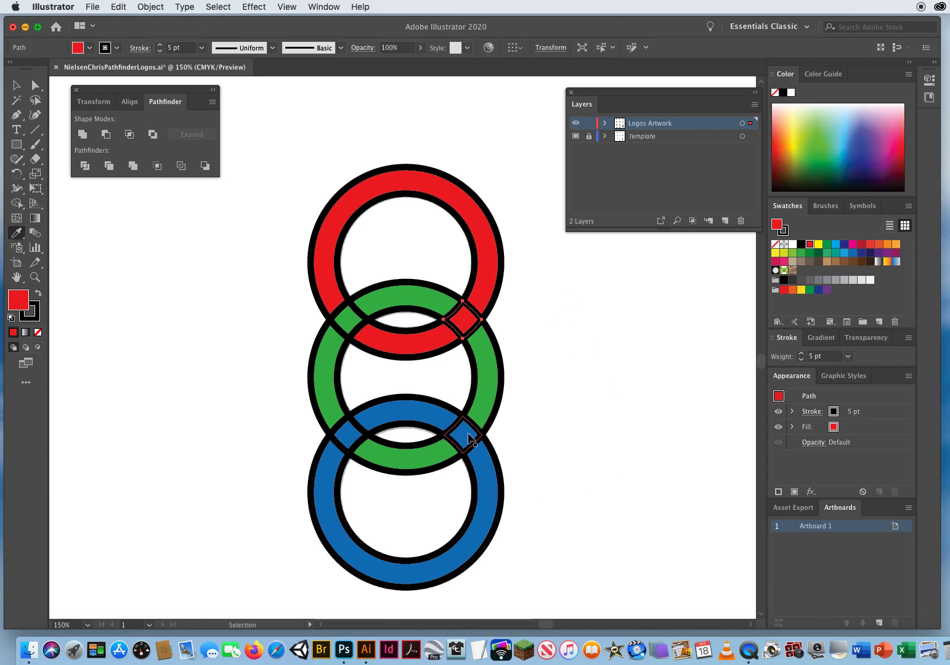
pyautogui.click(466, 438)
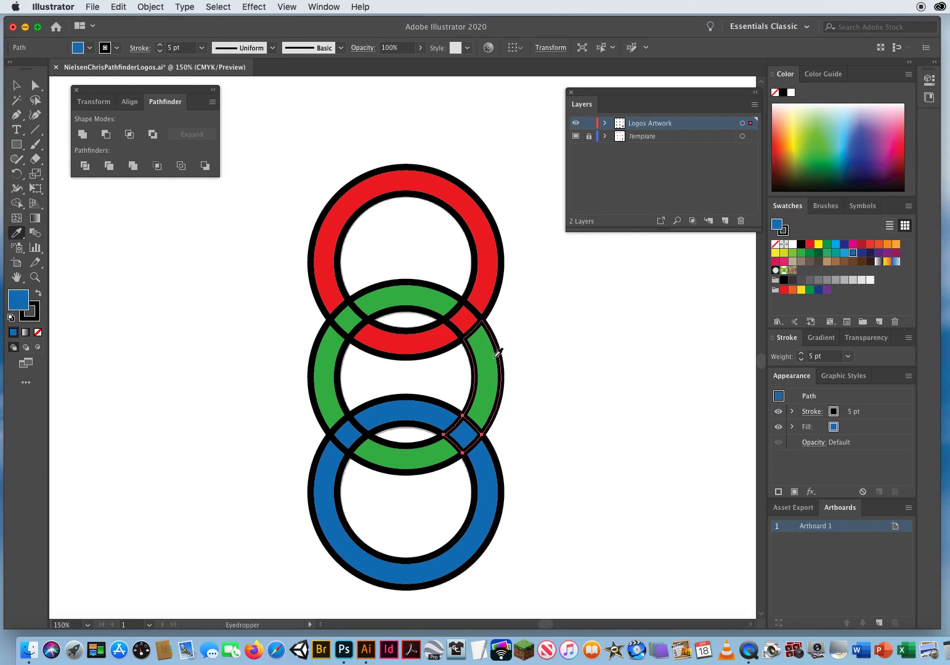
pyautogui.click(492, 370)
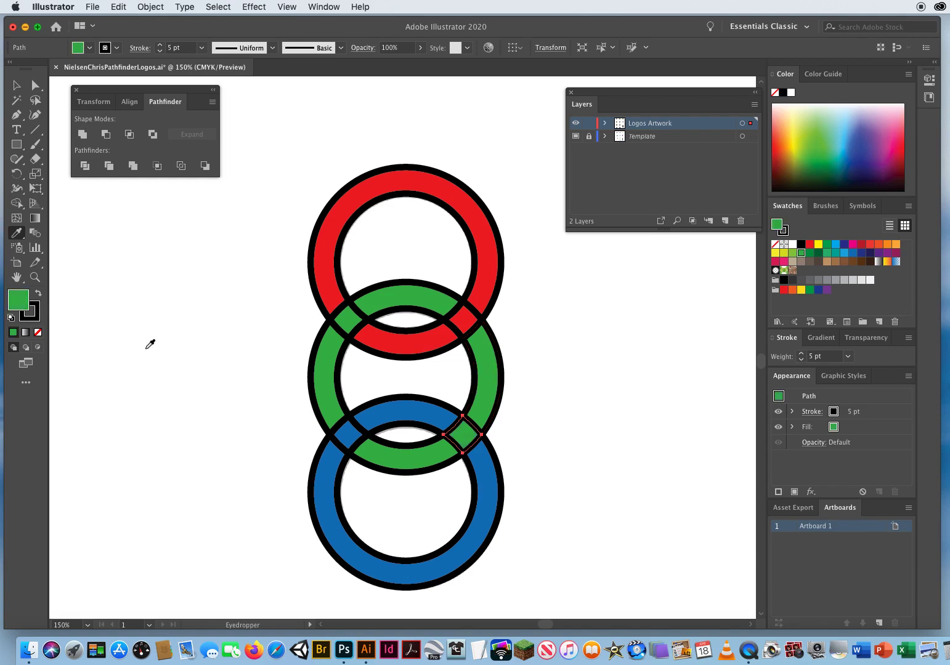
pyautogui.click(16, 85)
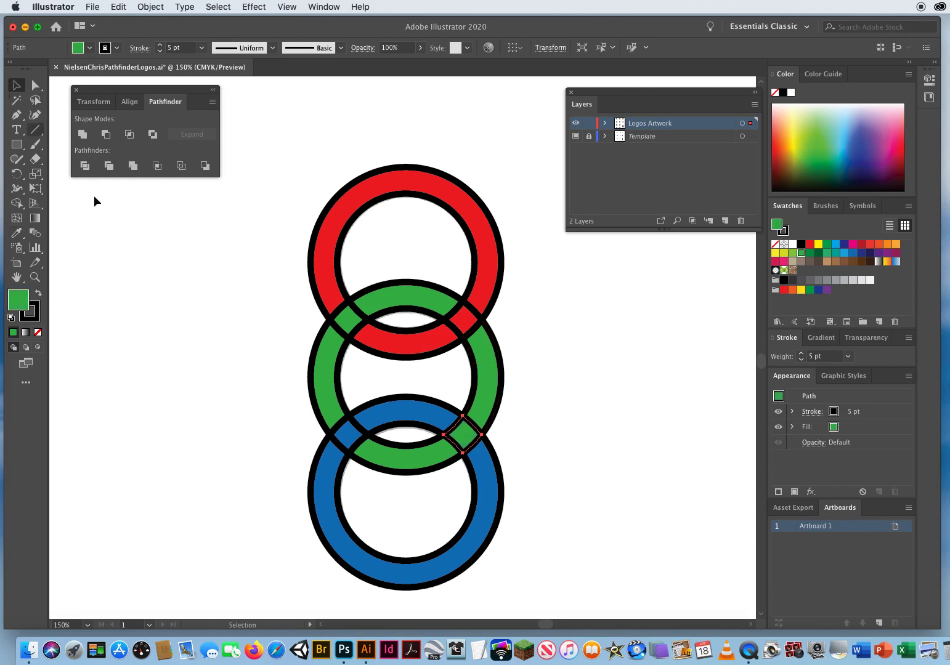
pyautogui.click(224, 544)
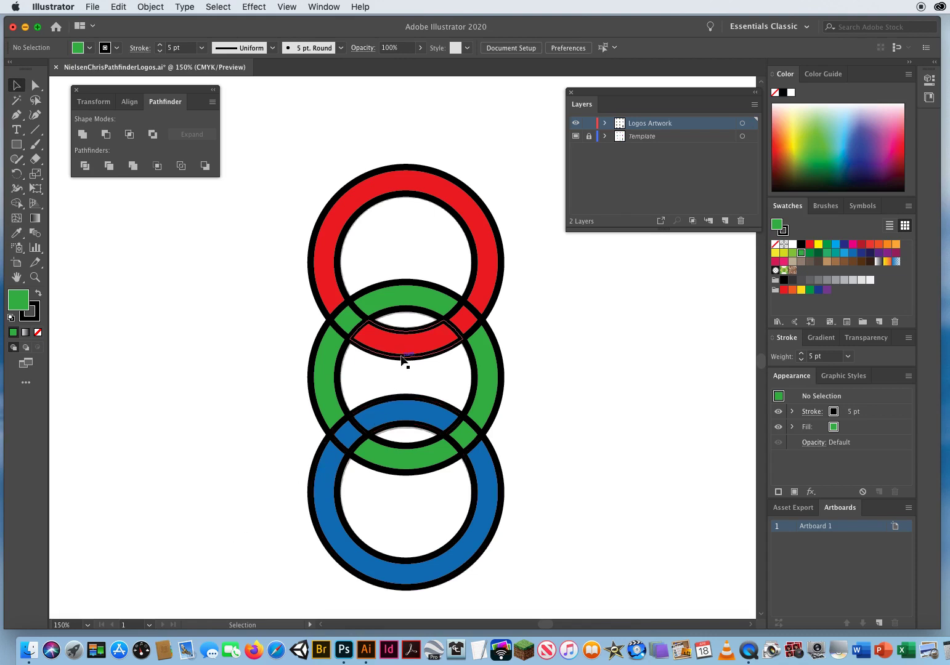
# Unite the red ring's lower arc, right-hand crossing piece and large upper piece into one shape, then clear the selection.
pyautogui.click(401, 351)
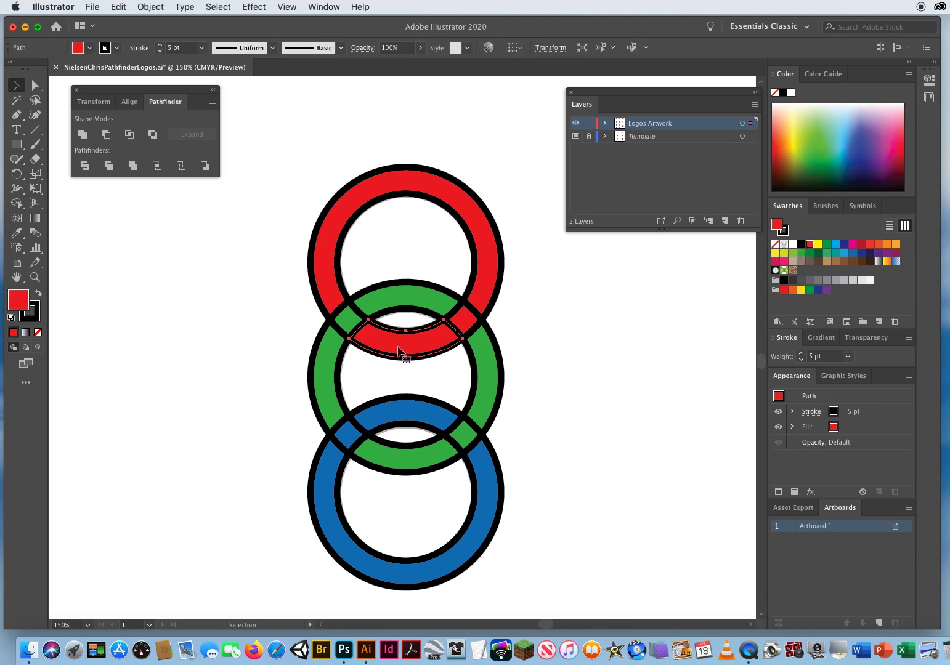
pyautogui.keyDown('shift'); pyautogui.click(465, 321); pyautogui.keyUp('shift')
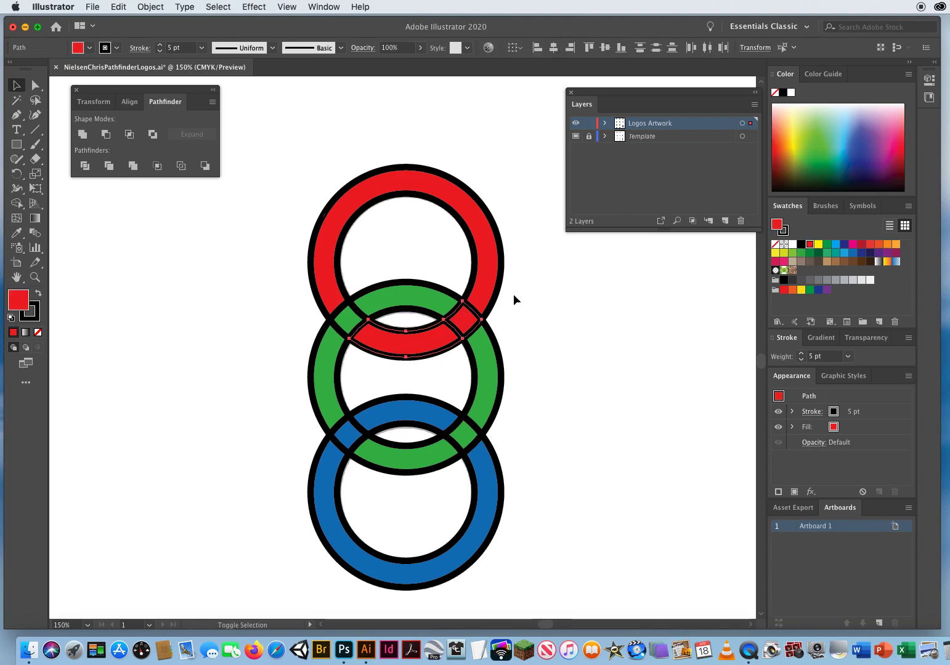
pyautogui.keyDown('shift'); pyautogui.click(462, 199); pyautogui.keyUp('shift')
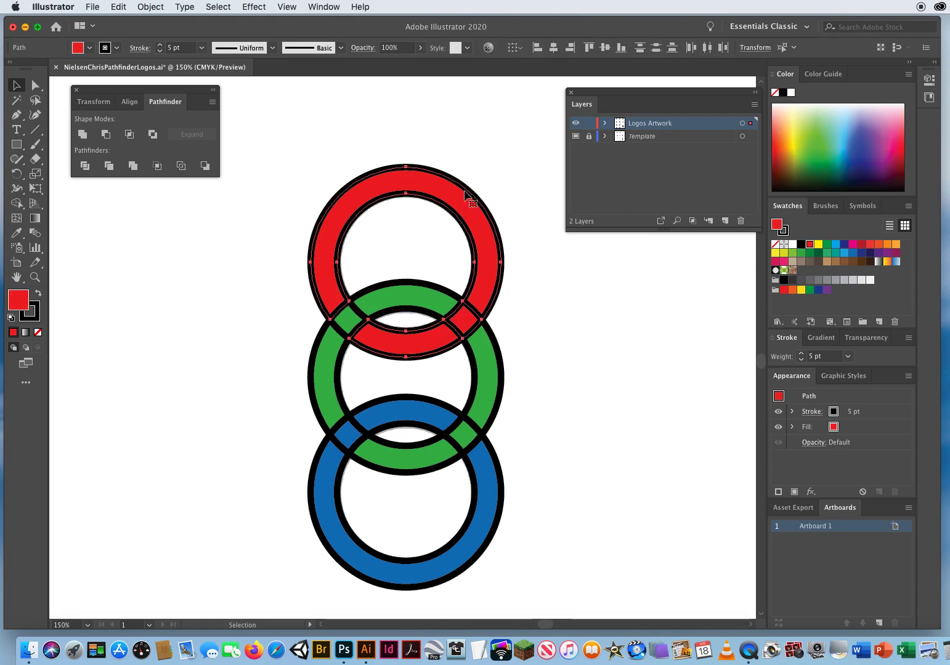
pyautogui.moveTo(173, 94); pyautogui.dragTo(186, 97)
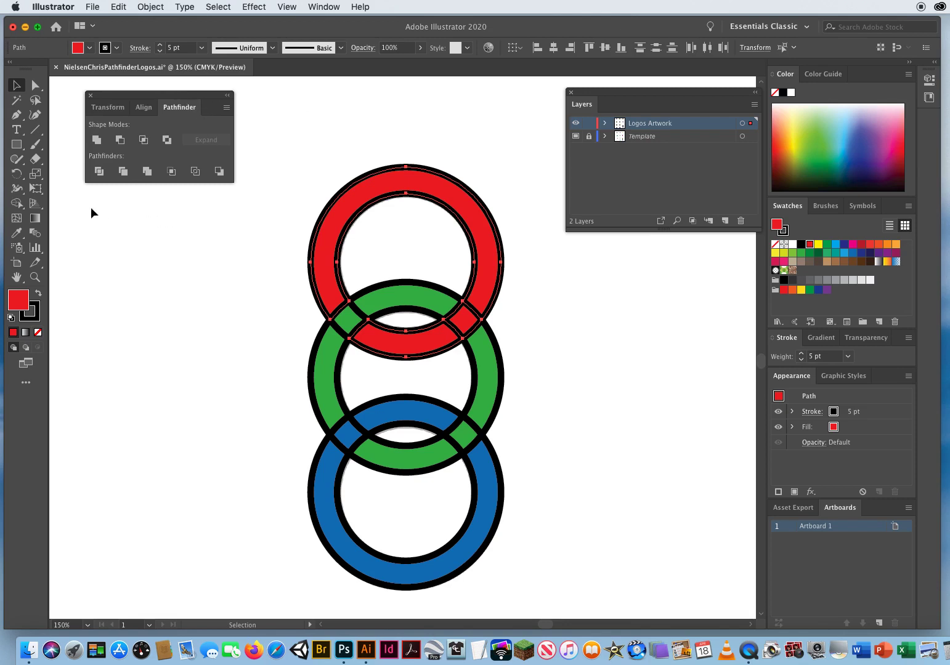
pyautogui.click(97, 141)
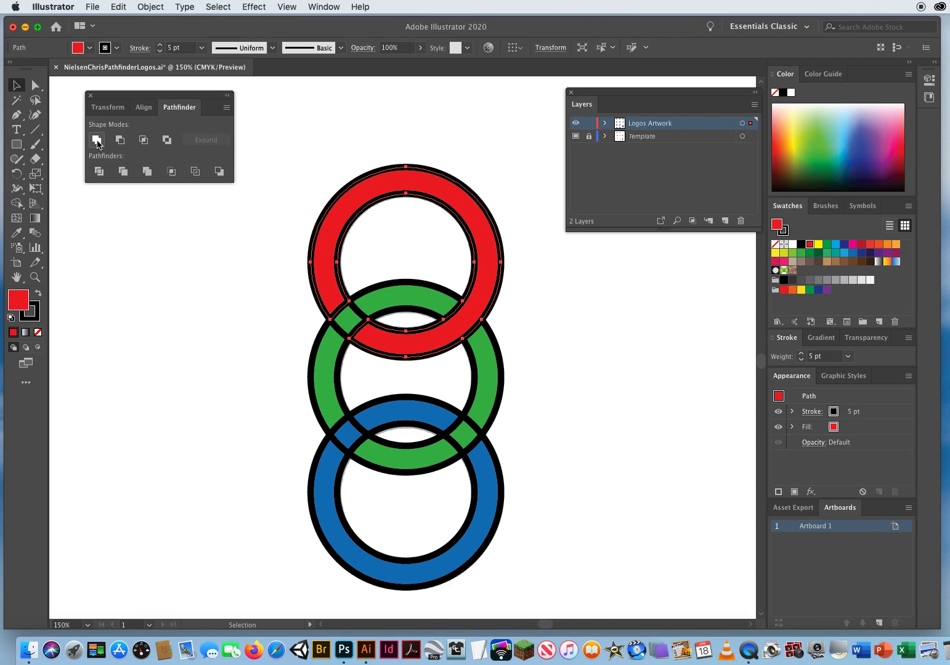
pyautogui.click(155, 409)
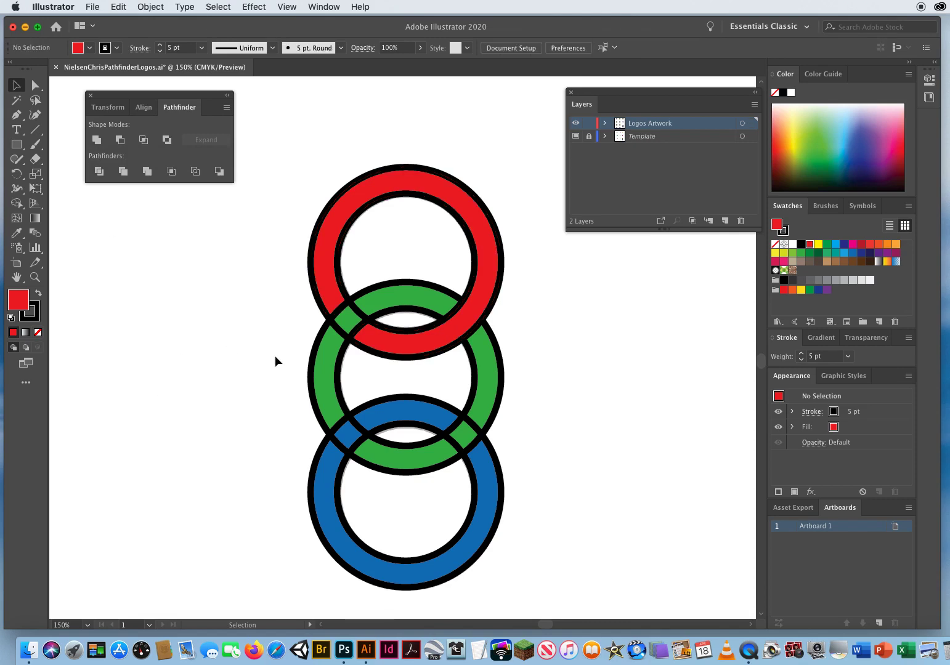
# Select all the green pieces of the middle ring, unite them into one shape, and deselect it.
pyautogui.click(321, 377)
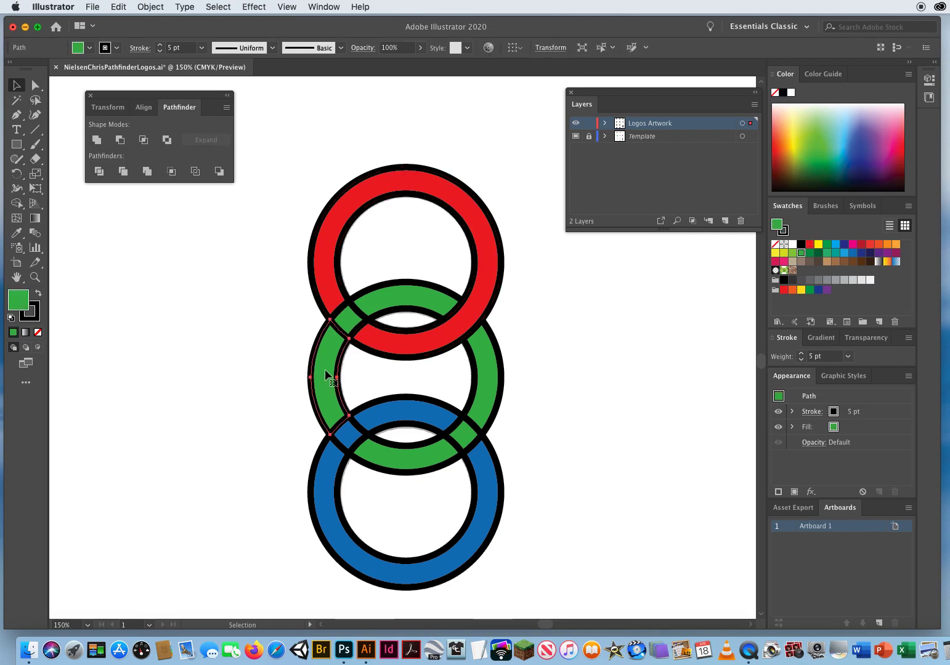
pyautogui.keyDown('shift'); pyautogui.click(344, 324); pyautogui.keyUp('shift')
pyautogui.keyDown('shift'); pyautogui.click(398, 292); pyautogui.keyUp('shift')
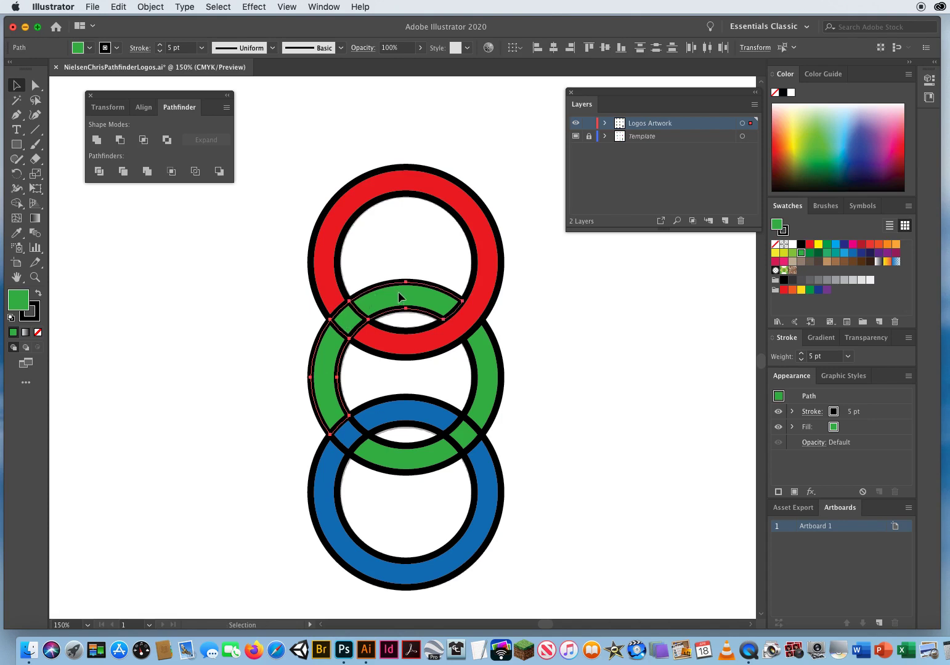
pyautogui.keyDown('shift'); pyautogui.click(487, 372); pyautogui.keyUp('shift')
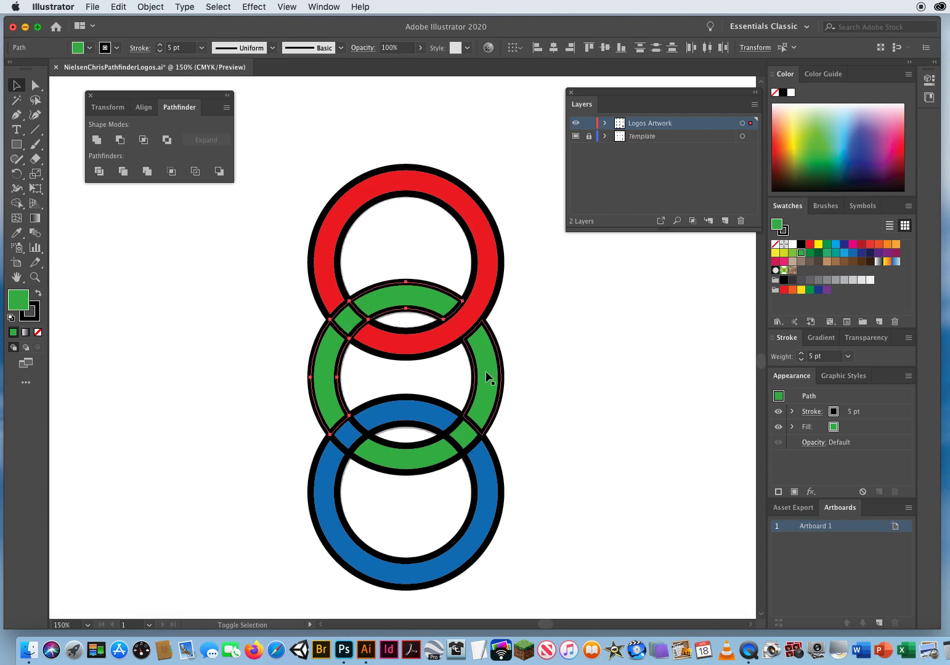
pyautogui.keyDown('shift'); pyautogui.click(467, 438); pyautogui.keyUp('shift')
pyautogui.keyDown('shift'); pyautogui.click(408, 466); pyautogui.keyUp('shift')
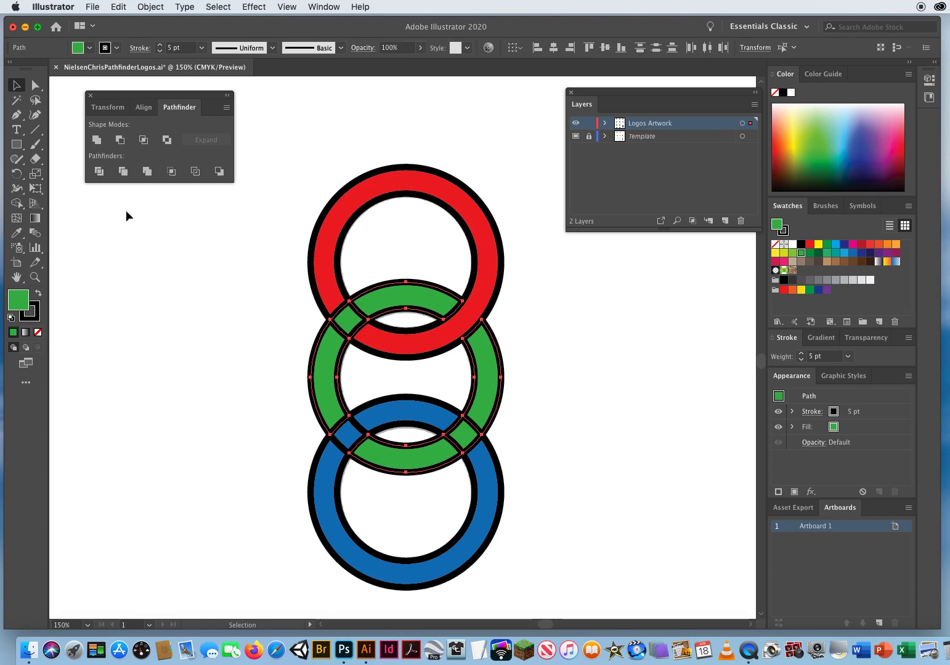
pyautogui.click(96, 140)
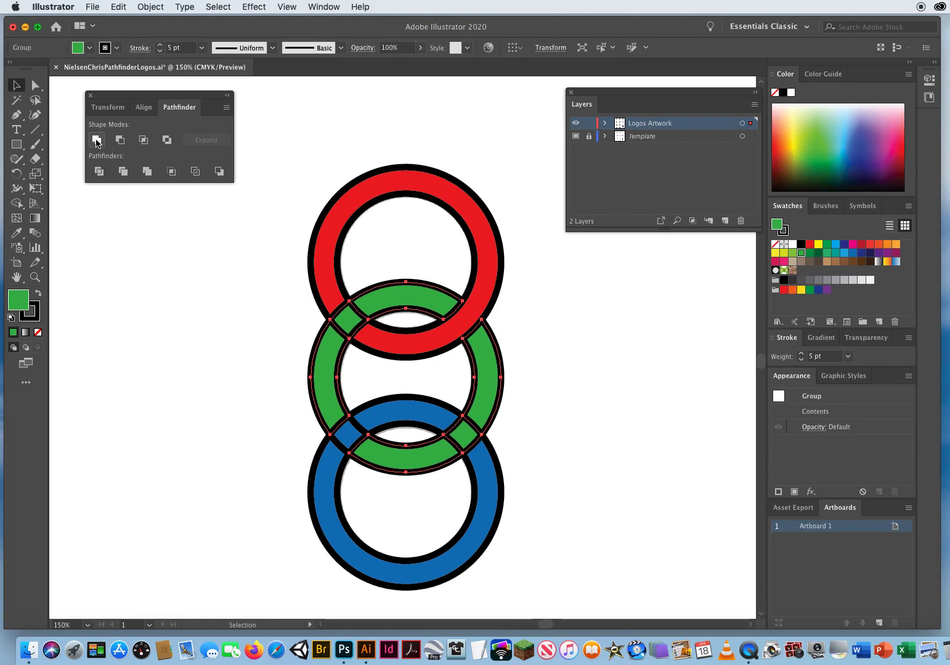
pyautogui.click(163, 450)
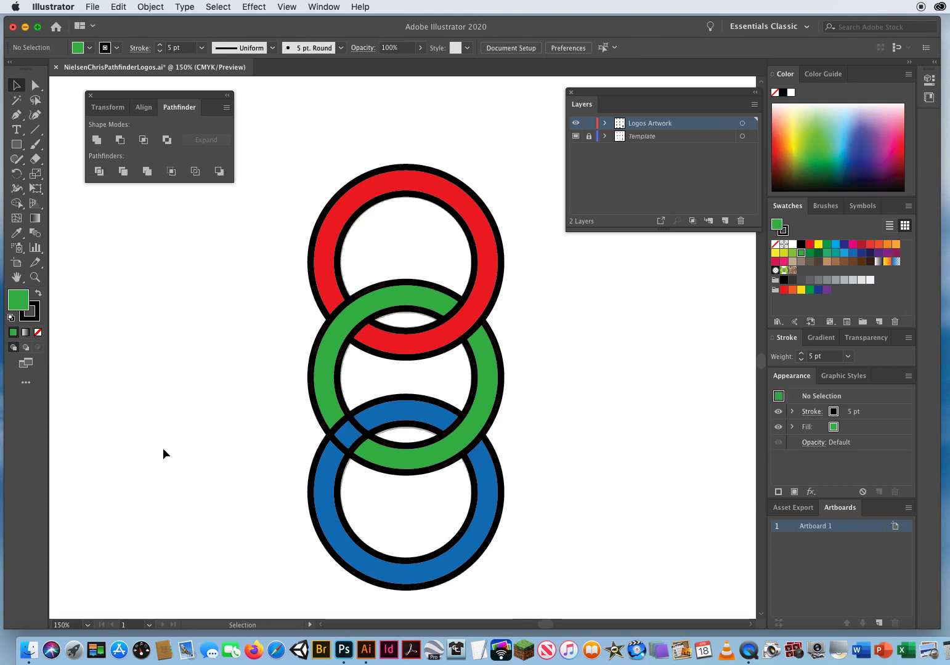
# Unite the blue ring's large piece, left-hand crossing piece and upper arc into one shape, then deselect it.
pyautogui.click(335, 538)
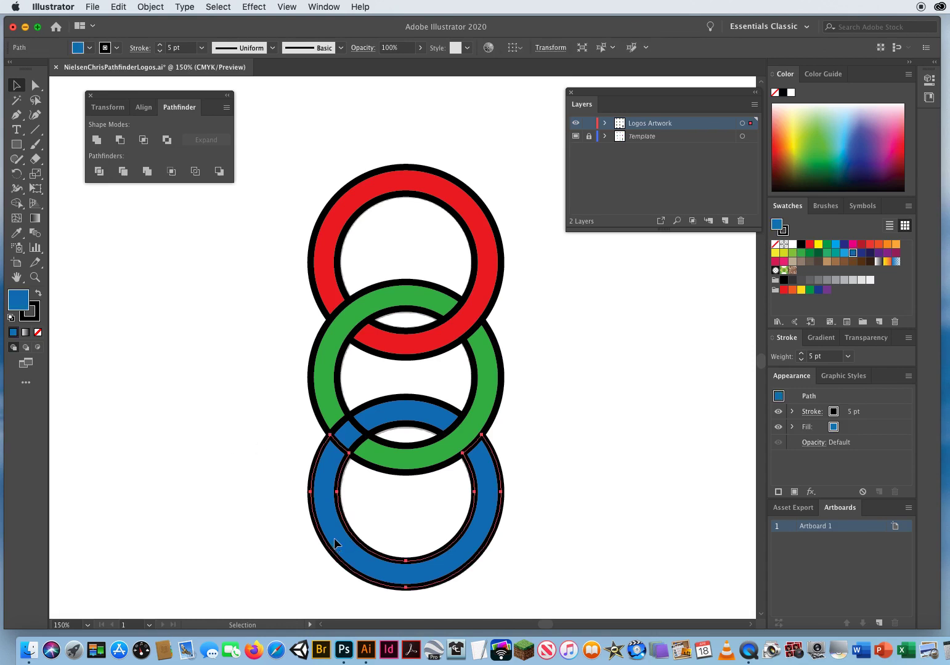
pyautogui.keyDown('shift'); pyautogui.click(345, 433); pyautogui.keyUp('shift')
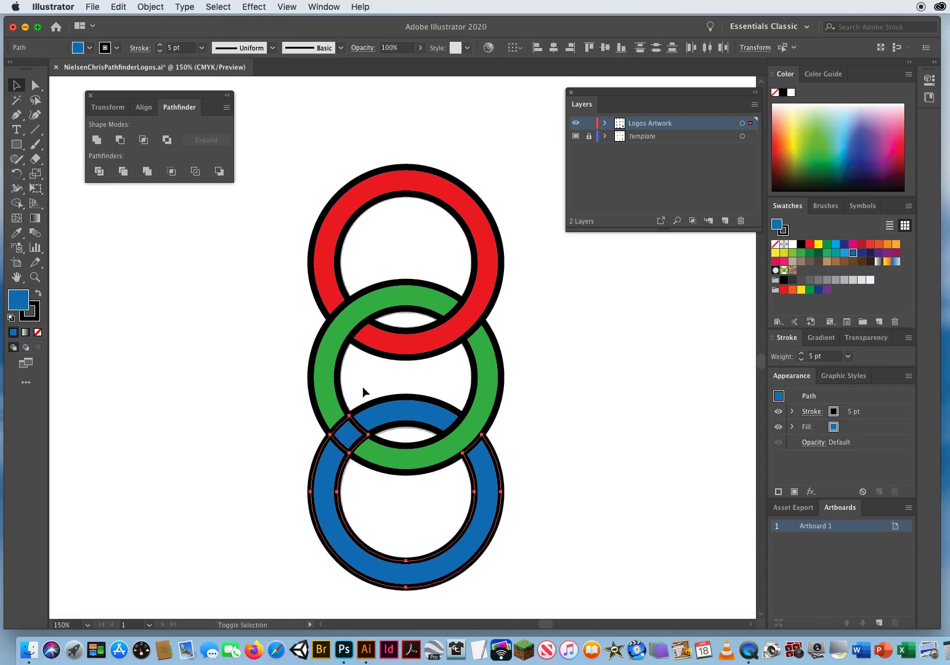
pyautogui.keyDown('shift'); pyautogui.click(401, 416); pyautogui.keyUp('shift')
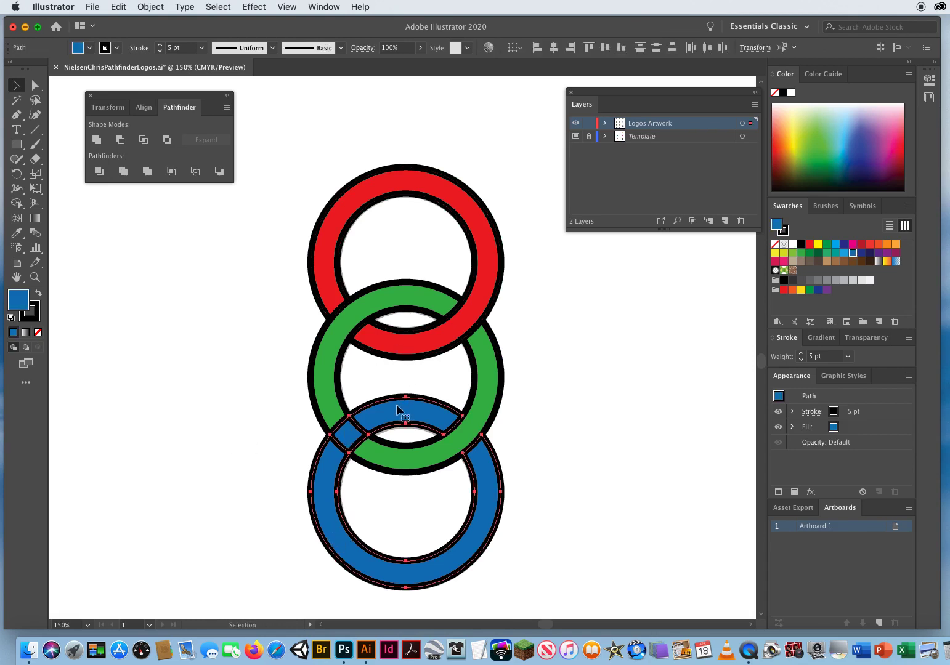
pyautogui.click(97, 141)
pyautogui.click(221, 428)
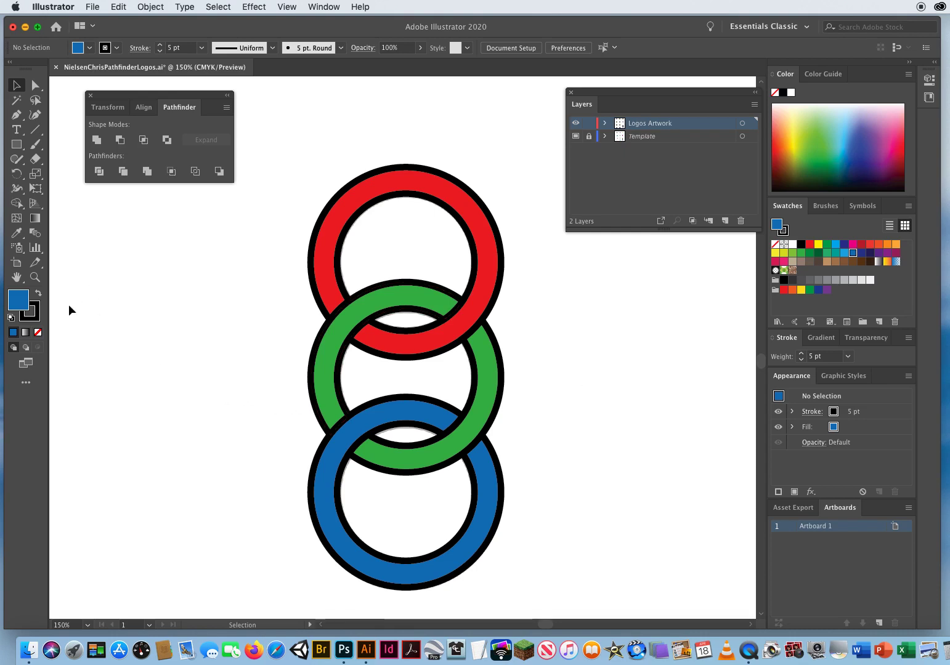
# Move the floating panels clear of the logos and fill the unfilled scalloped circle over the gray template with dark blue.
pyautogui.press('a')
pyautogui.press('super+0')
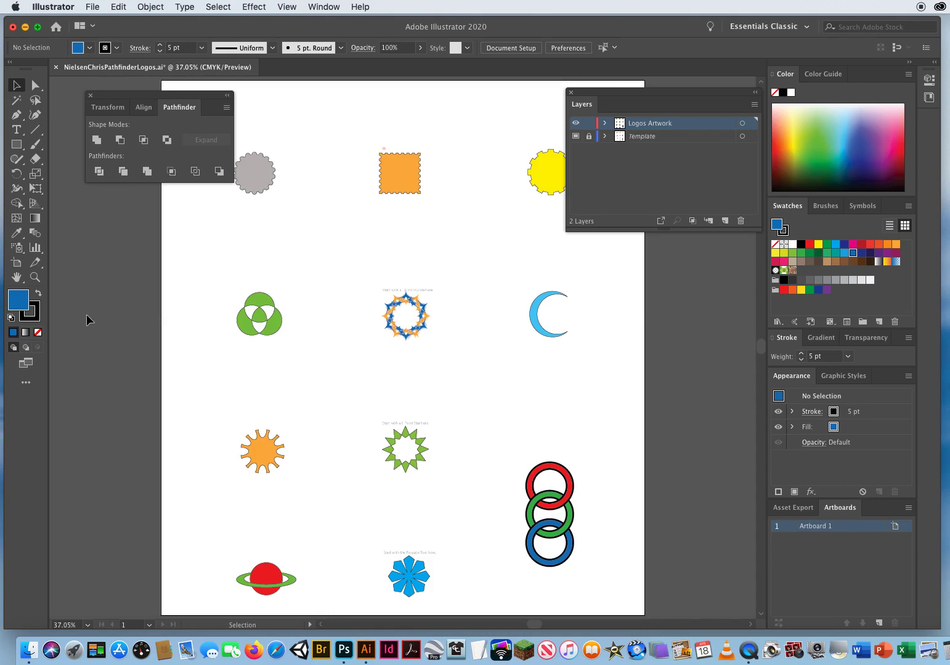
pyautogui.moveTo(150, 94); pyautogui.dragTo(112, 93)
pyautogui.moveTo(582, 97); pyautogui.dragTo(631, 90)
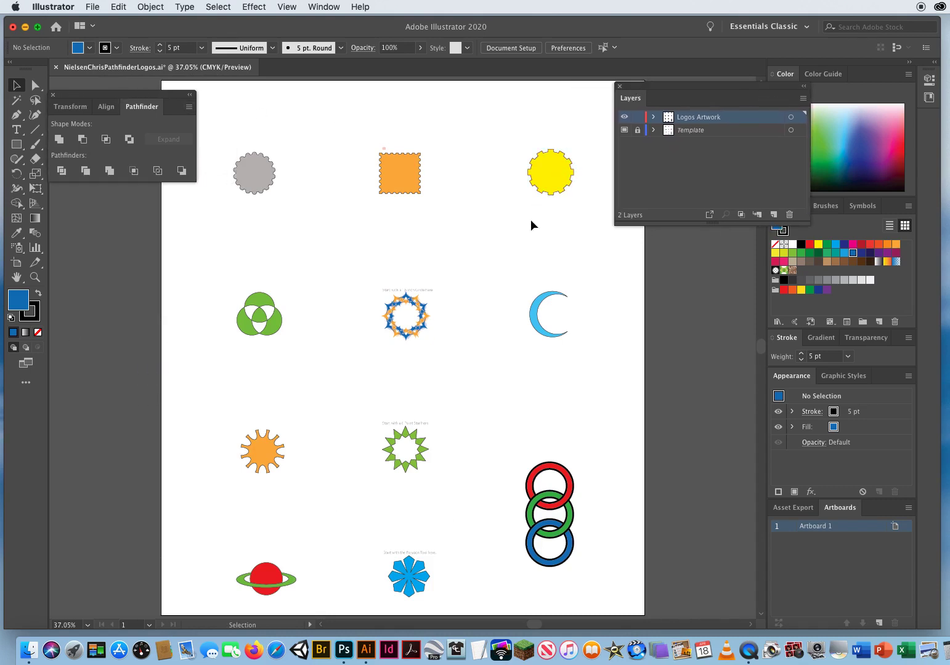
pyautogui.moveTo(493, 132); pyautogui.dragTo(577, 202)
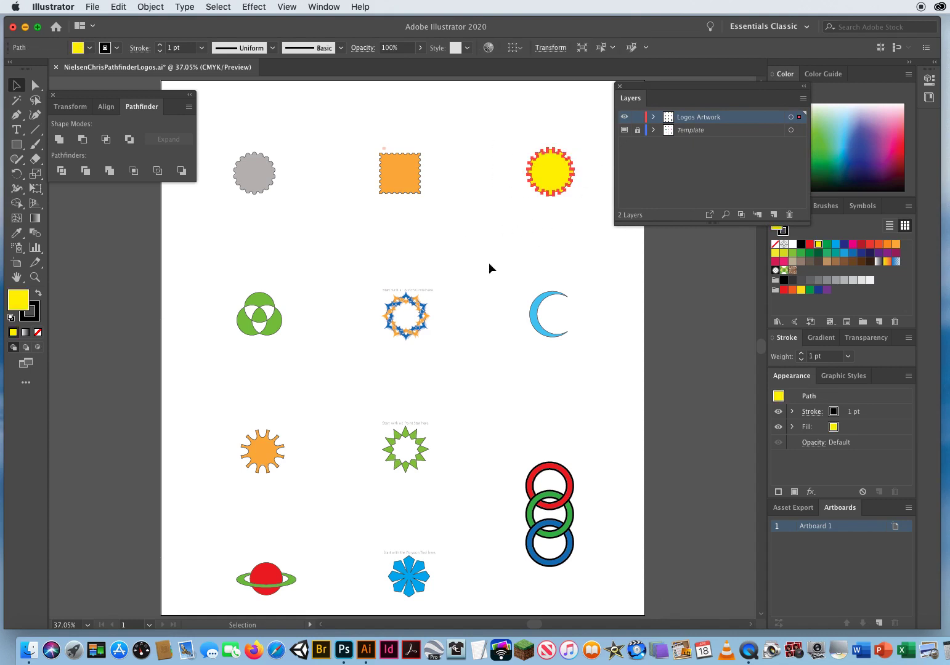
pyautogui.moveTo(287, 139); pyautogui.dragTo(225, 210)
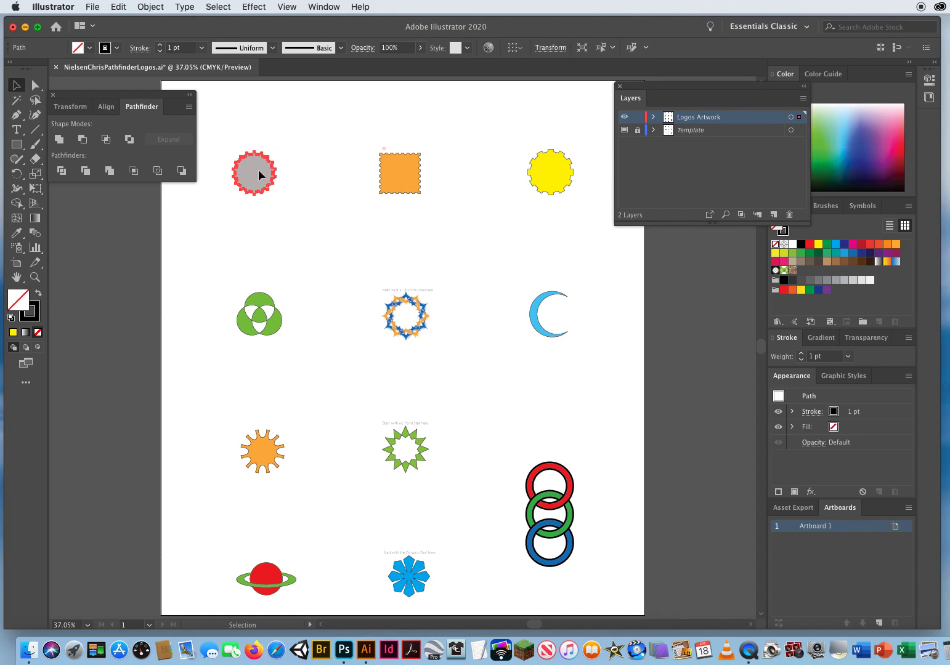
pyautogui.click(845, 245)
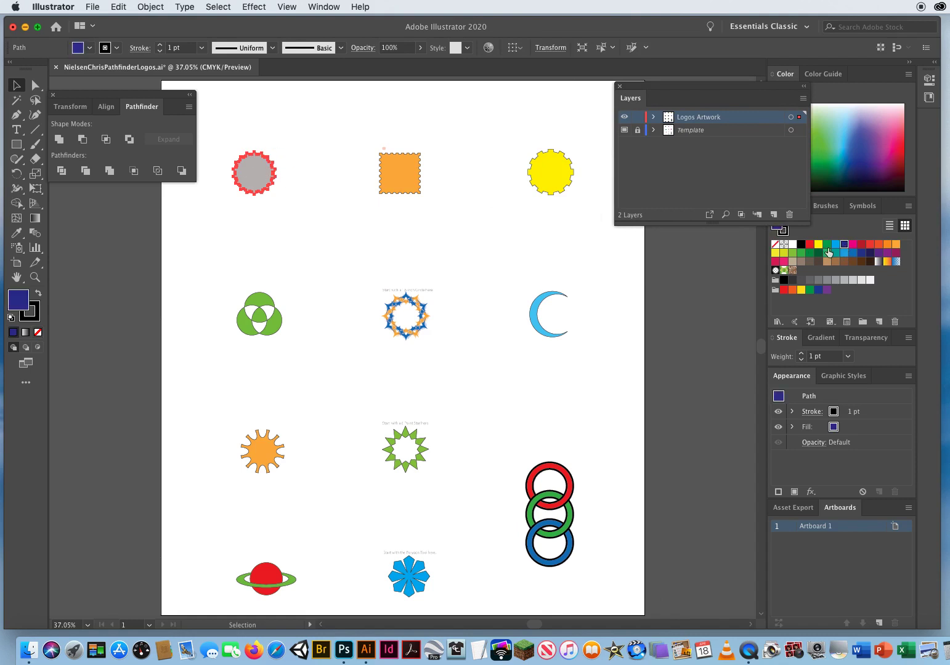
pyautogui.click(334, 242)
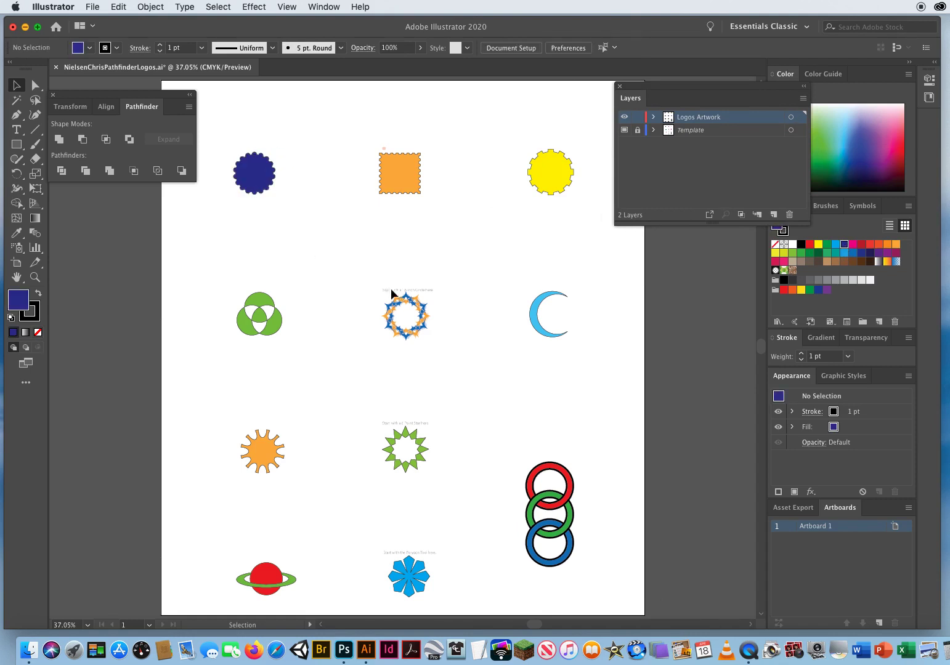
# Delete the Template layer, leaving only Logos Artwork, and save the document.
pyautogui.click(719, 133)
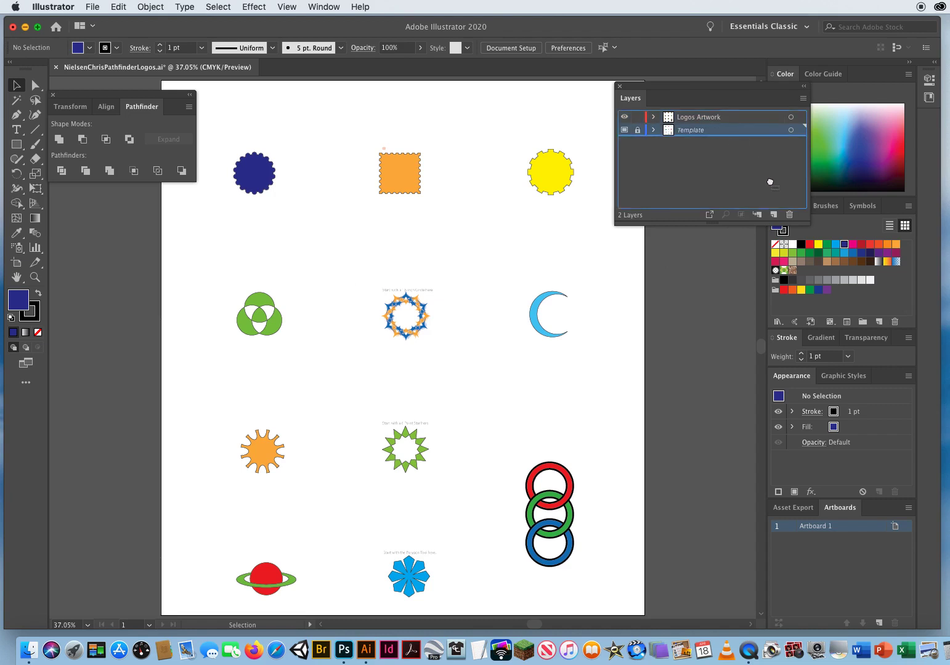
pyautogui.click(790, 215)
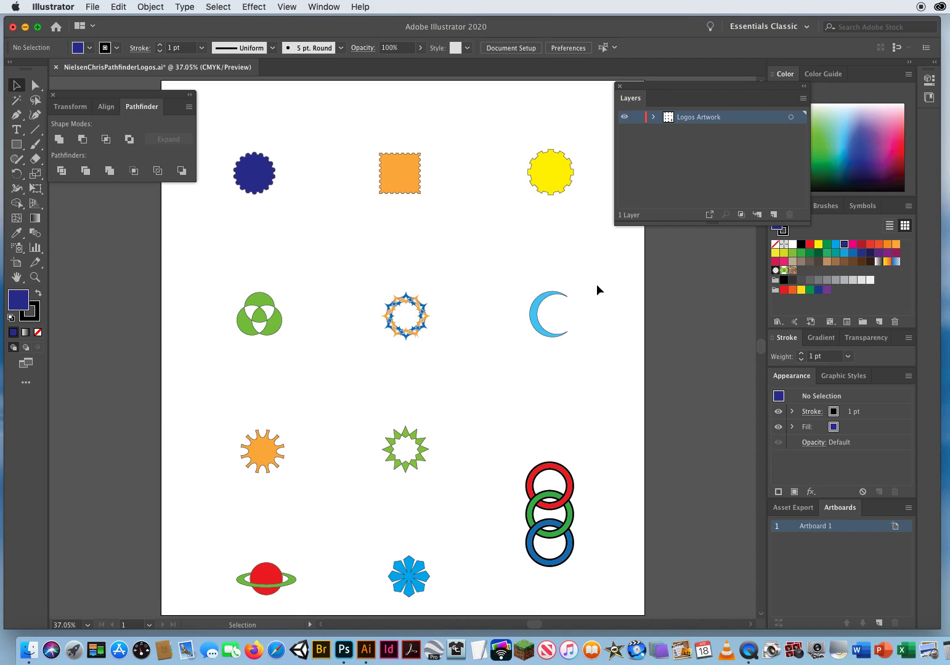
pyautogui.press('super+s')
pyautogui.moveTo(137, 109); pyautogui.dragTo(159, 113)
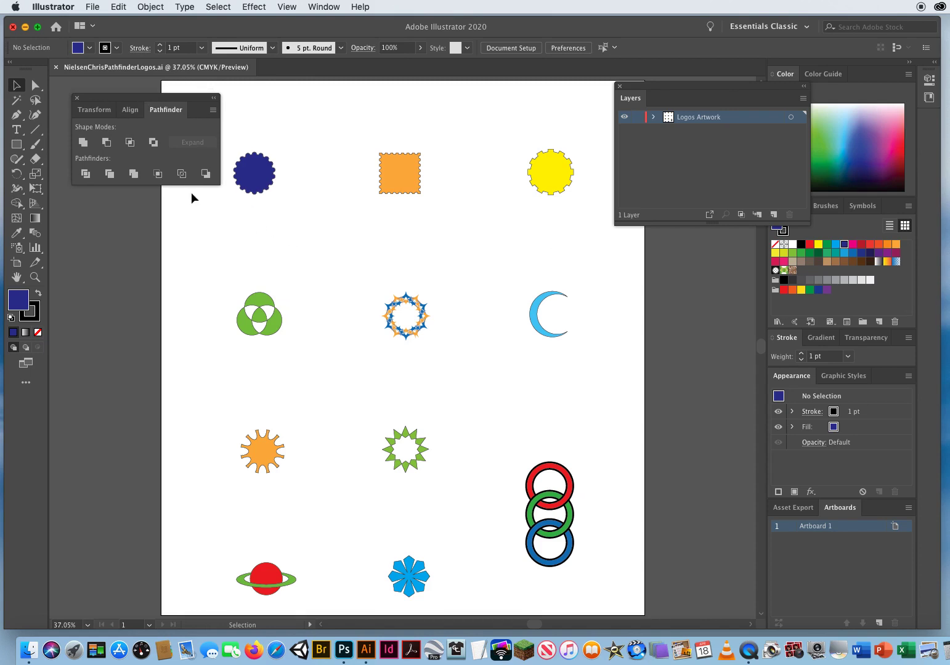